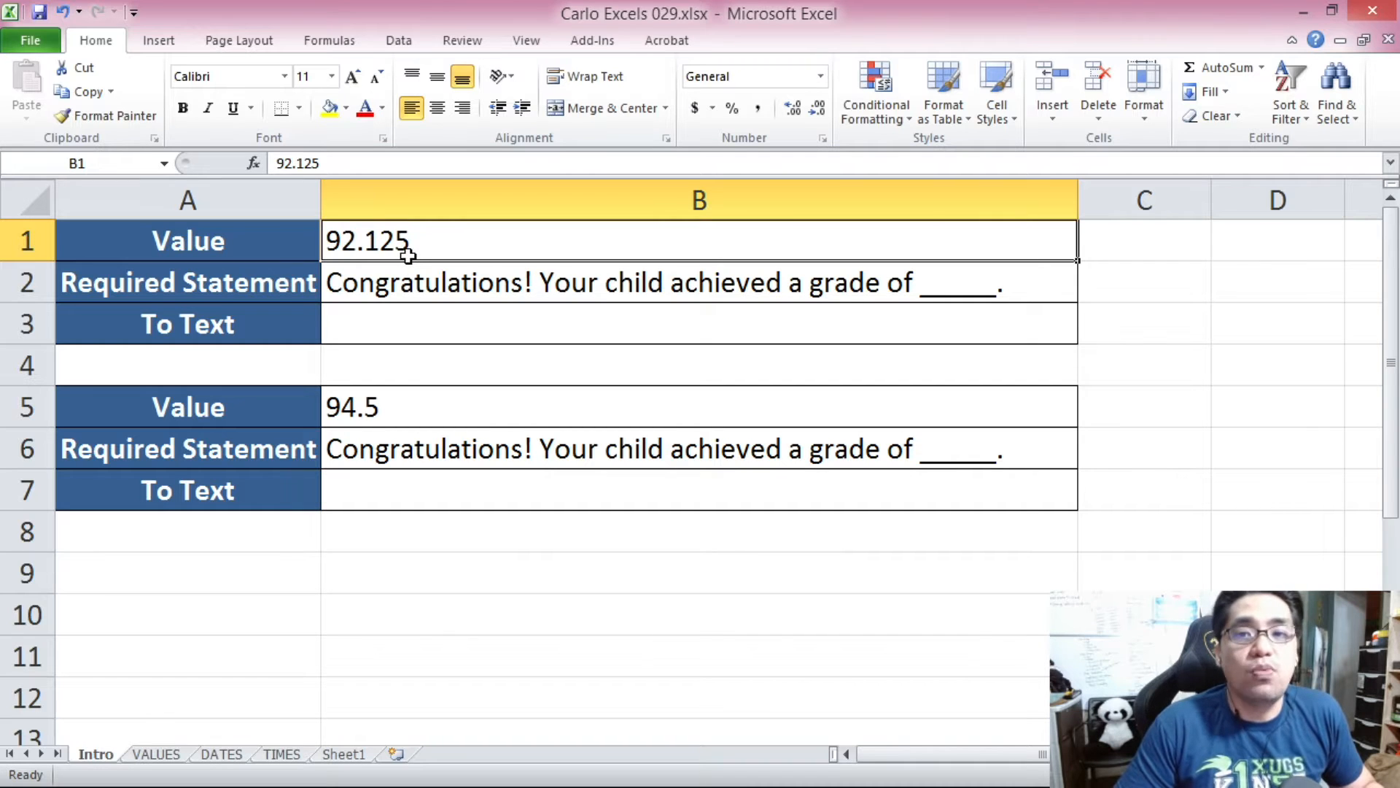
Start a text formula in cell B3 that opens with the quoted word "Congratulations!".
click(426, 283)
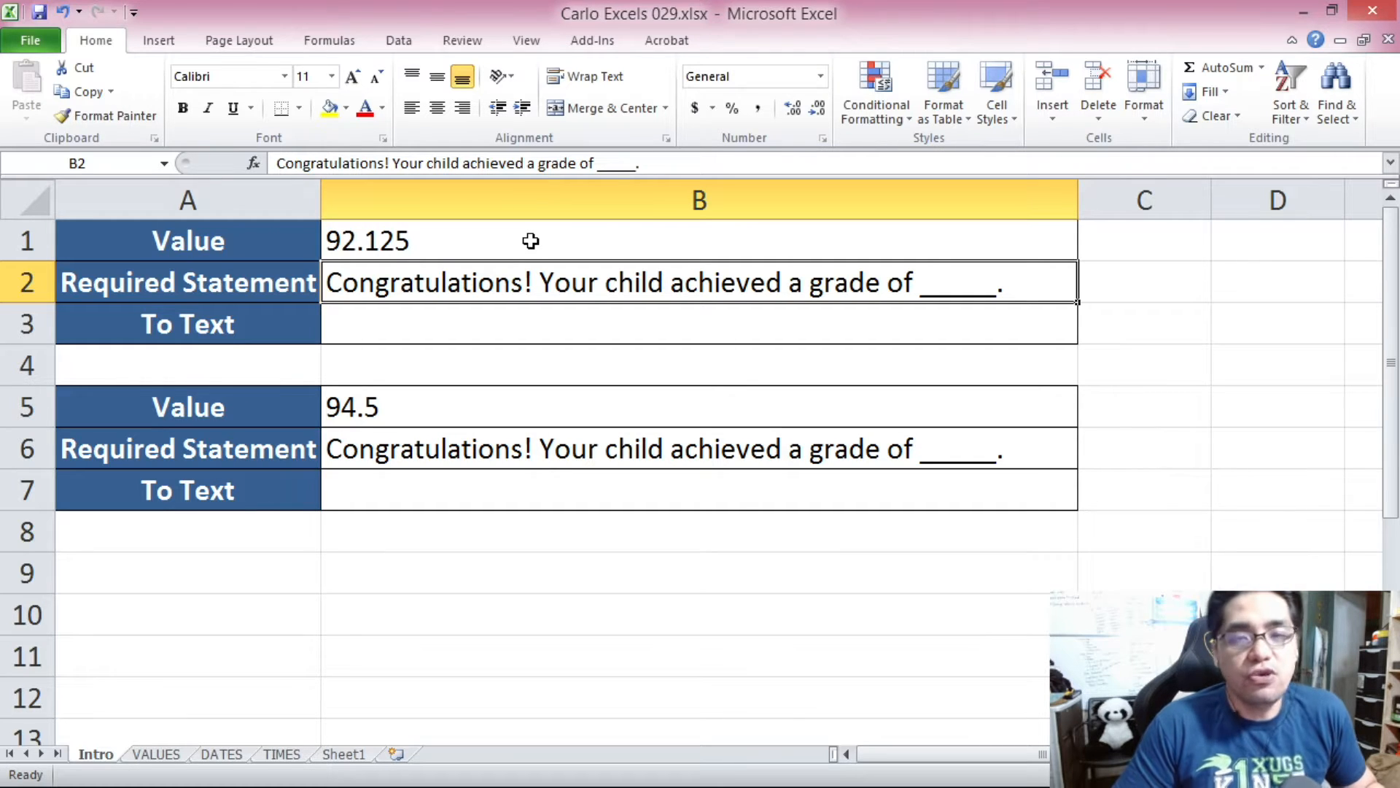
click(507, 323)
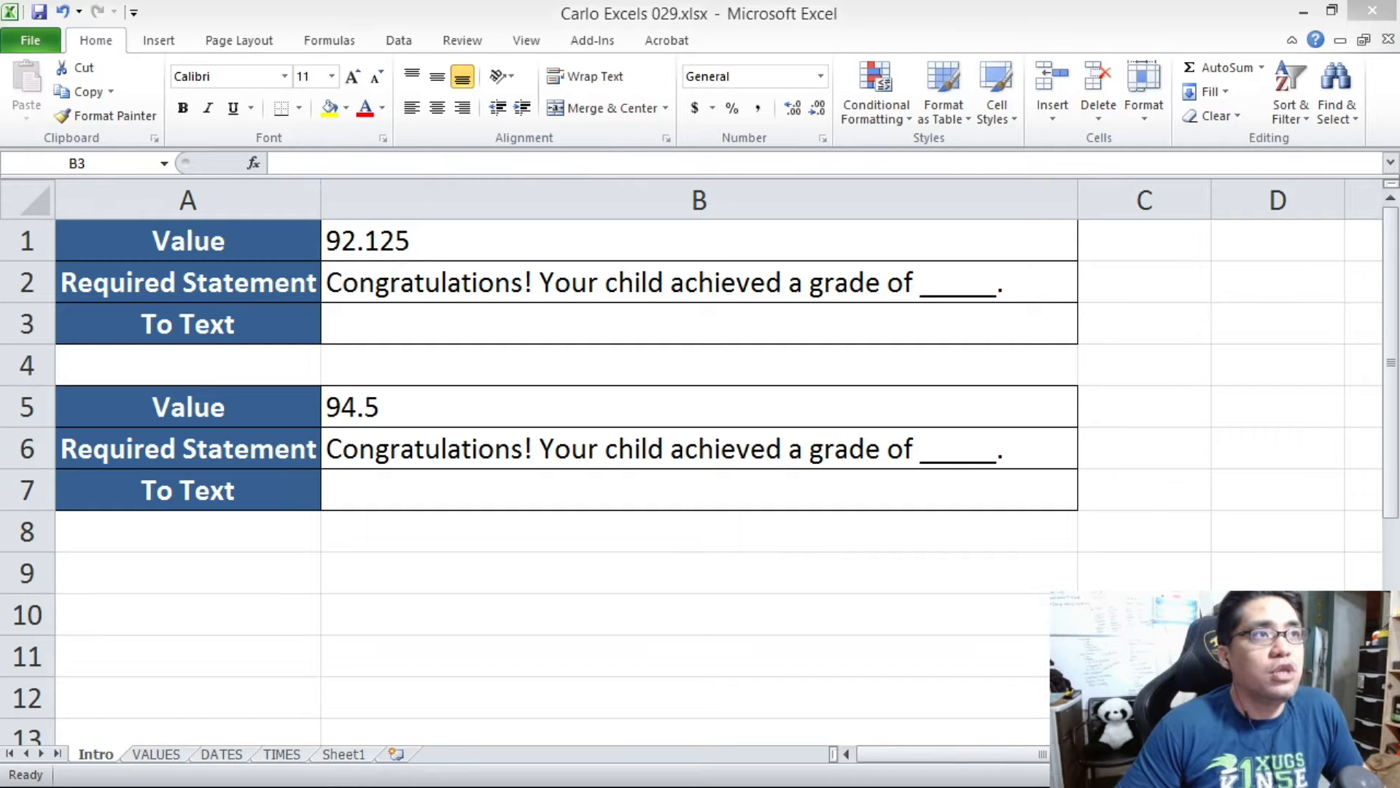
click(442, 311)
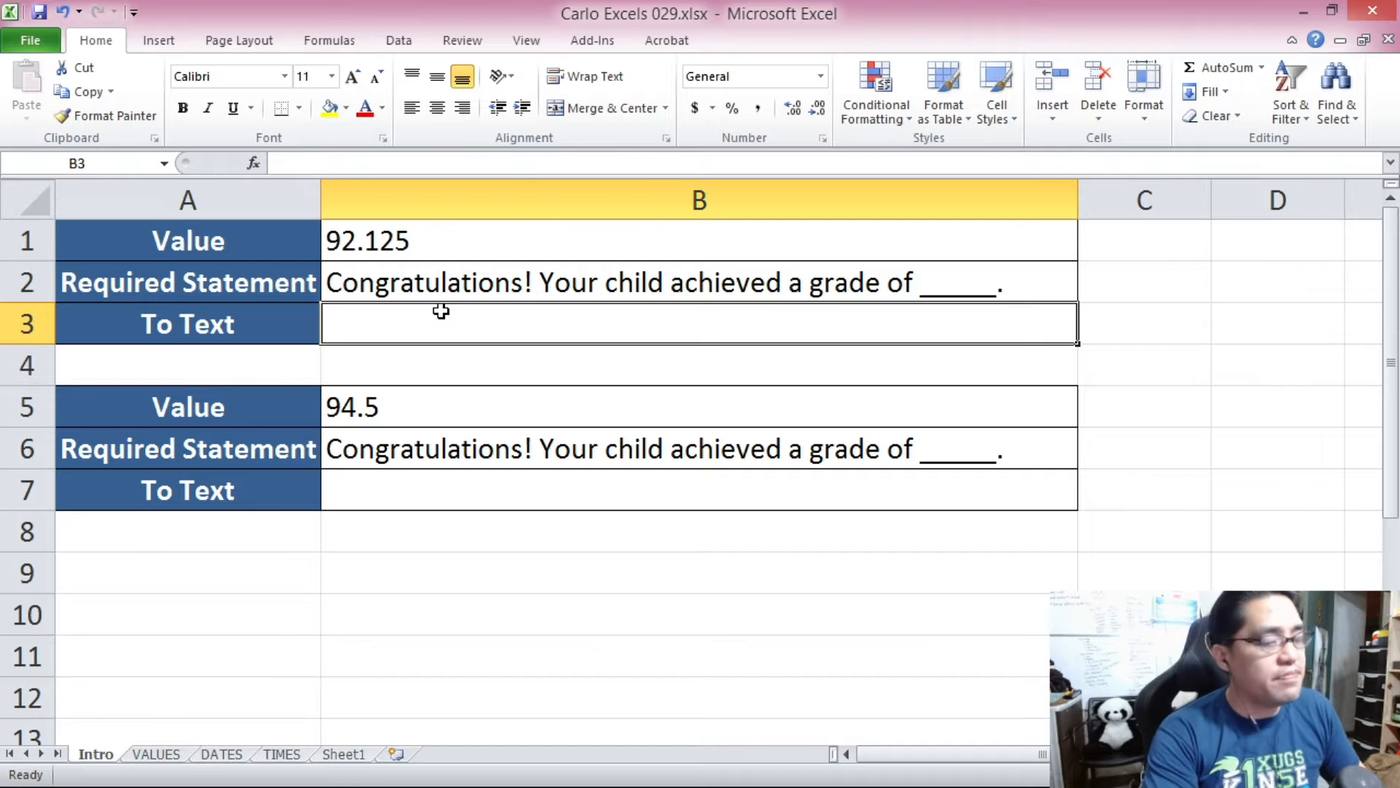
text(=)
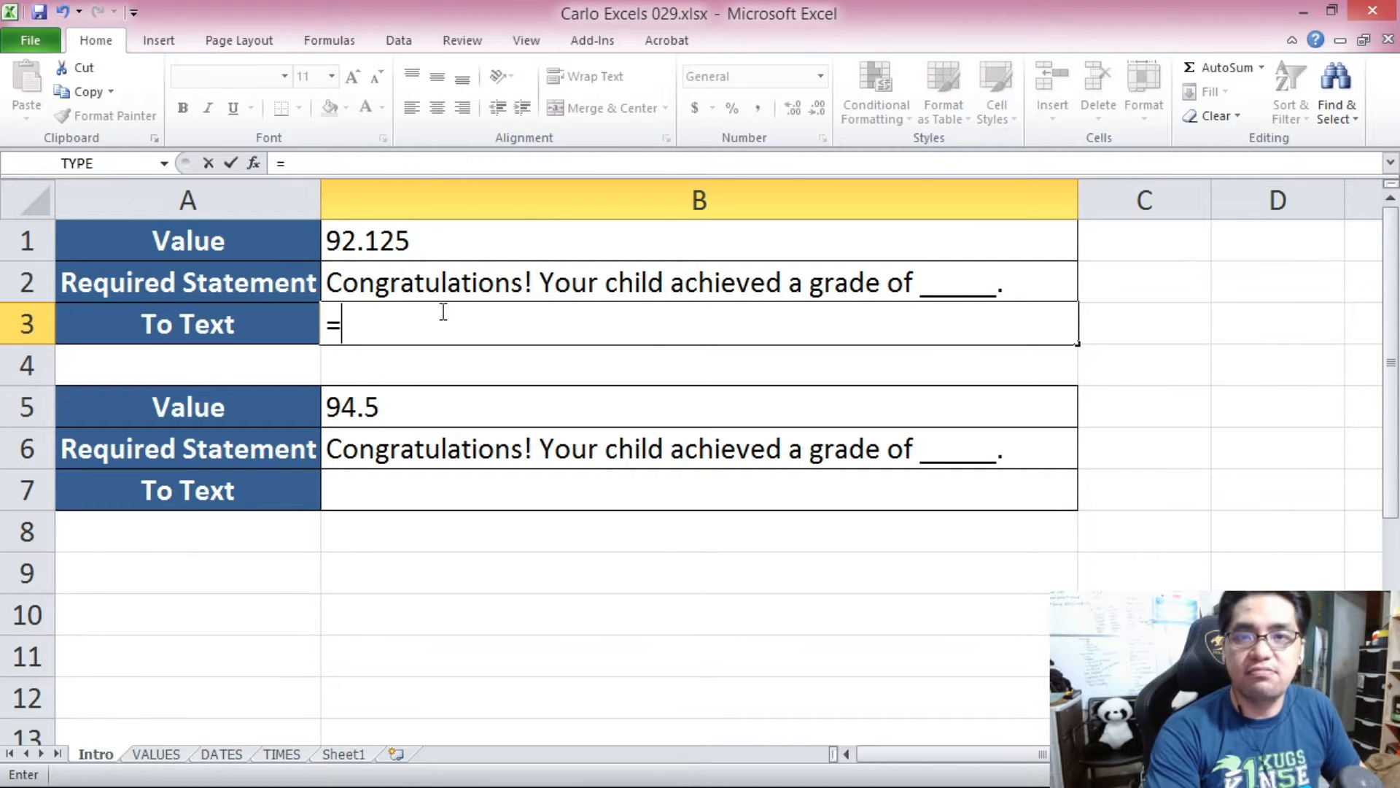
text("Cpngt)
key(BackSpace)
key(BackSpace)
key(BackSpace)
key(BackSpace)
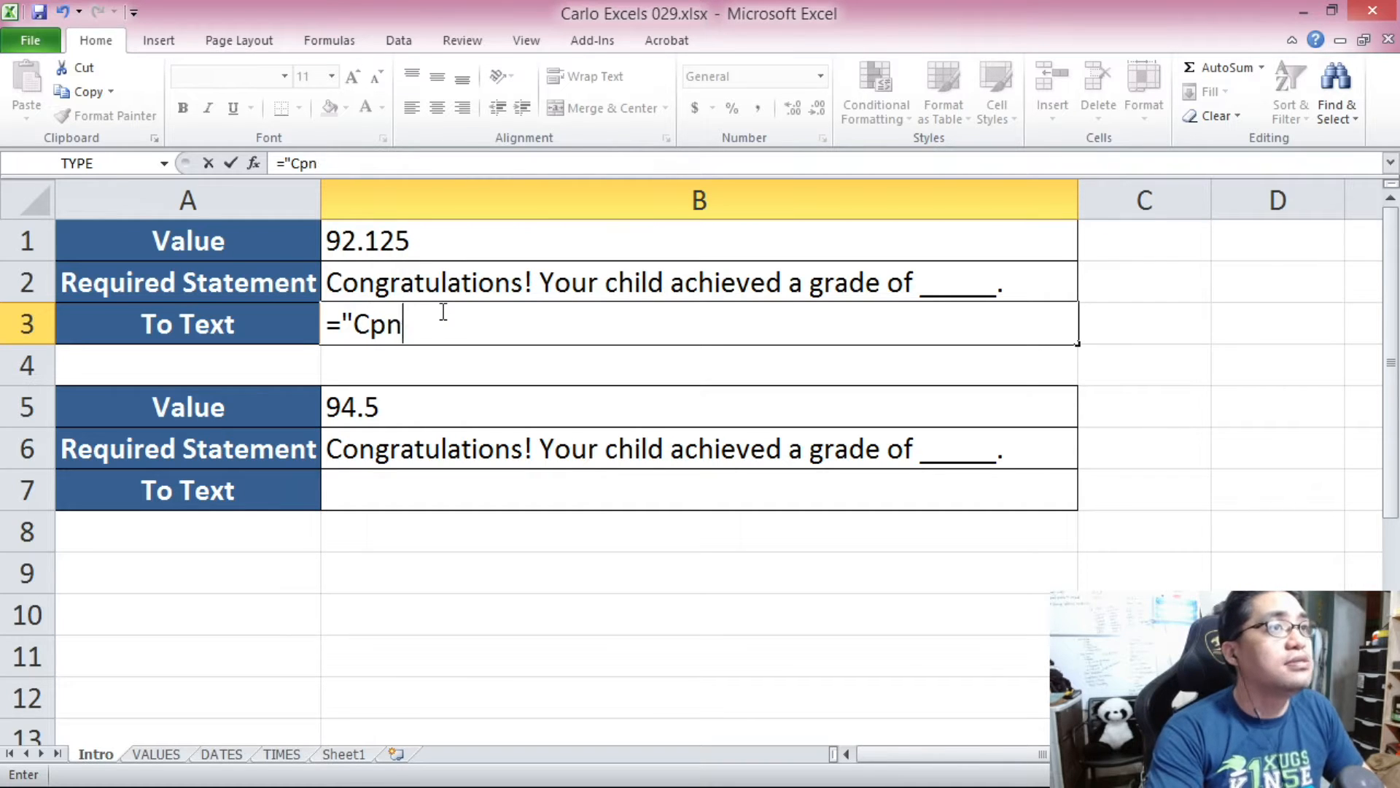
text(ongratulations!)
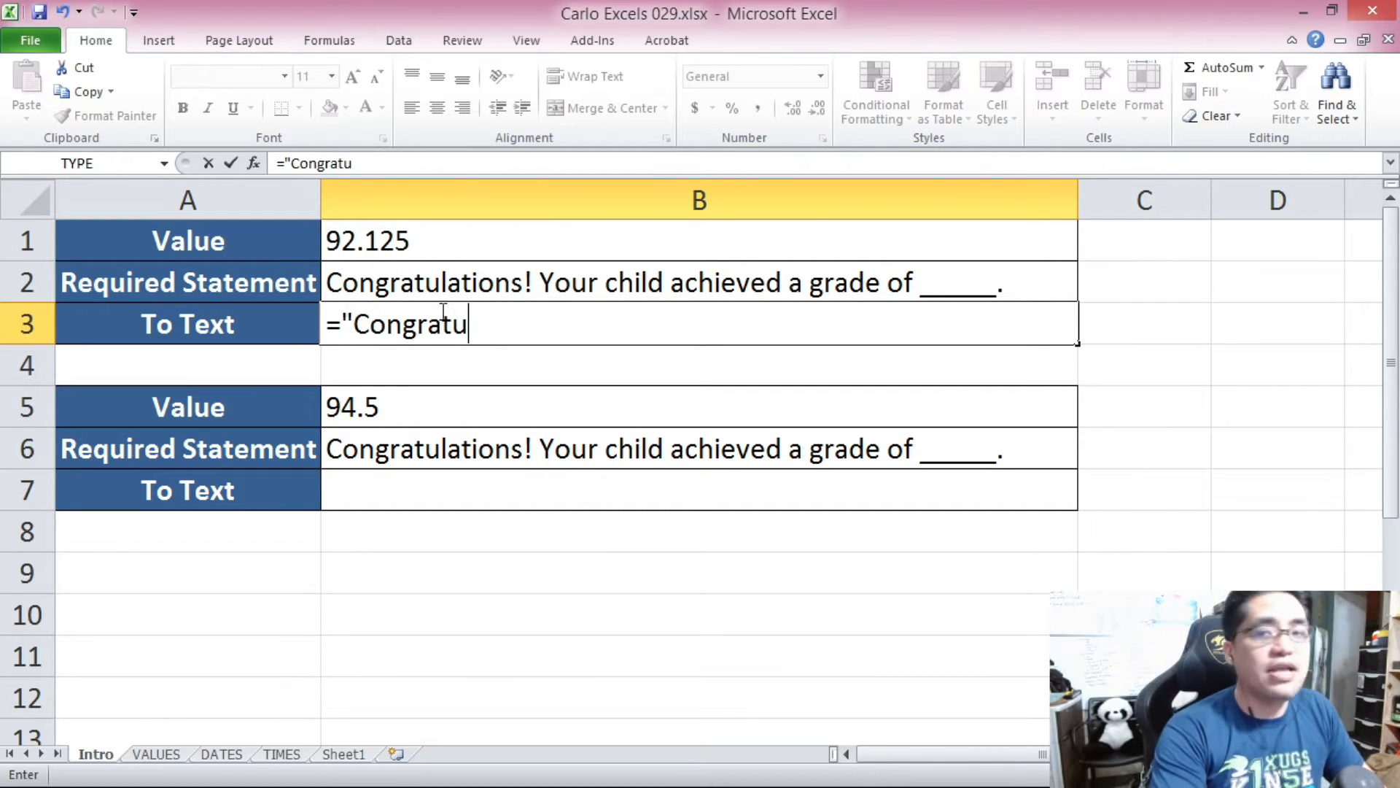
Continue the quoted text in the B3 formula with "Your child achieved a grade of" after the exclamation mark and a space.
key(shift+space)
text(Your)
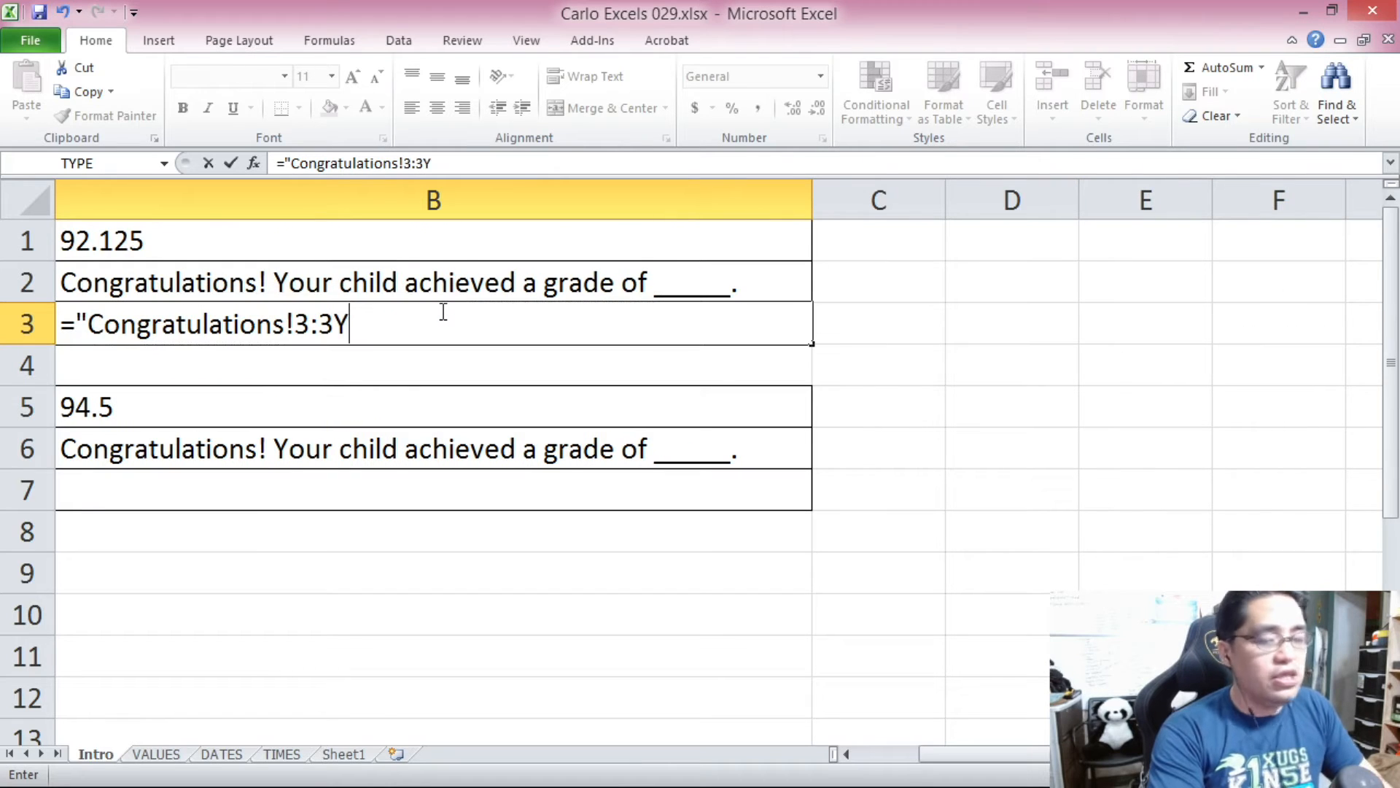
key(BackSpace)
key(BackSpace)
key(BackSpace)
key(BackSpace)
key(BackSpace)
key(BackSpace)
key(BackSpace)
text(Your child )
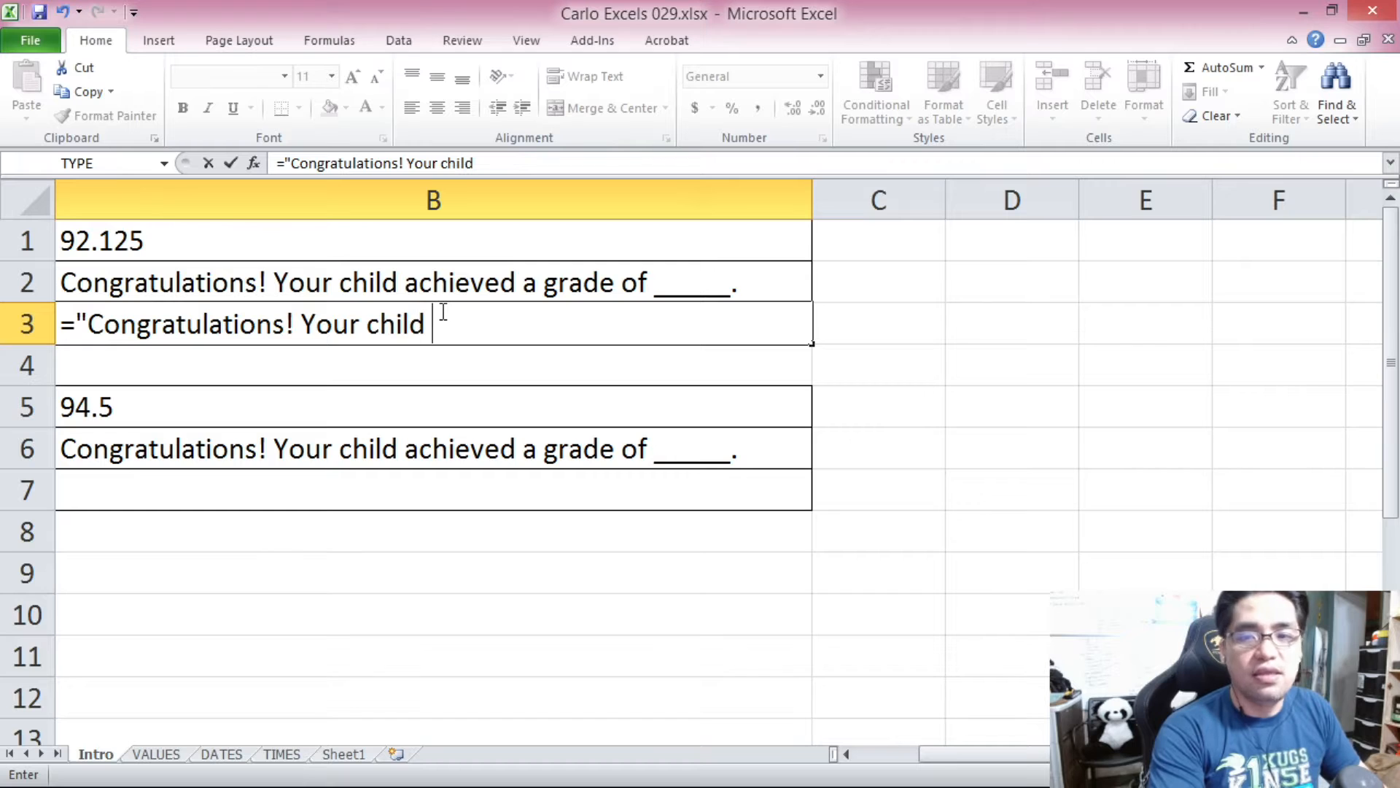
text(achieved a grade of)
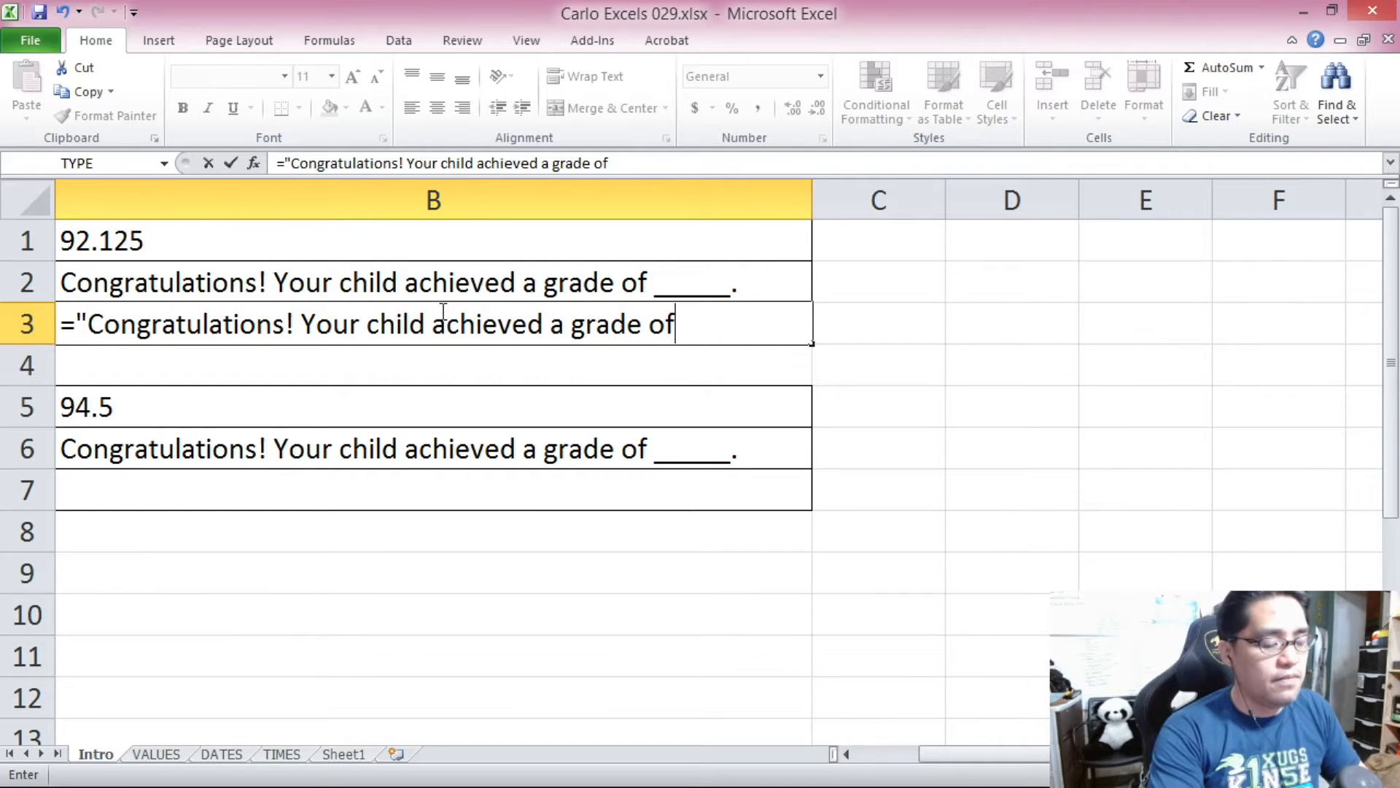
Close the quoted text after a trailing space, join it to cell B1 and a final "." with ampersands, and enter the formula.
text( "&)
click(149, 244)
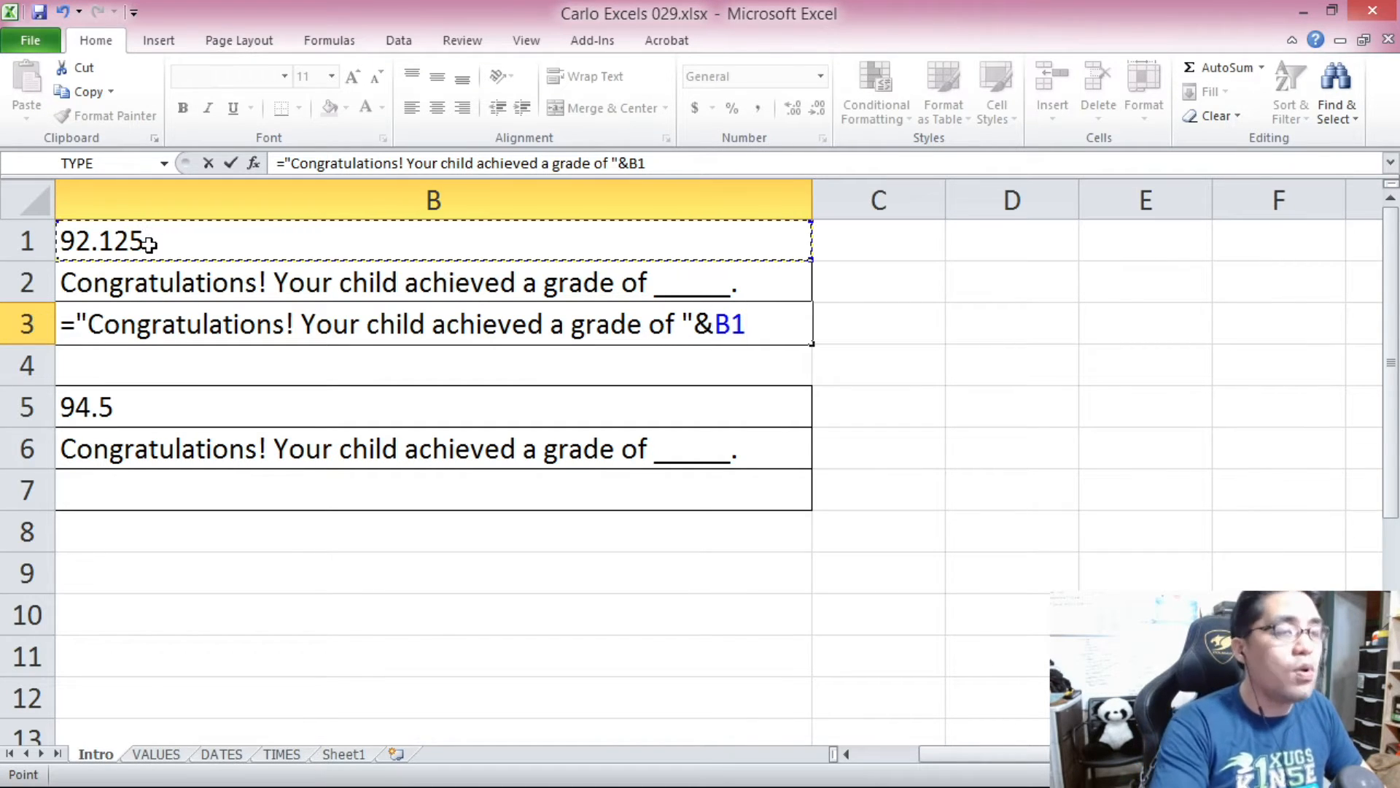
text(&")
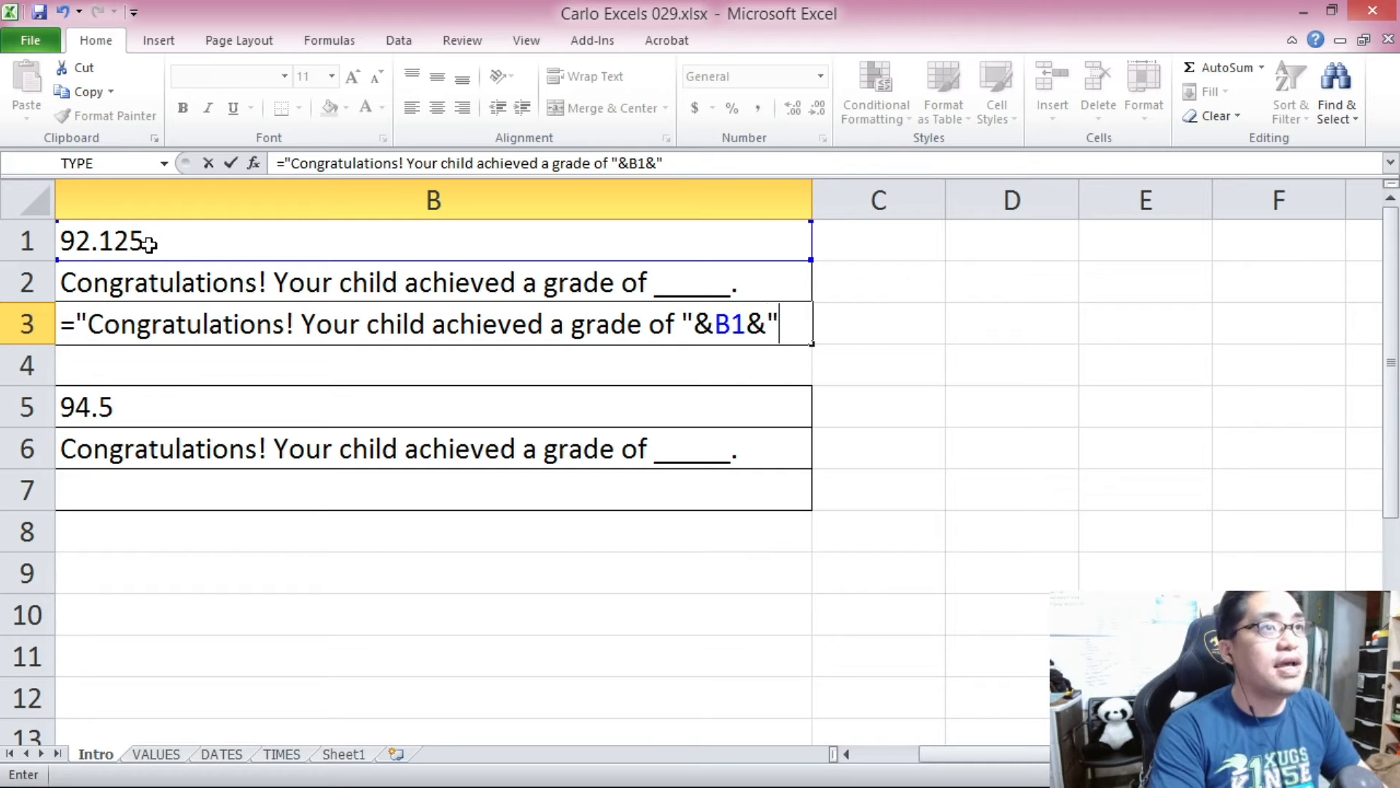
text(."))
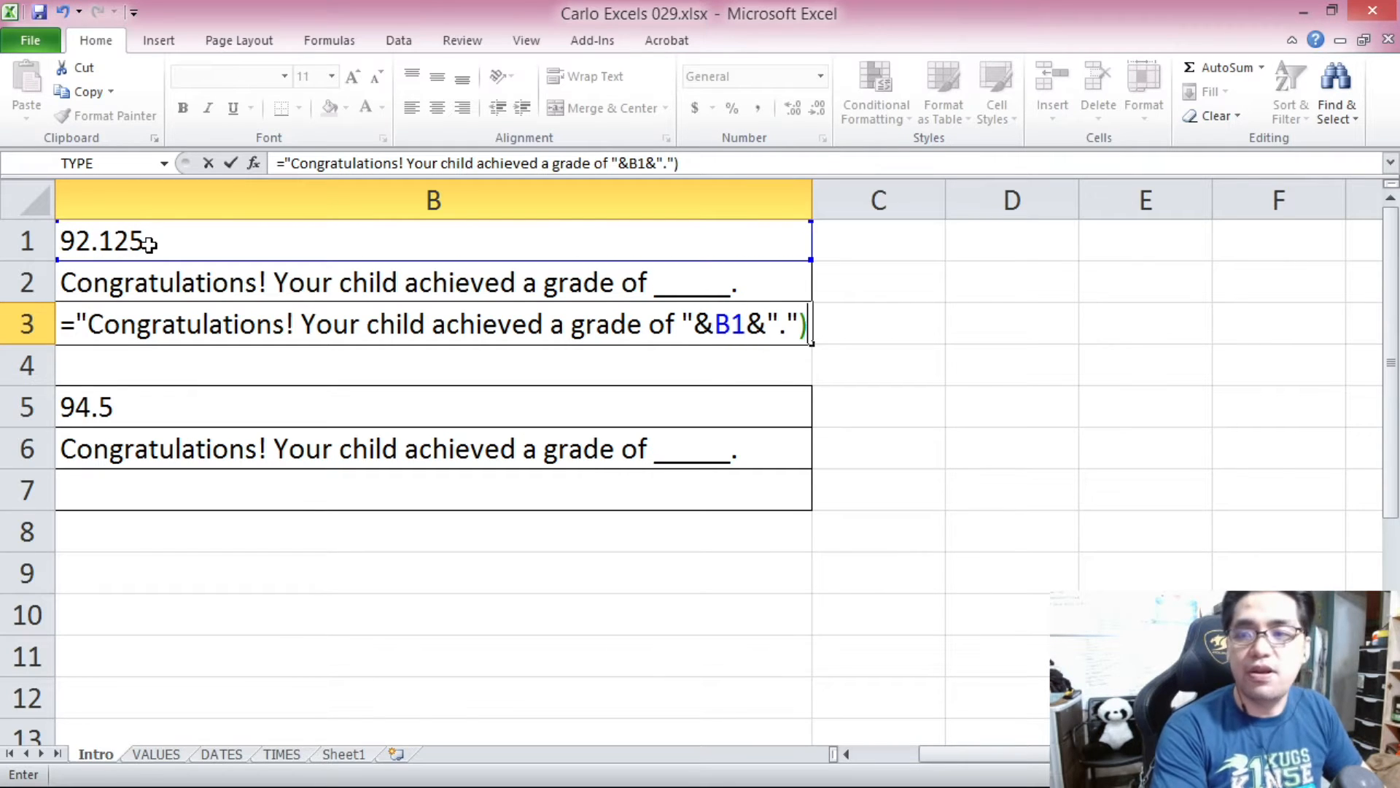
key(BackSpace)
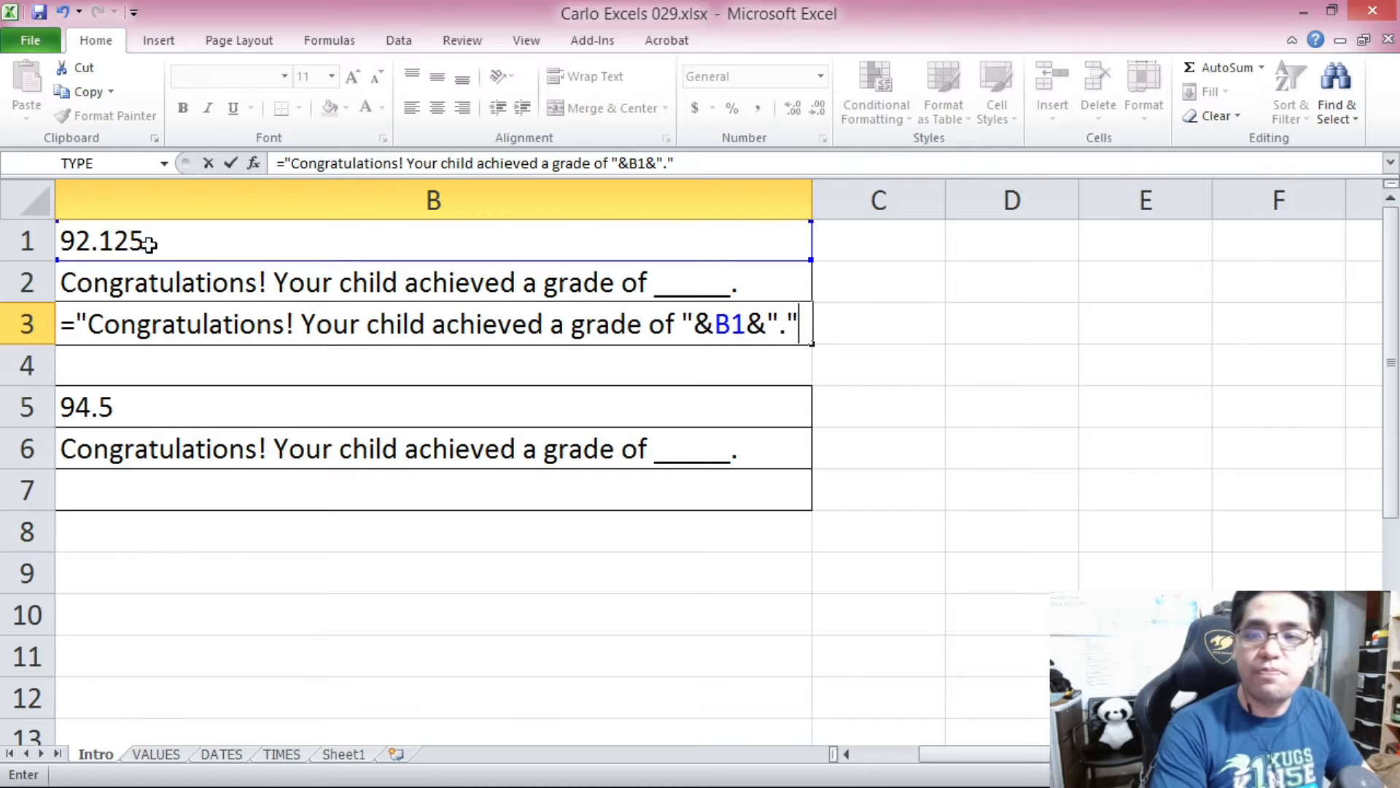
key(Return)
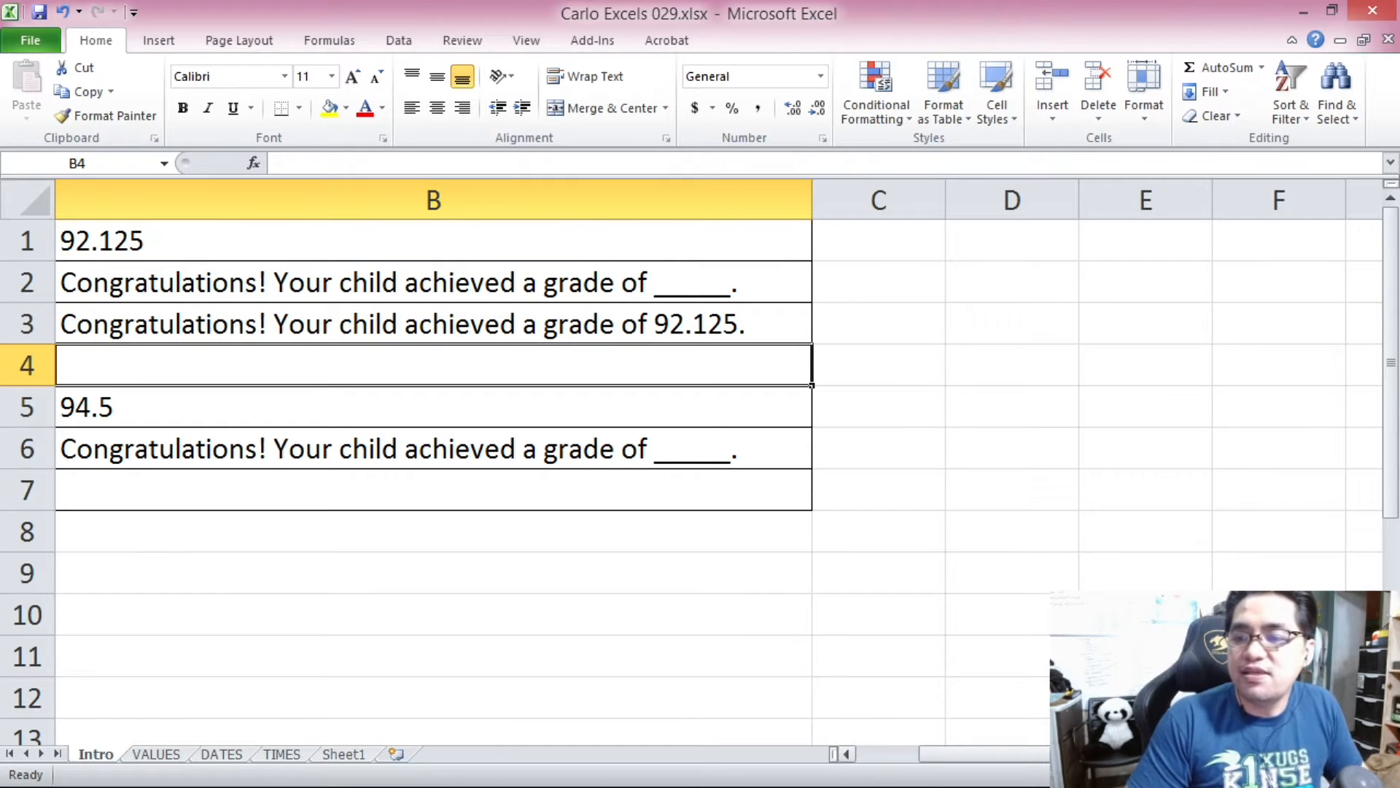
Format the value in cell B5 as Number with 3 decimal places.
drag(1076, 755, 990, 762)
click(470, 330)
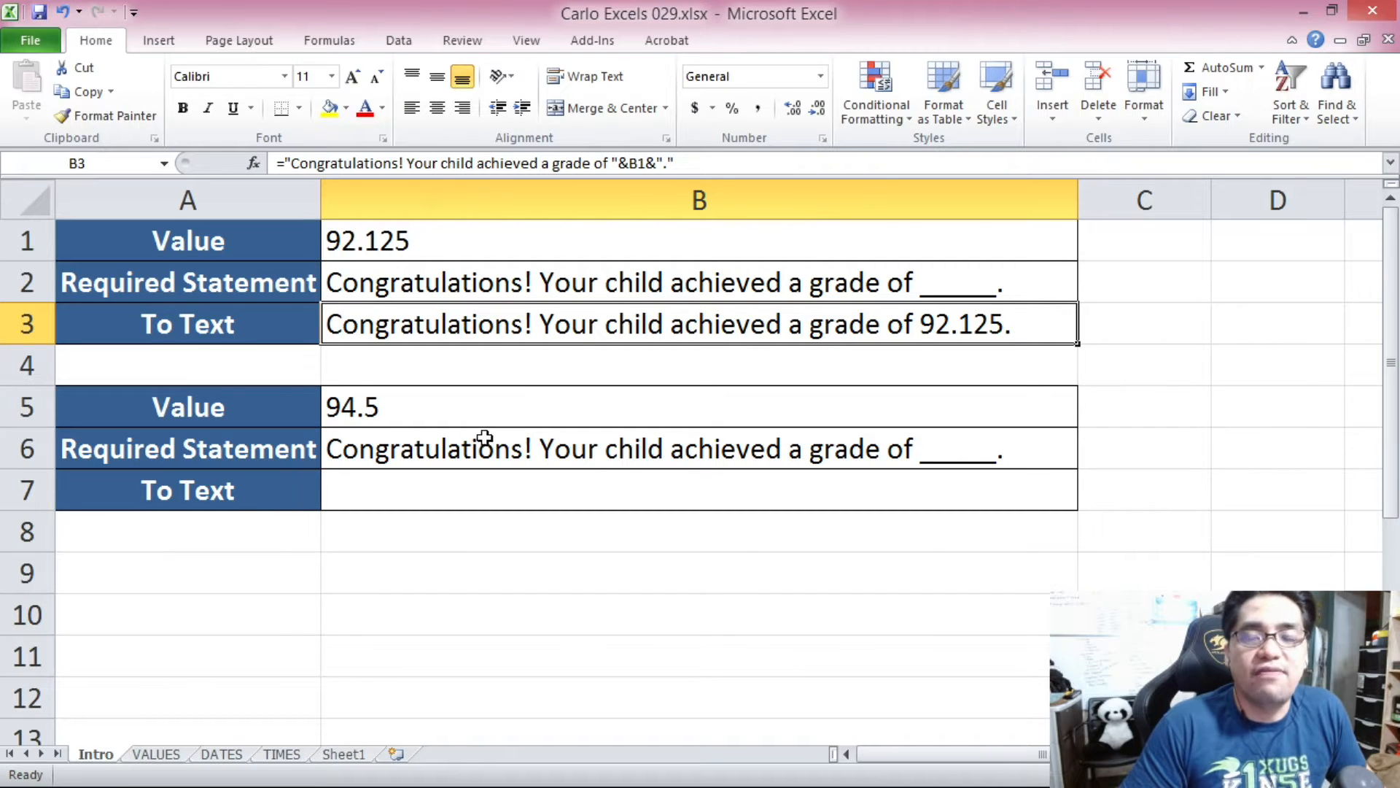
click(358, 361)
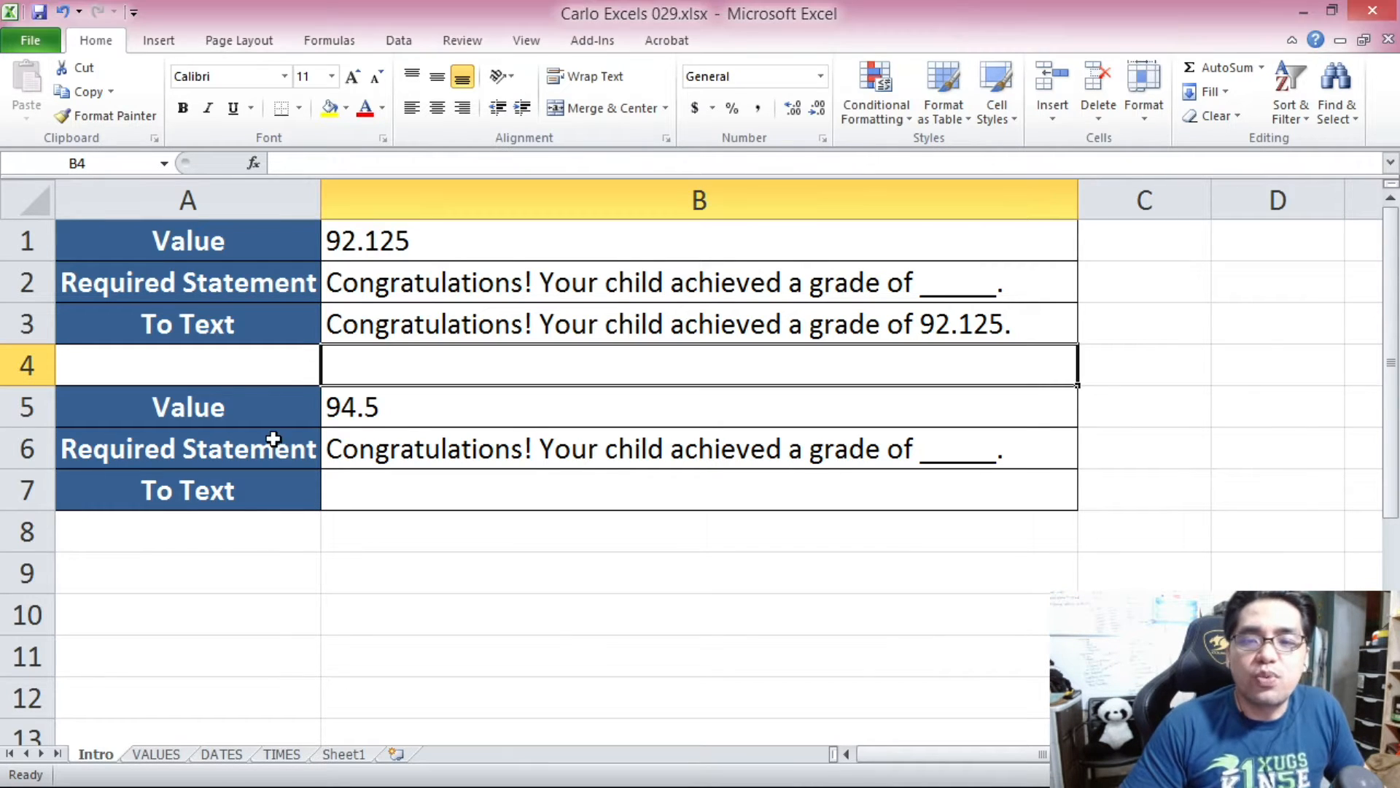
click(376, 405)
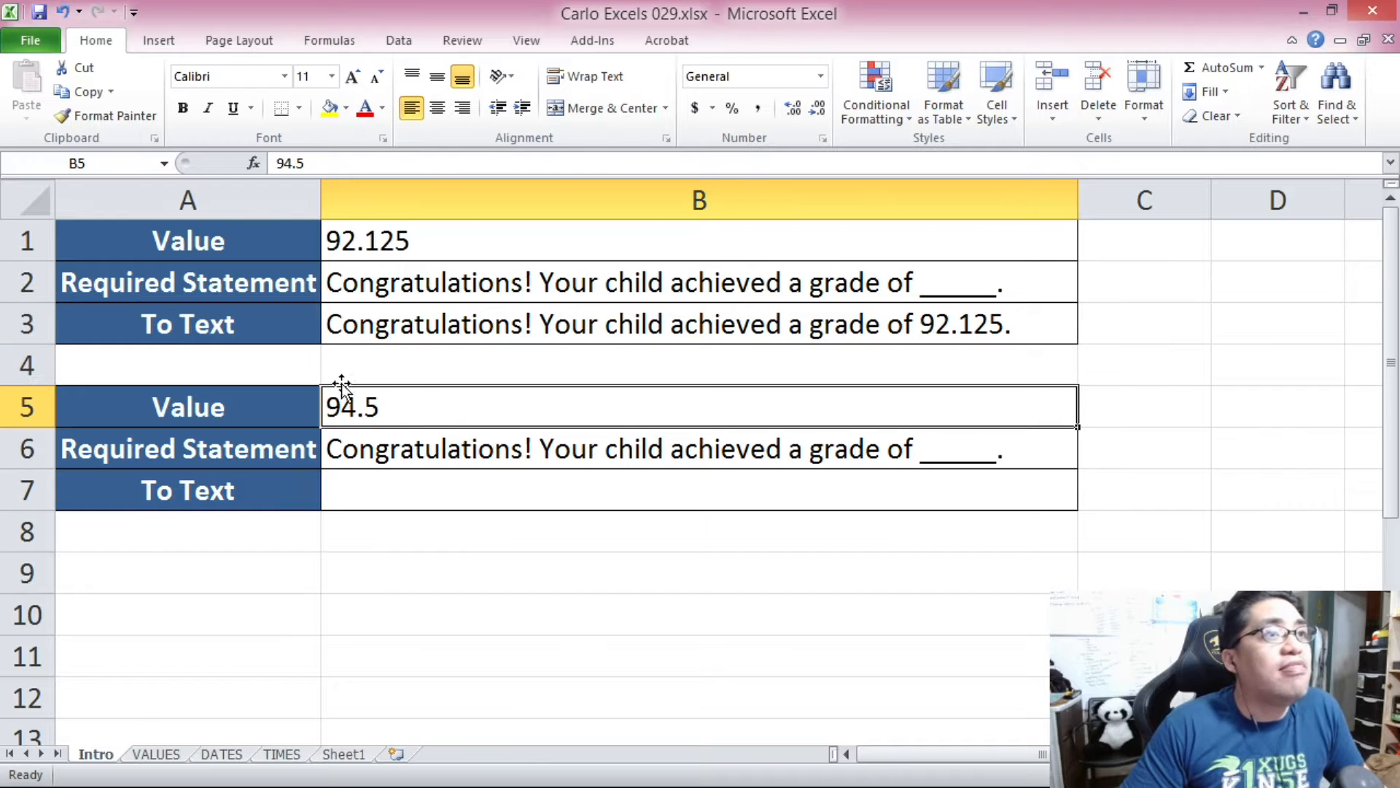
right_click(388, 406)
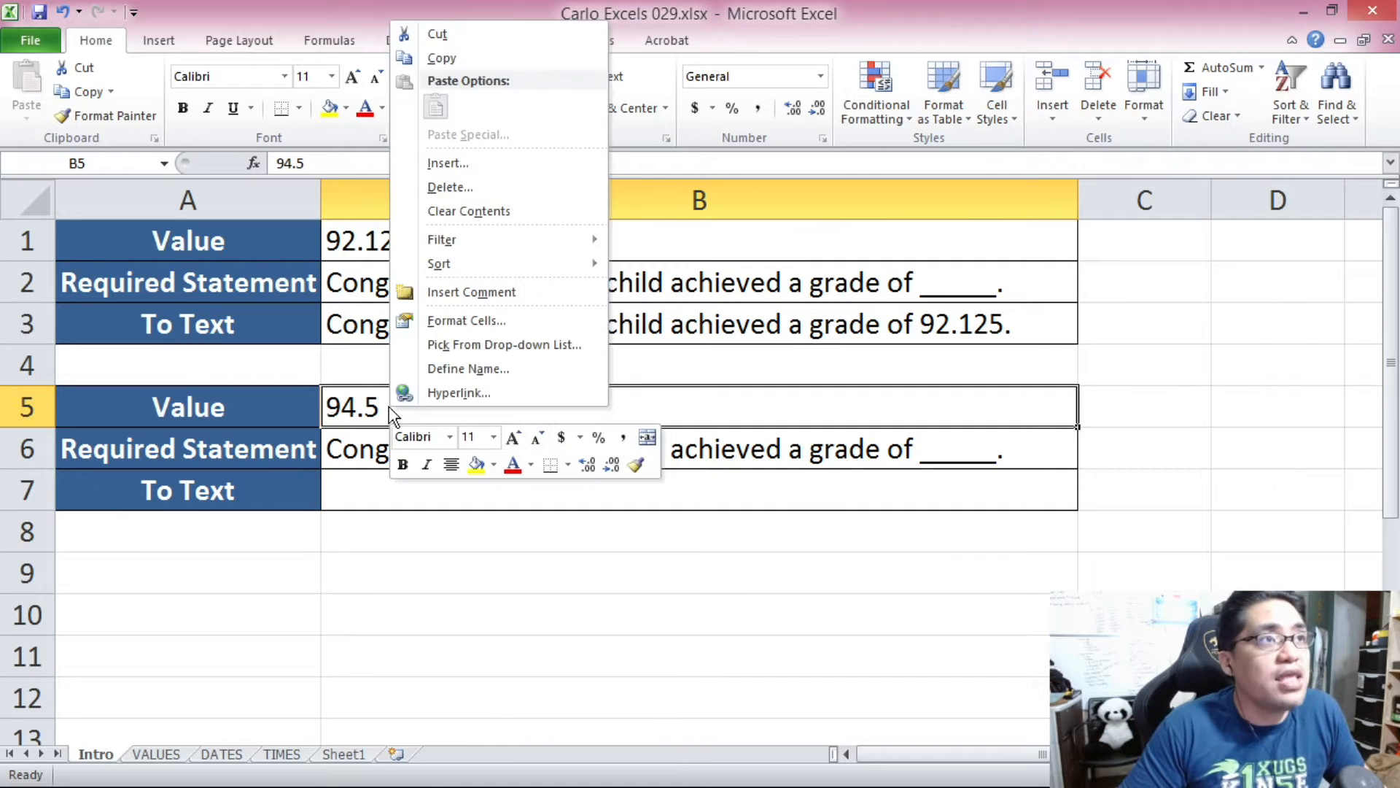
click(478, 323)
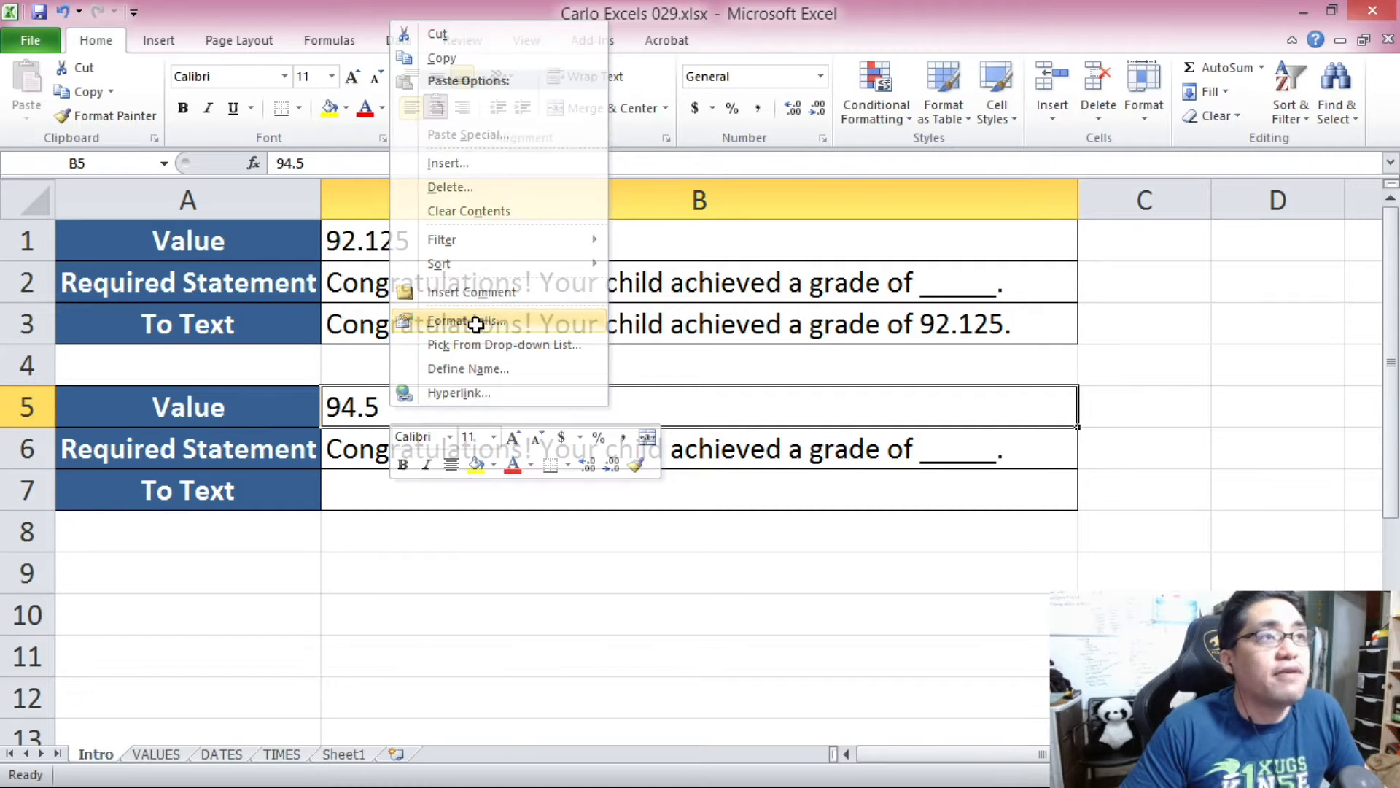
click(271, 174)
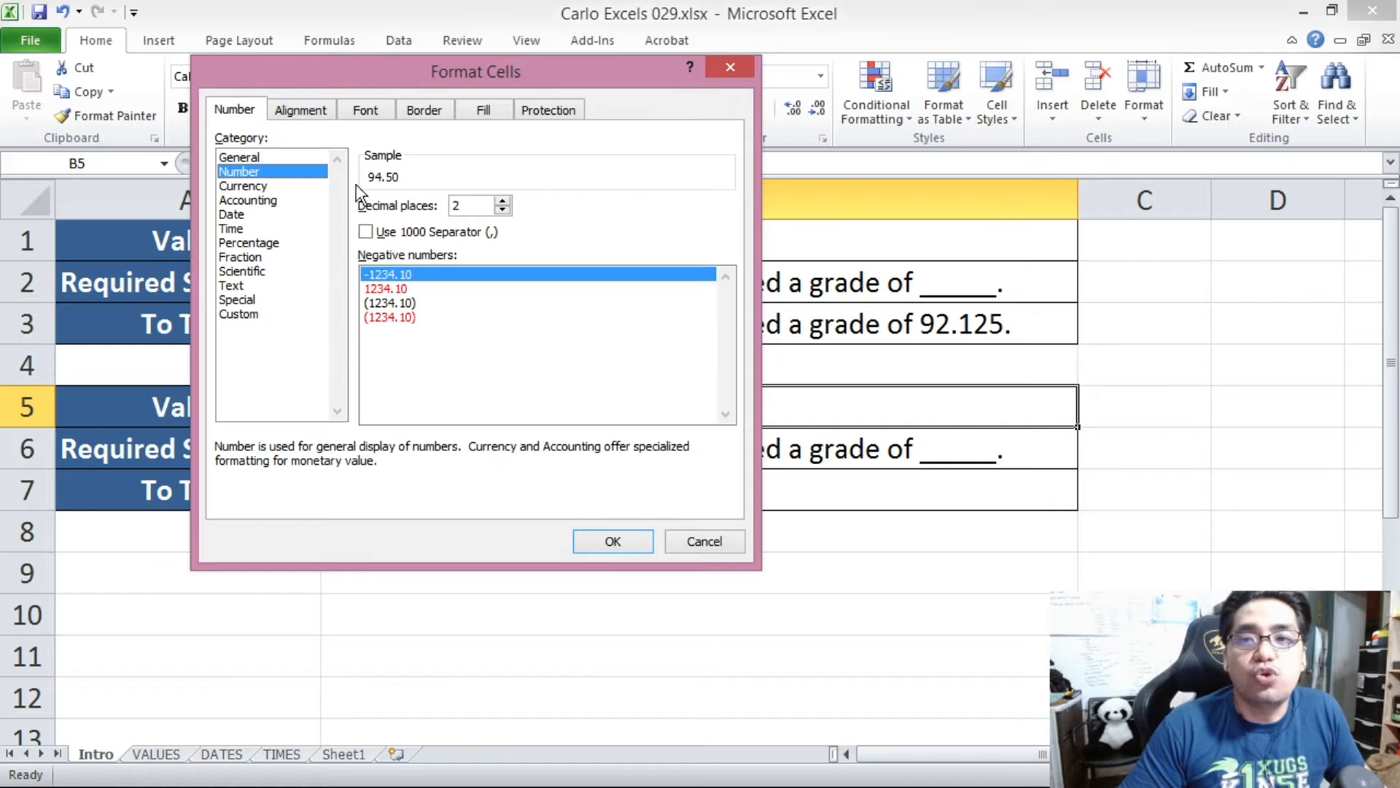
click(502, 200)
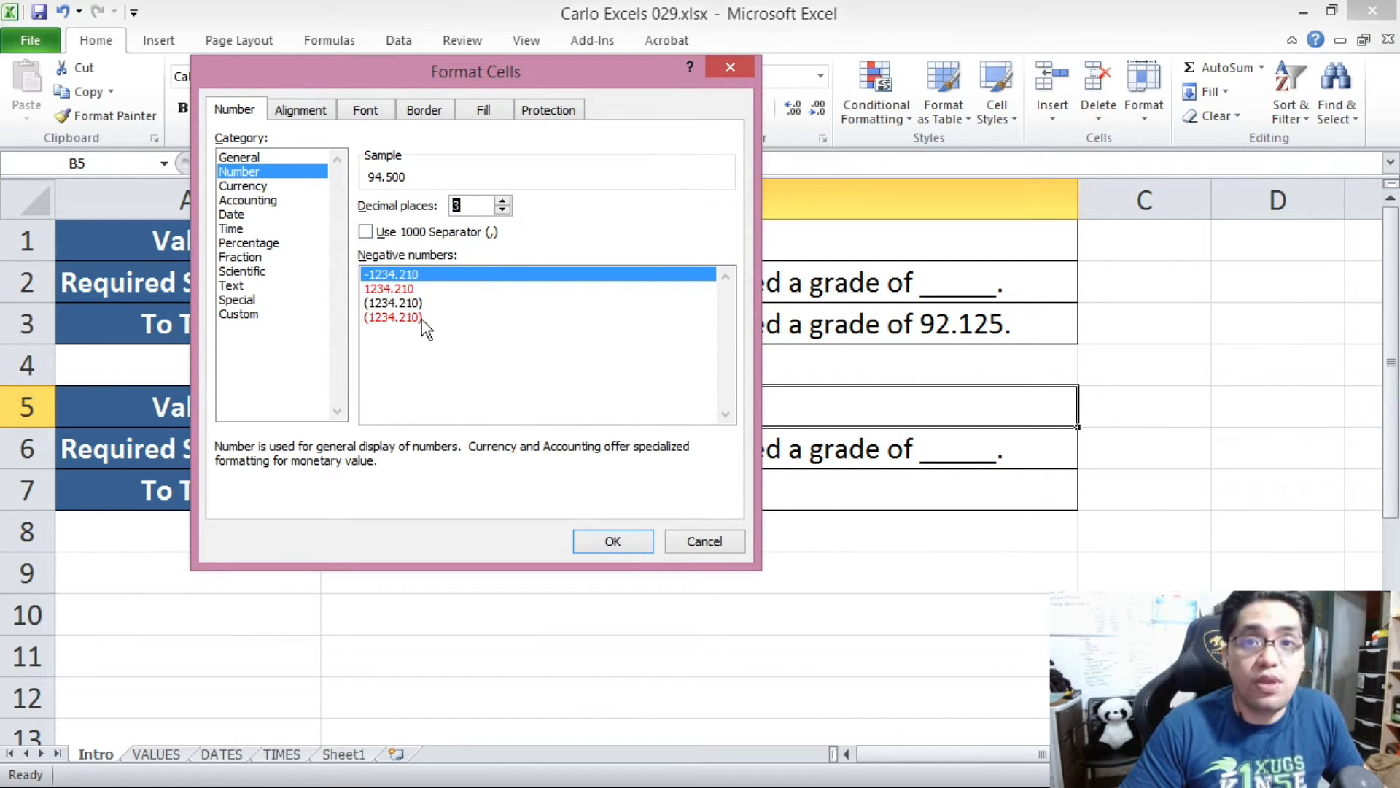
click(629, 541)
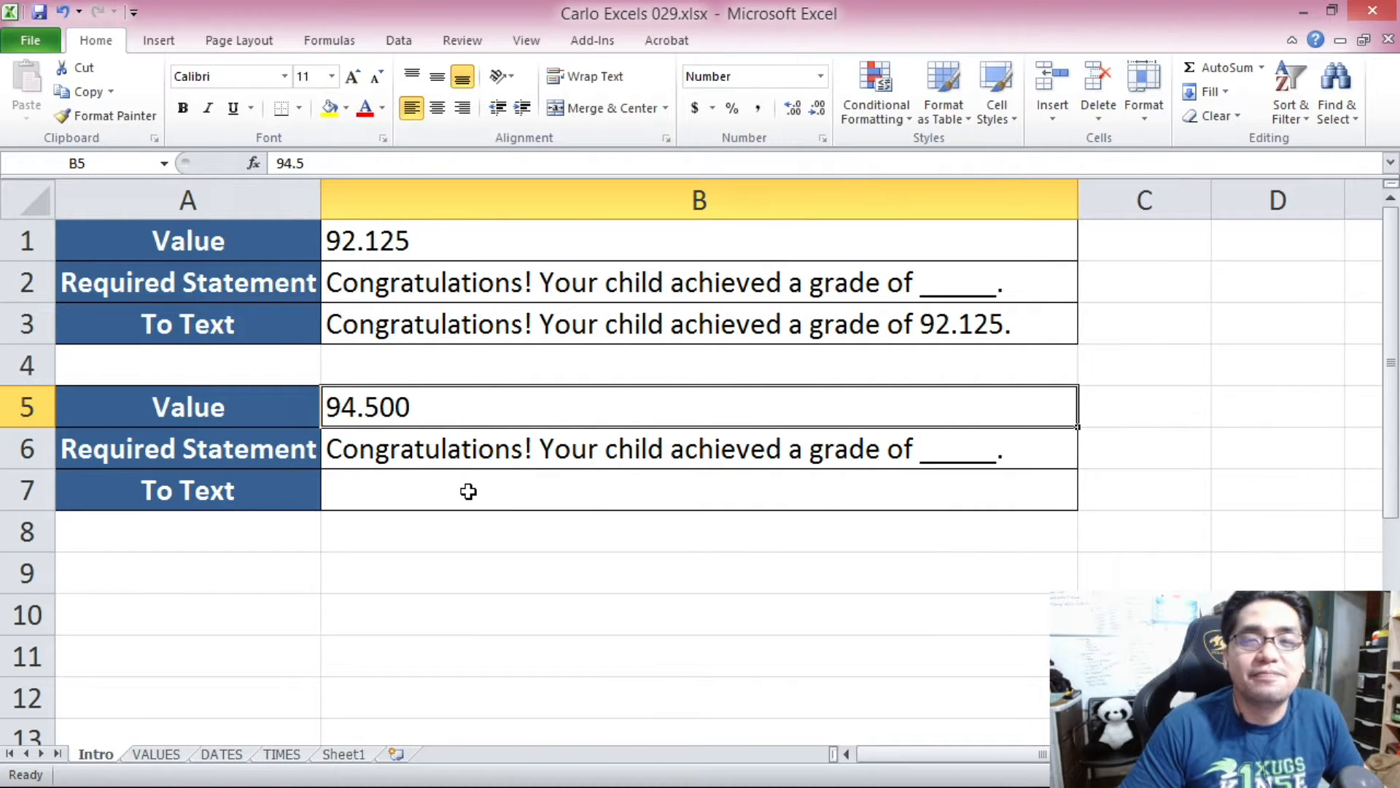
click(251, 475)
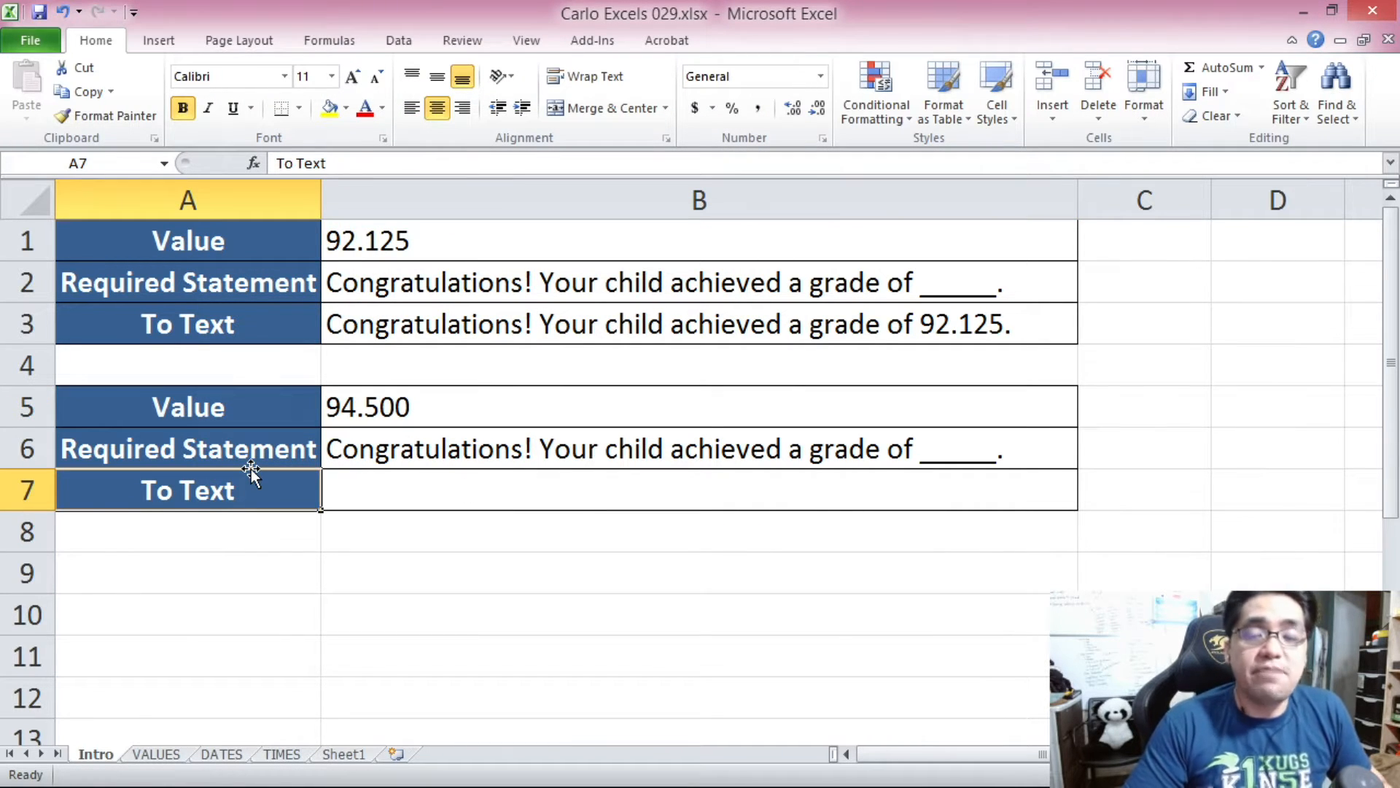
click(373, 373)
click(400, 397)
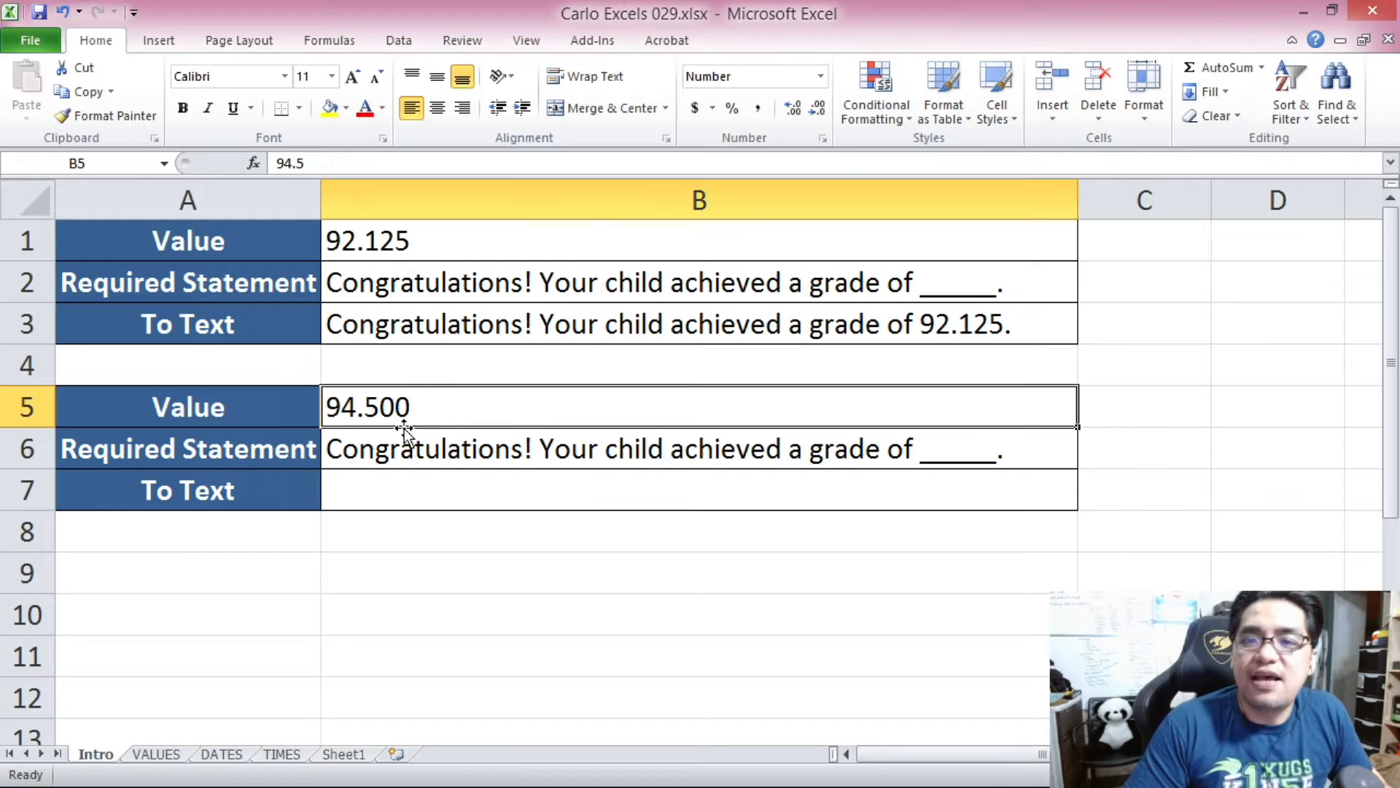
click(407, 332)
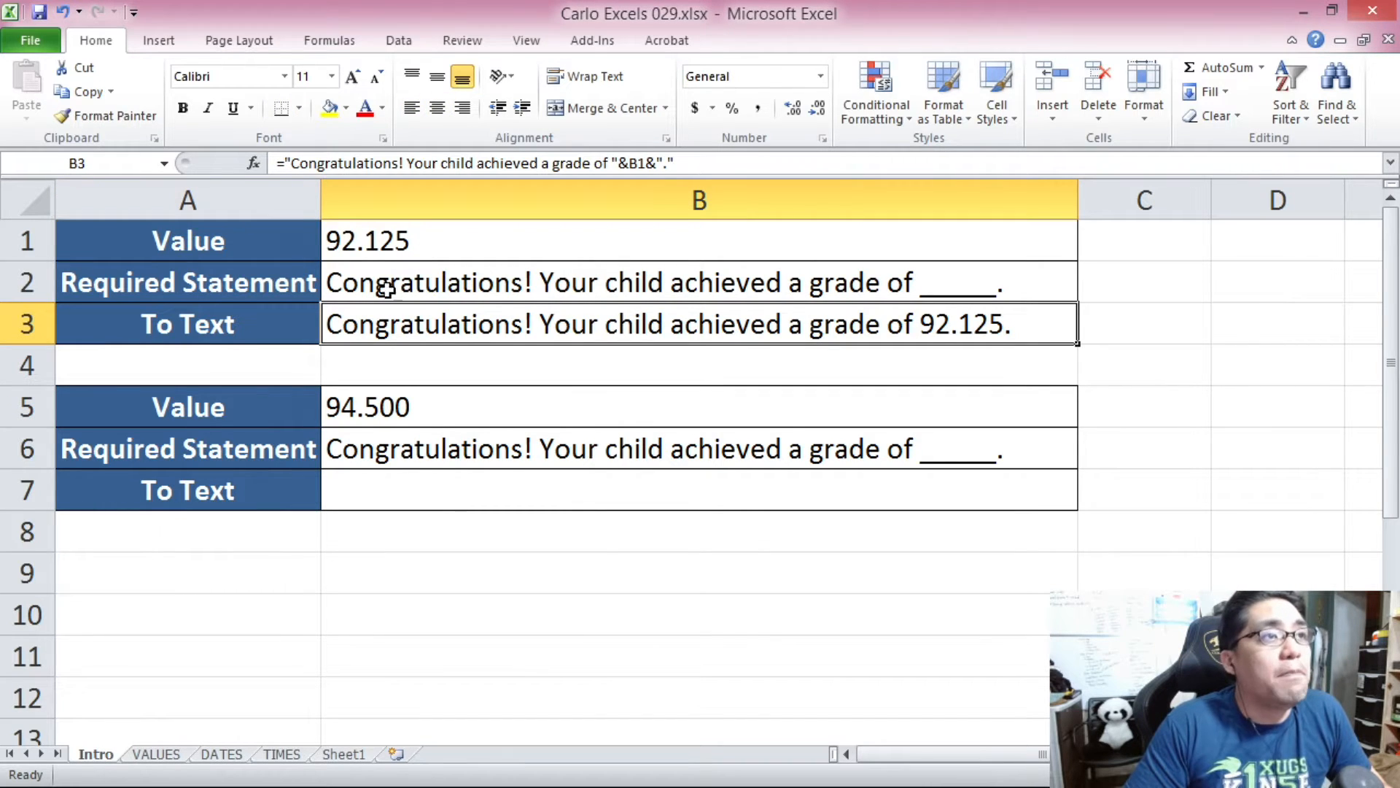
click(393, 401)
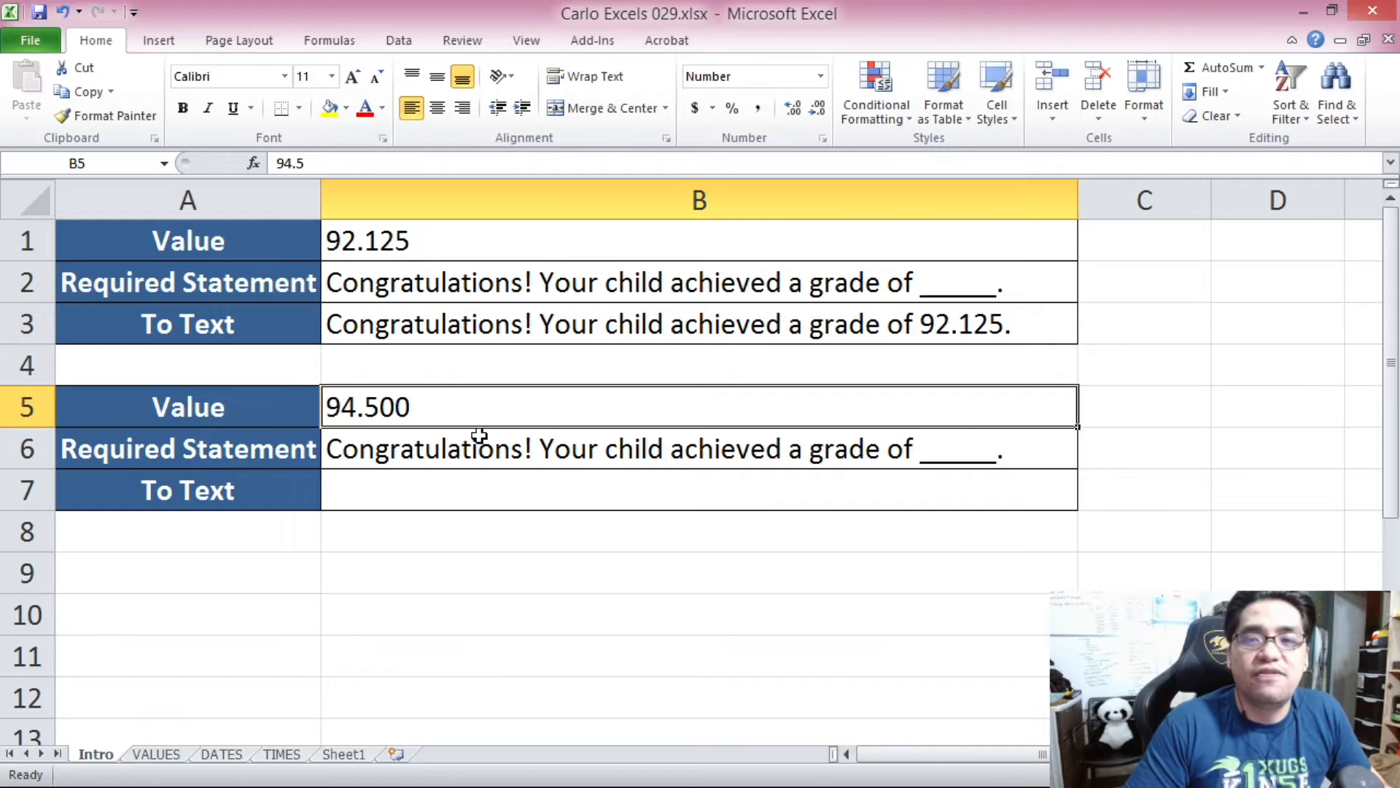
Copy the statement formula from cell B3 into cell B7.
click(496, 328)
key(ctrl+c)
click(494, 480)
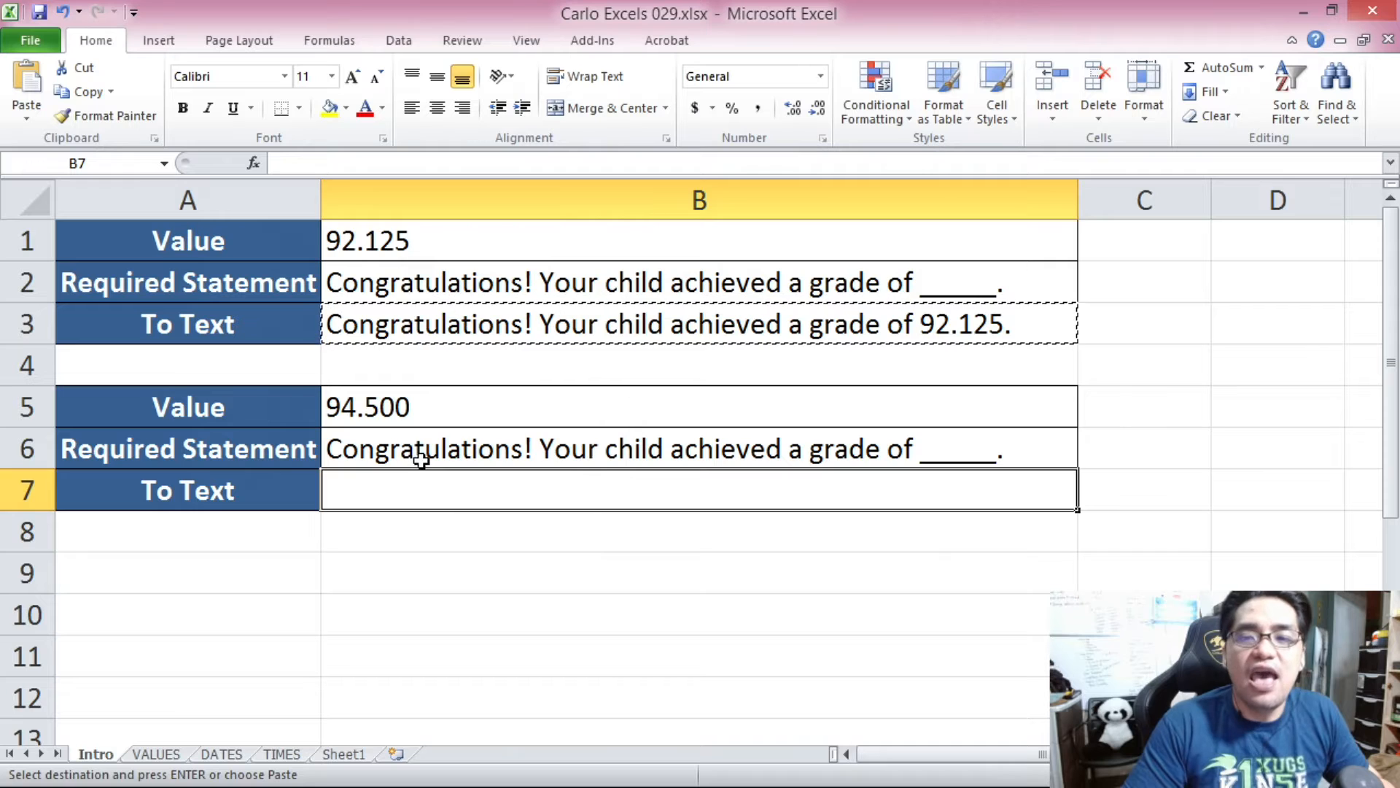
key(ctrl+v)
click(469, 541)
click(516, 489)
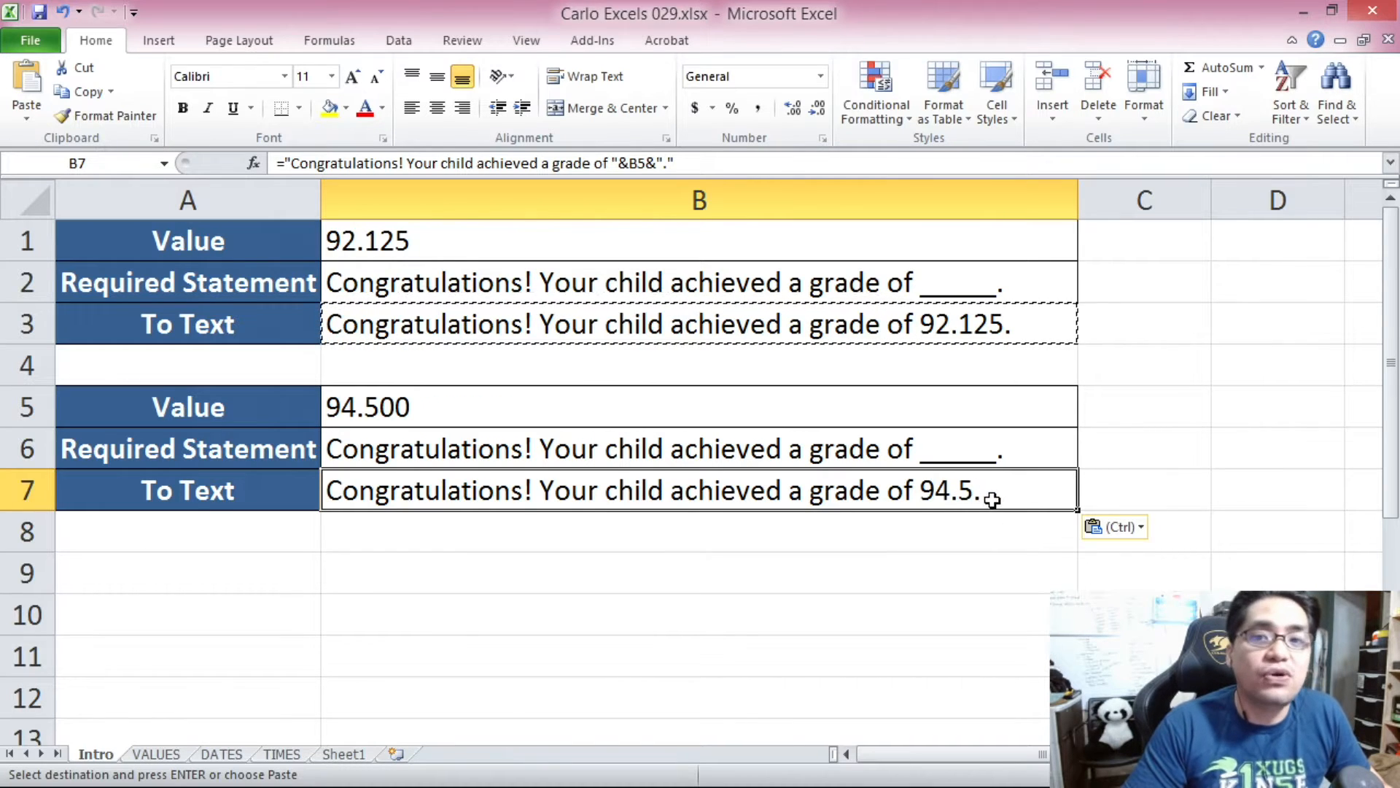
In the B7 statement formula, replace the plain B5 reference with TEXT(B5,"00.000") and check the resulting sentence.
click(394, 406)
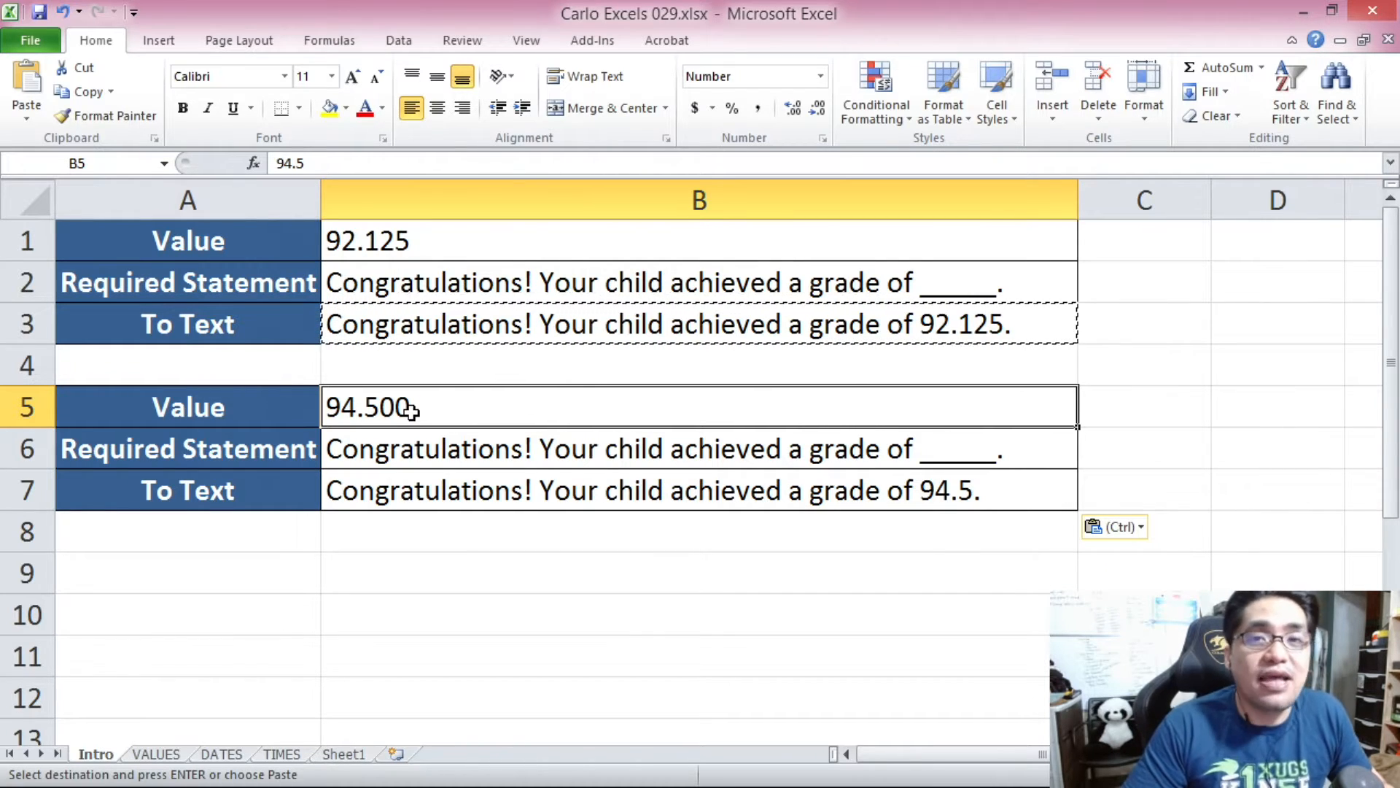
click(514, 479)
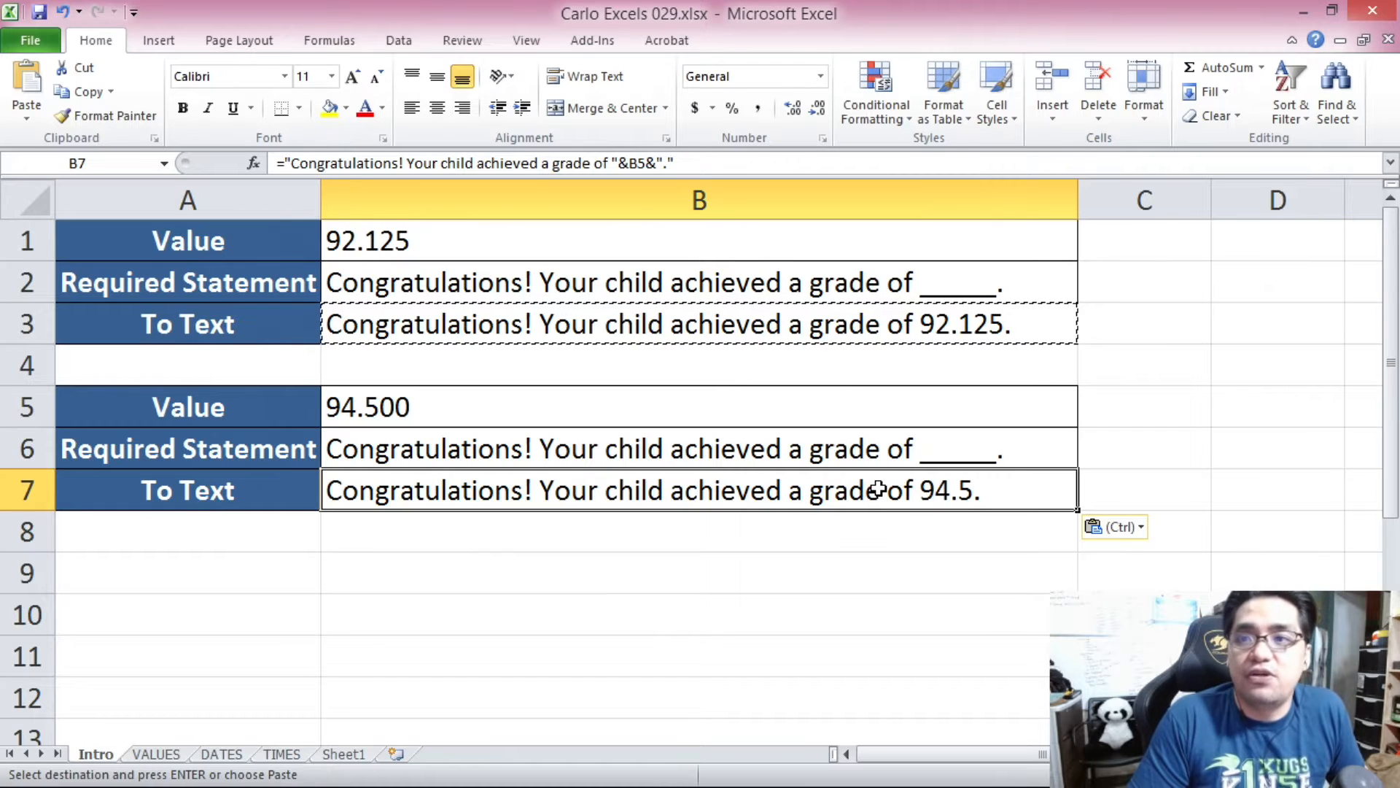
double_click(637, 163)
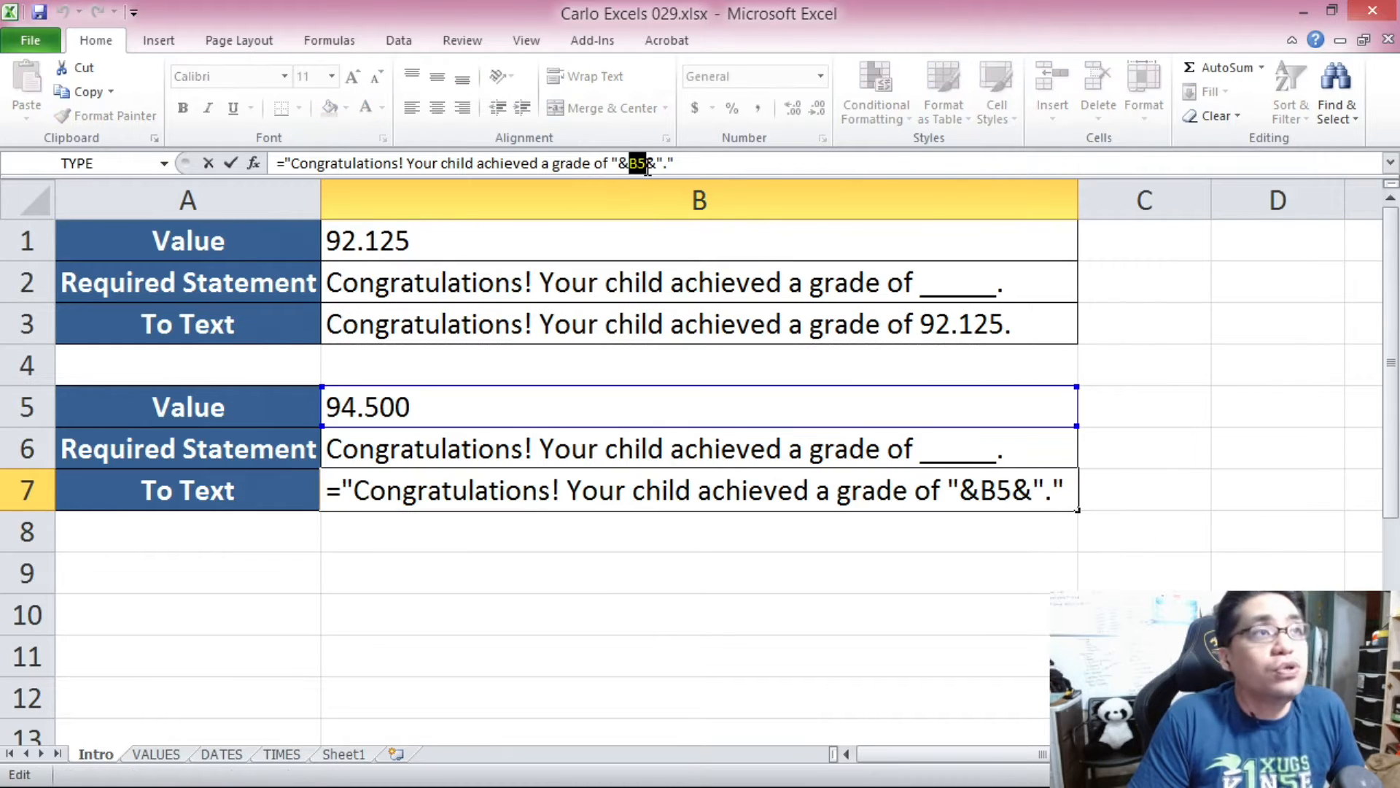
text(TEXT)
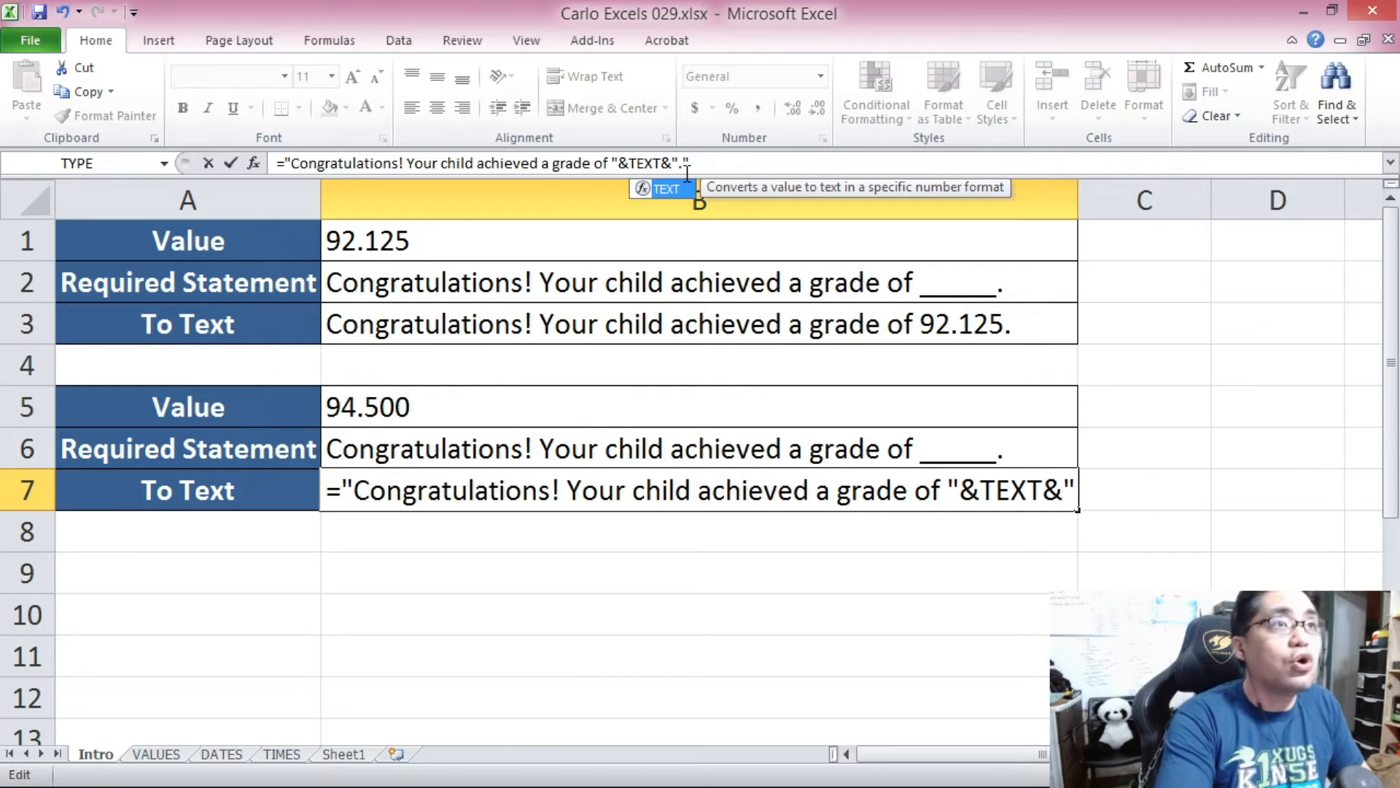
text(()
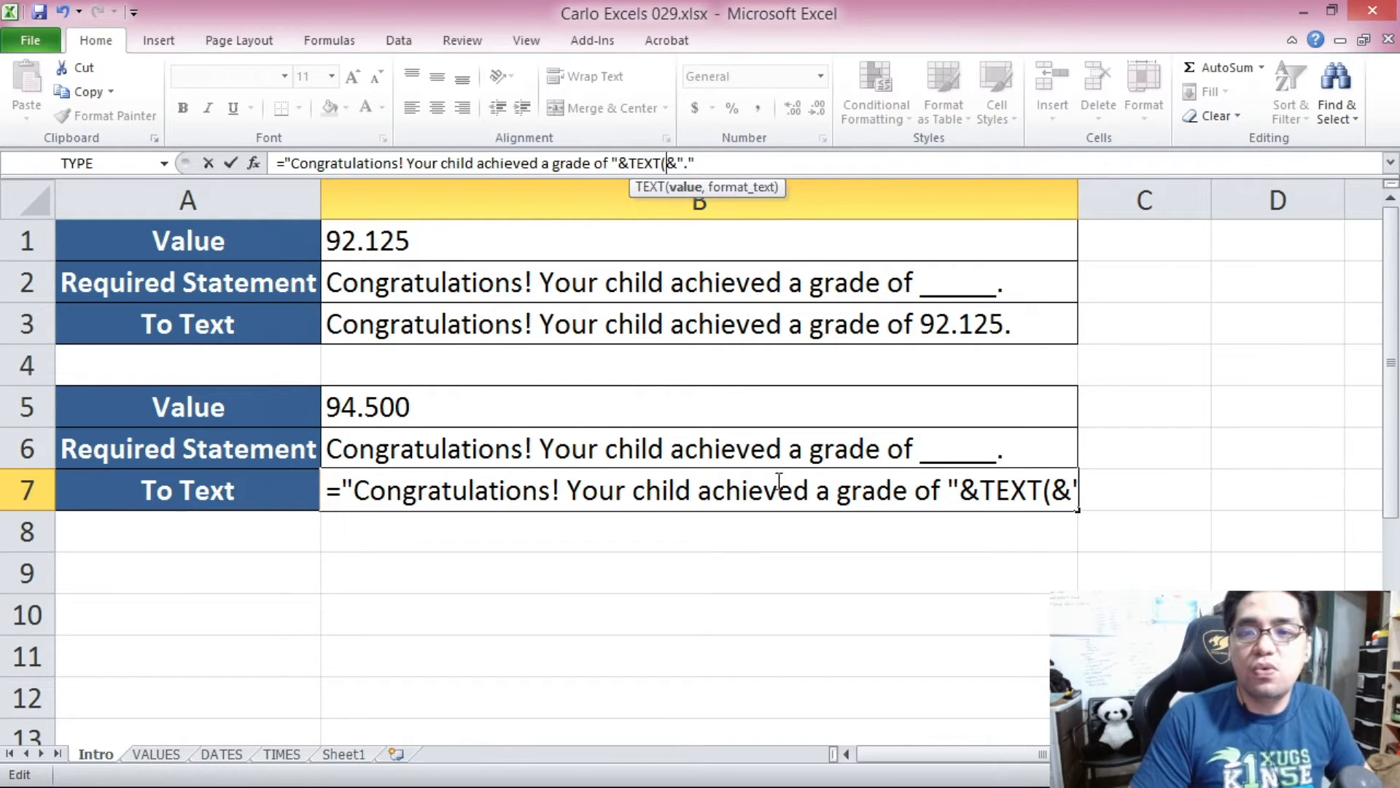
click(394, 407)
text(,")
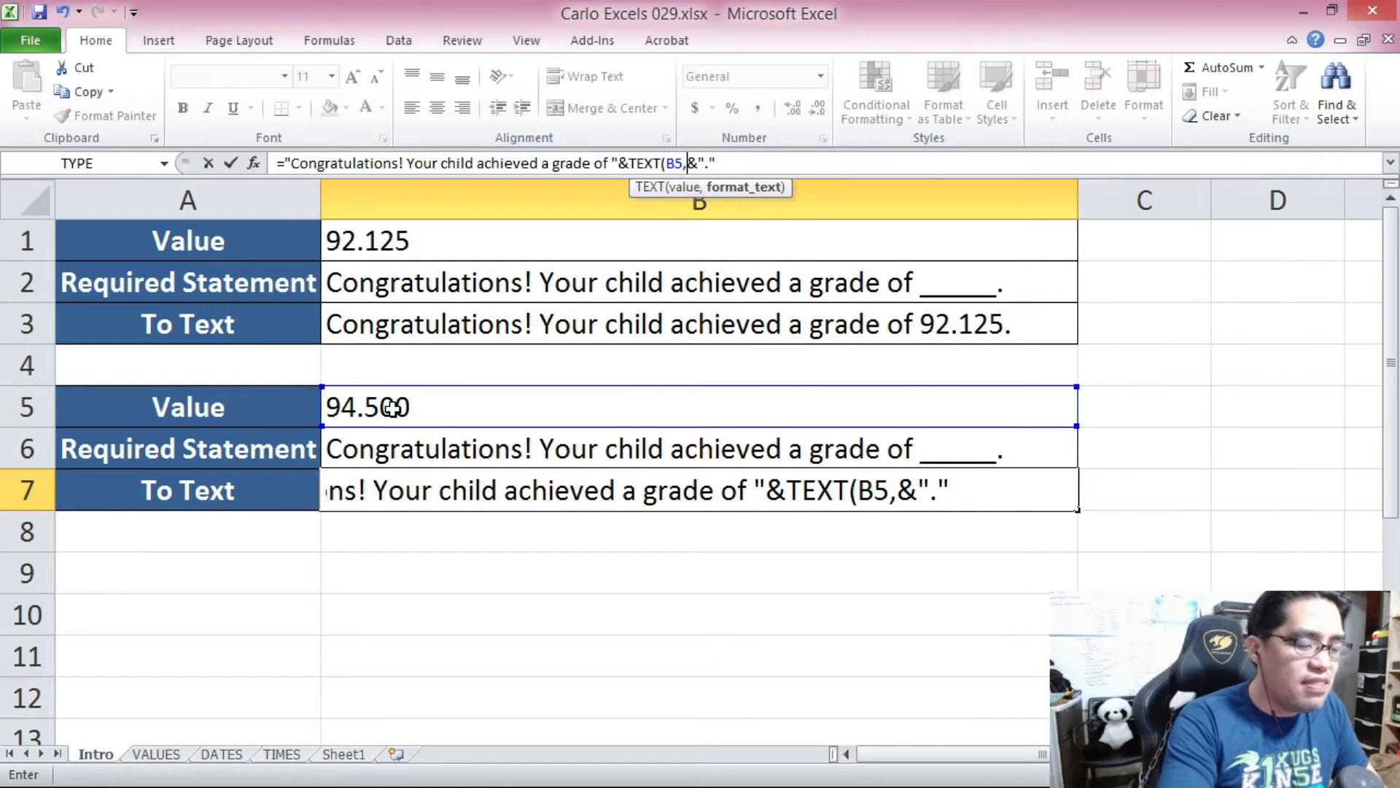
text(00.000)
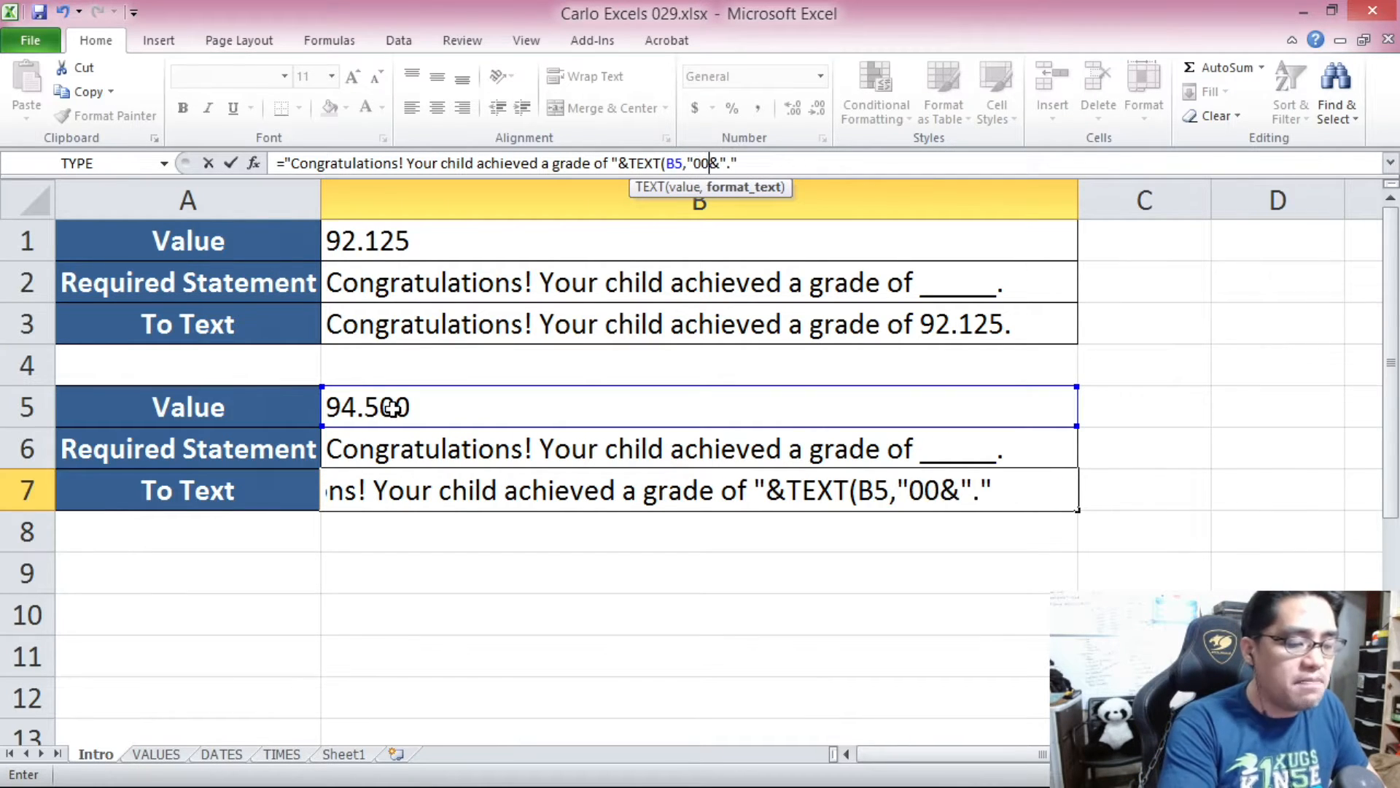
text("))
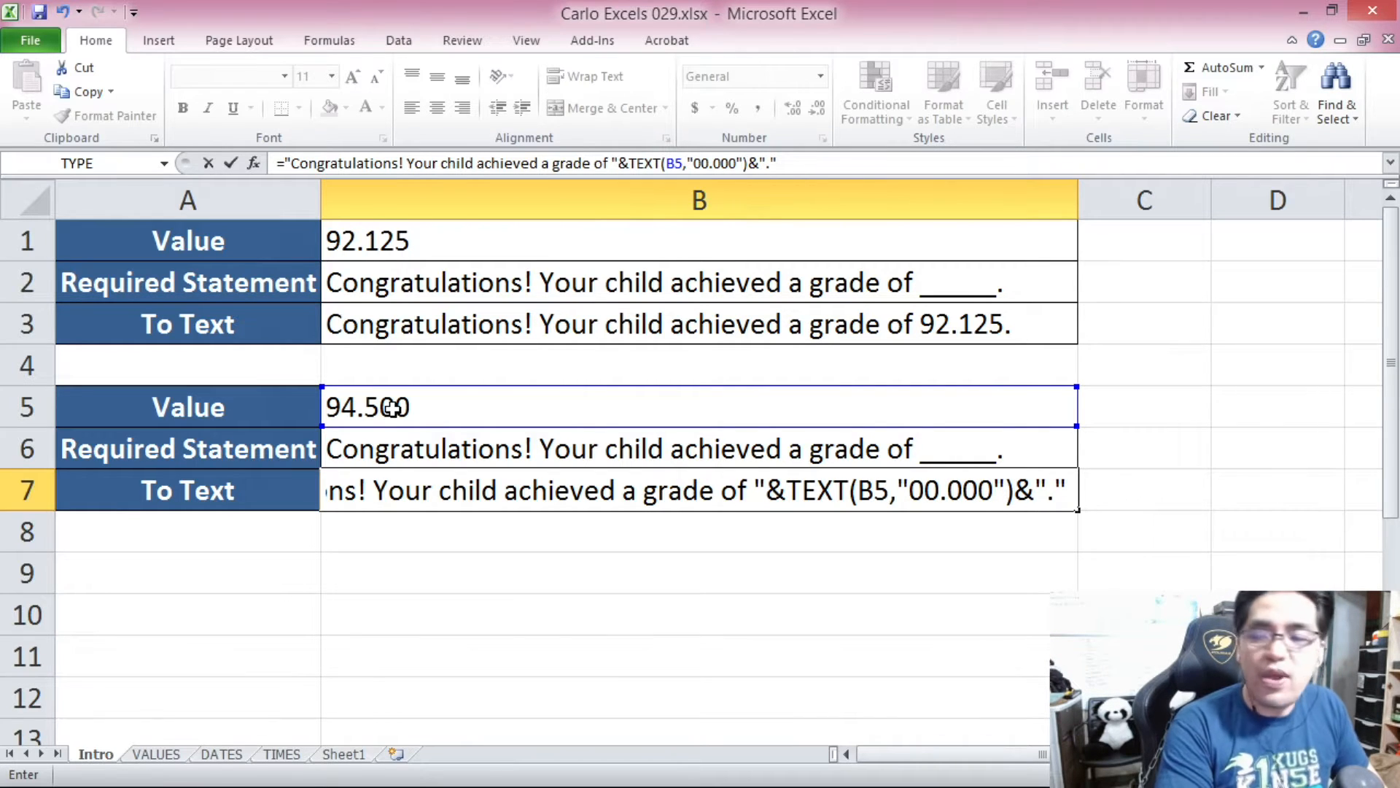
key(Return)
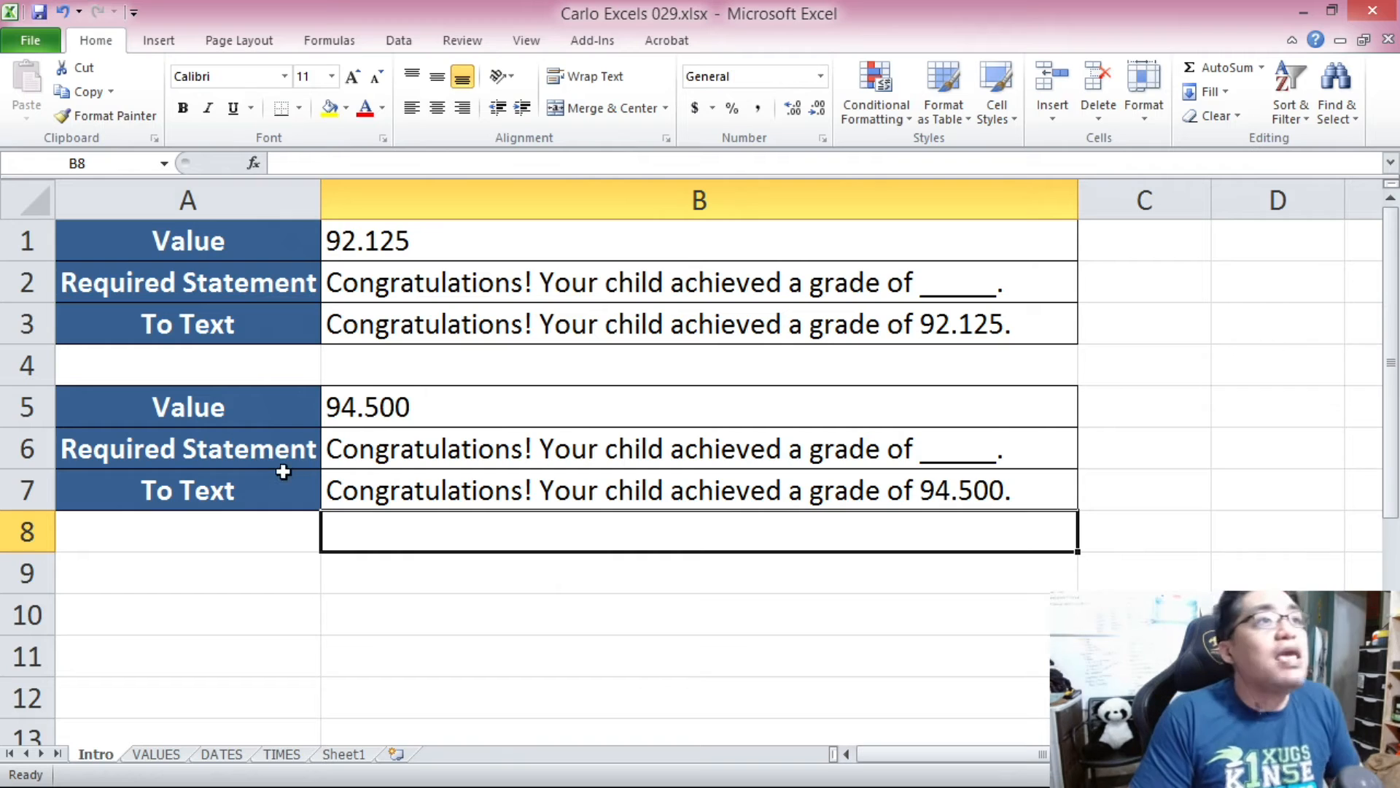
click(642, 485)
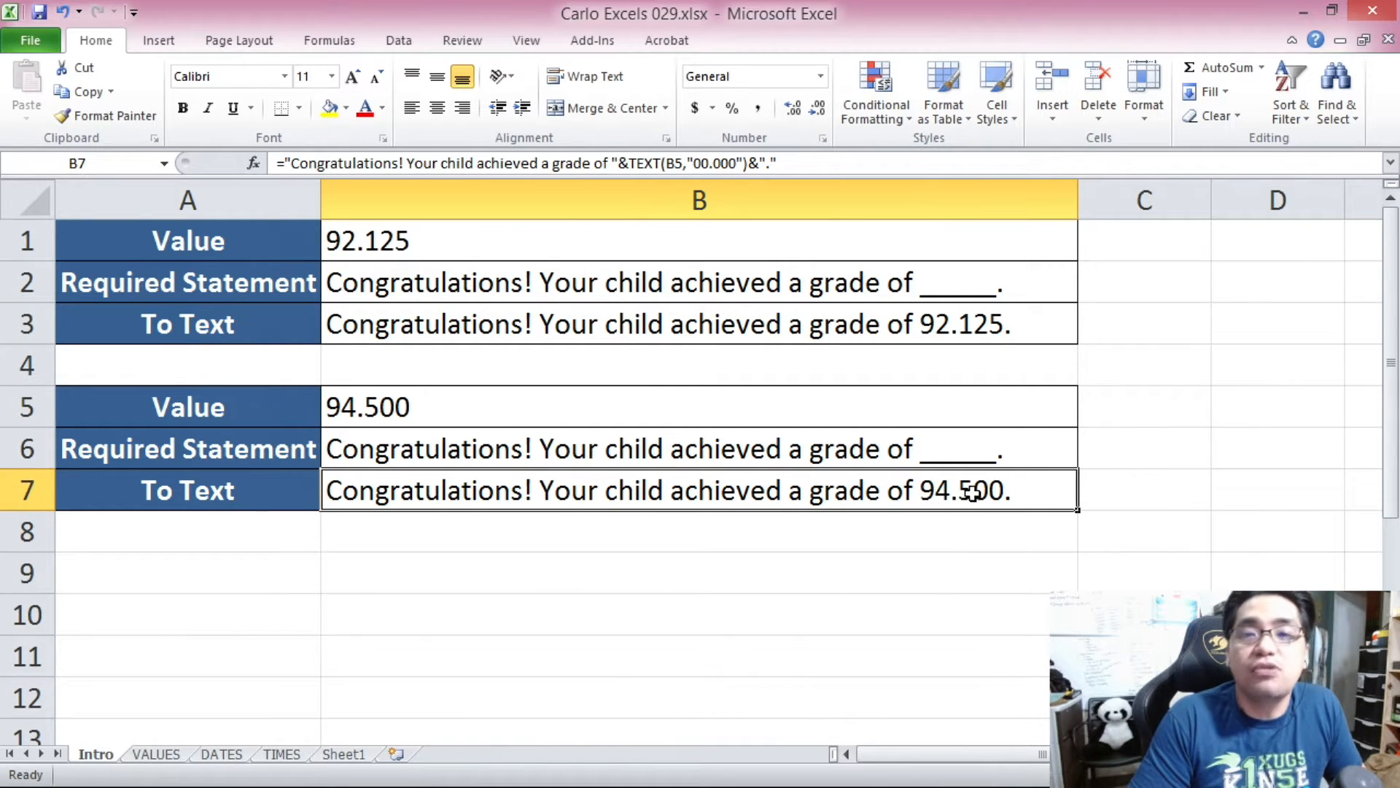
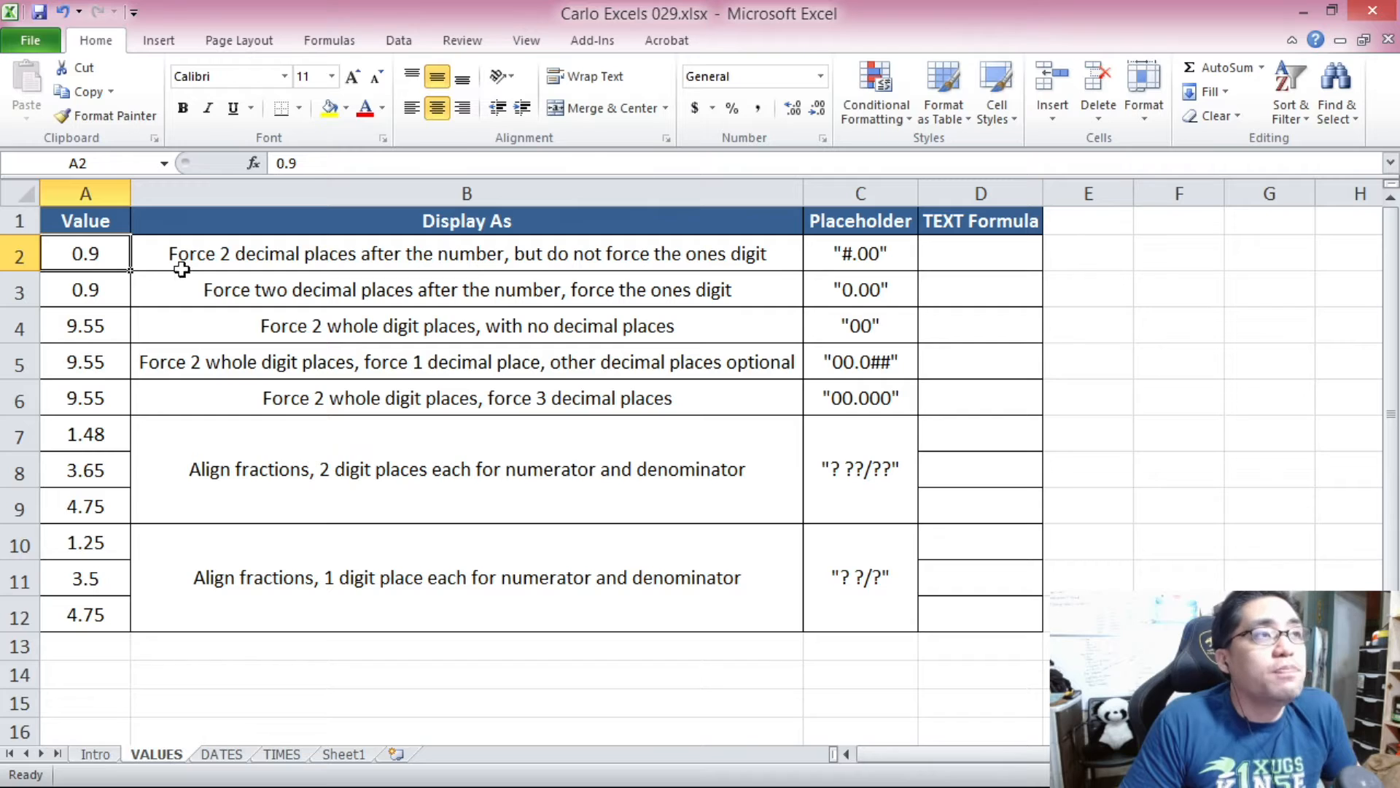
Start a TEXT formula in cell D2 of the VALUES sheet with A2 as its value argument.
click(197, 261)
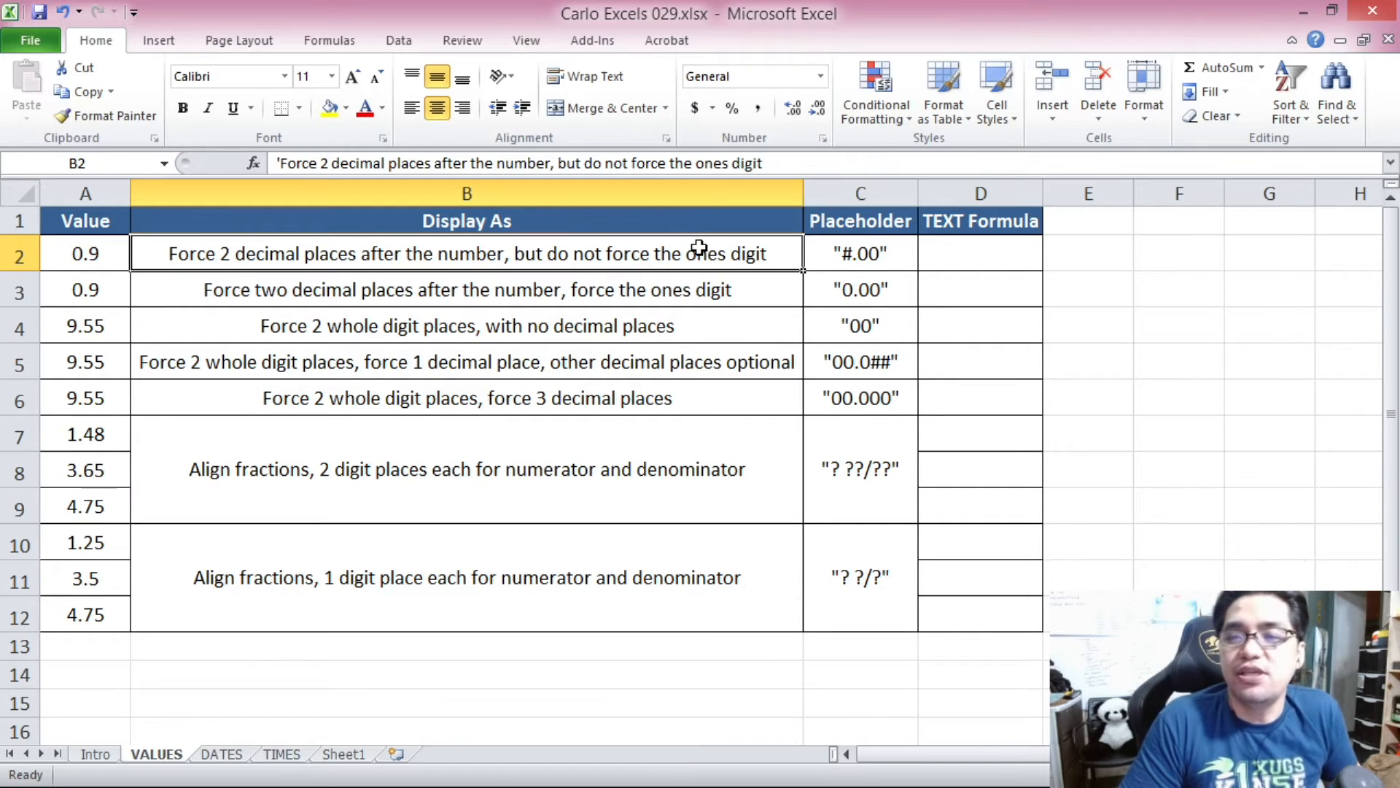
click(116, 255)
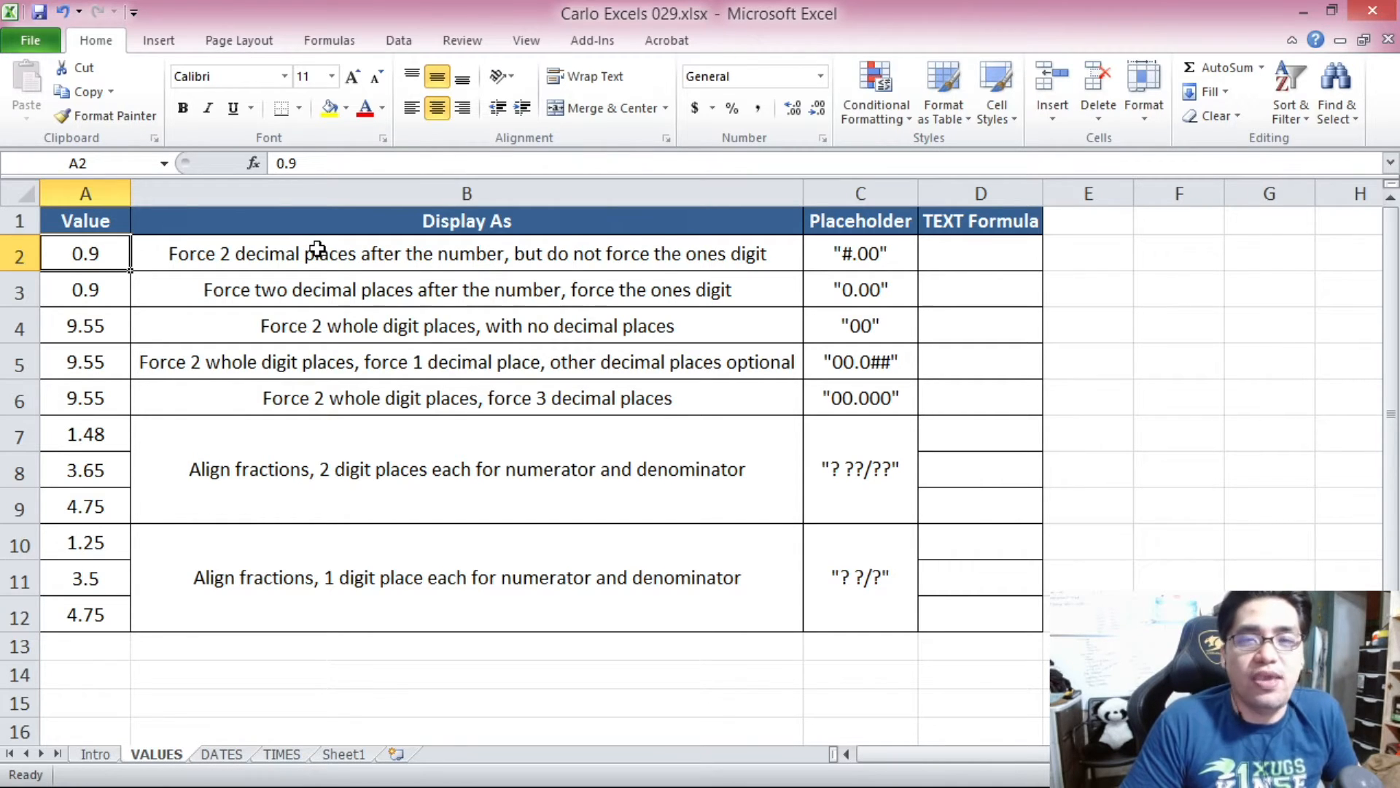
key(Right)
key(Right)
key(Right)
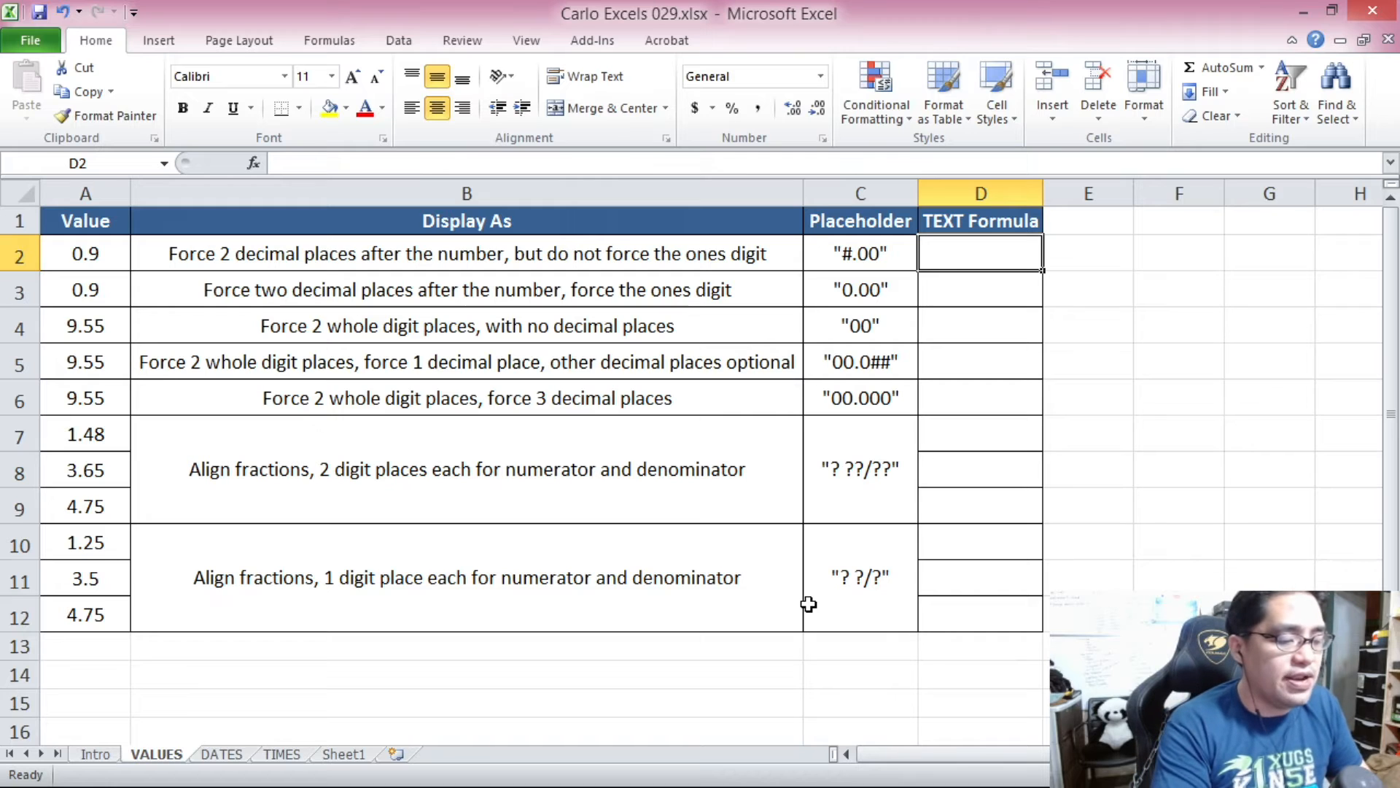
text(=)
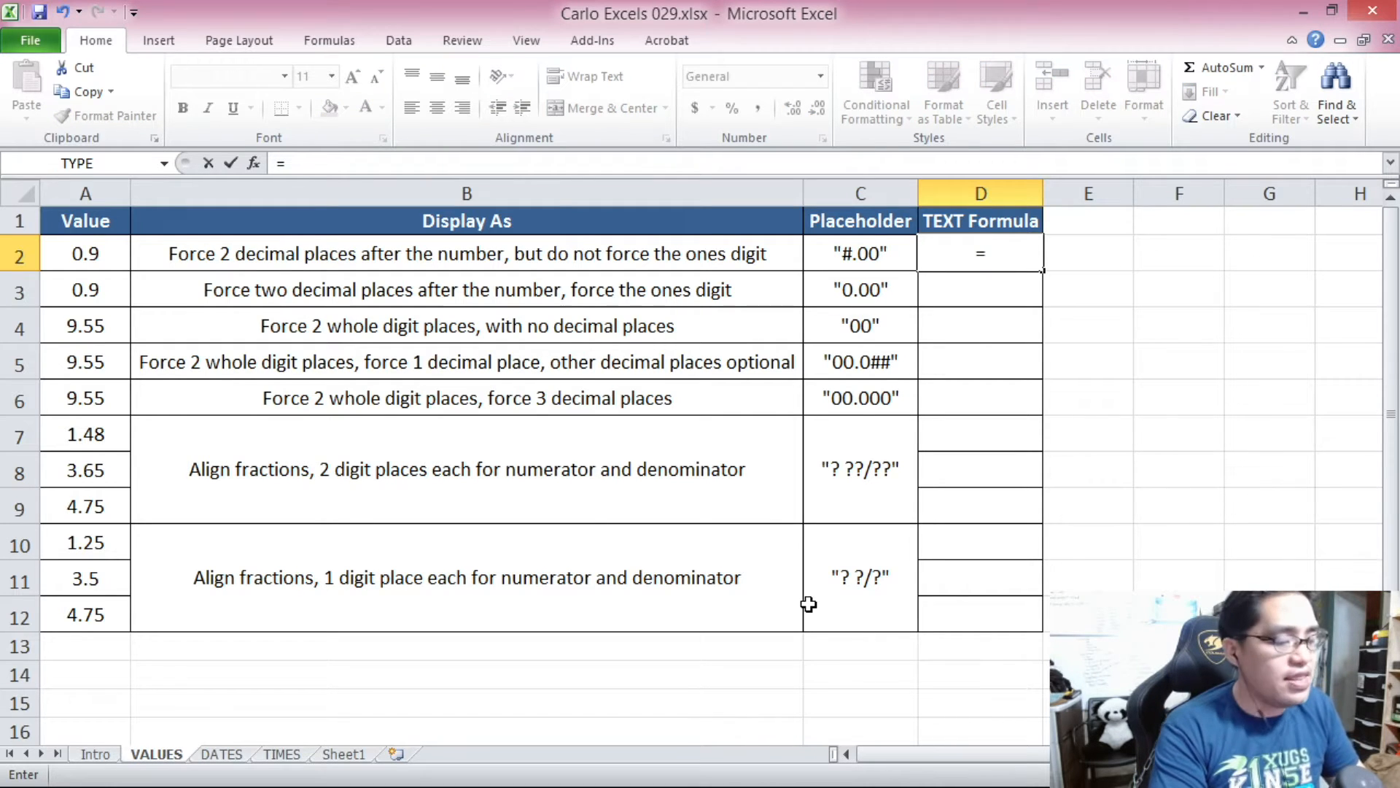
text(TEXT)
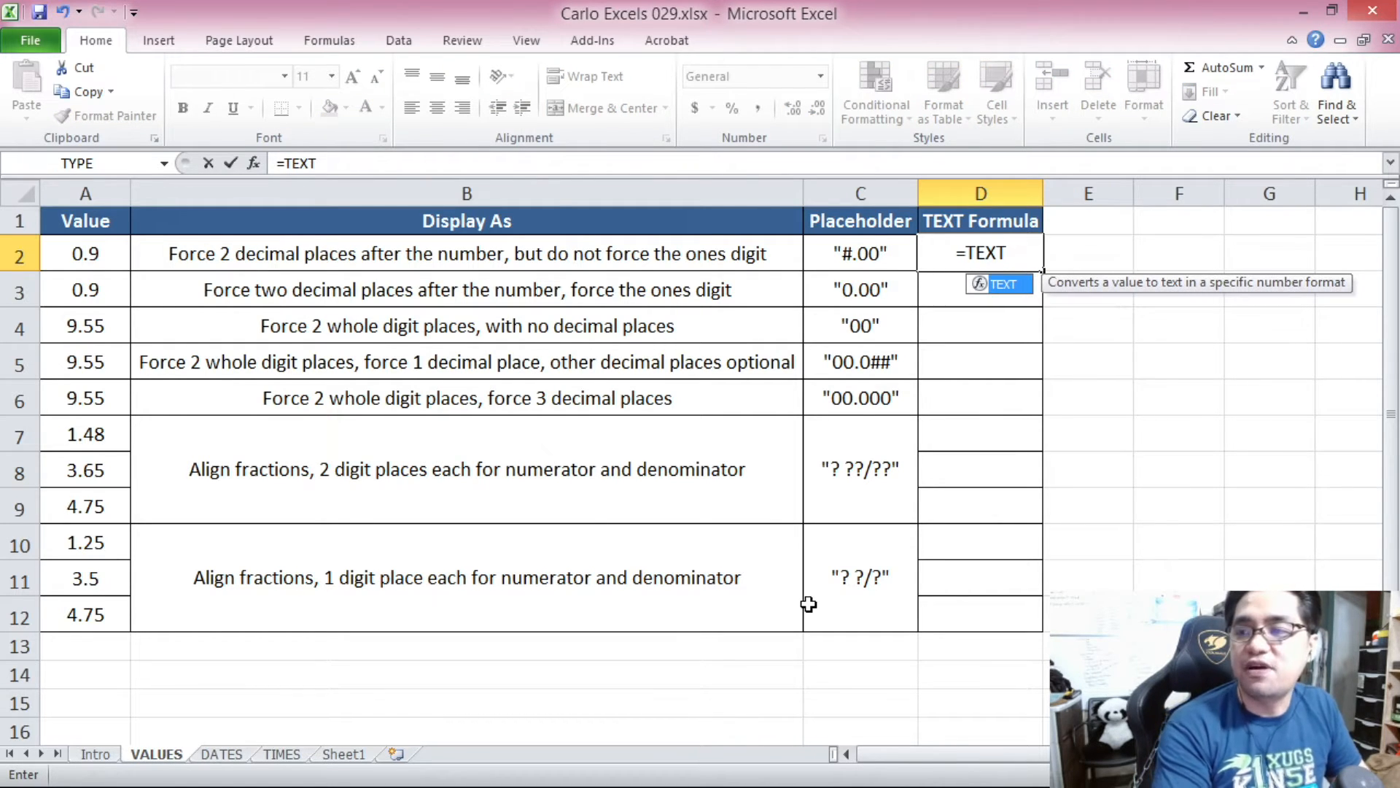
text(()
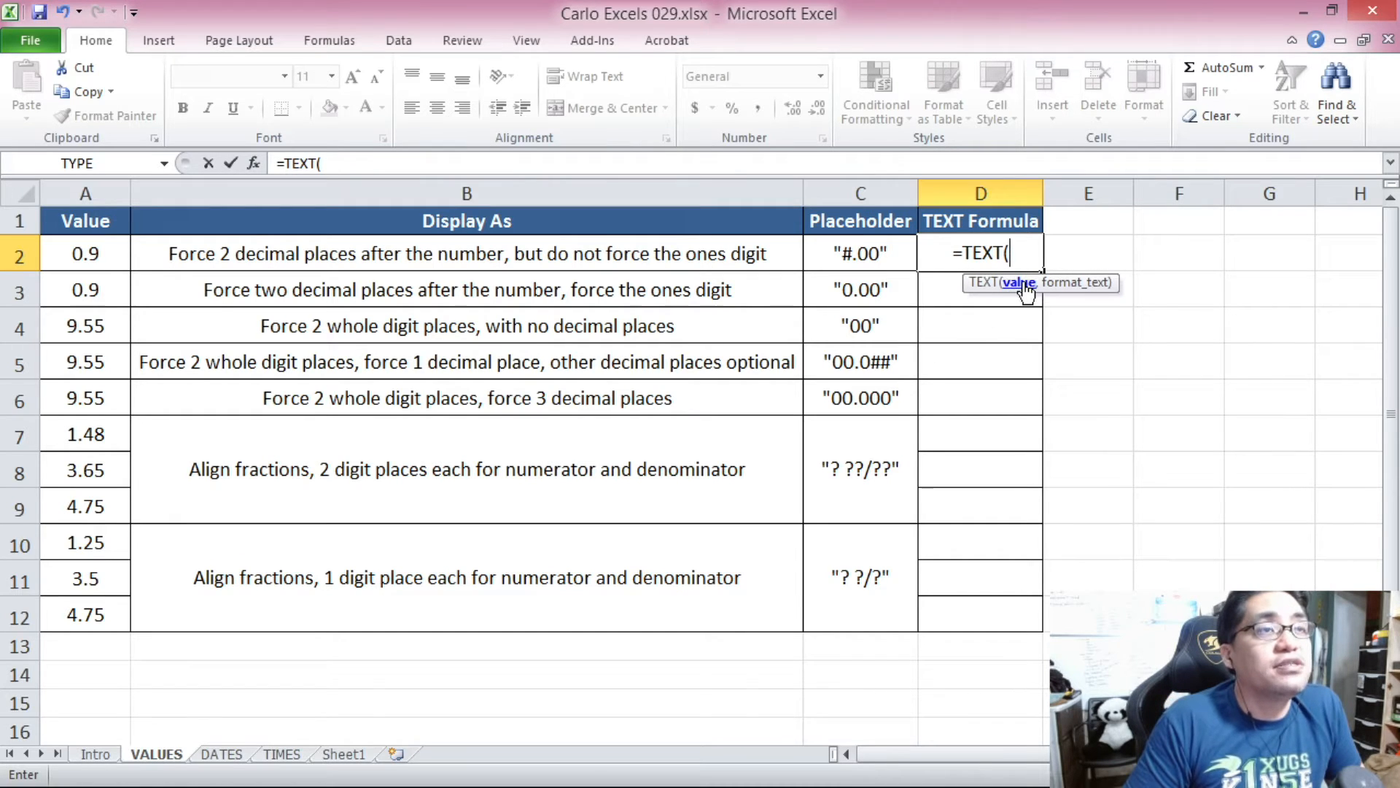
click(99, 255)
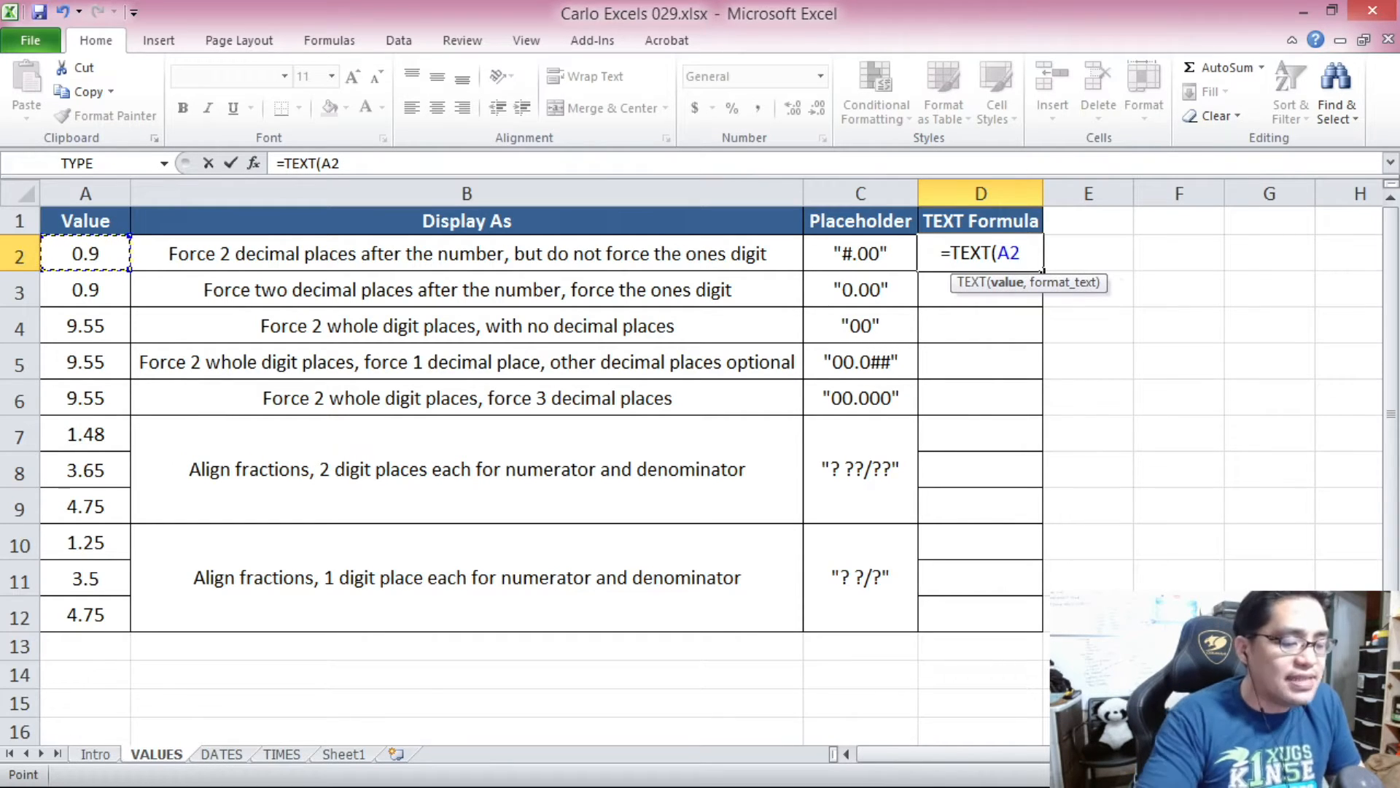
Complete the D2 TEXT formula with the format text "#.00" and enter it.
text(,)
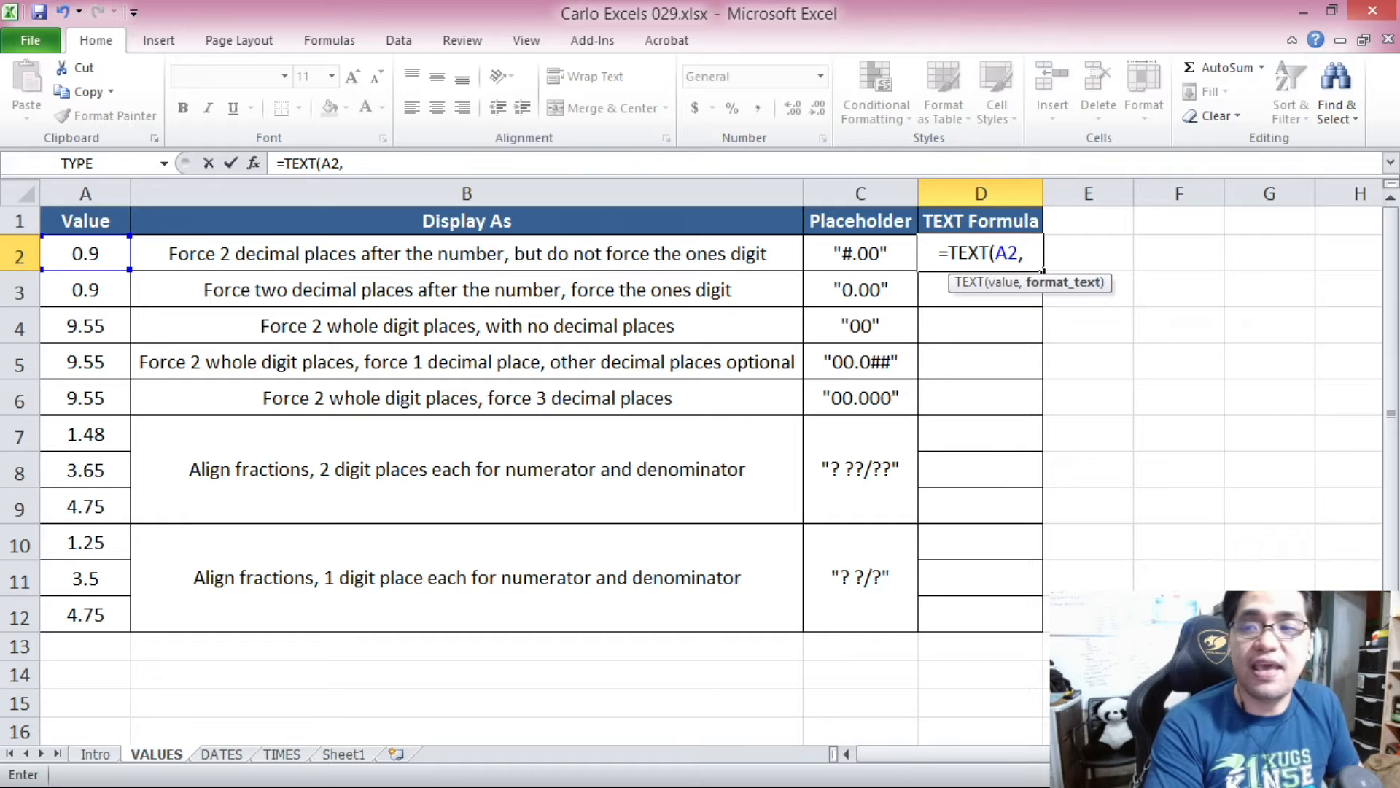
text(")
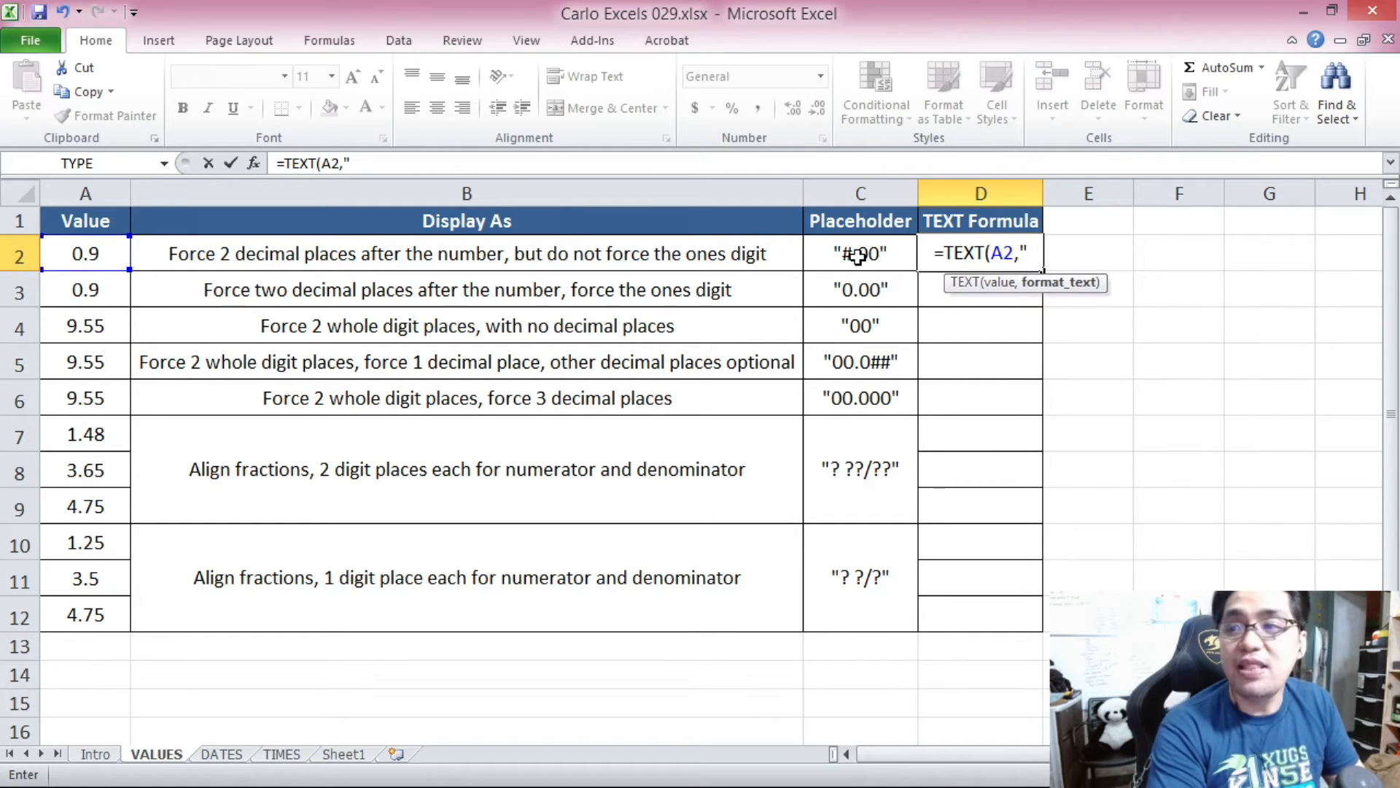
text(#.)
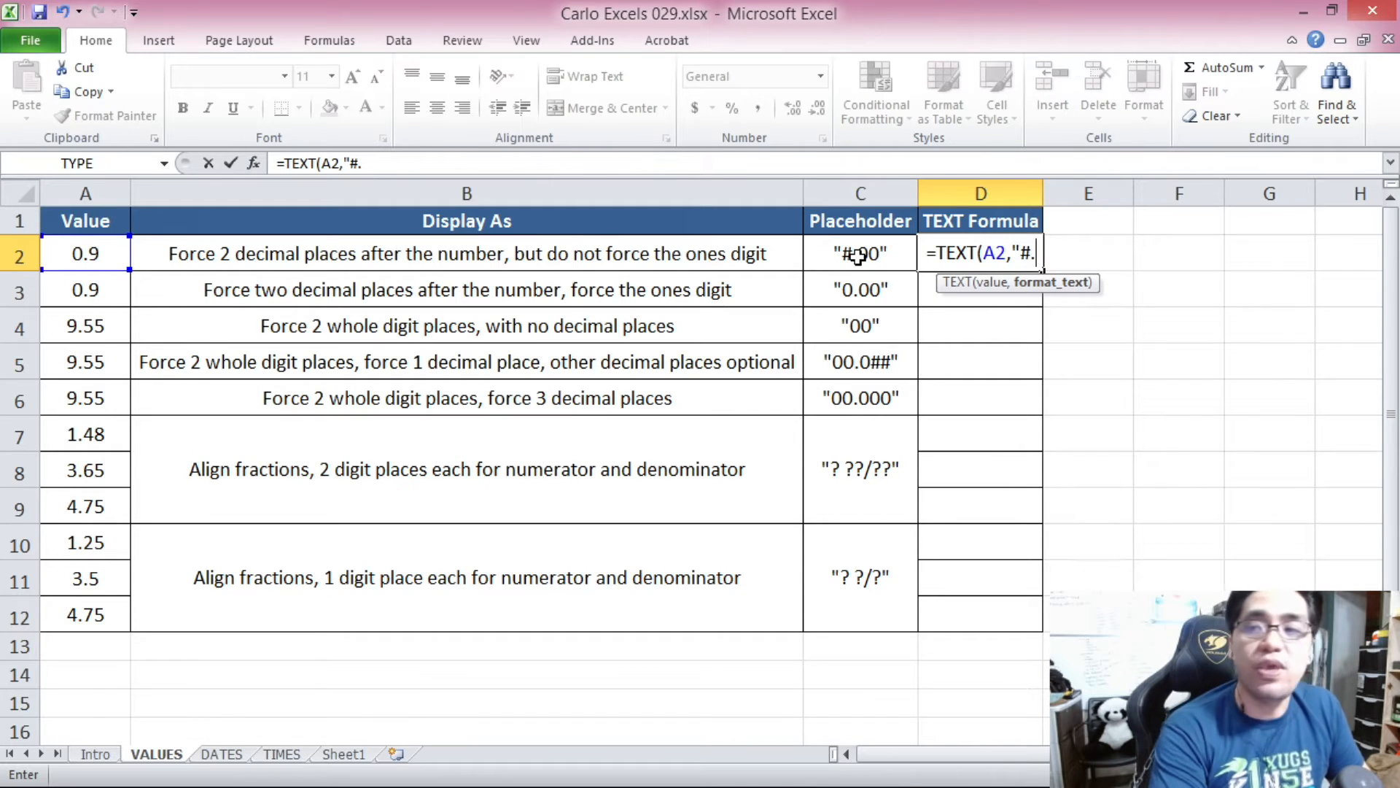
text(00)
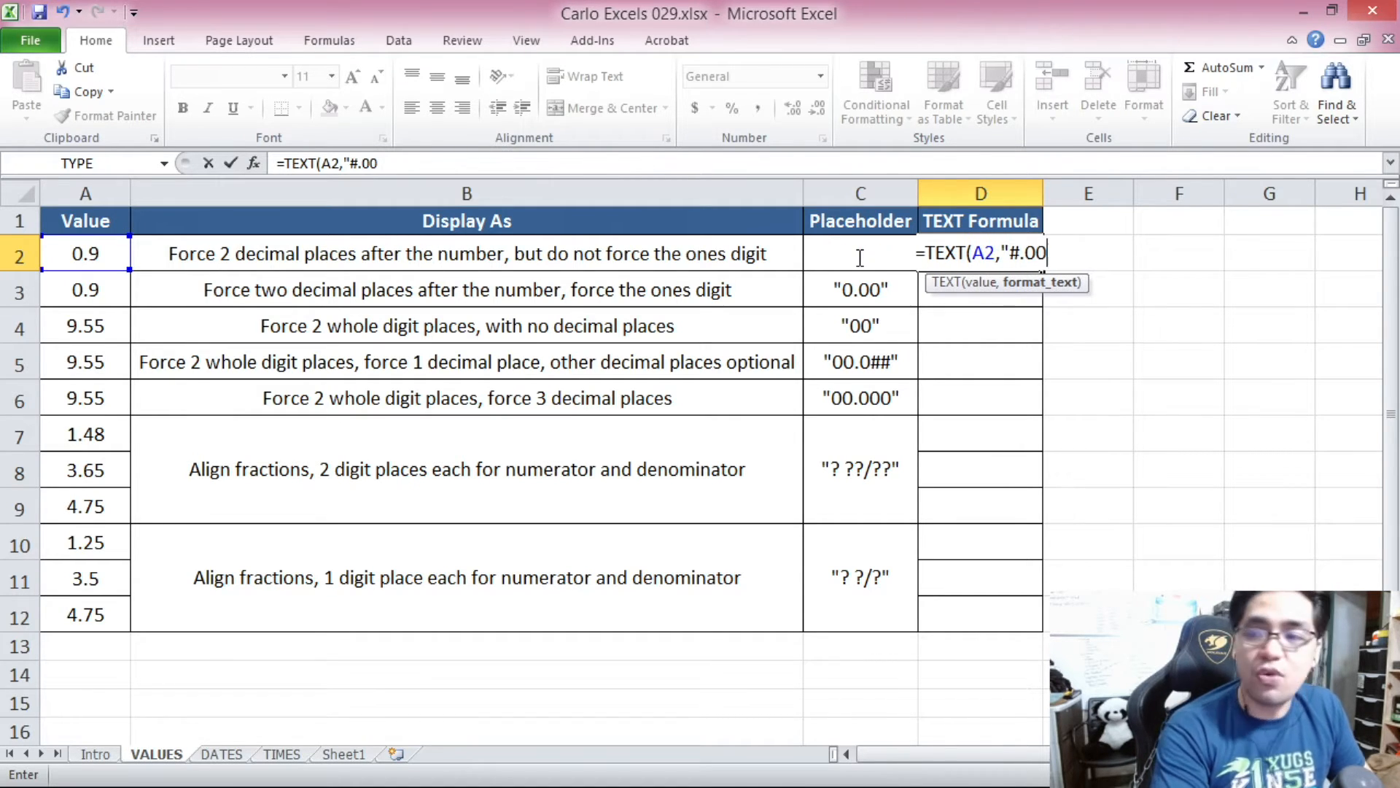
text("))
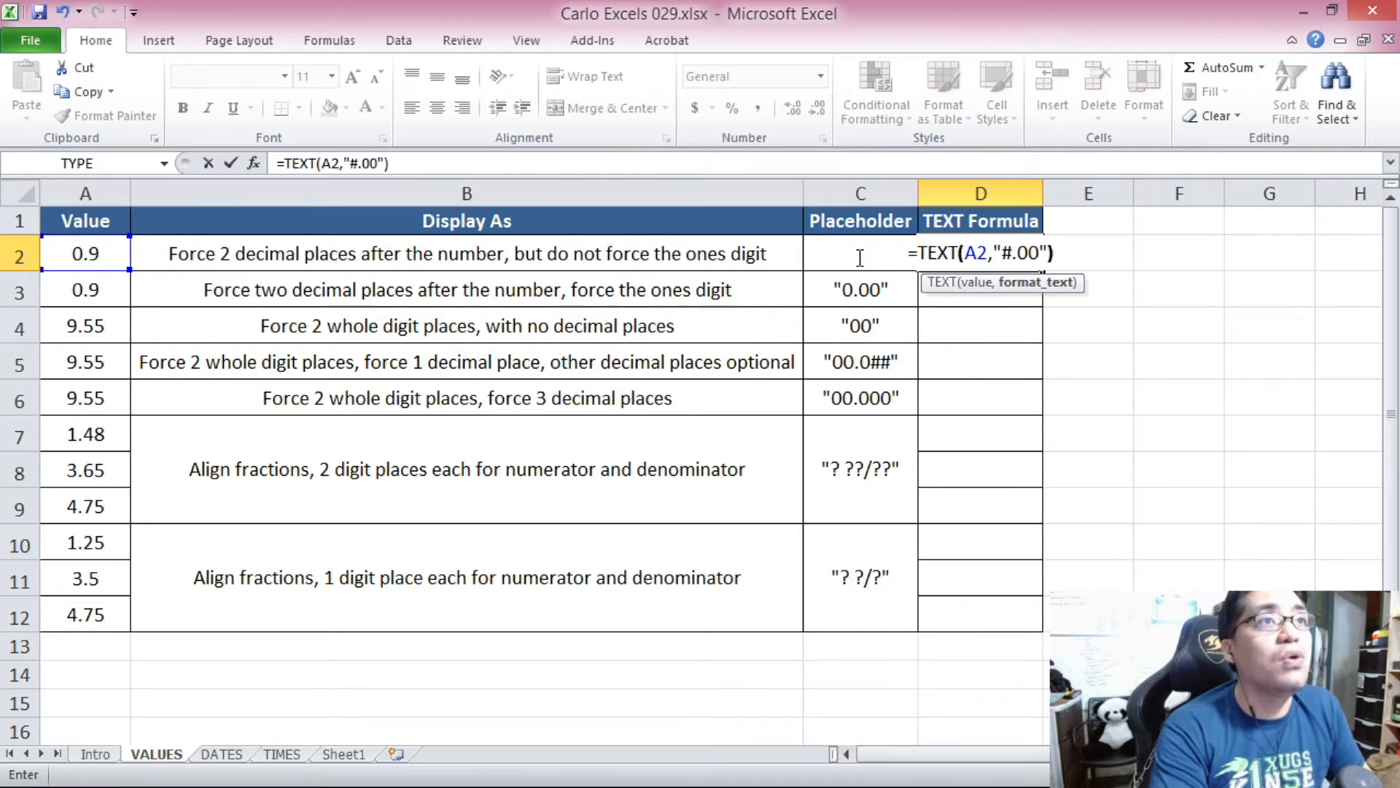
key(Return)
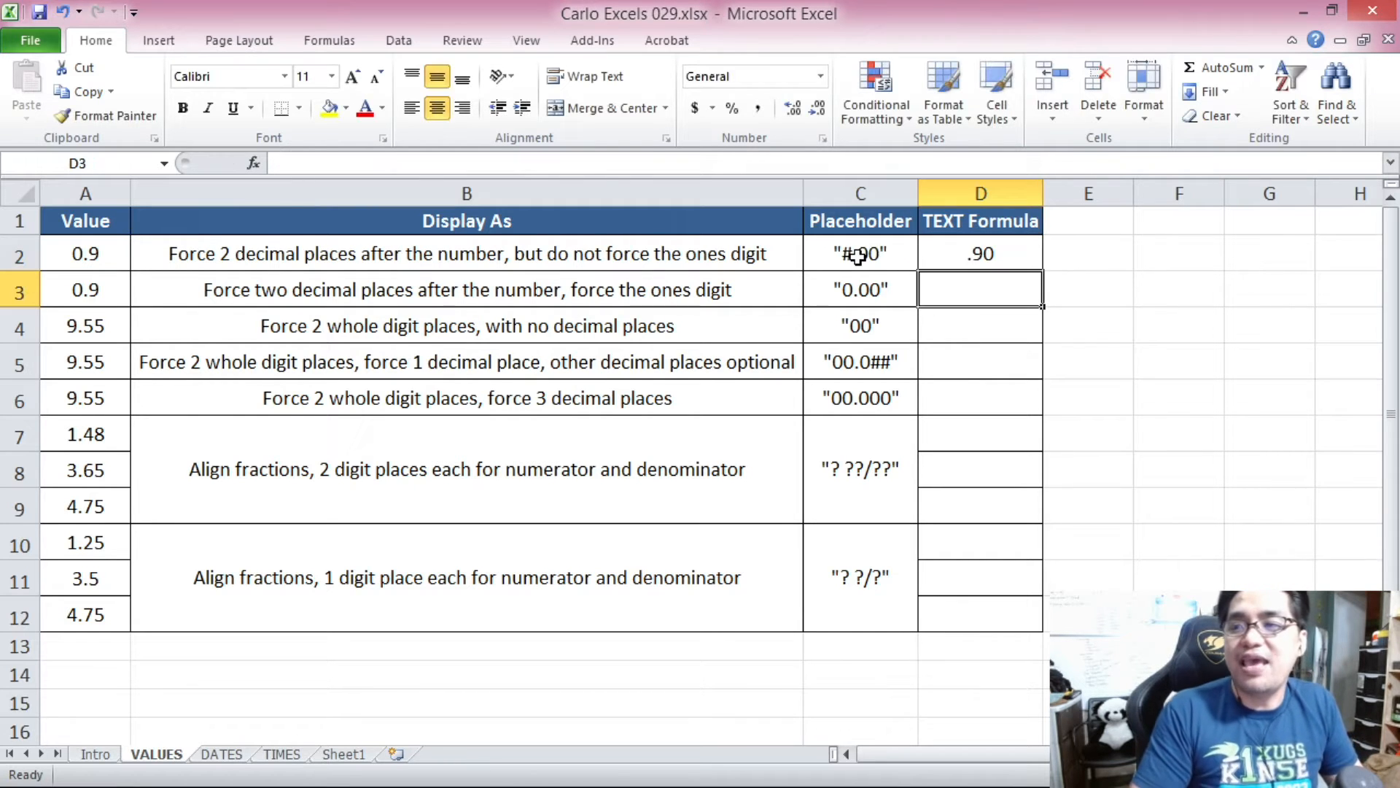
Compare row 2's value, placeholder and formula result, and try the value 1.9 in A2 to test the D2 format.
click(999, 252)
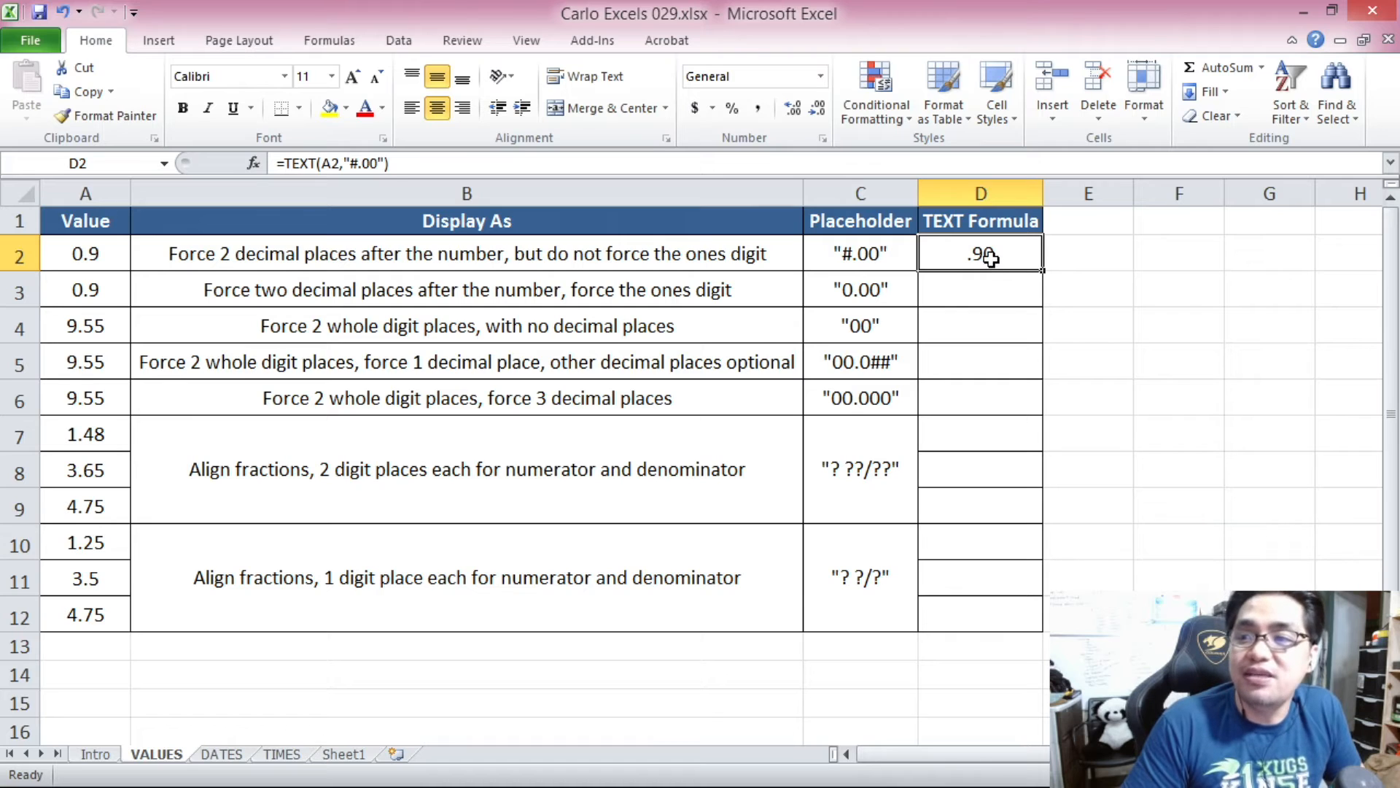
click(877, 256)
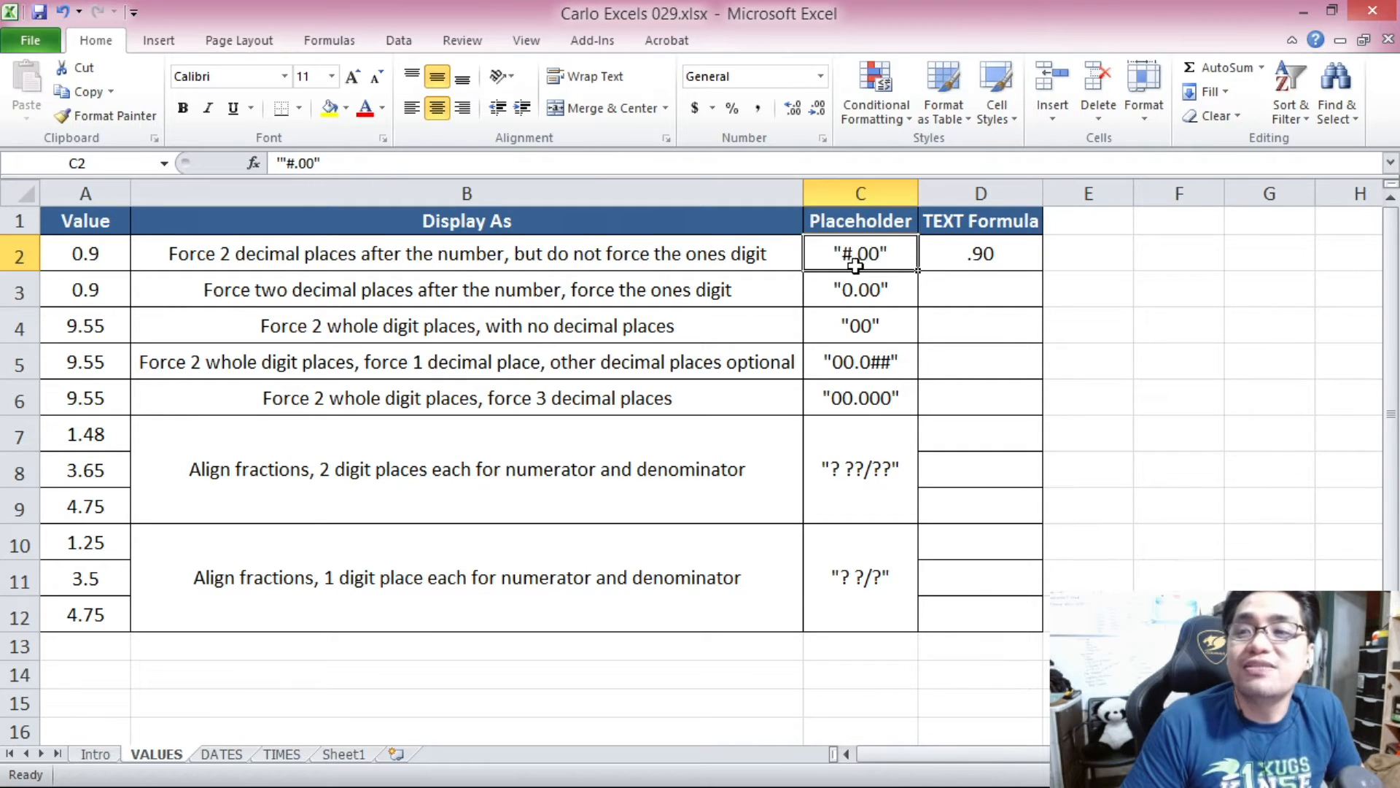
click(980, 255)
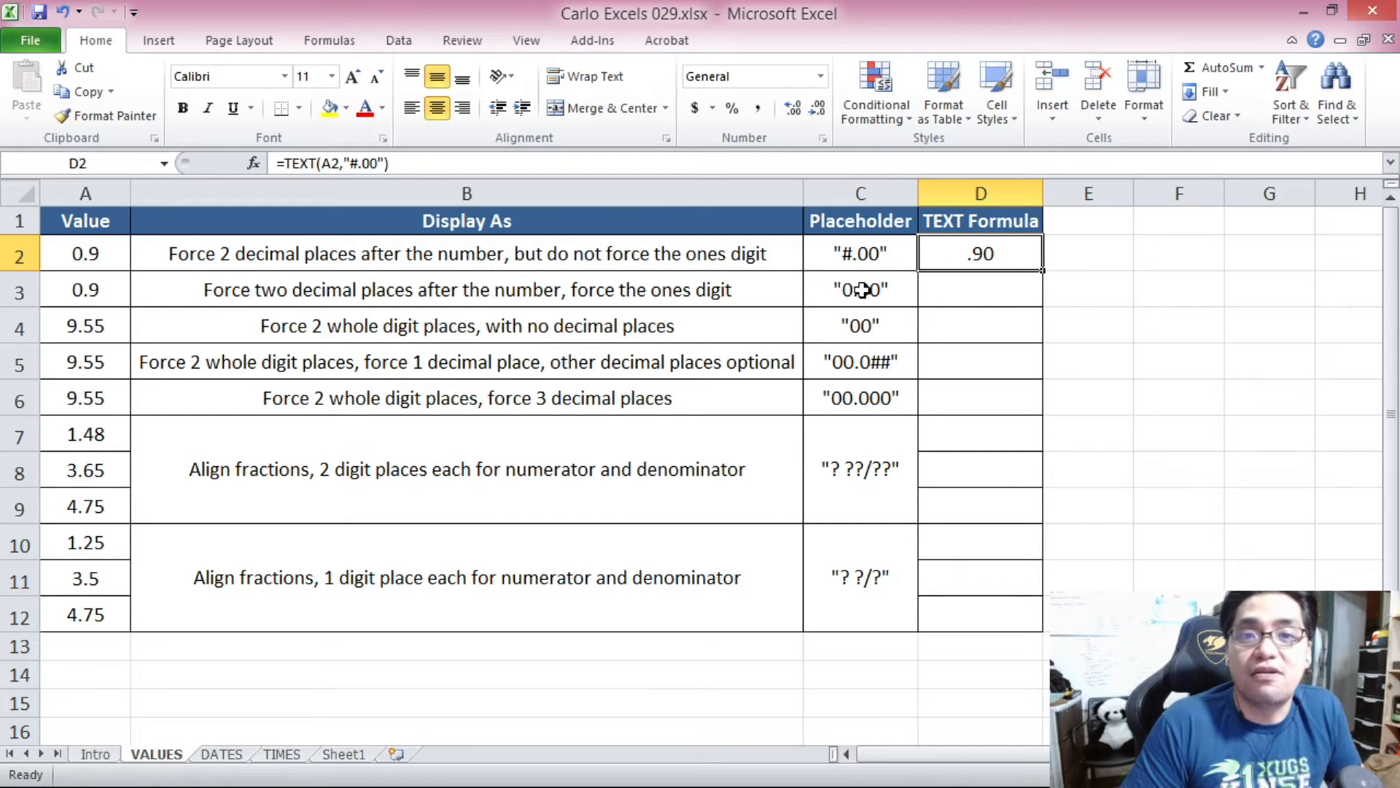
click(99, 259)
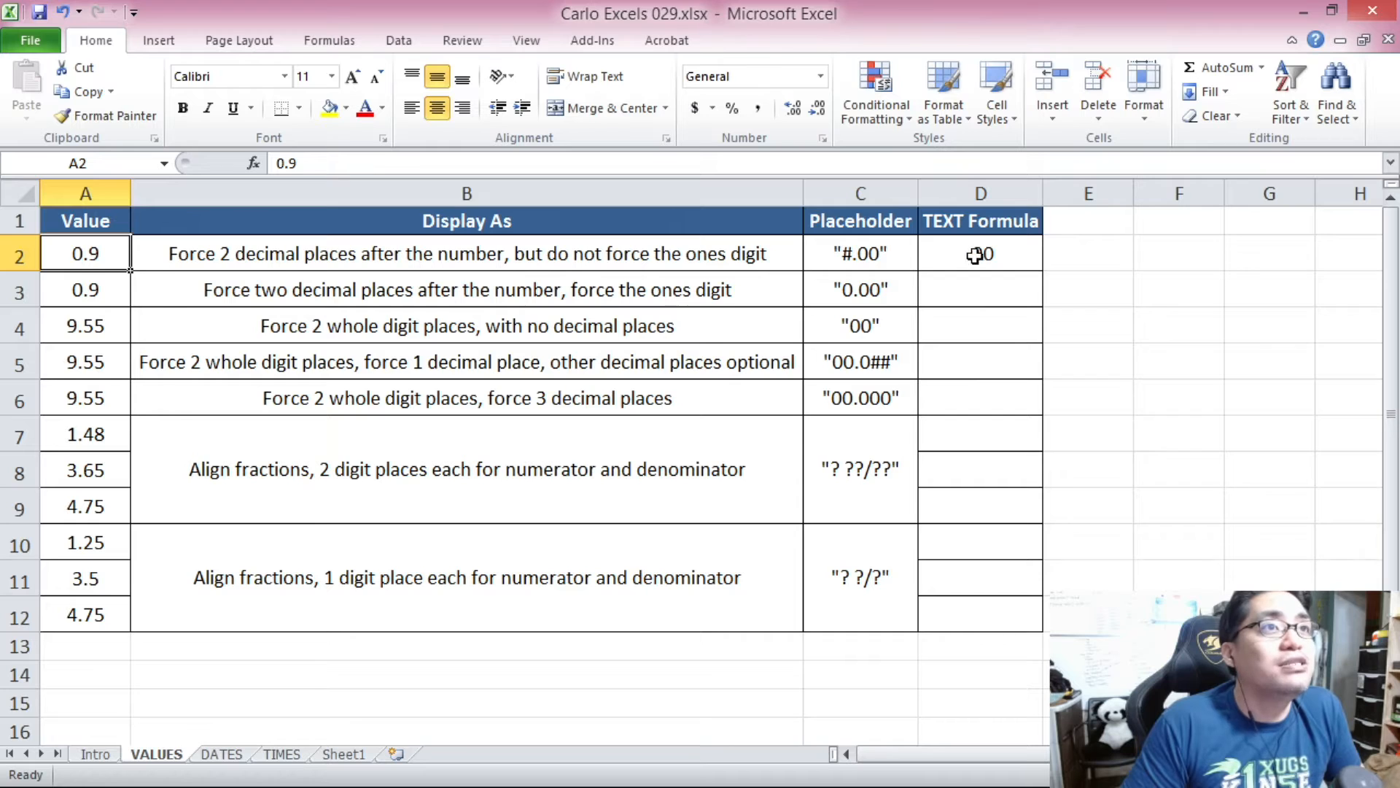
click(948, 256)
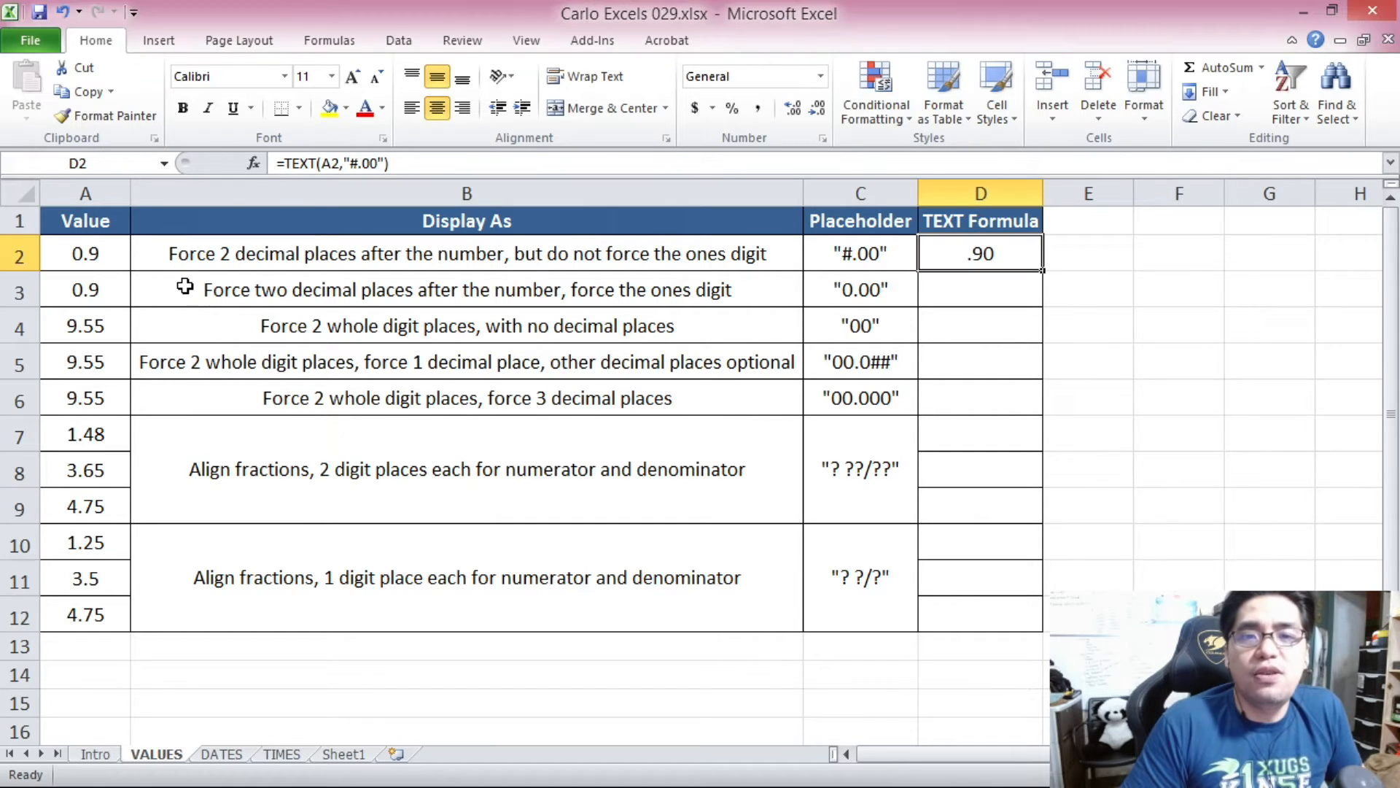
click(102, 261)
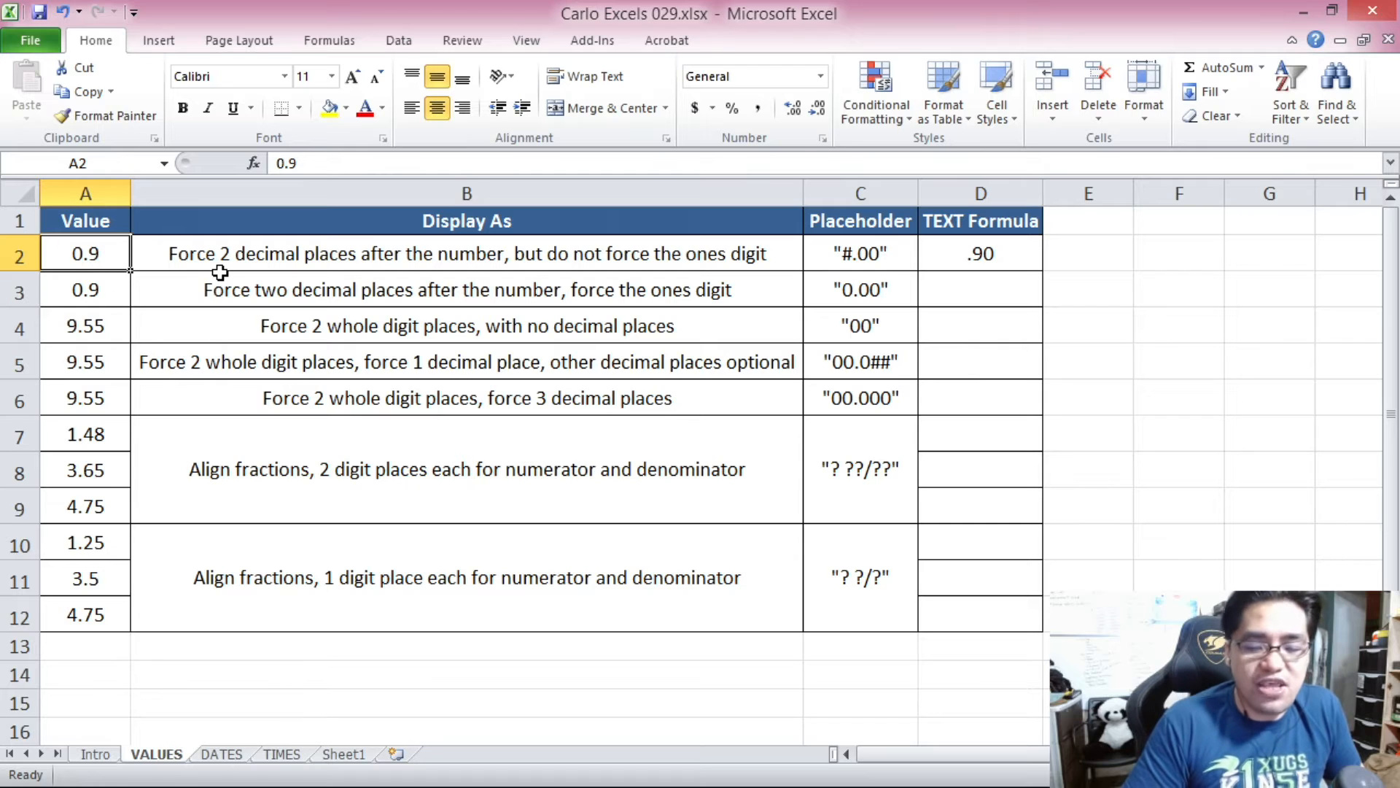
text(1.9)
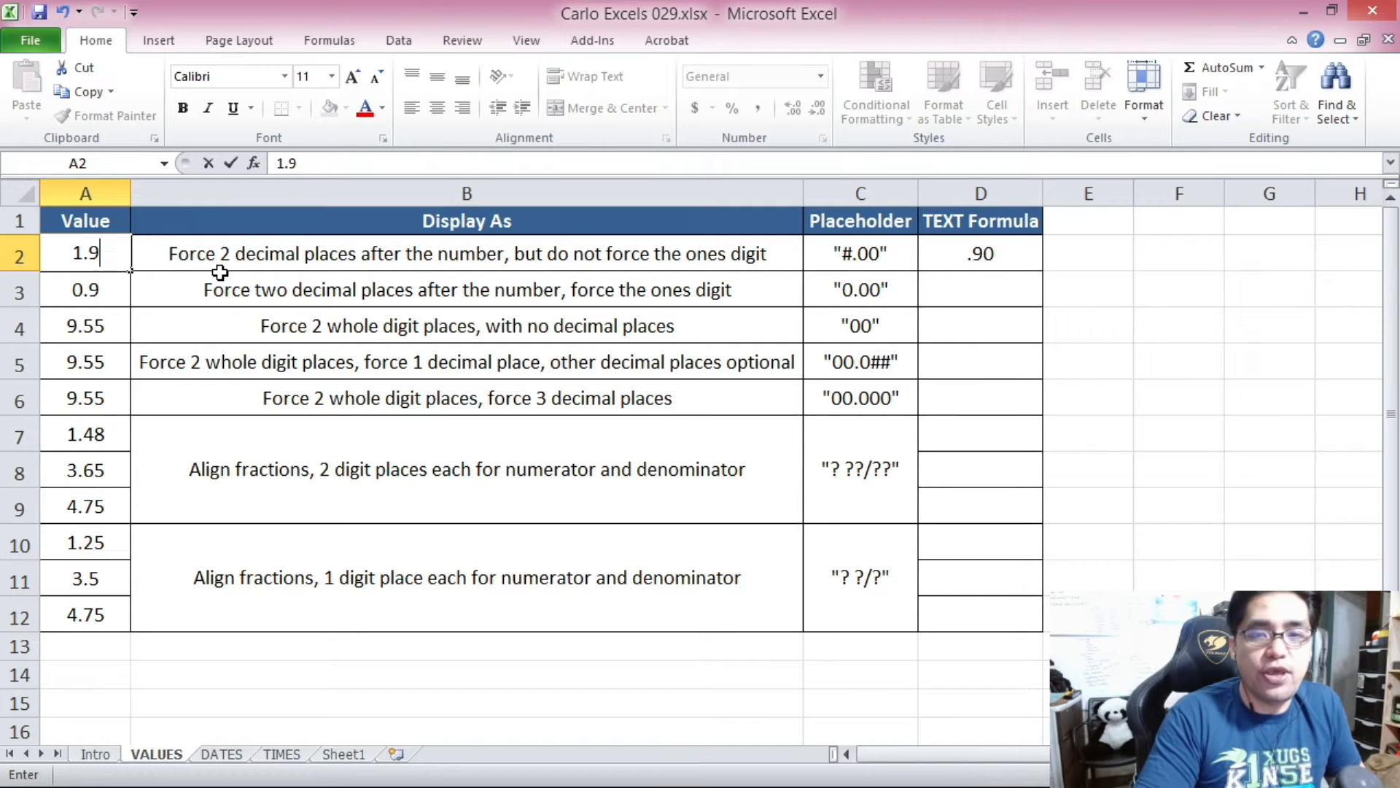
key(Return)
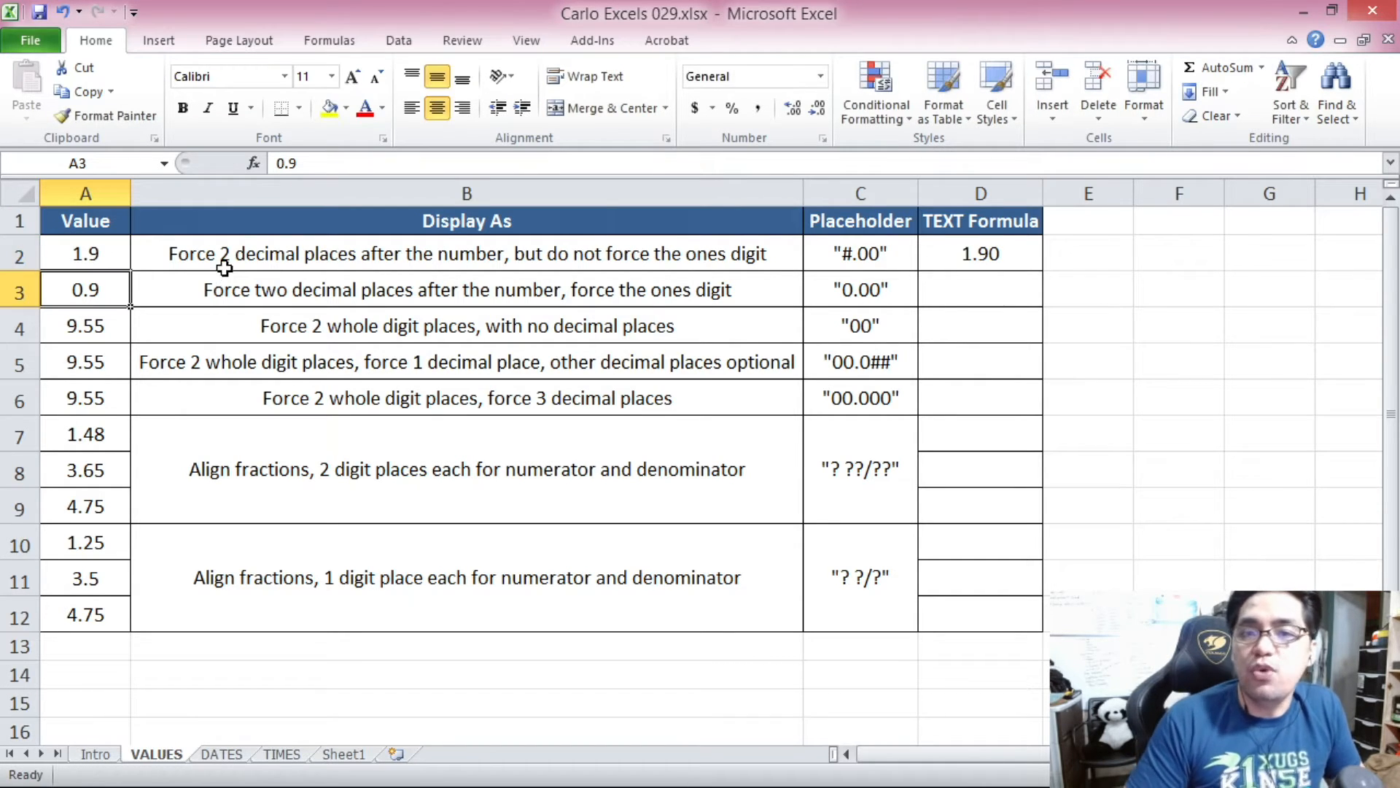
click(1016, 255)
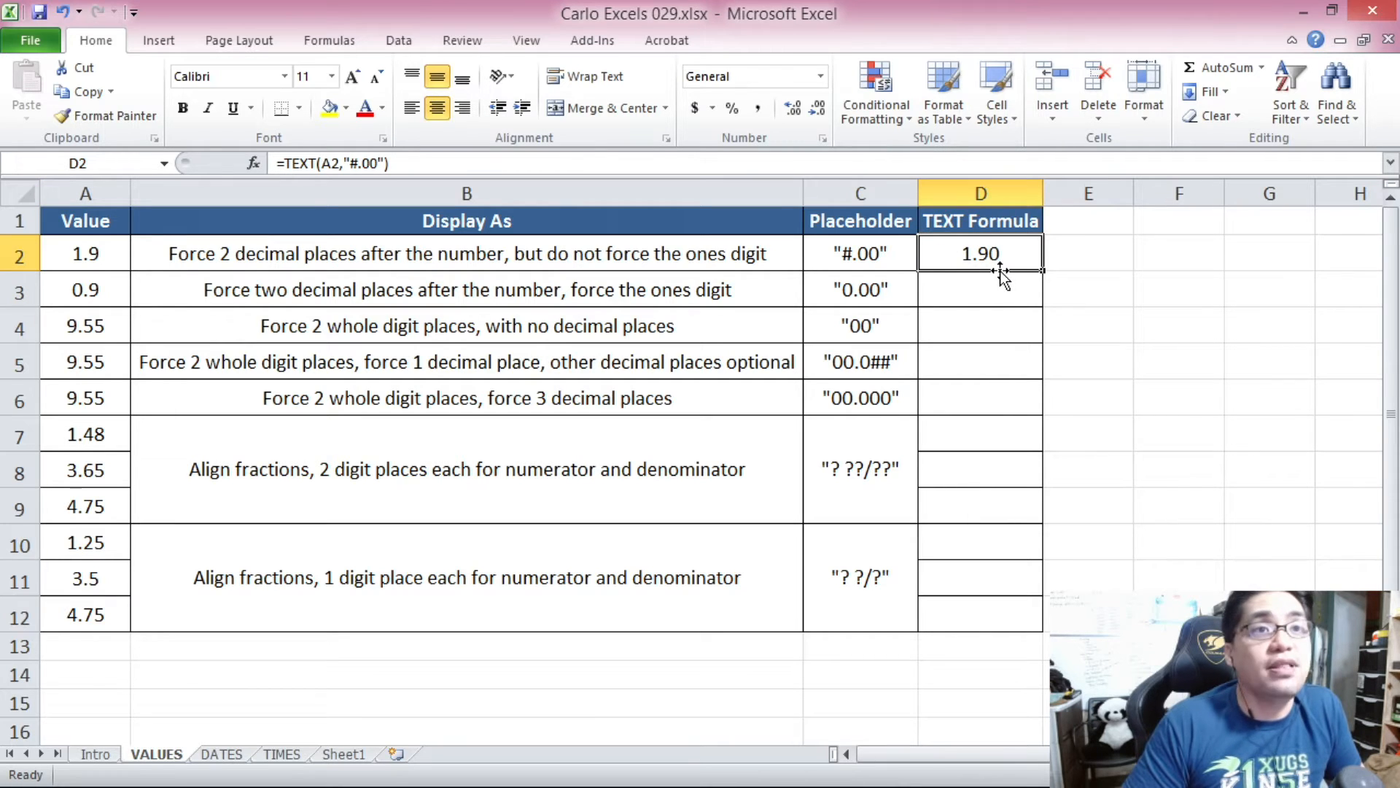
Restore the value in cell A2 to 0.9.
click(81, 245)
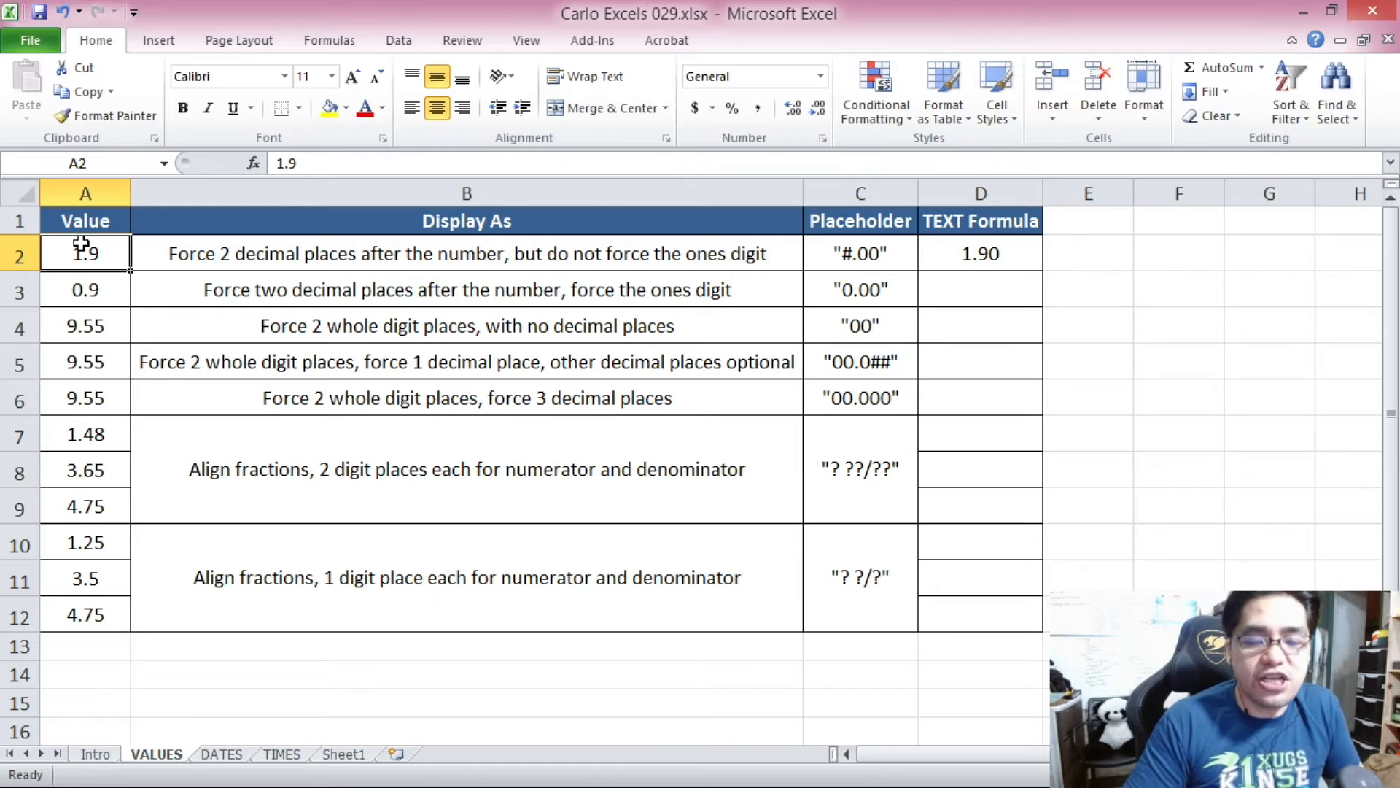
text(.)
text(0.9)
key(Return)
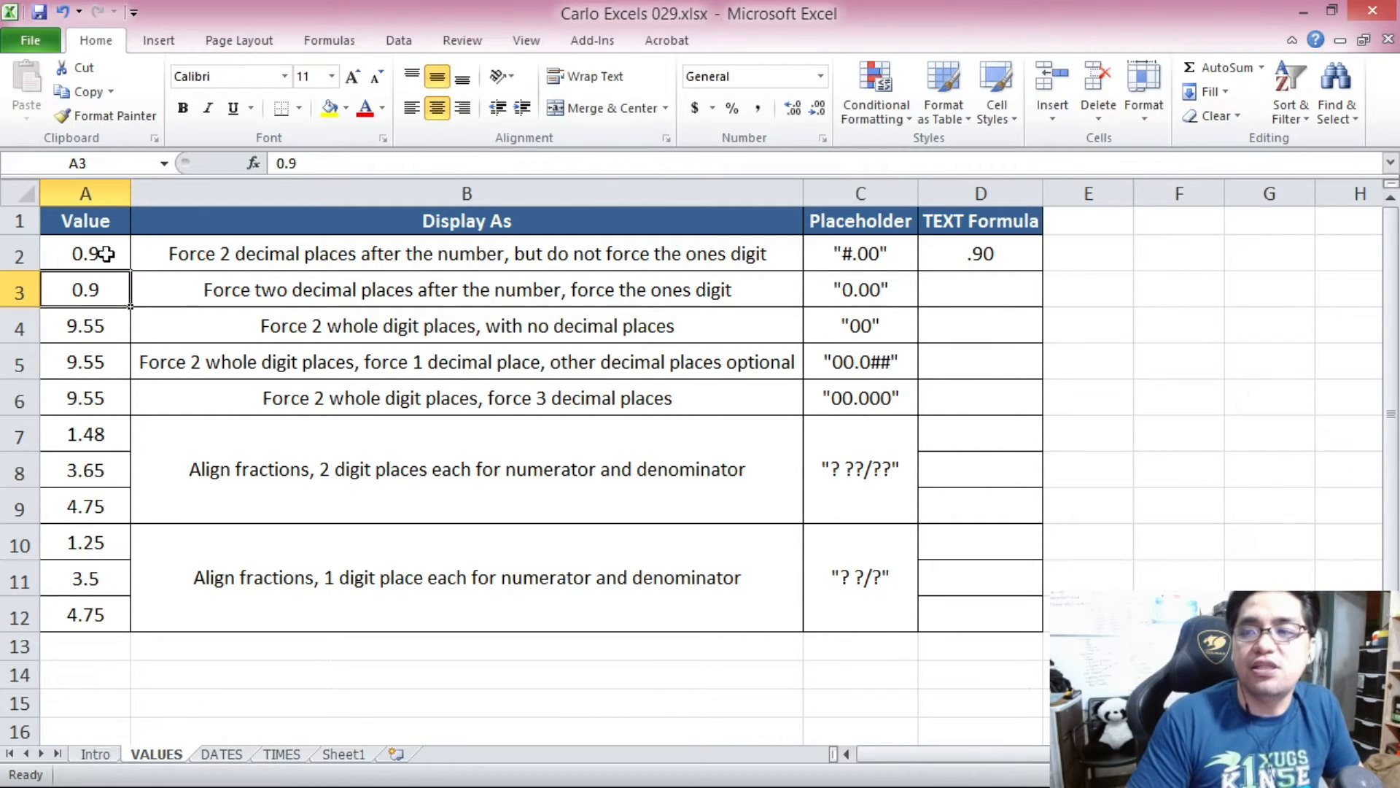
Enter a TEXT formula in cell D3 that formats the value in A3 with the format text "0.00".
click(1018, 264)
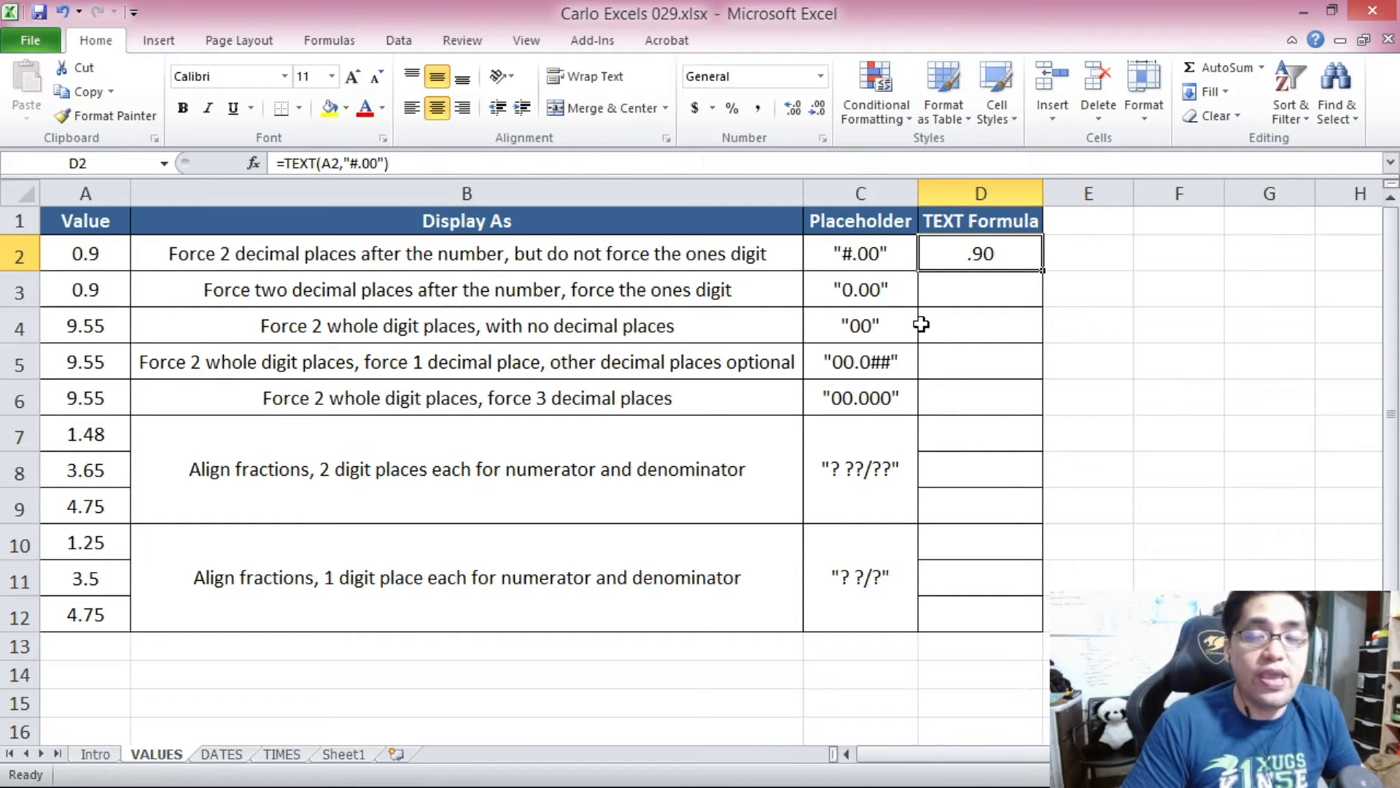
click(308, 300)
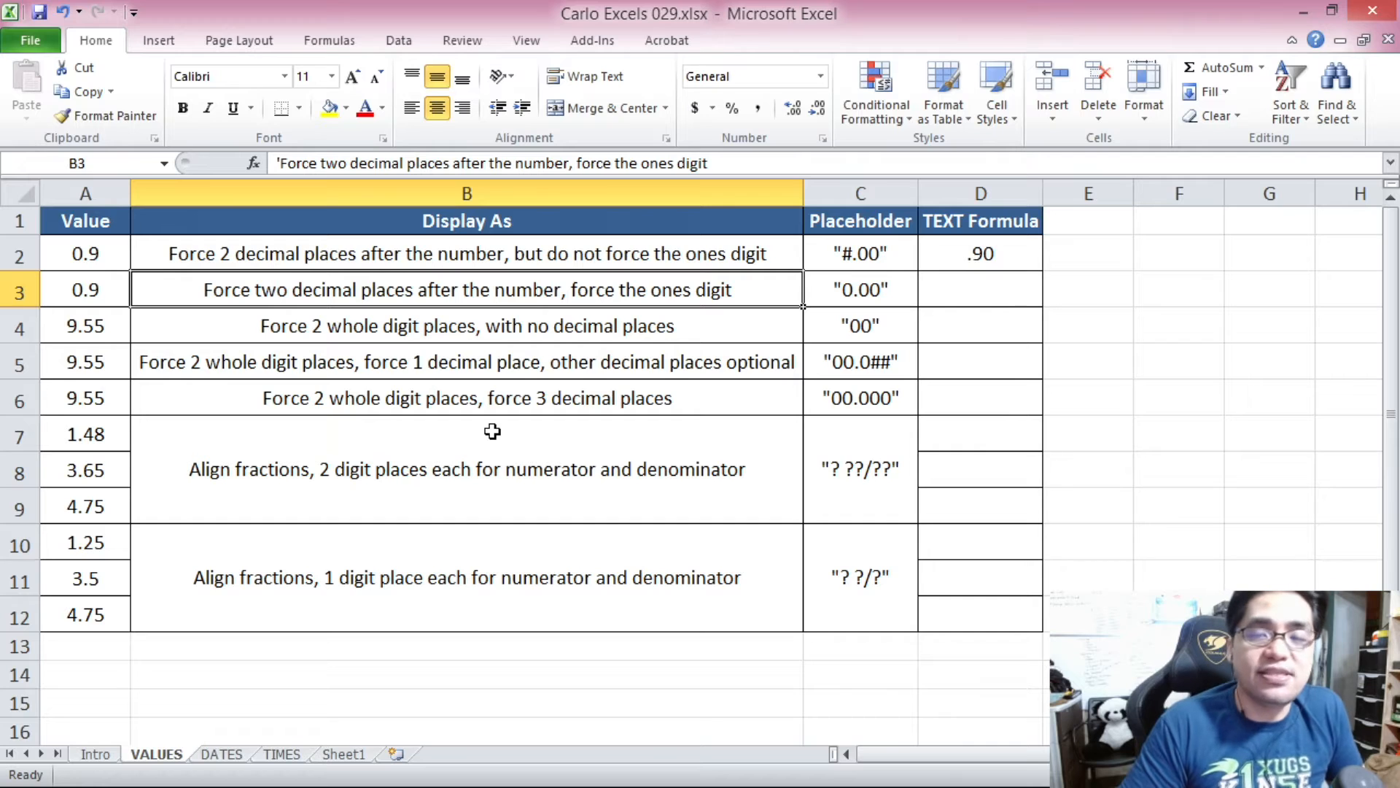
click(994, 285)
text(=TEXT()
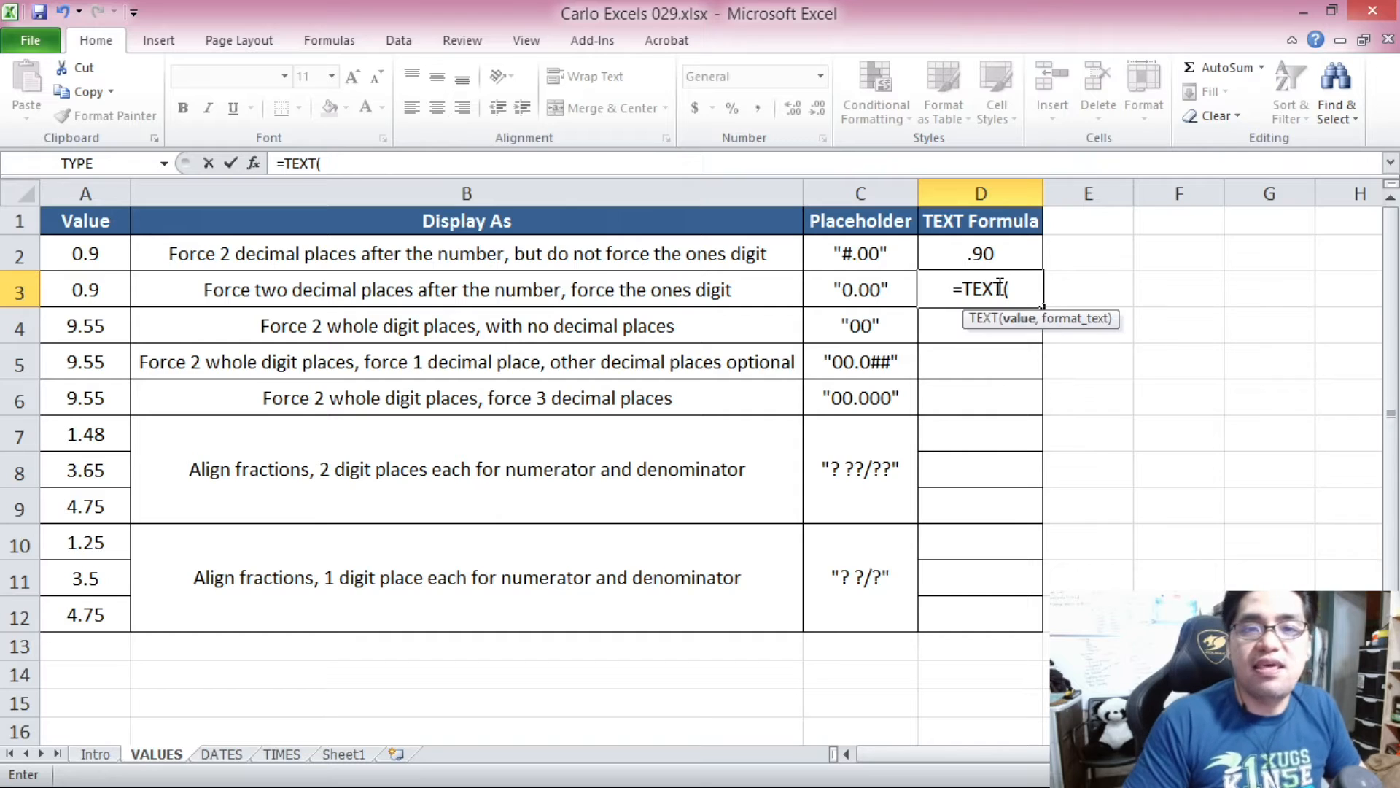
click(97, 288)
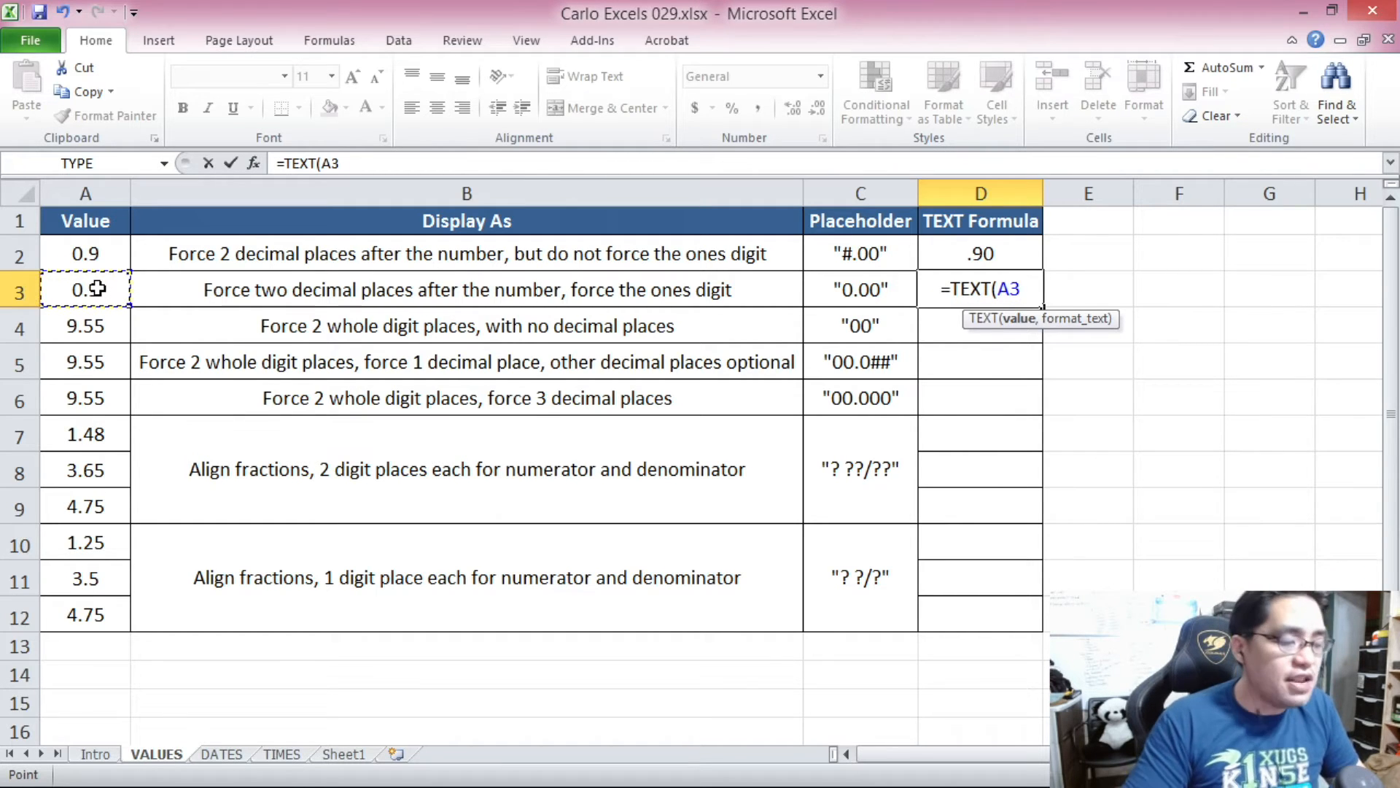
text(,)
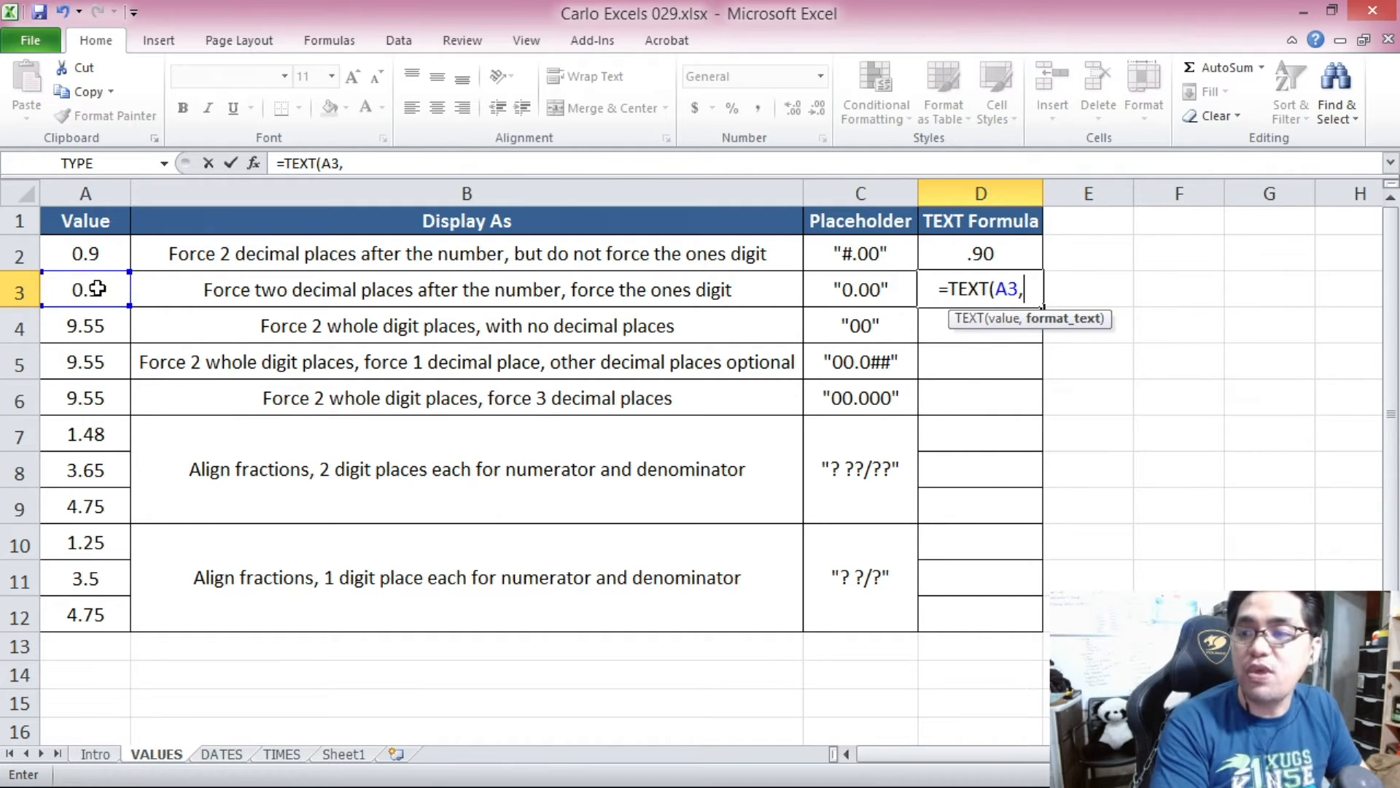
text(")
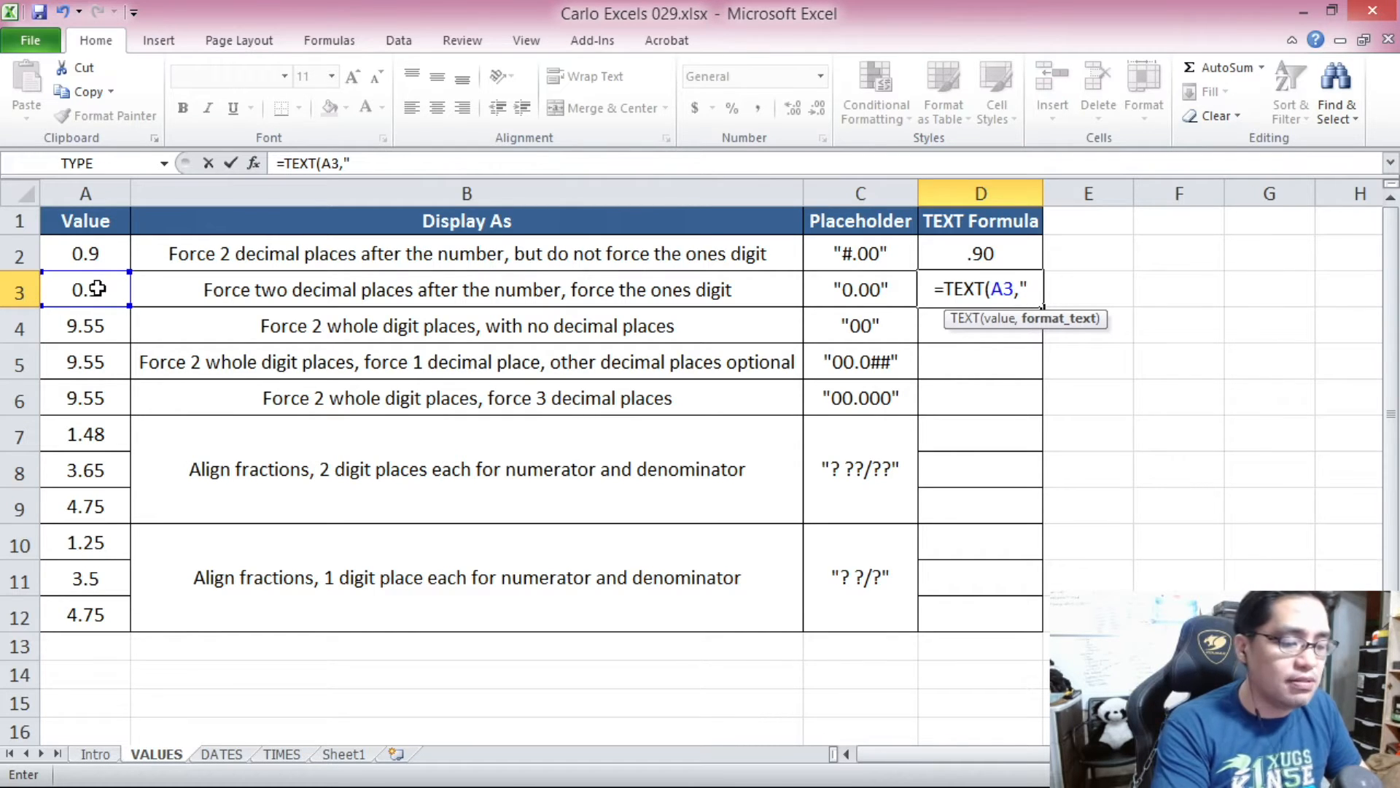
text(0)
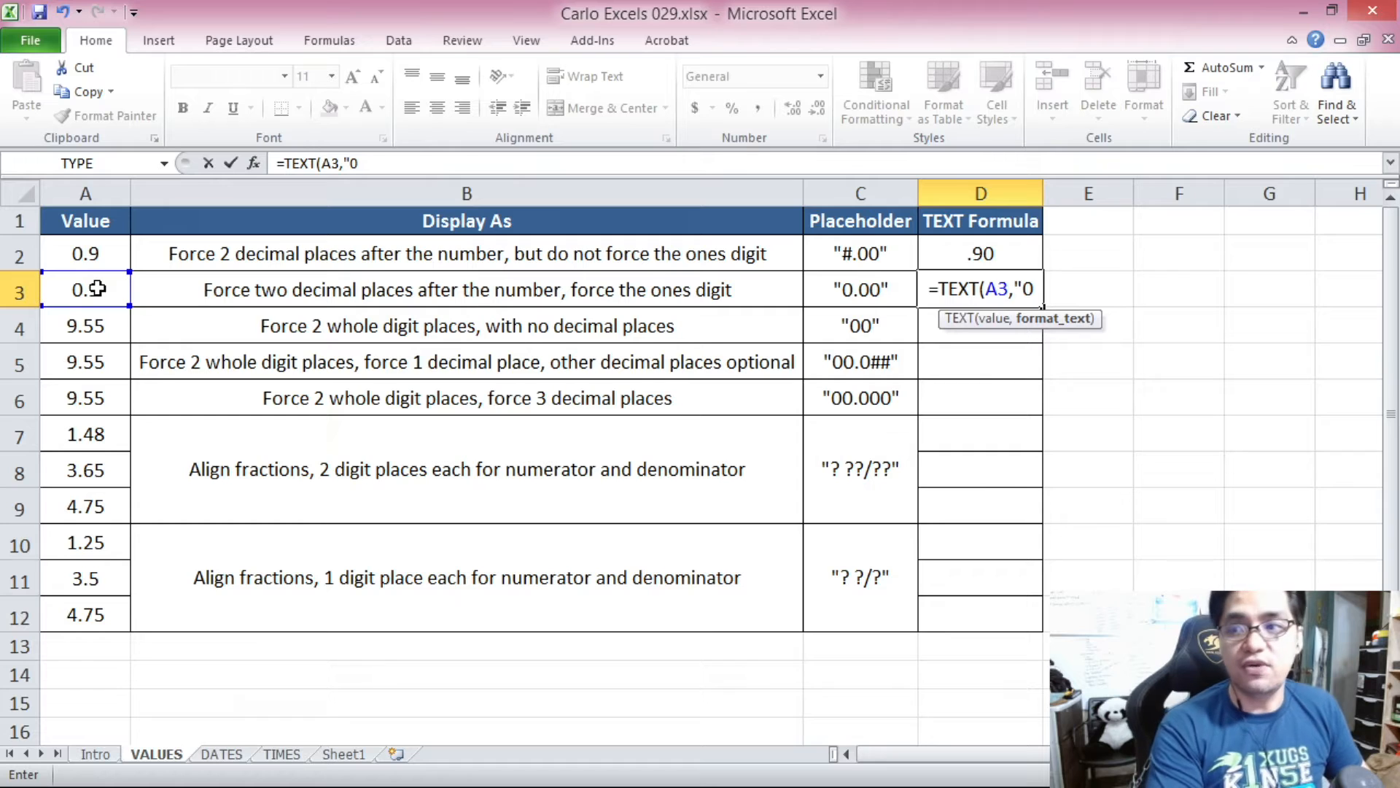
text(.)
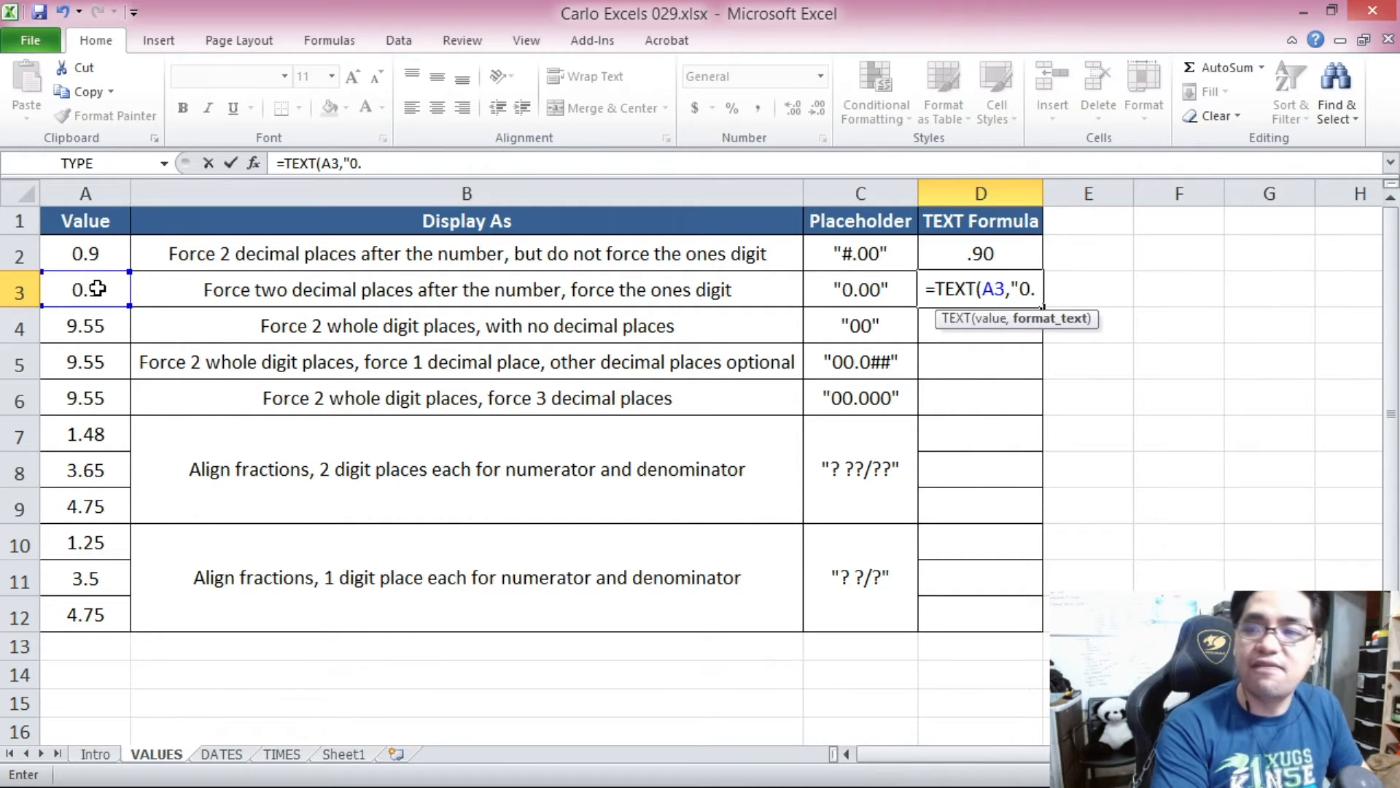
text(00")
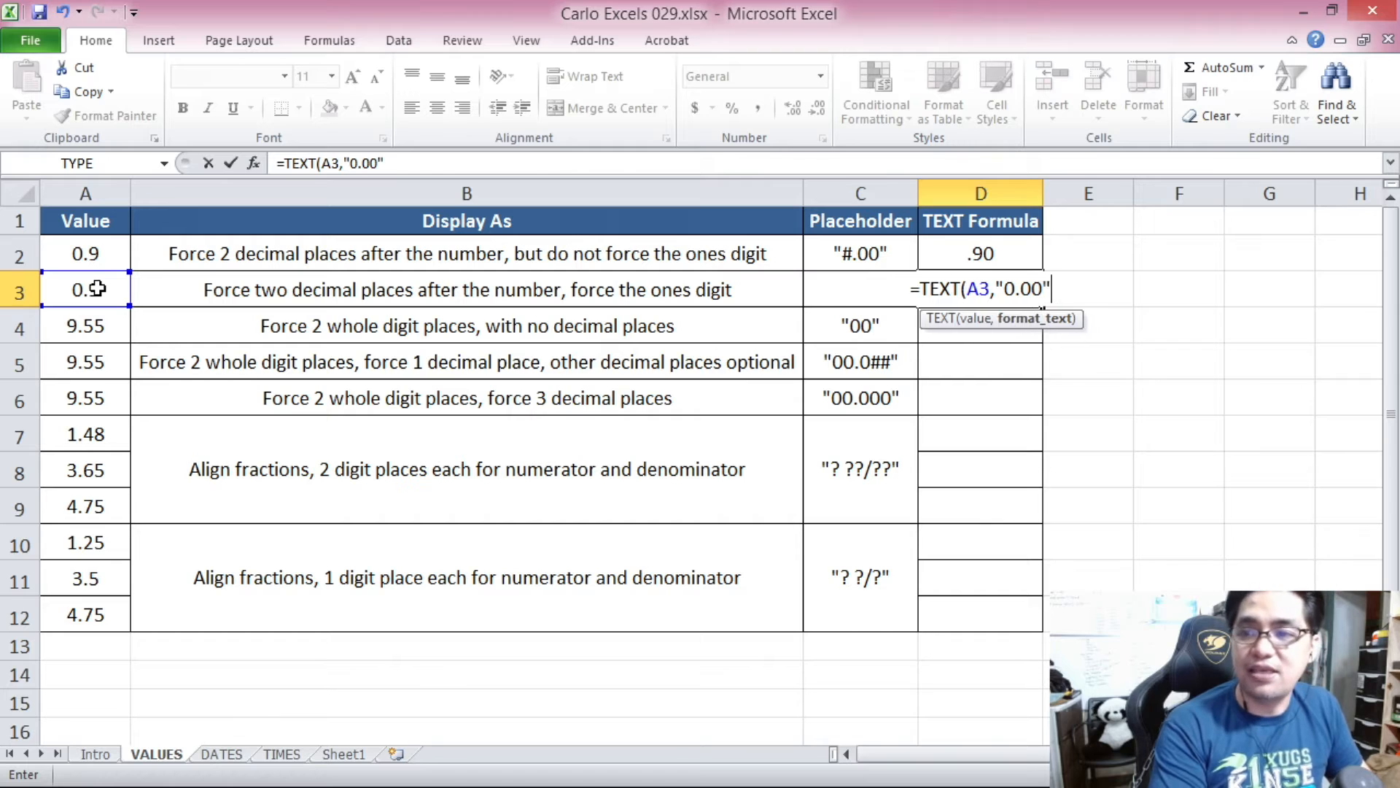
text())
key(Return)
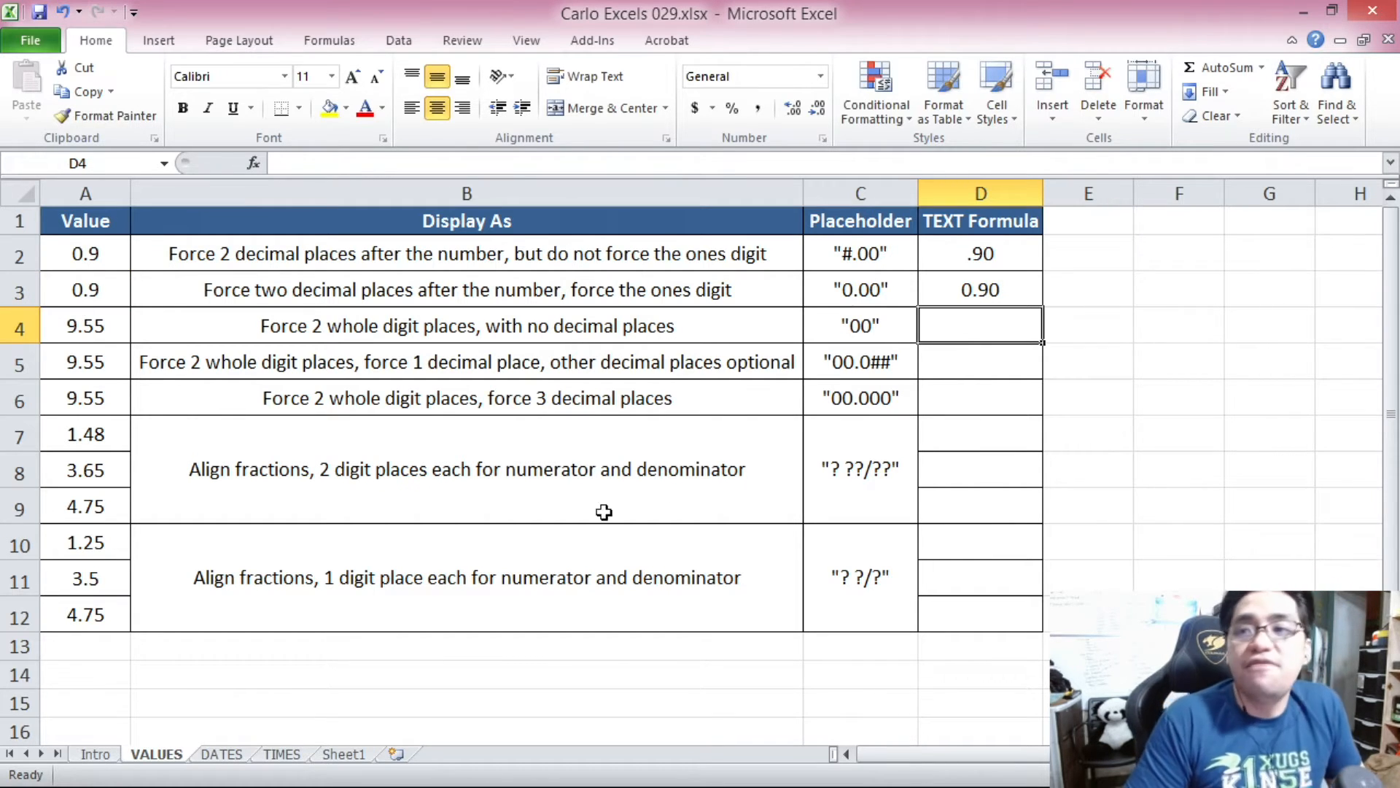
click(1004, 285)
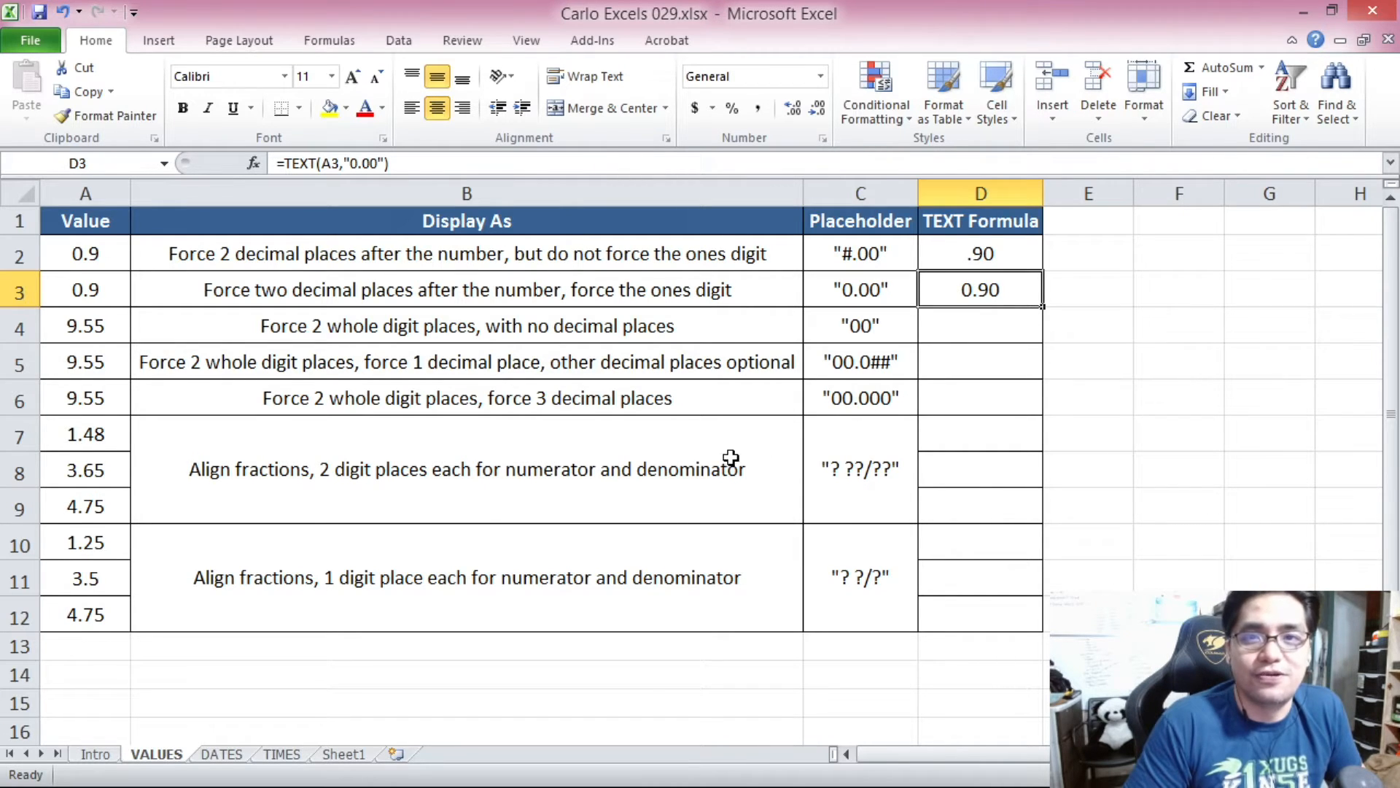
Enter a TEXT formula in cell D4 that formats the value in A4 with the format text "00".
click(110, 327)
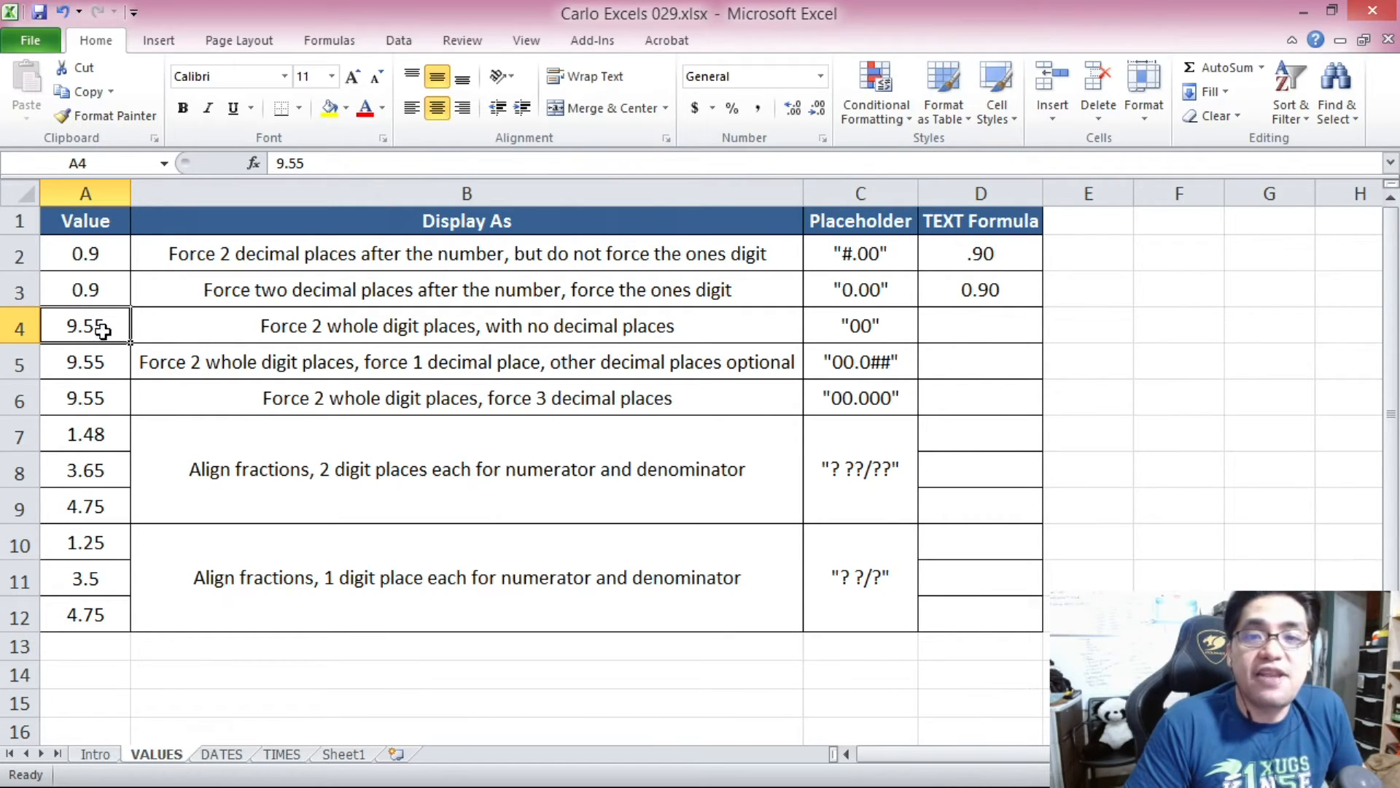
click(107, 394)
drag(107, 327, 142, 368)
click(207, 338)
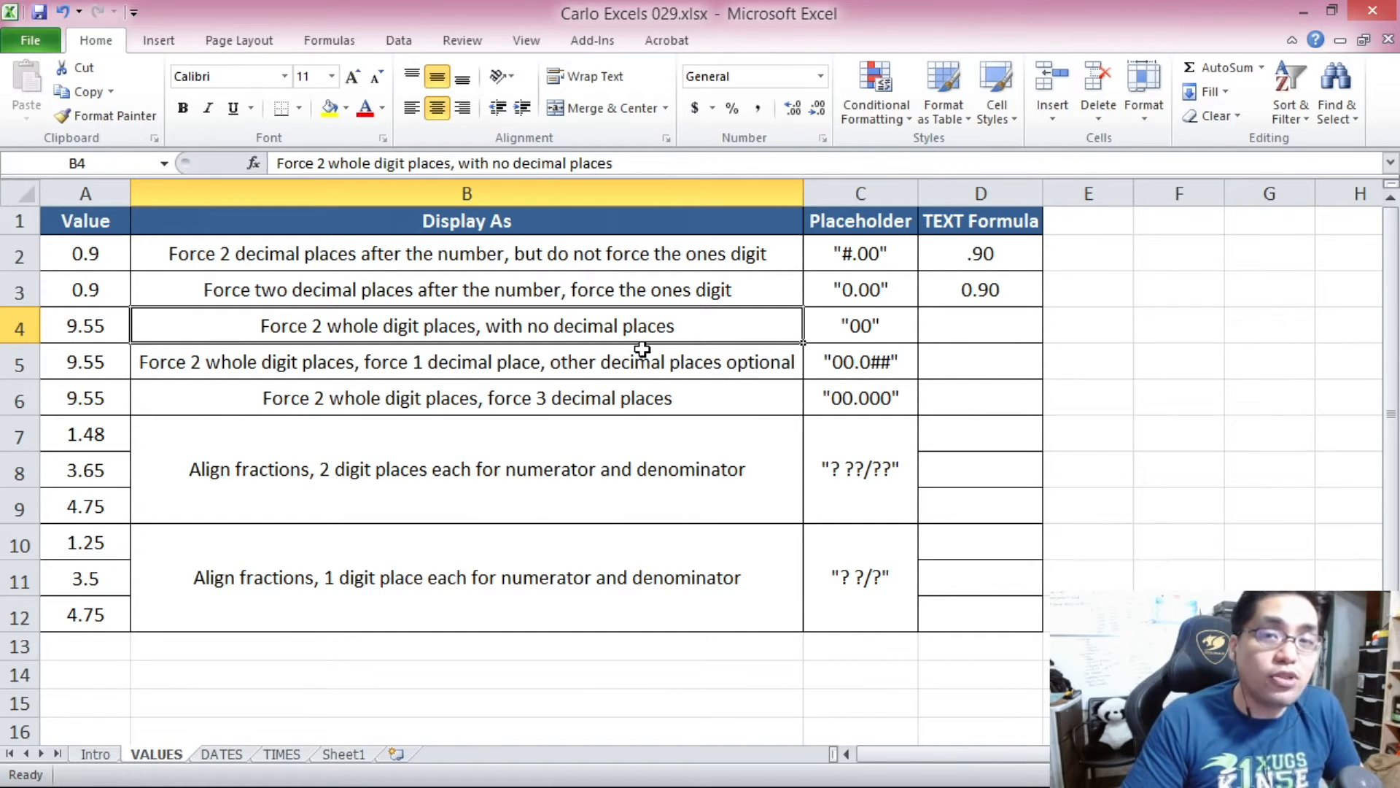
click(951, 330)
text(=TEXT()
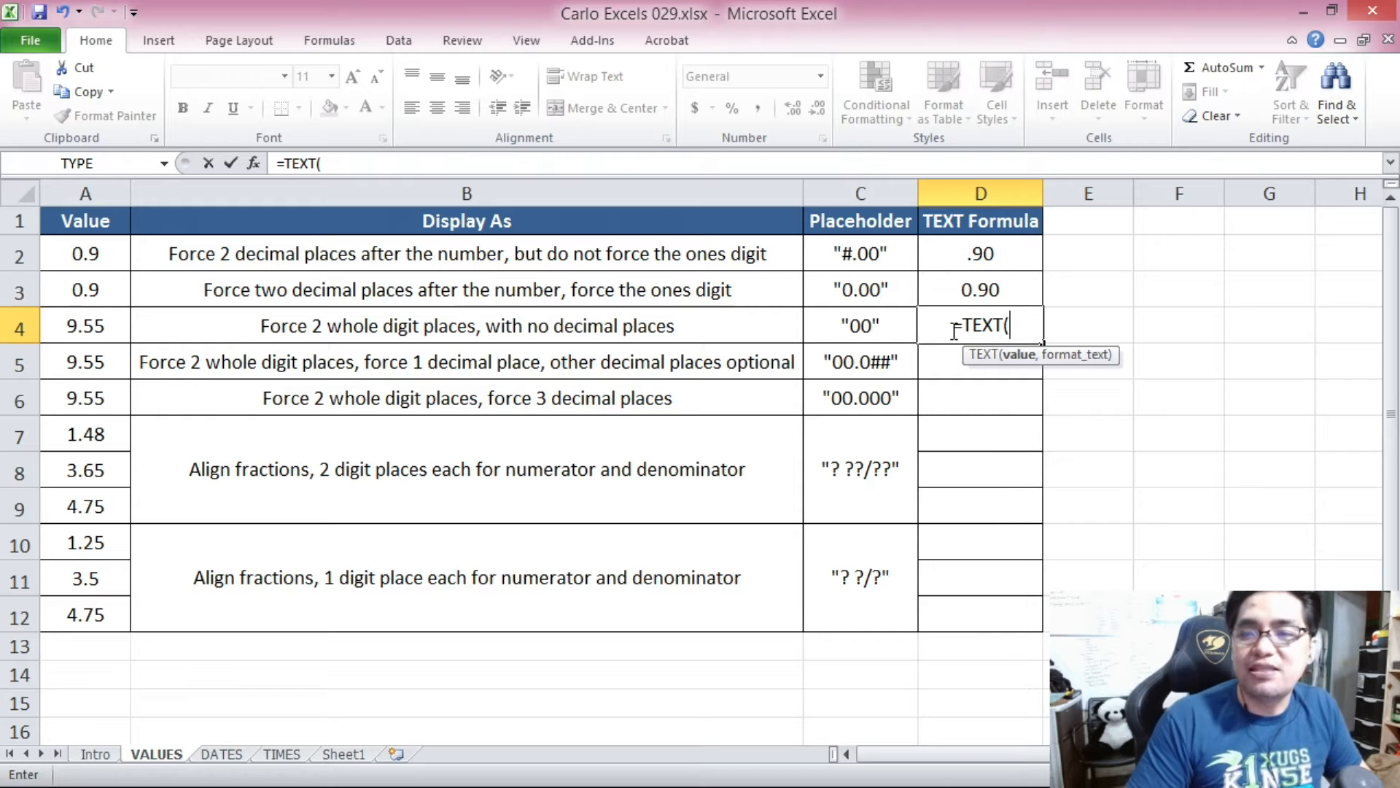
click(115, 334)
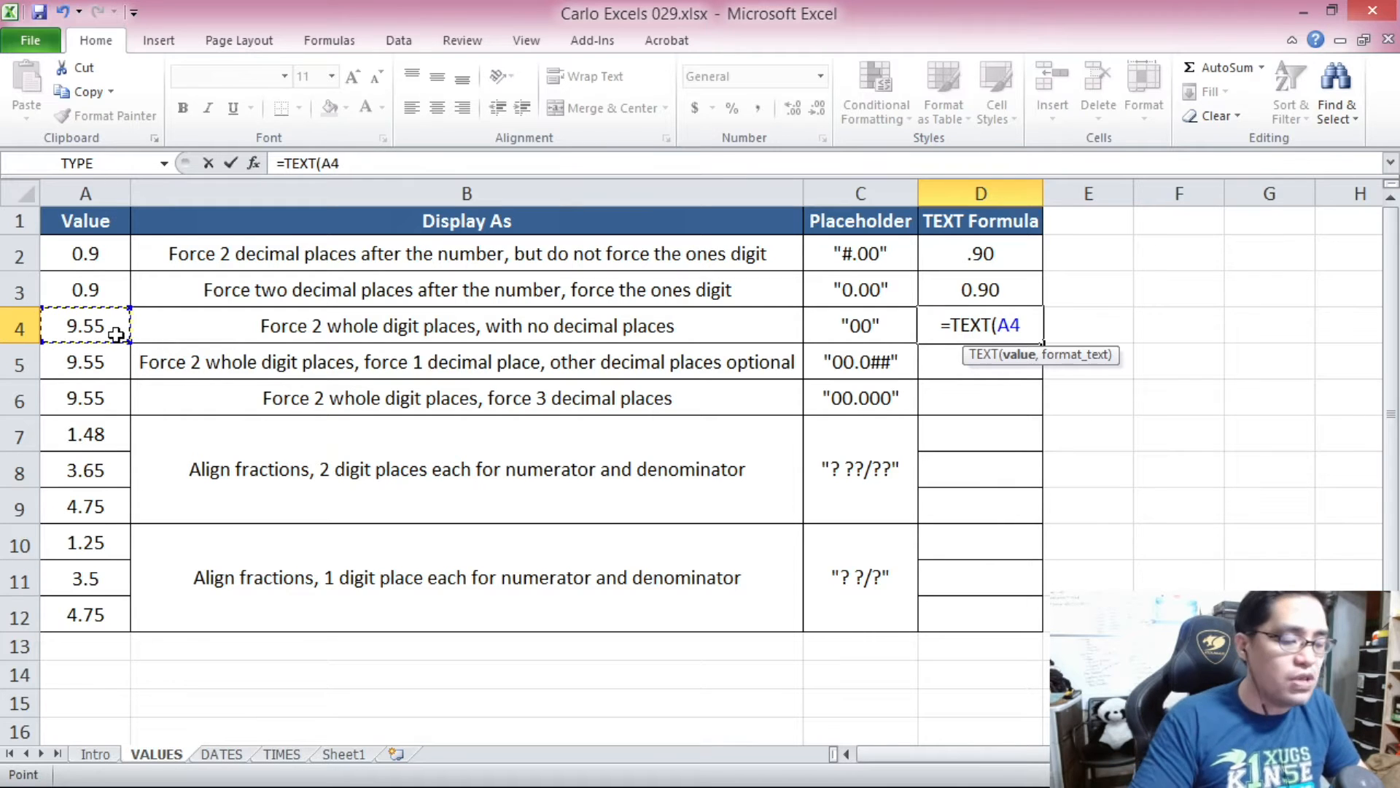
text(,)
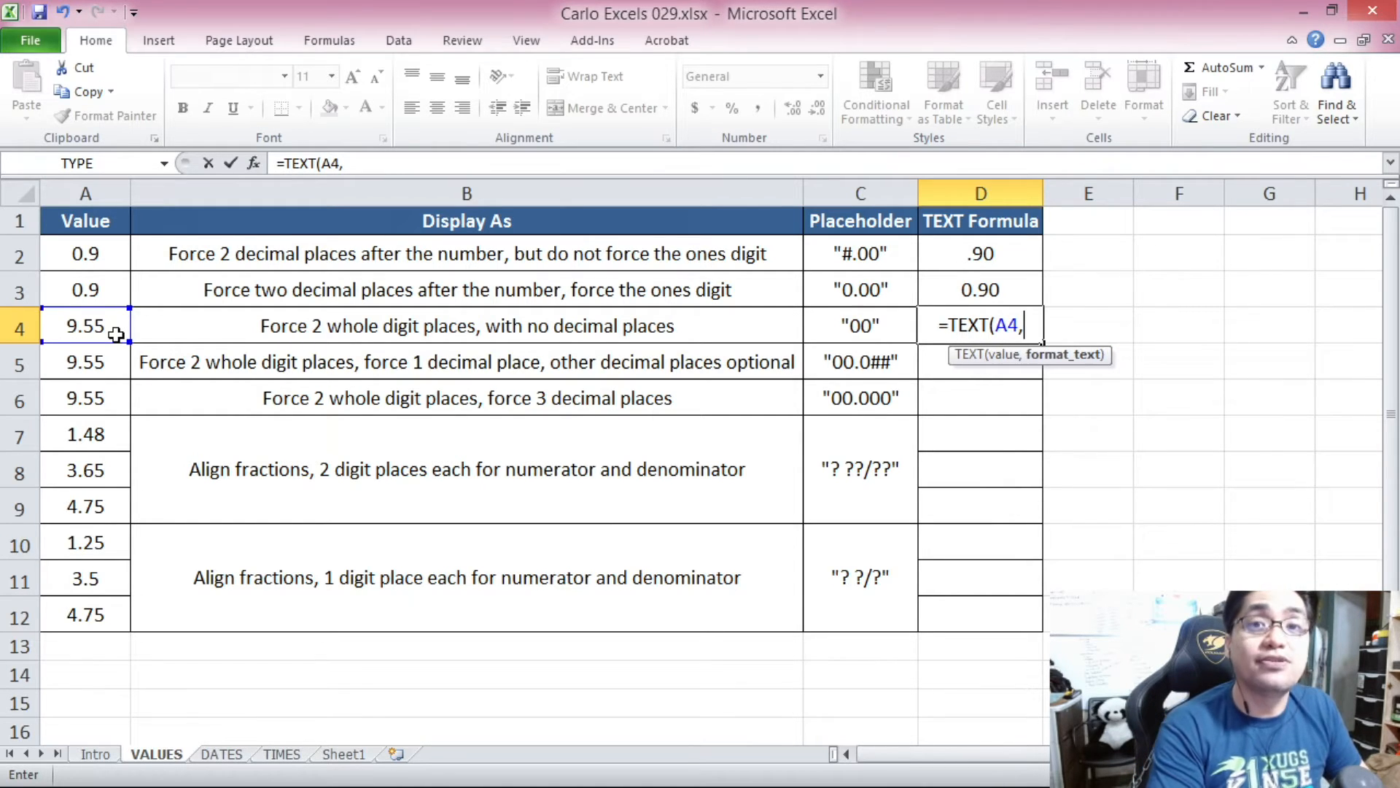
text("00"))
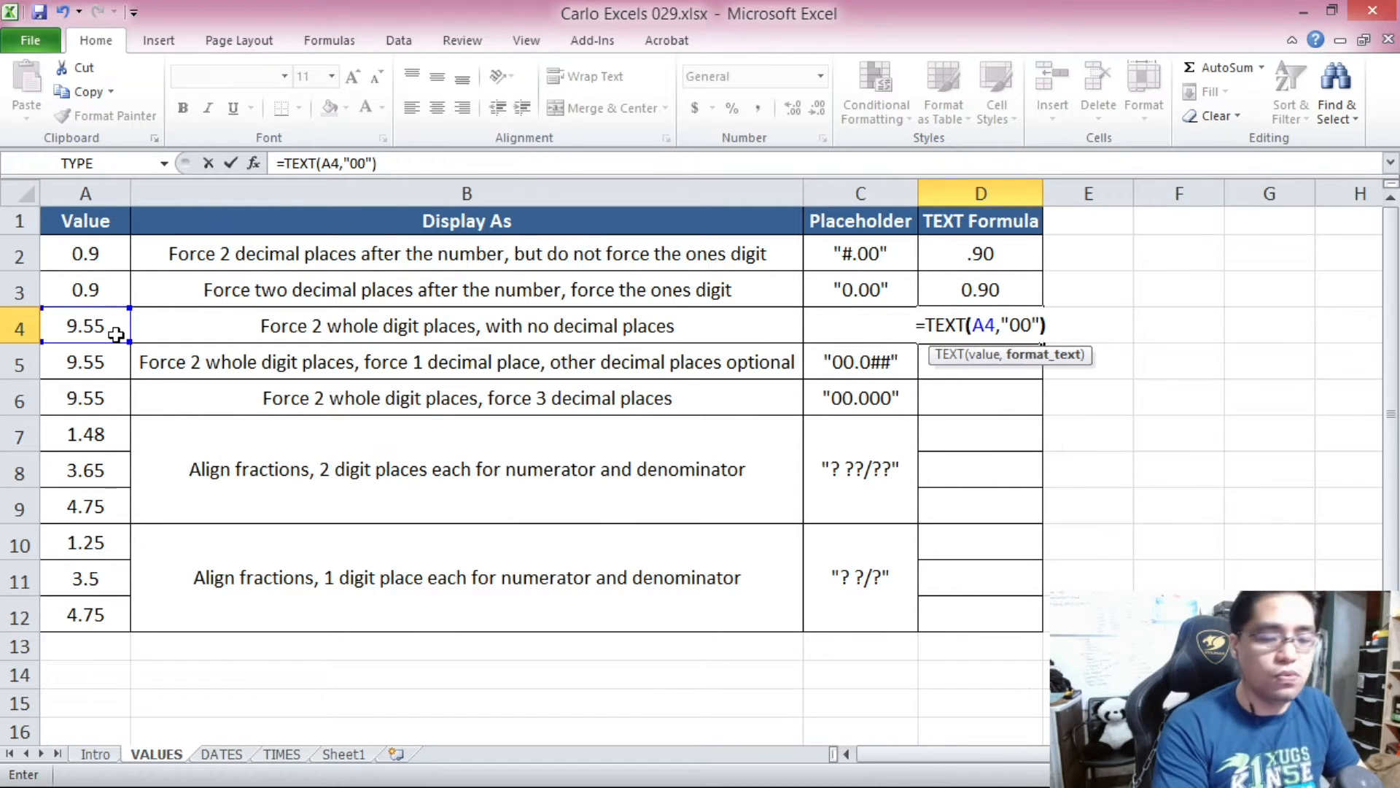
key(Return)
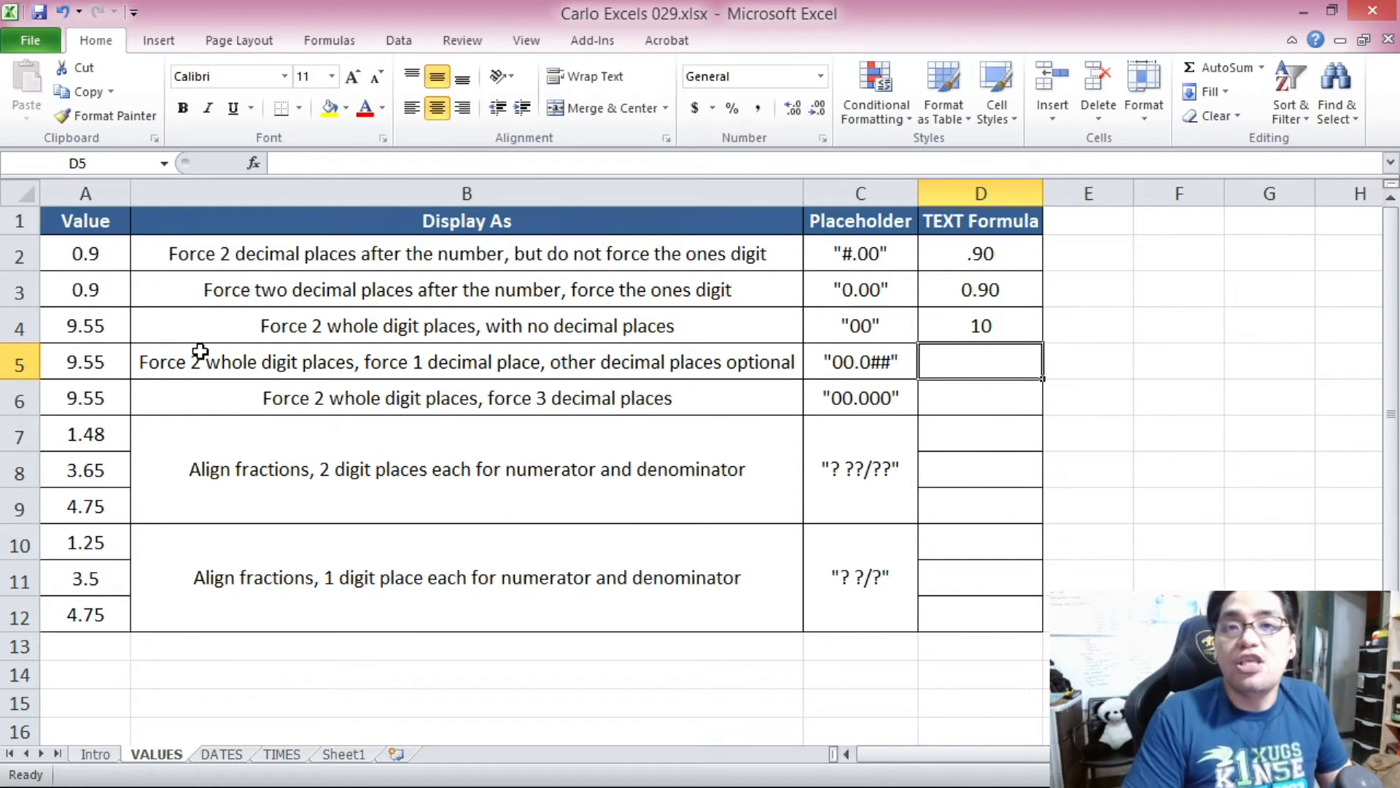
Compare row 4's value, description and formula result, and set A4 to 9 to test the D4 format.
click(980, 326)
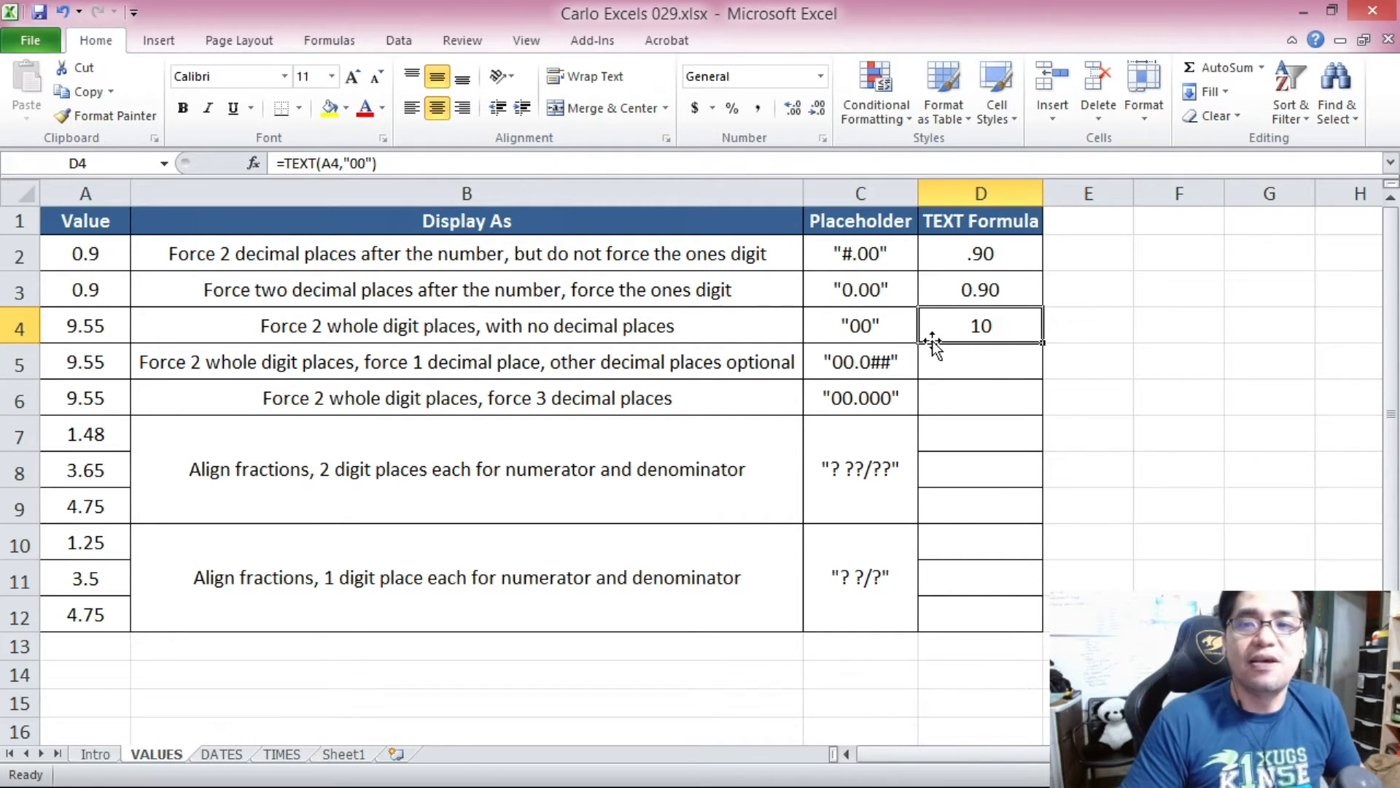
click(663, 329)
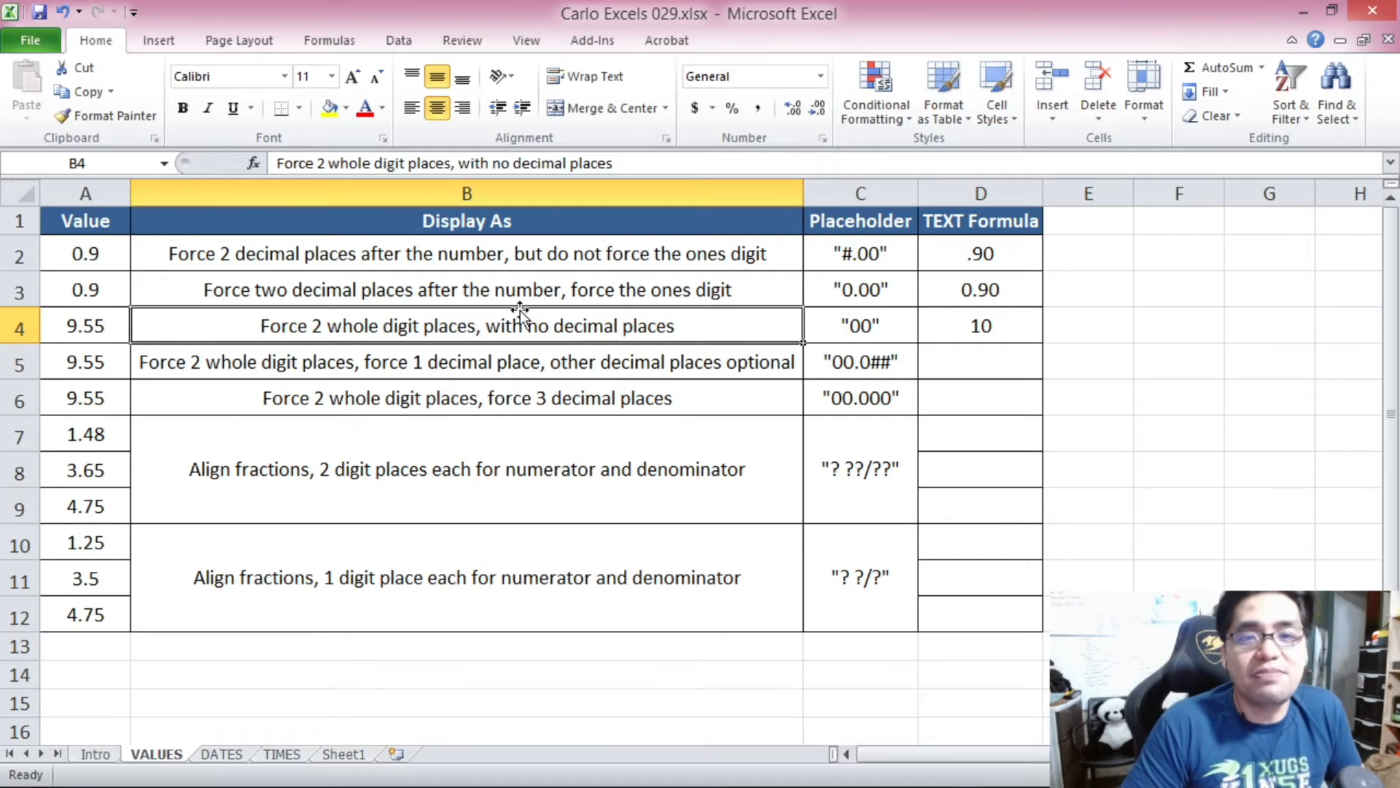
click(88, 334)
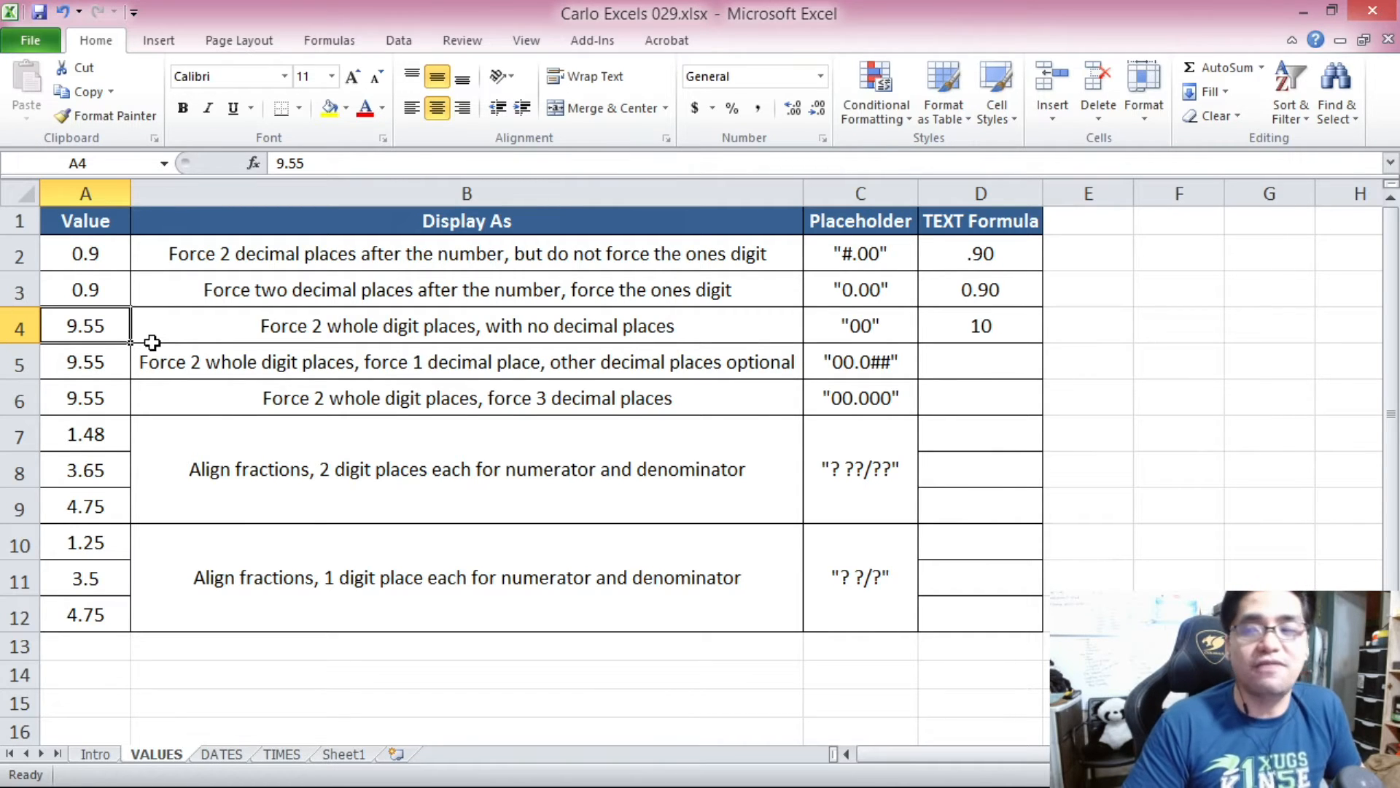
click(1000, 330)
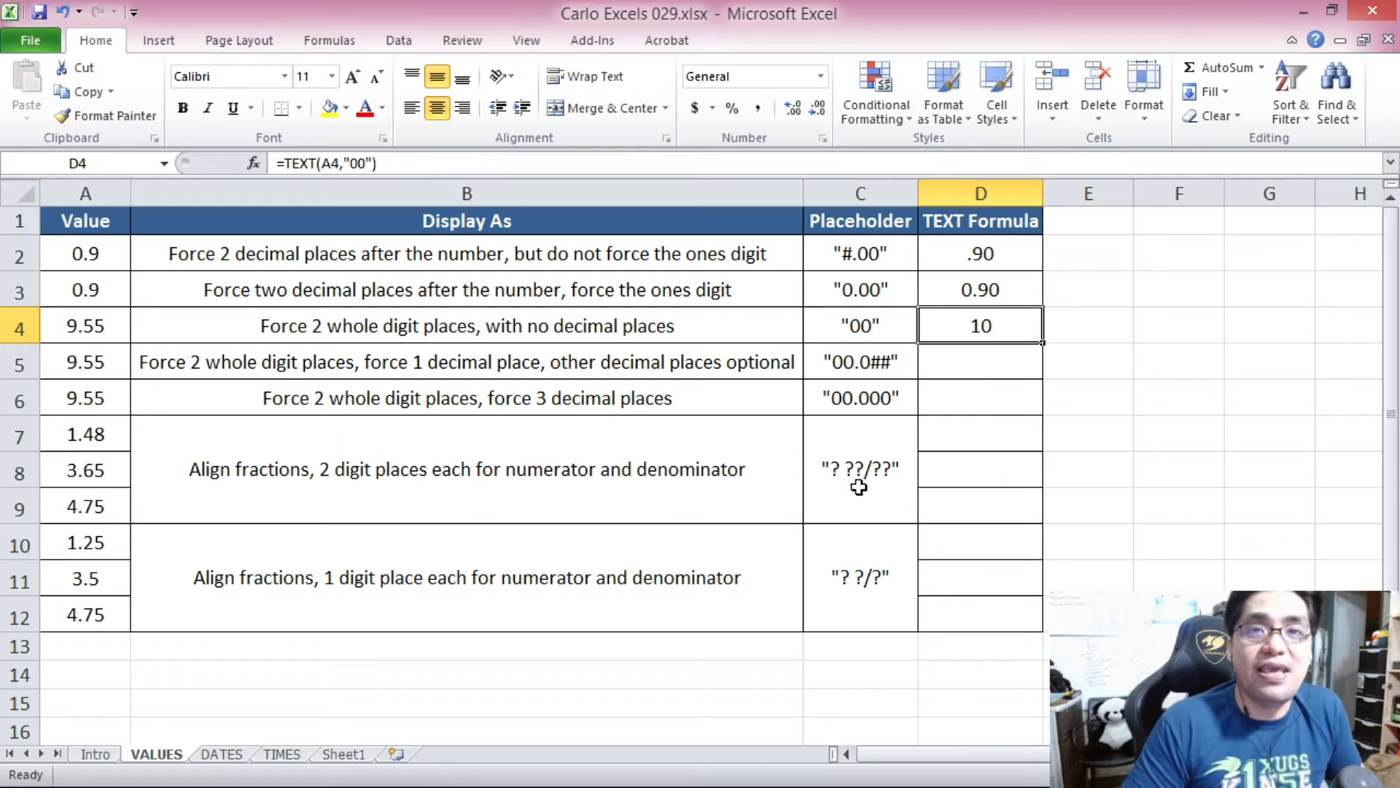
click(107, 332)
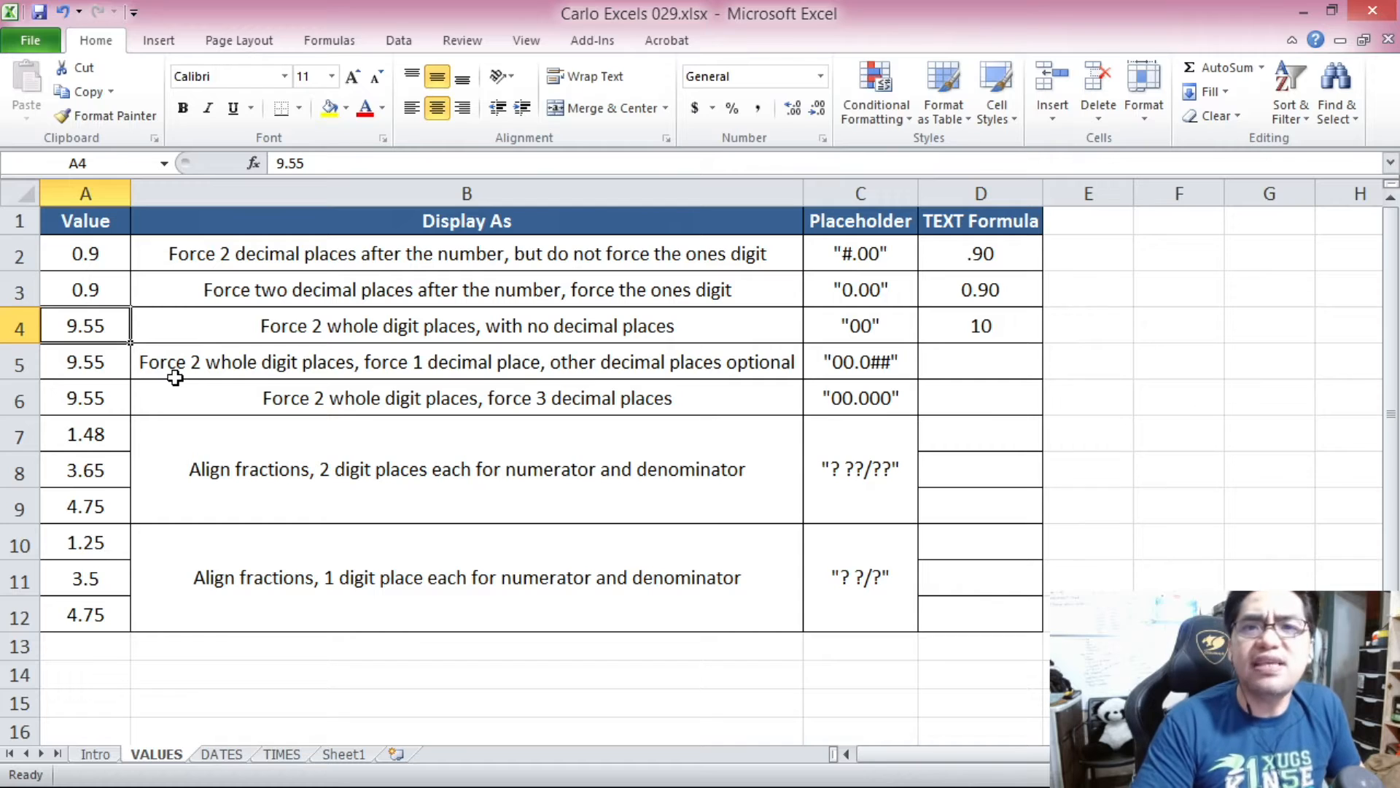
text(9)
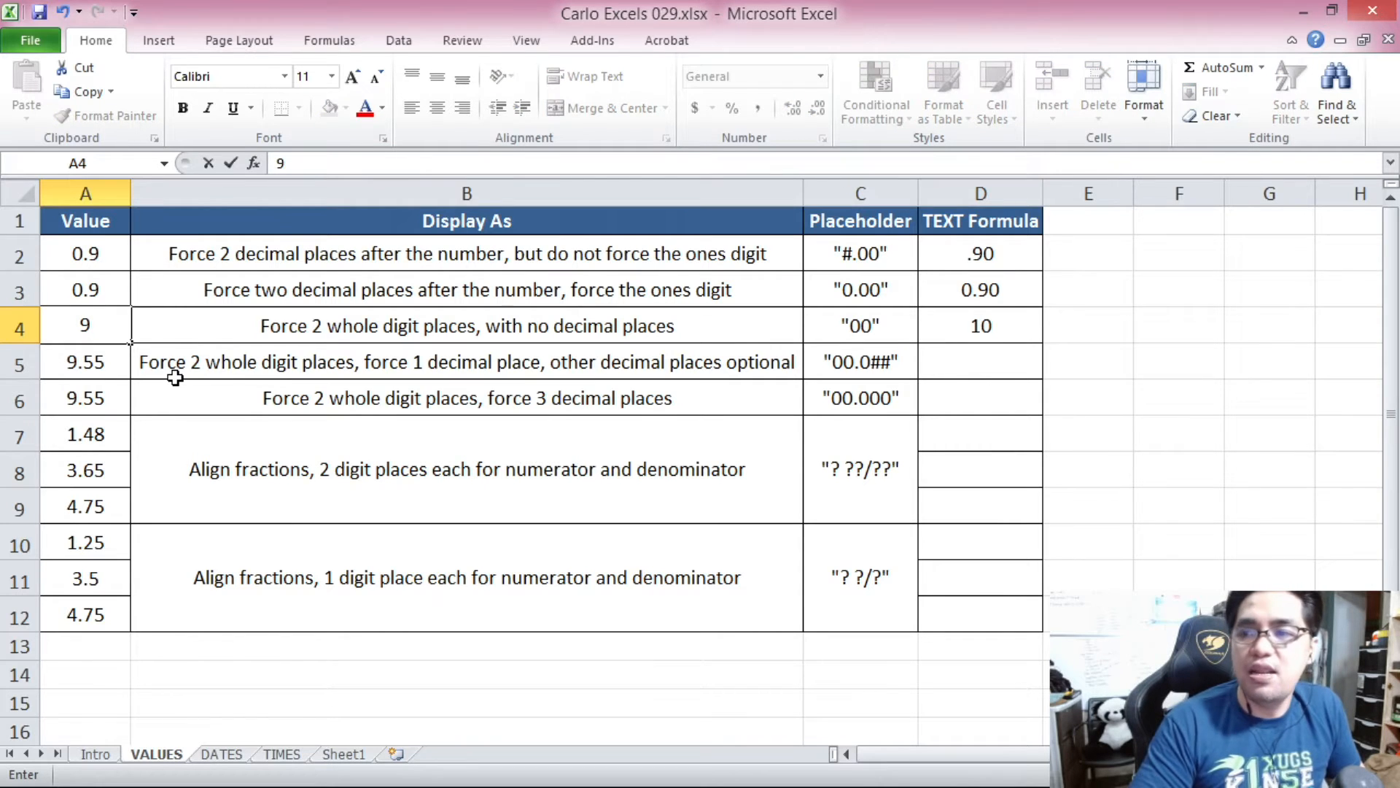
key(Return)
click(1018, 337)
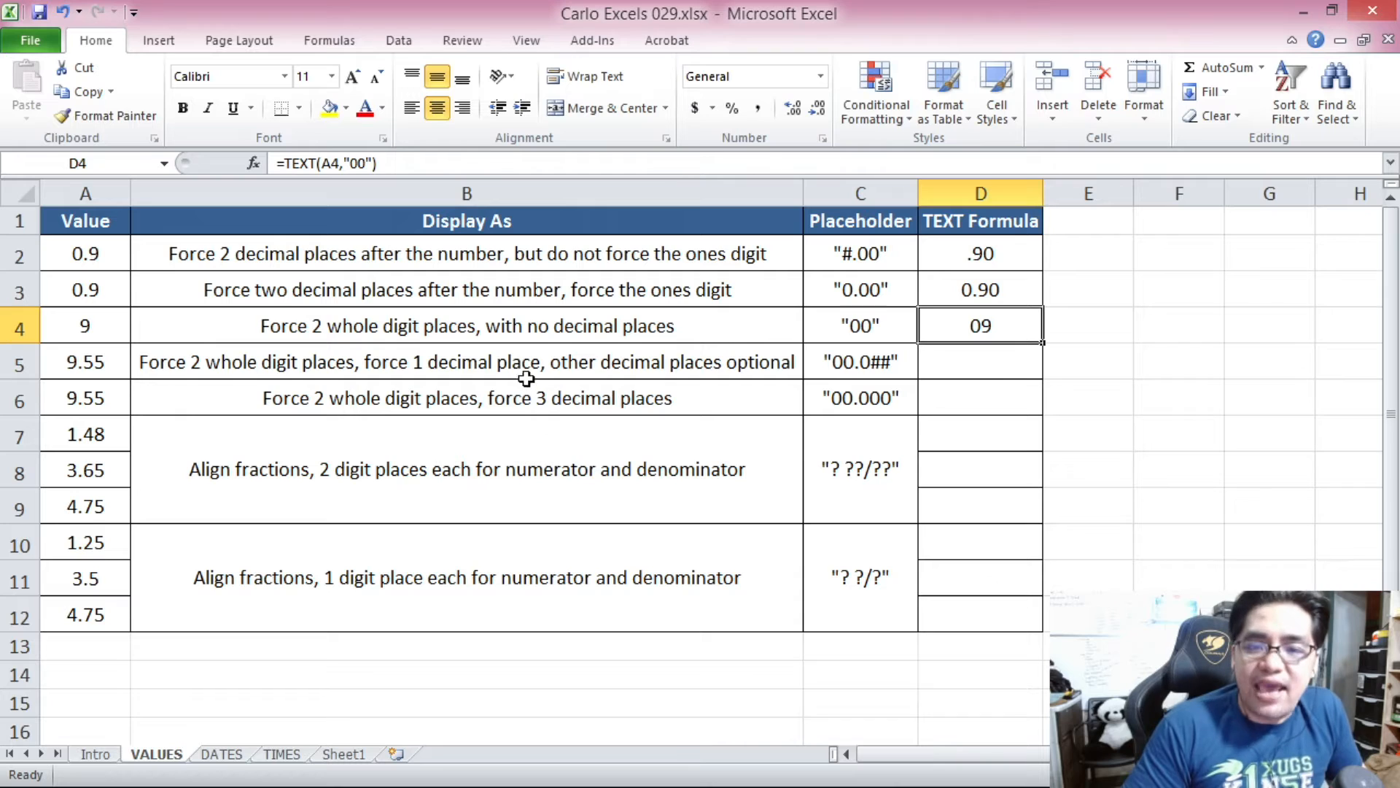
Enter a TEXT formula in cell D5 that formats the value in A5 with the format text "00.0##".
click(510, 359)
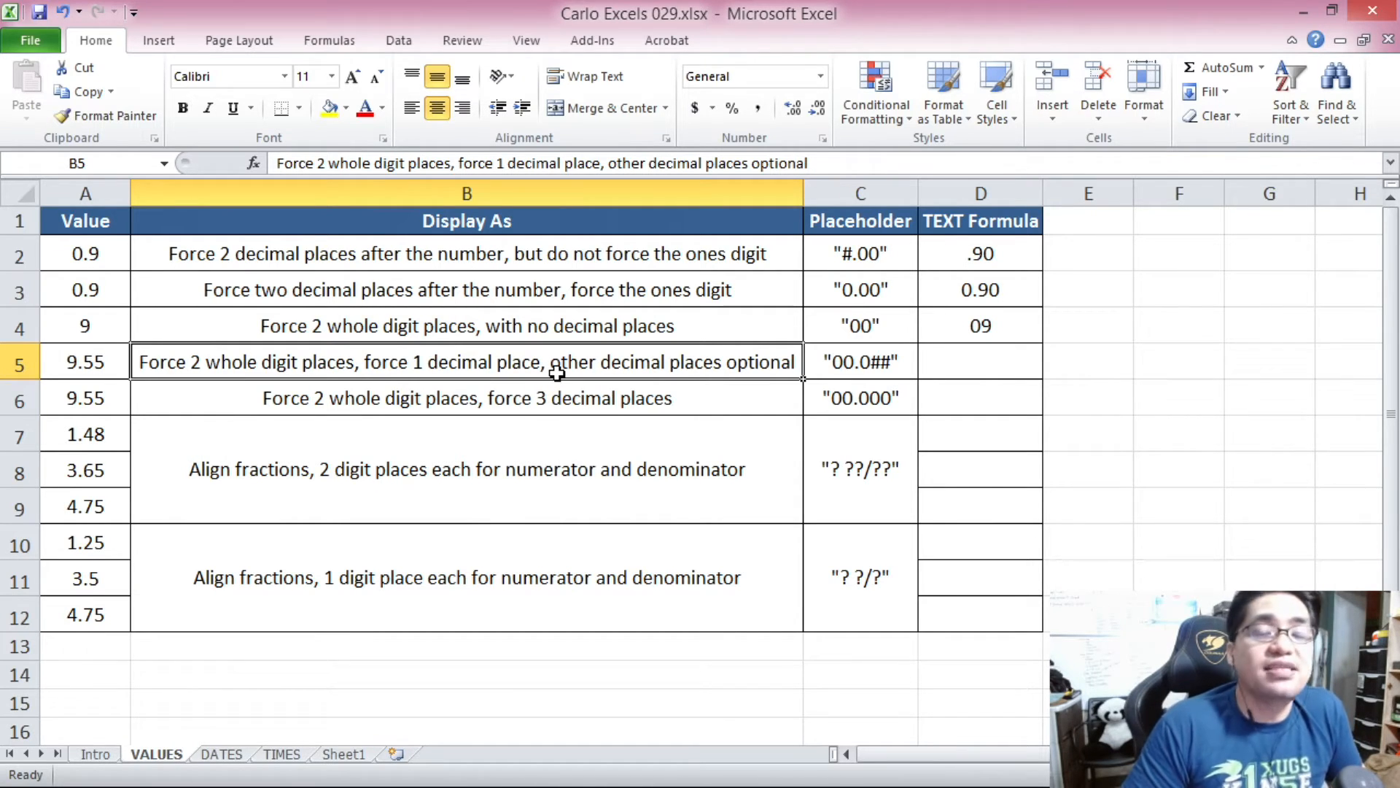
click(848, 363)
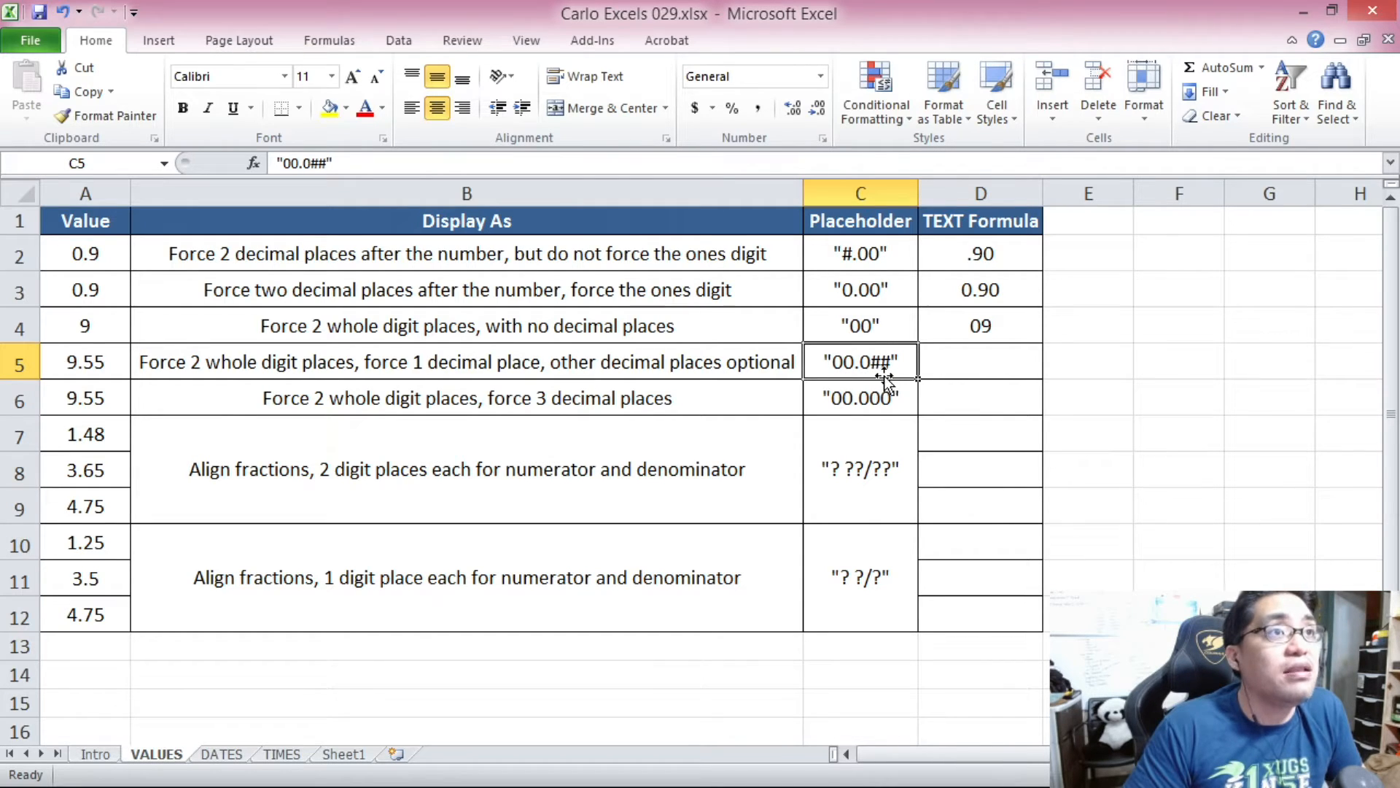
click(993, 365)
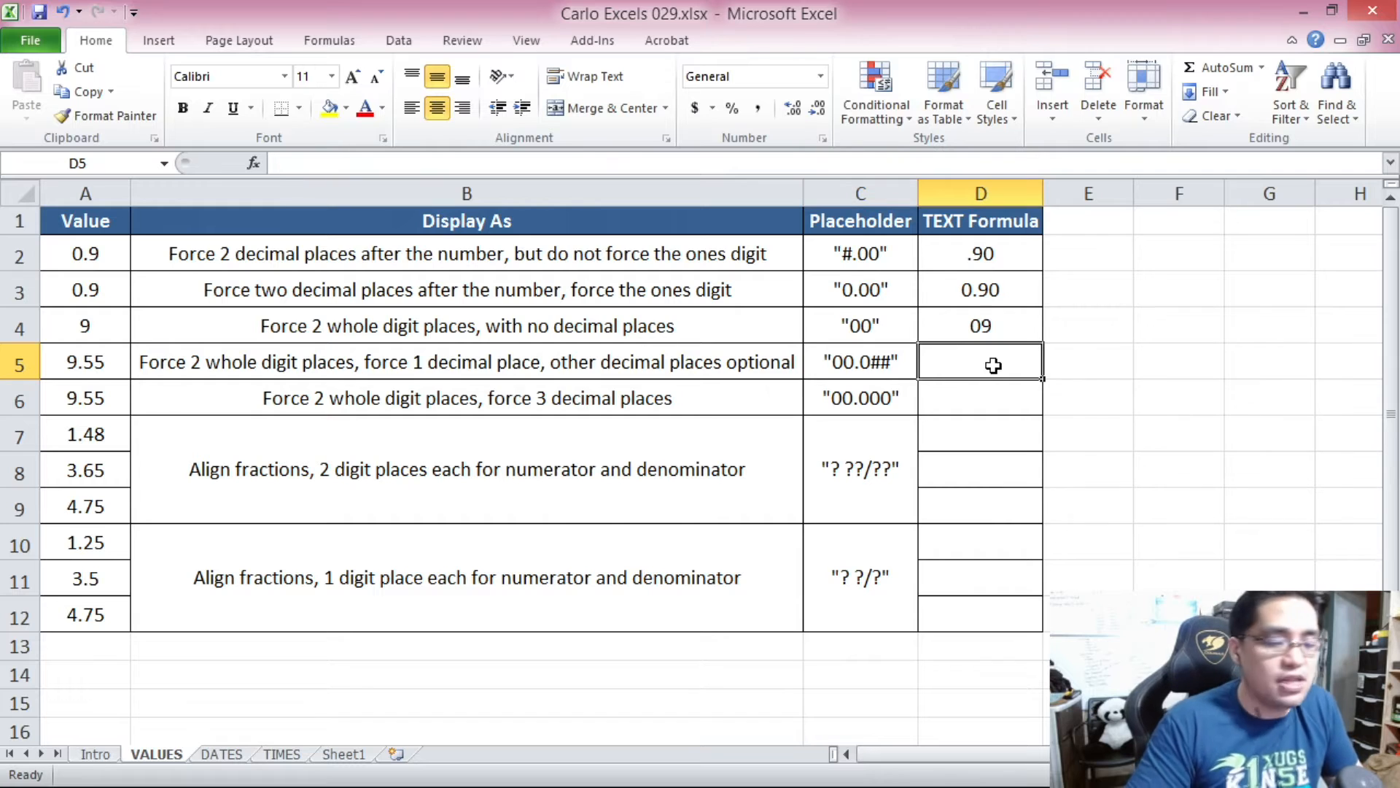
text(=TEXT()
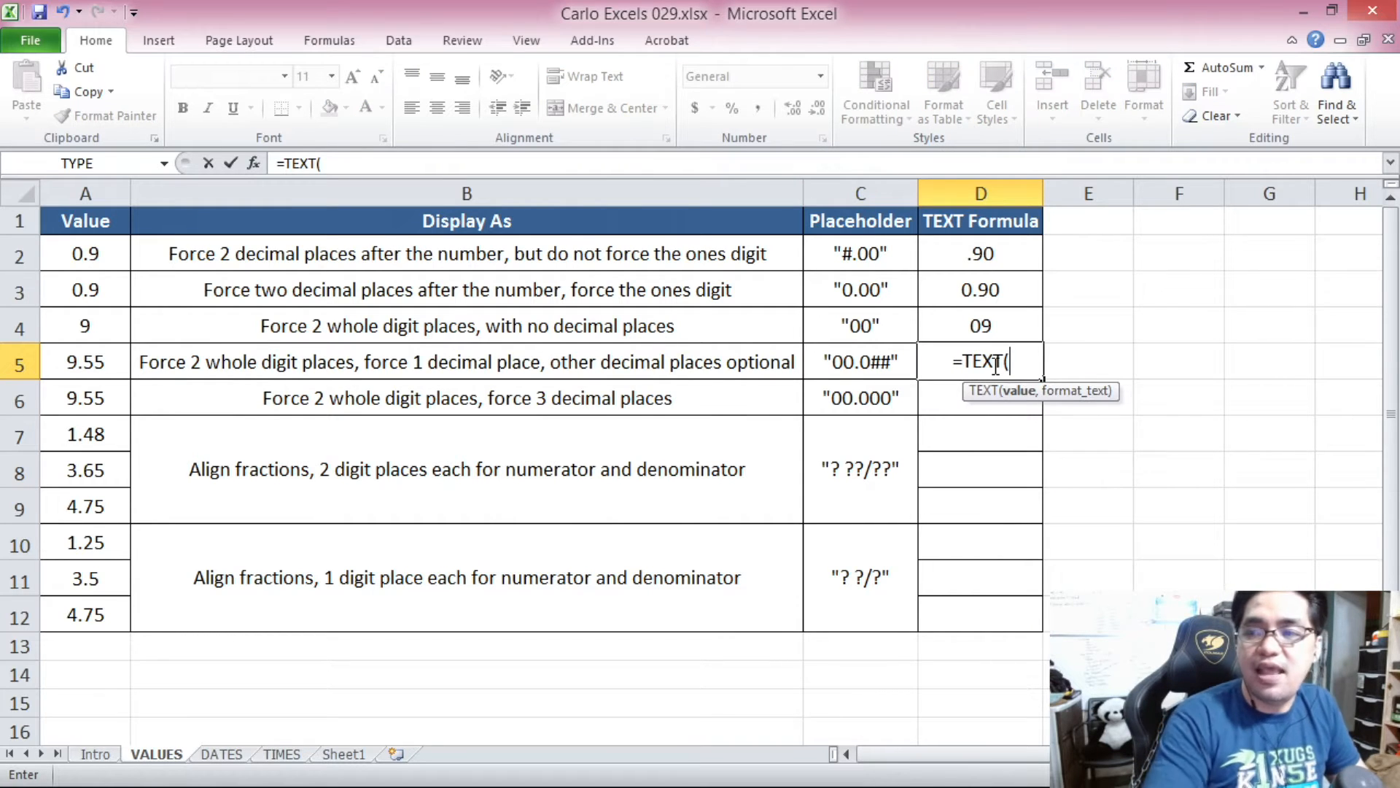
click(101, 353)
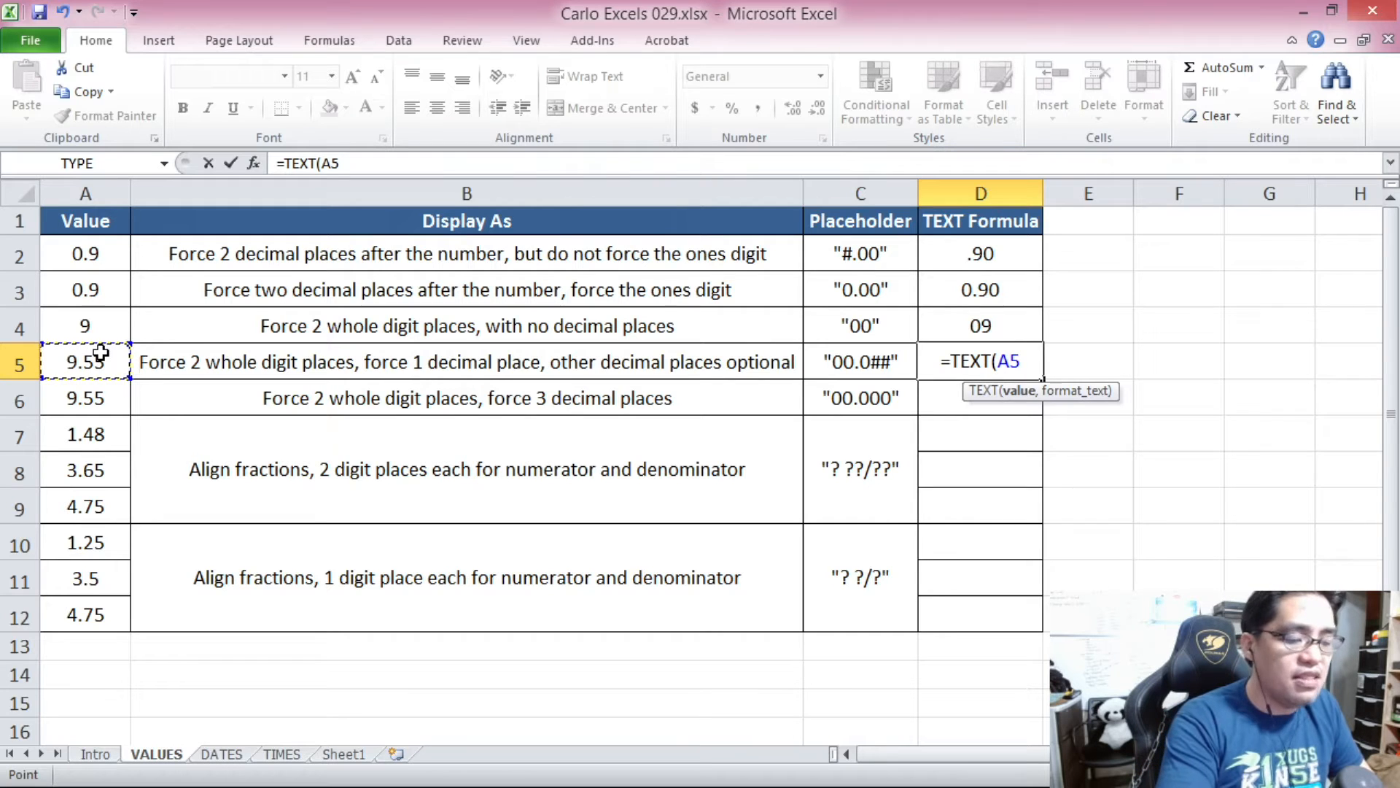
text(,")
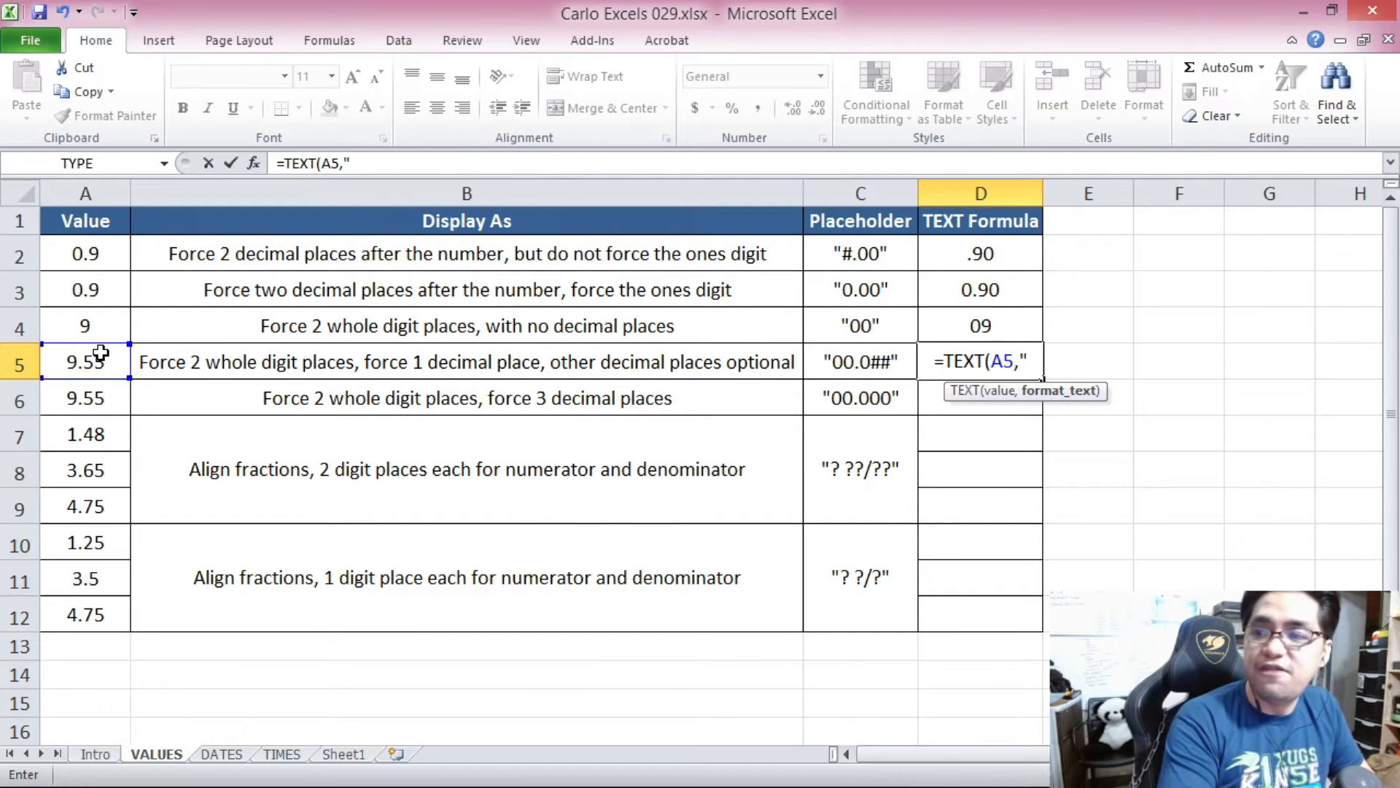
text(00.)
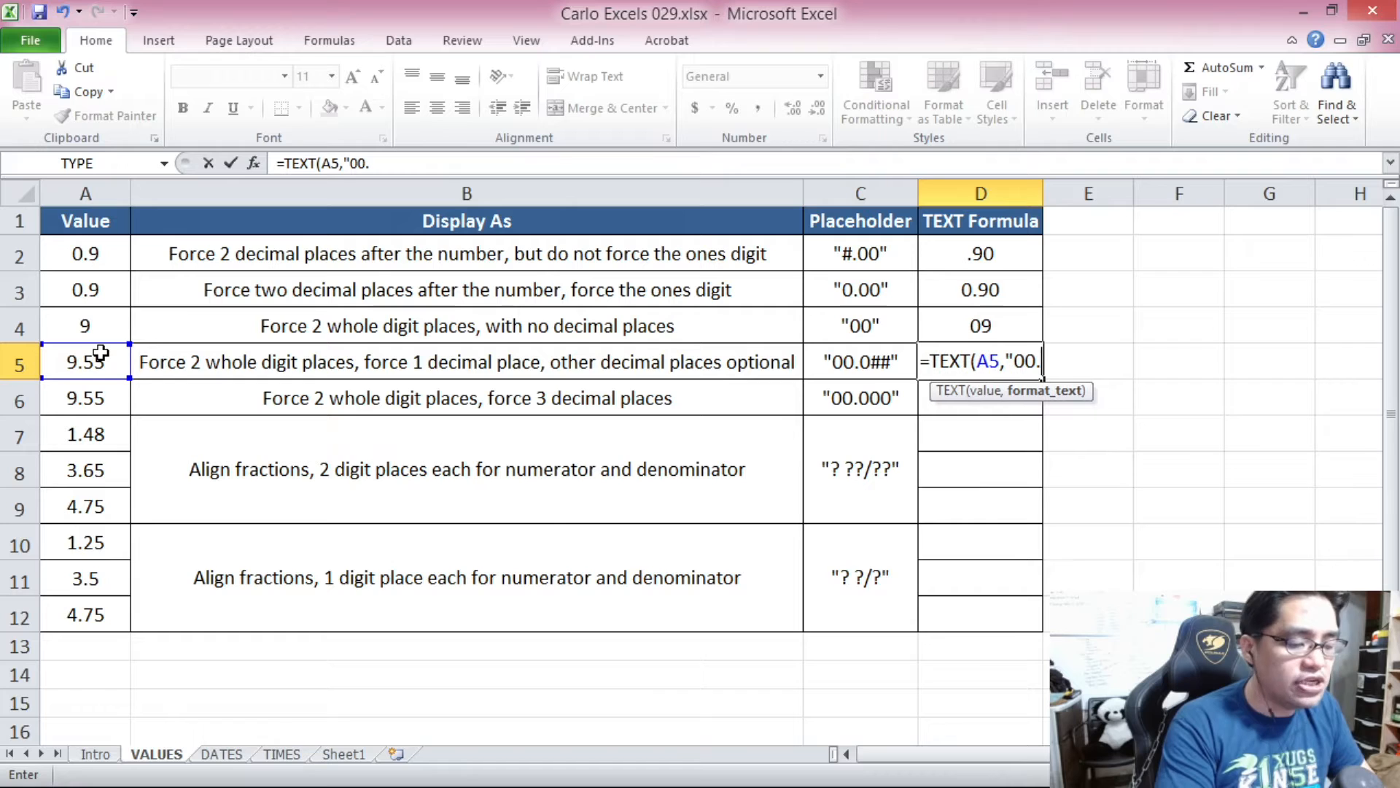
text(0)
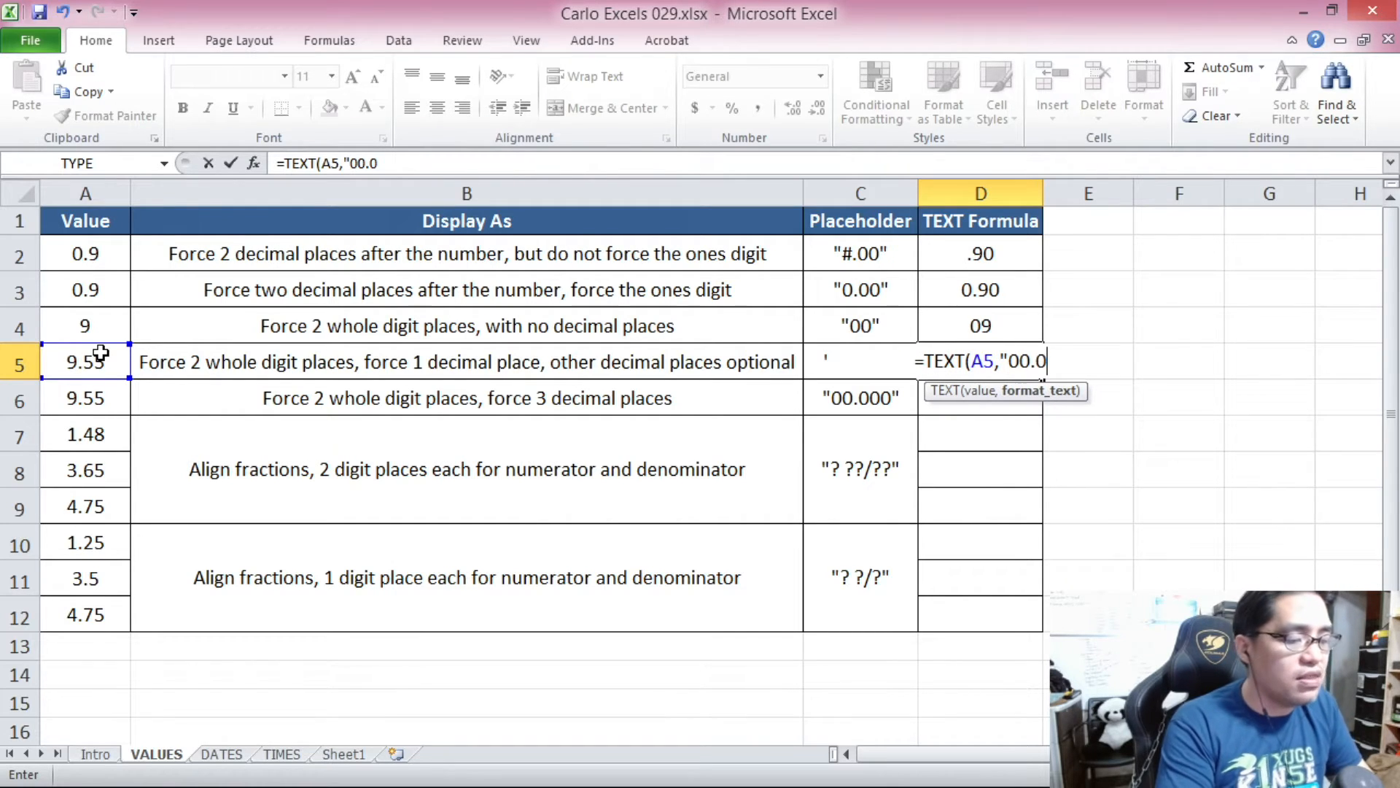
text(##)
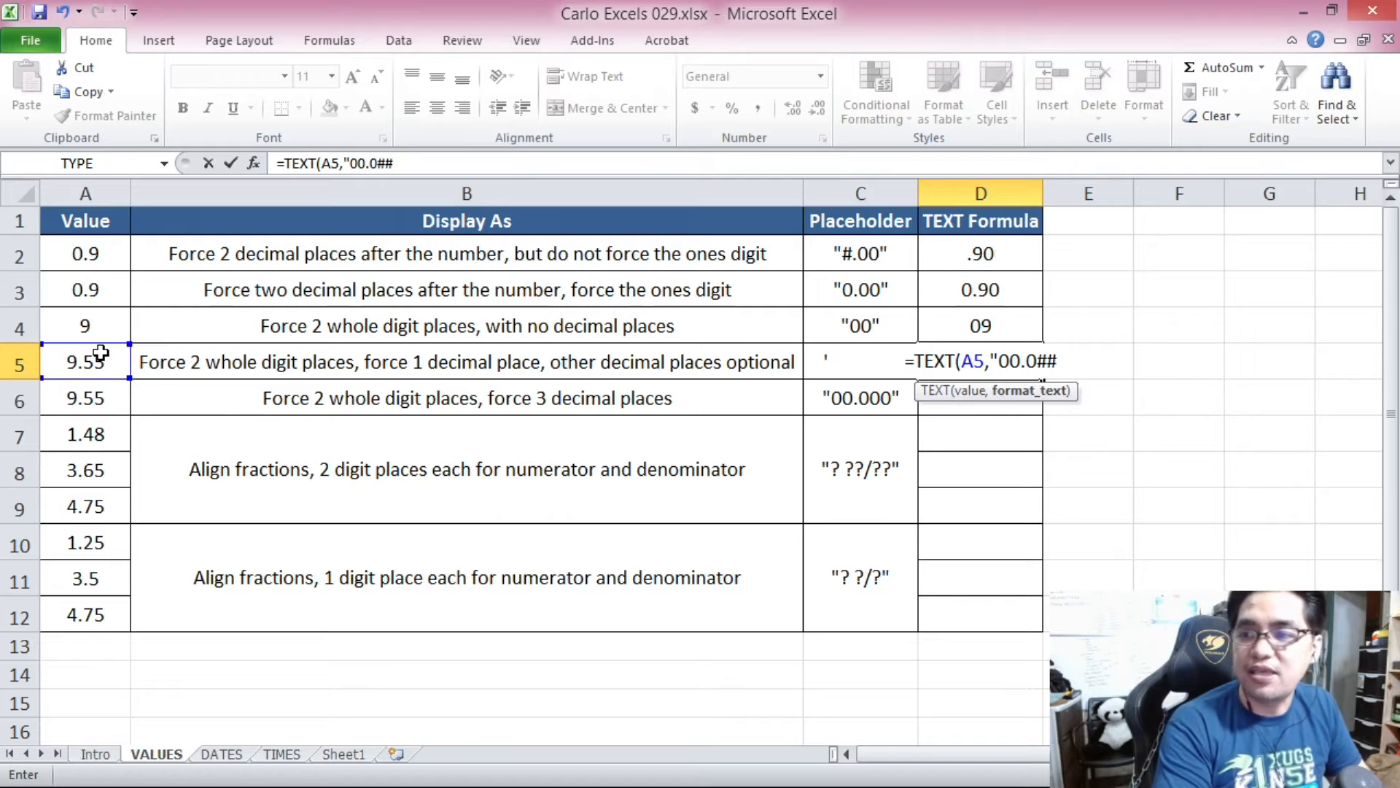
text("))
key(Return)
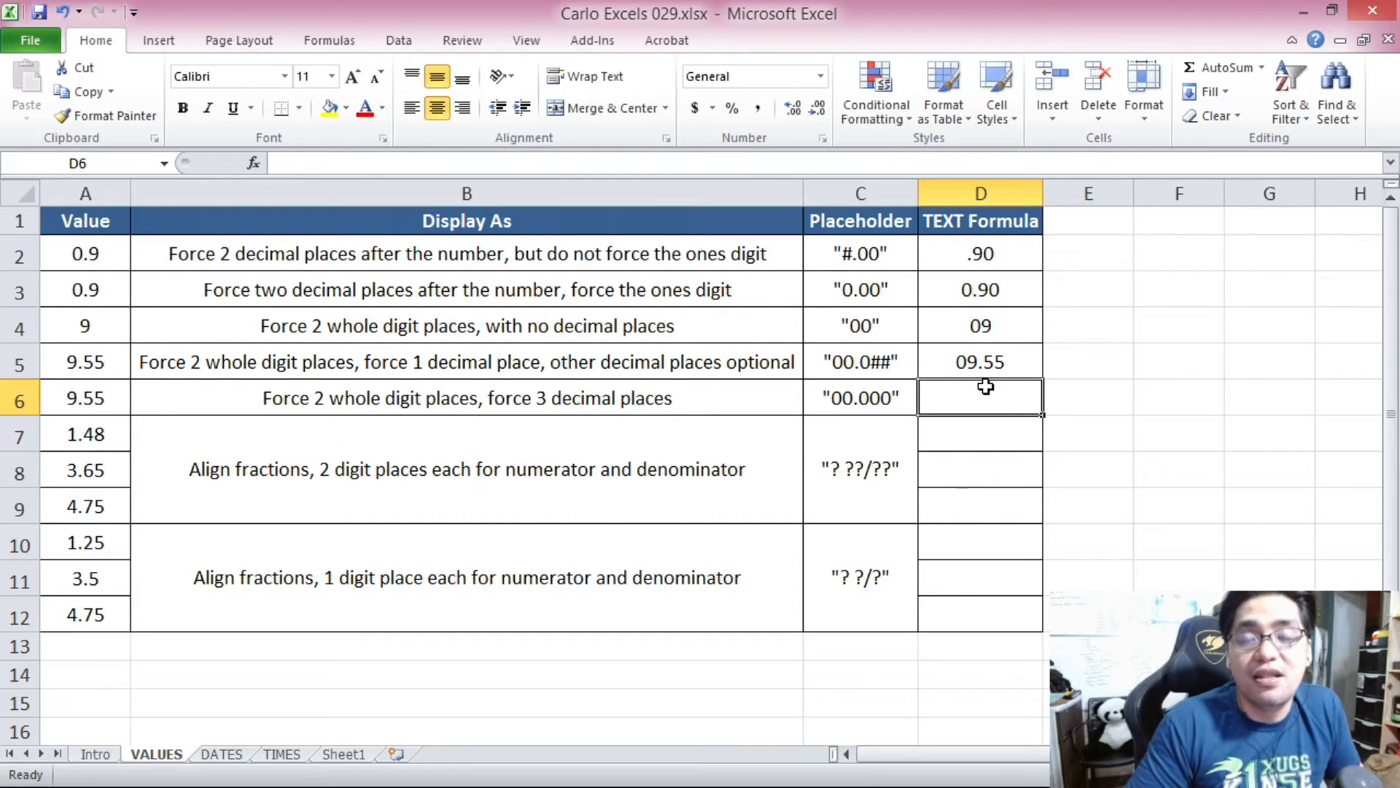
Set the value in A5 to 9 and check how the D5 formula formats a whole number.
click(125, 397)
click(104, 364)
text(9)
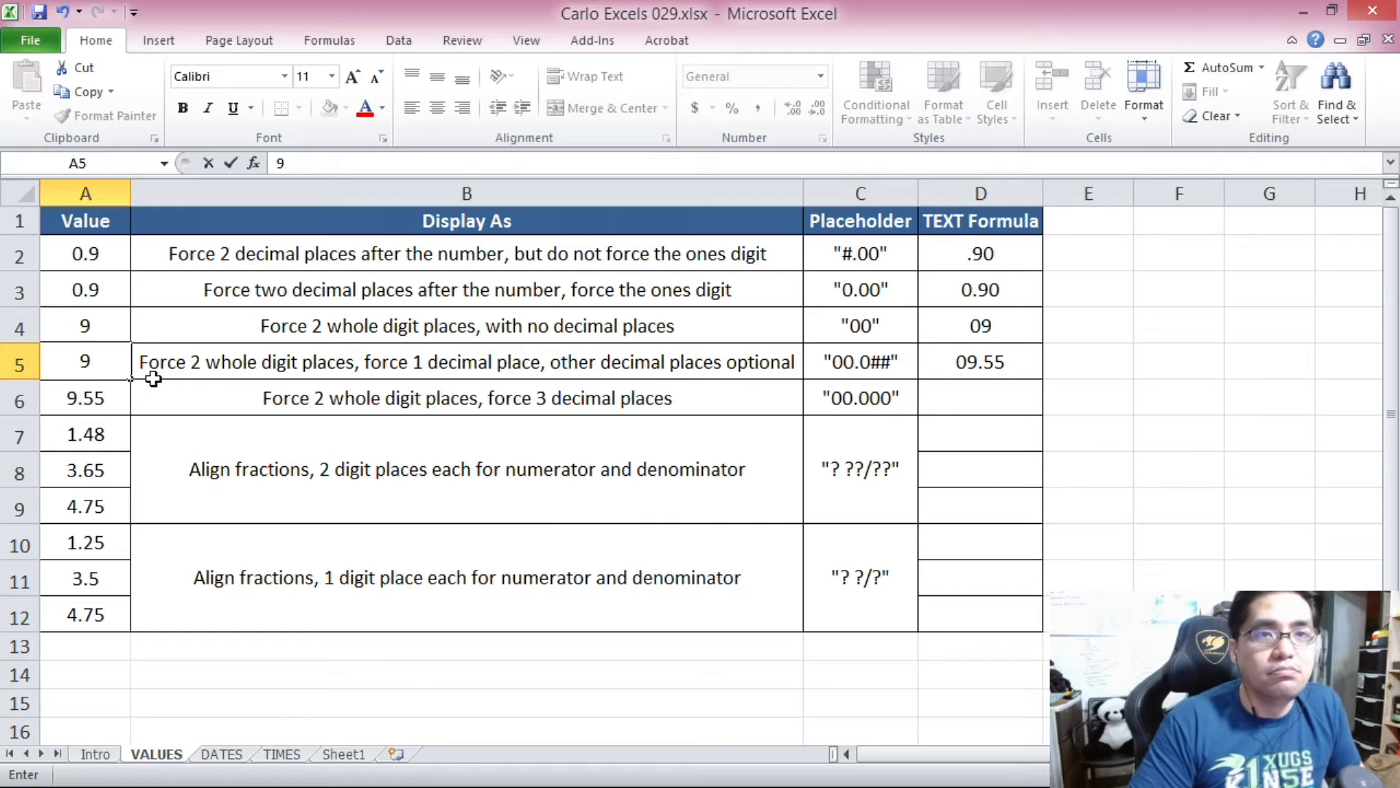
key(Return)
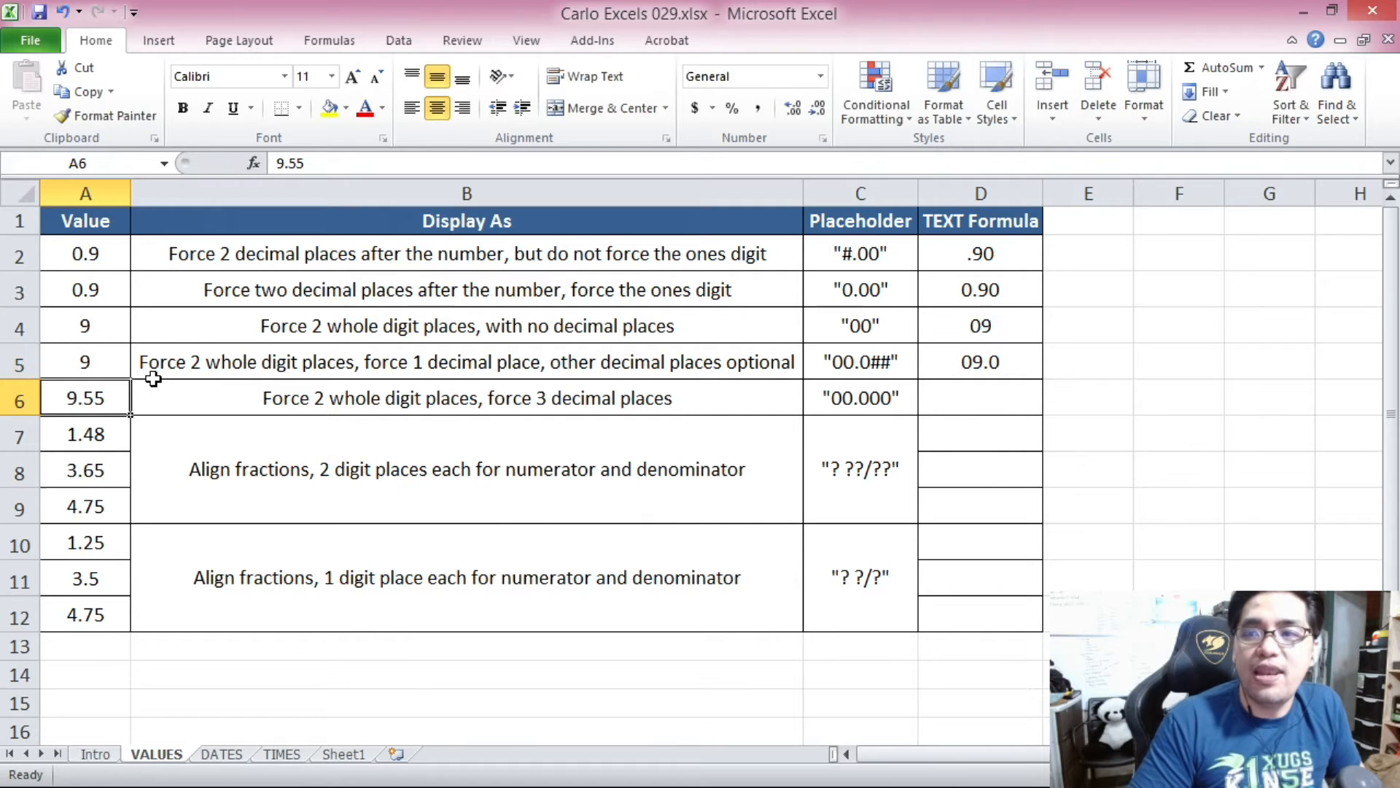
click(983, 363)
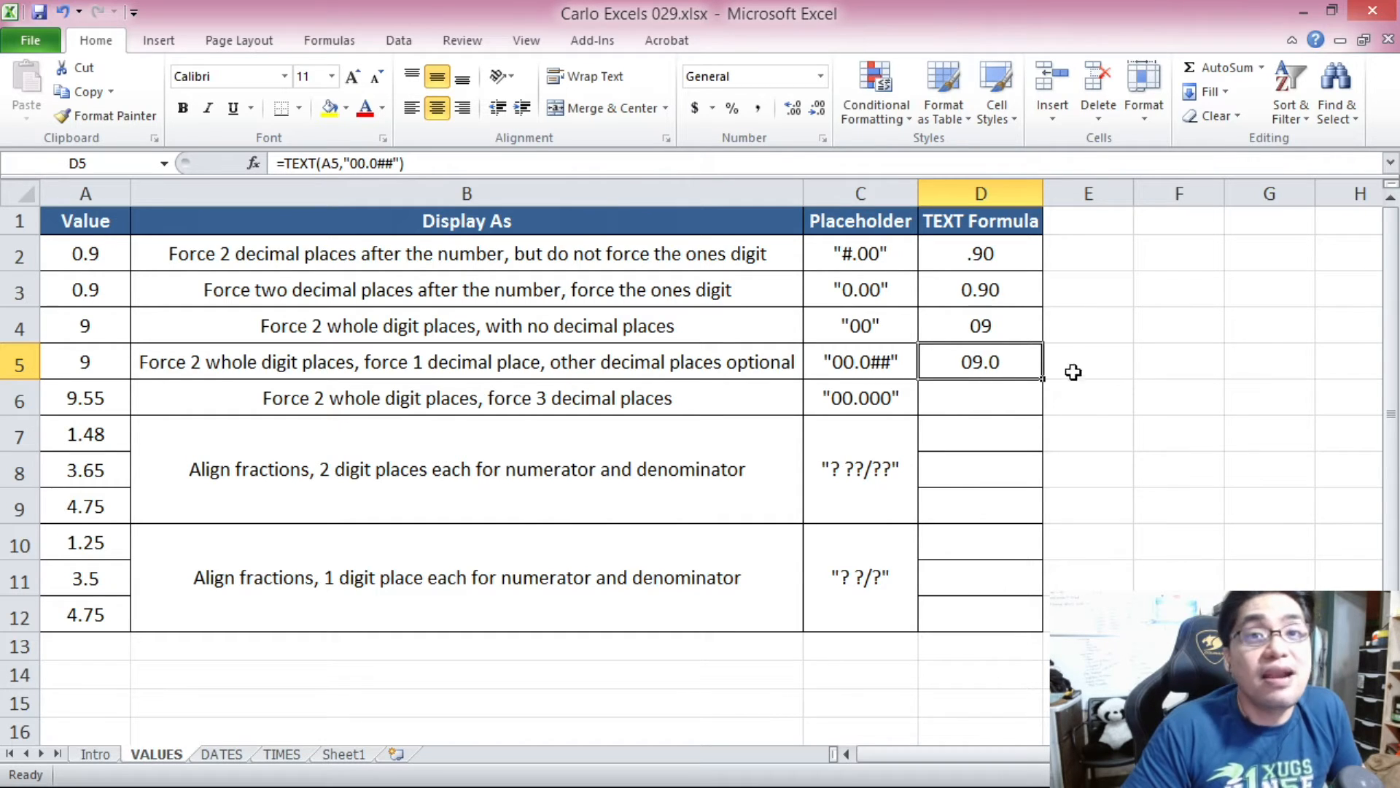
Enter a TEXT formula in cell D6 that formats the value in A6 with the format text "00.000".
key(Down)
key(Left)
key(Left)
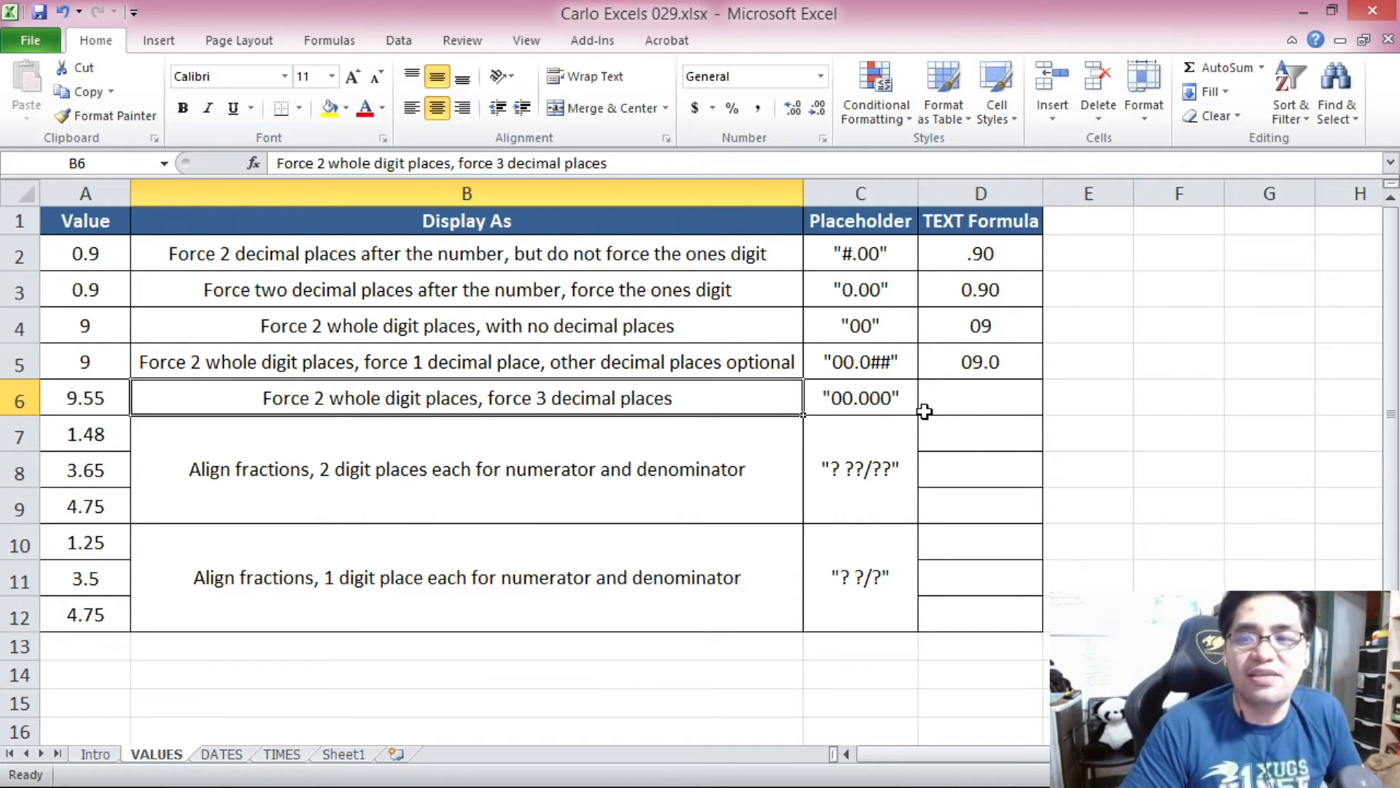
click(900, 394)
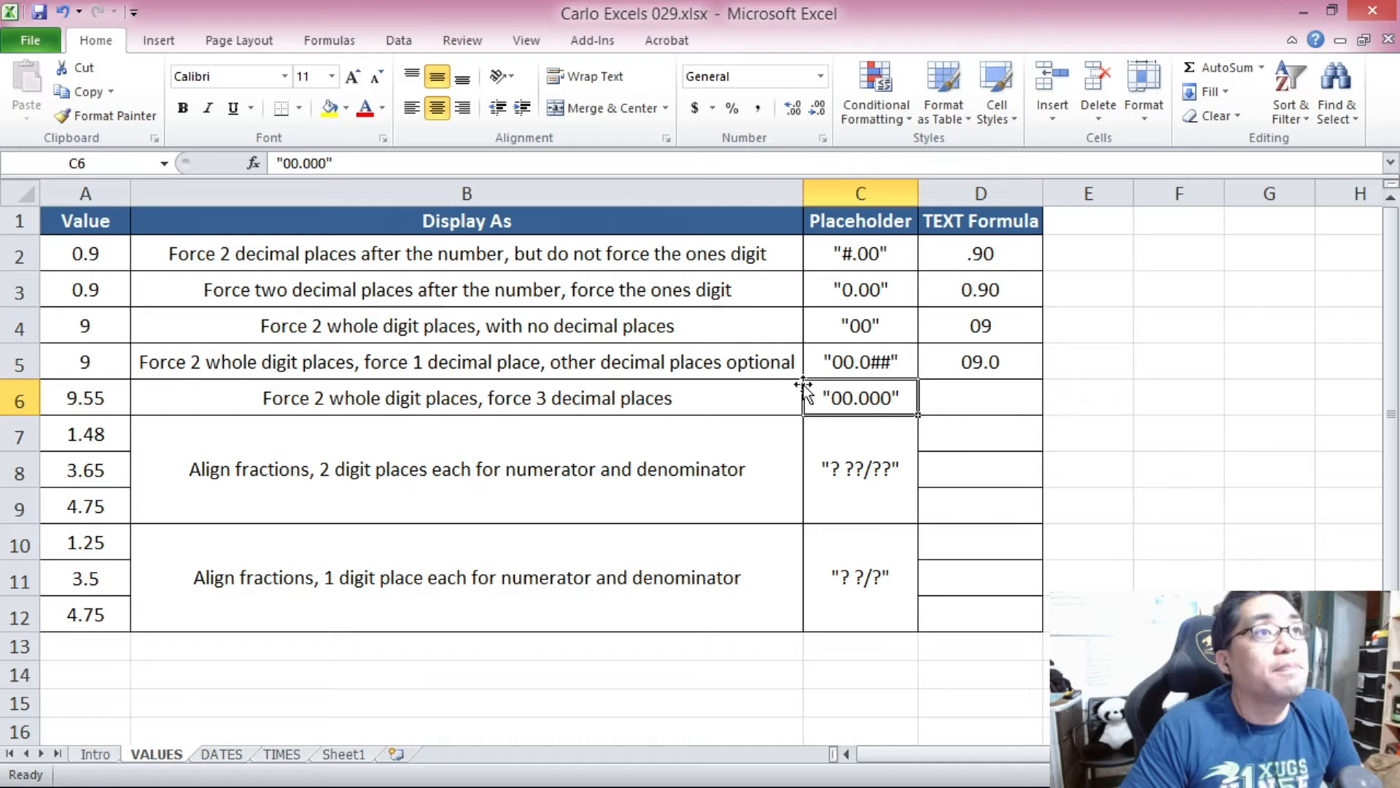
click(965, 408)
text(=TEXT()
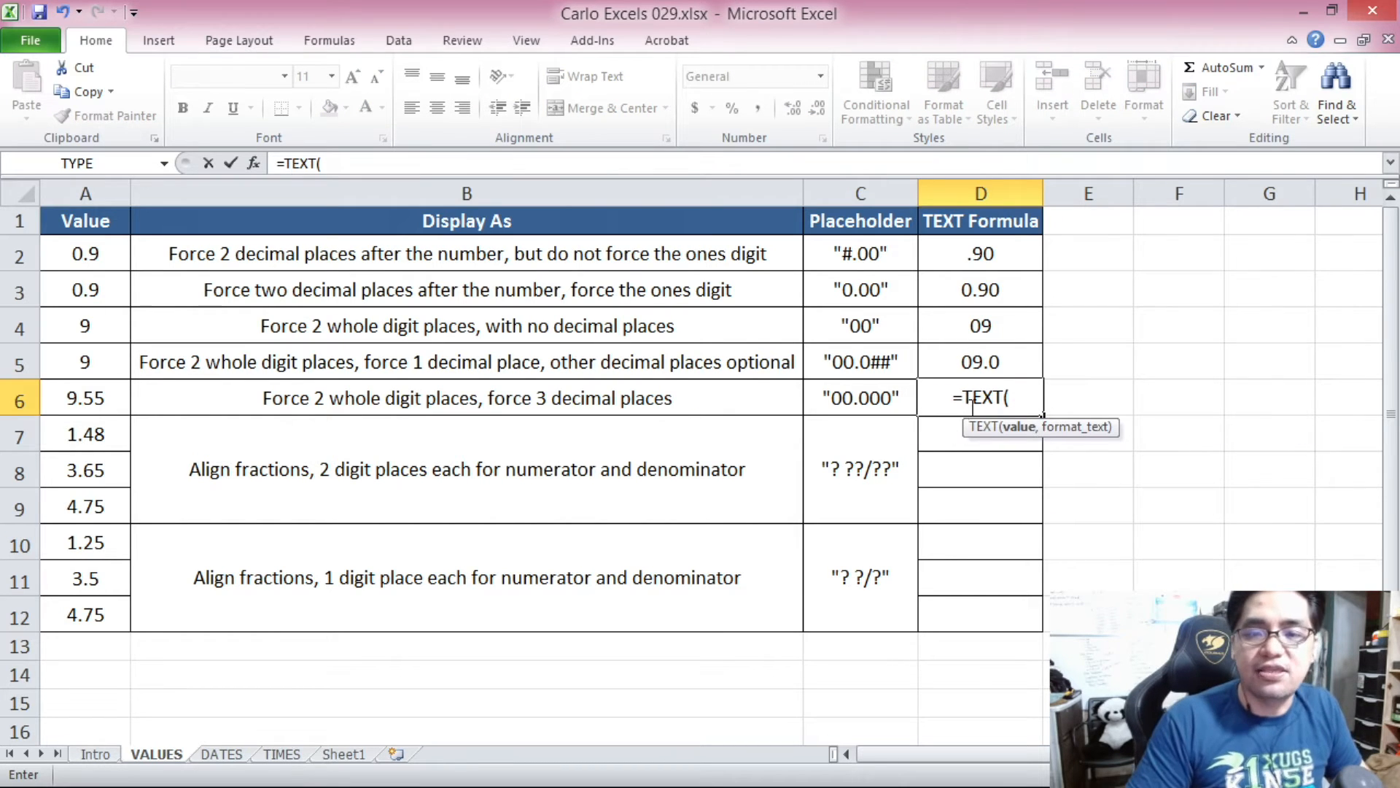
click(108, 400)
text(,")
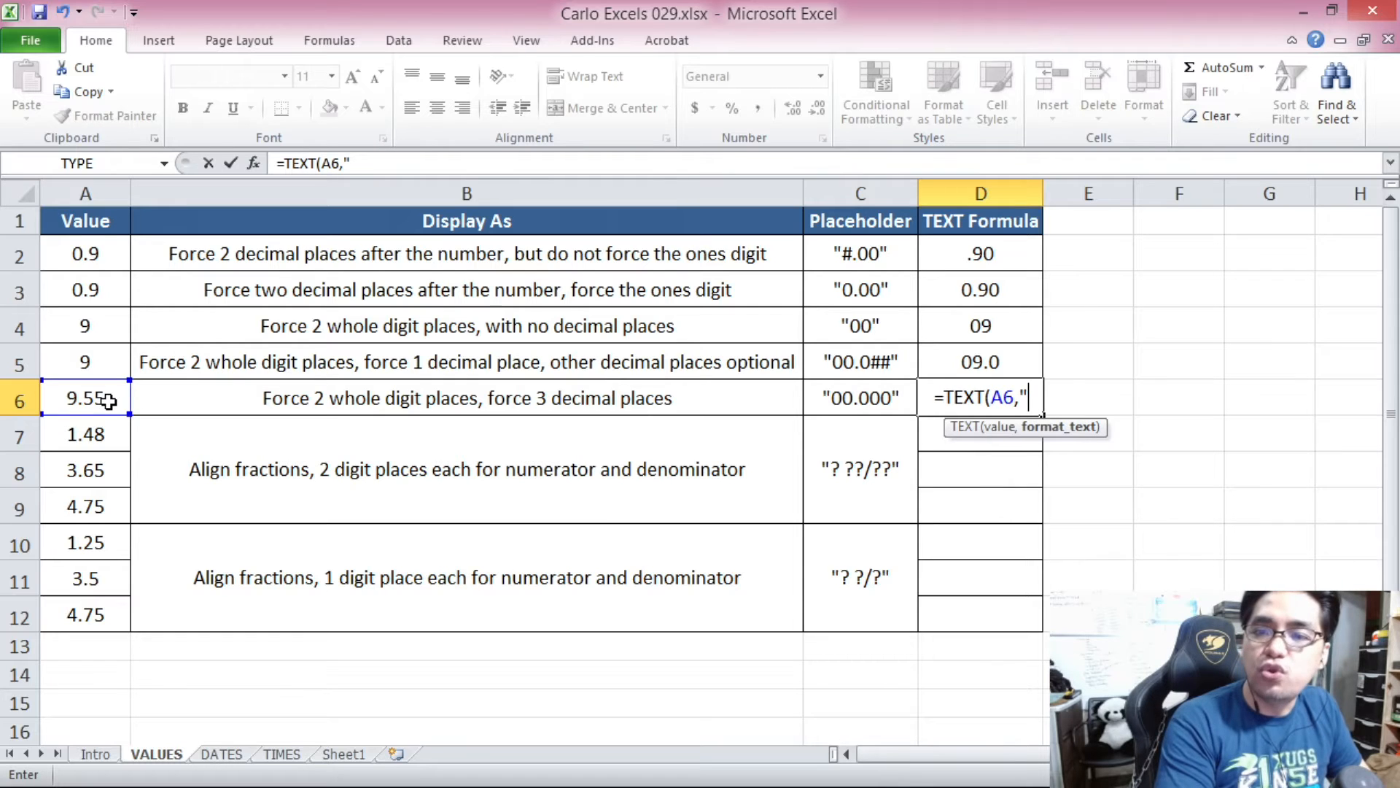
text(00.)
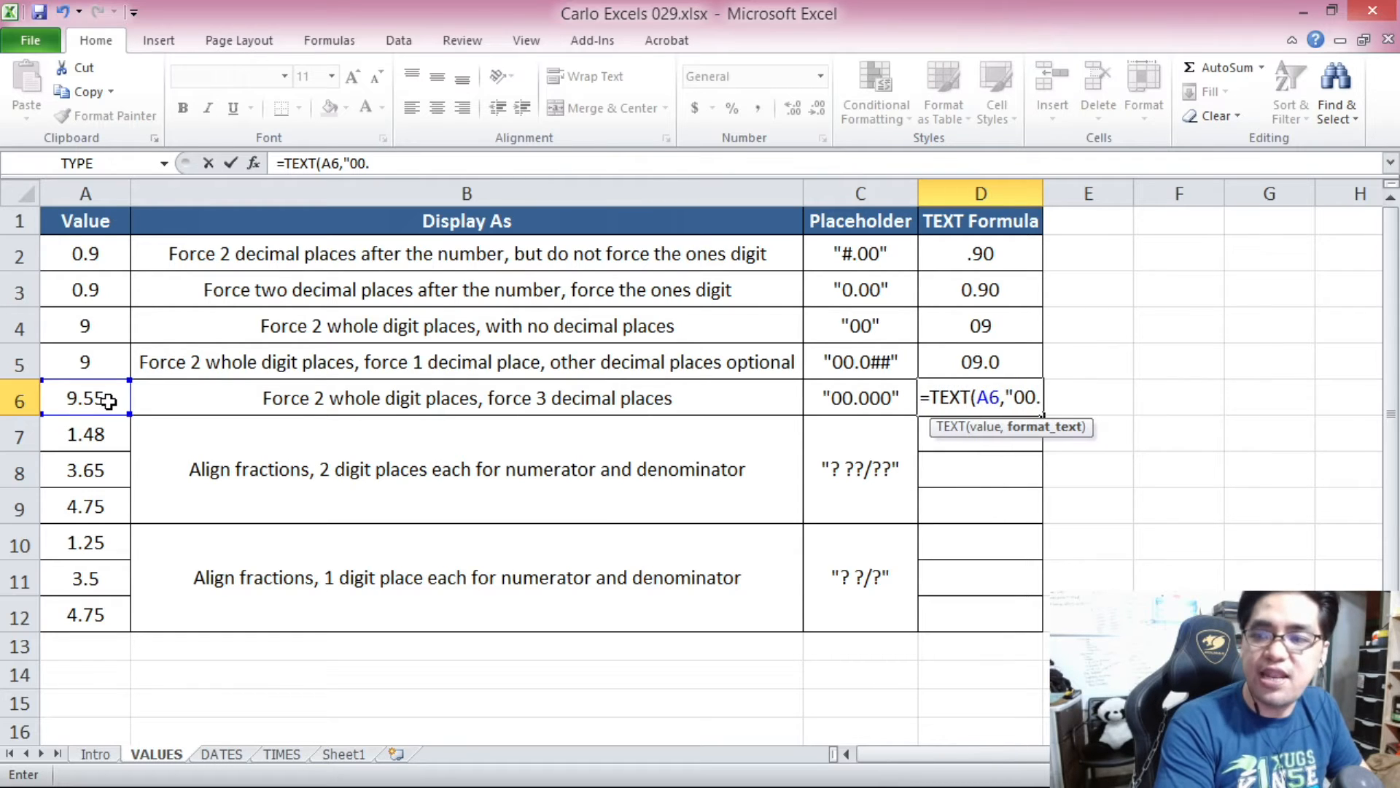
text(000"))
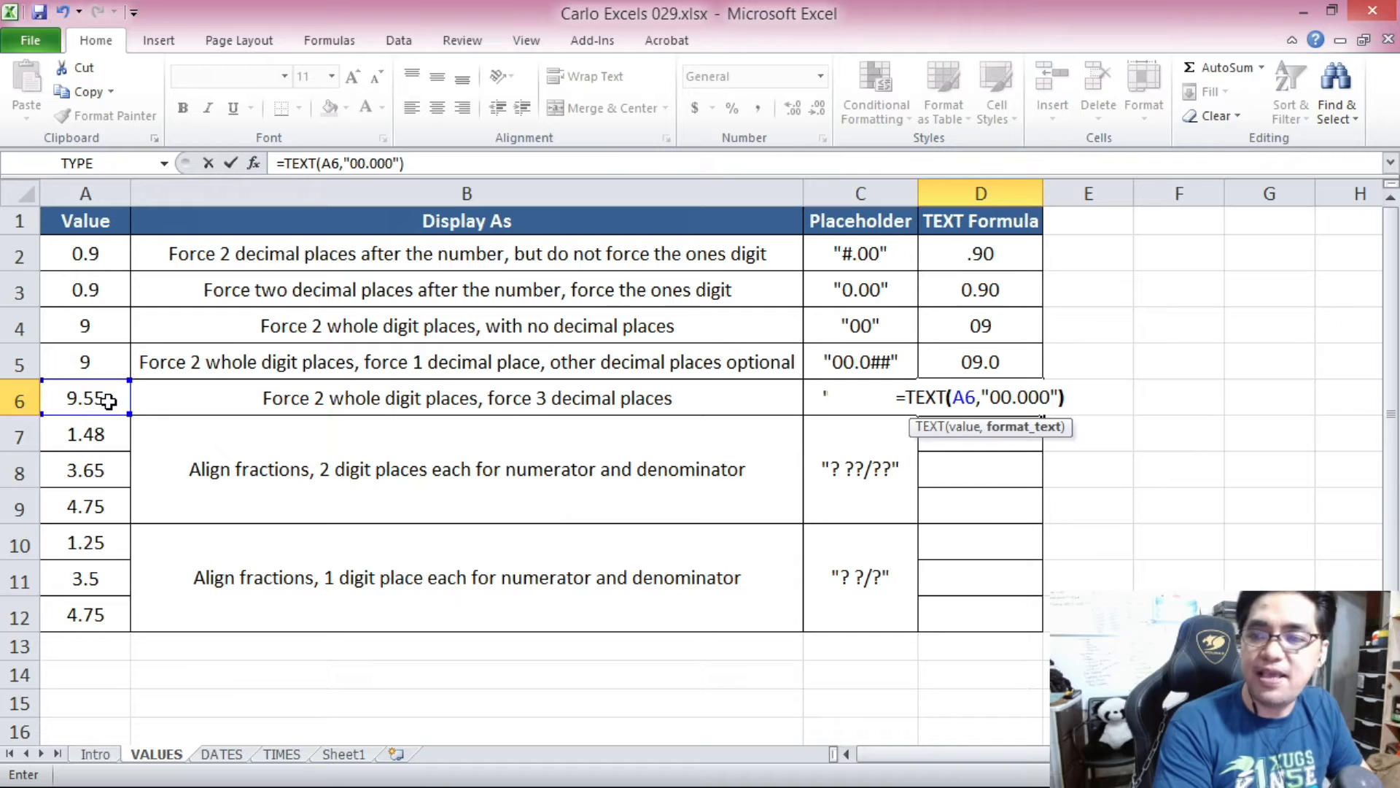
key(Return)
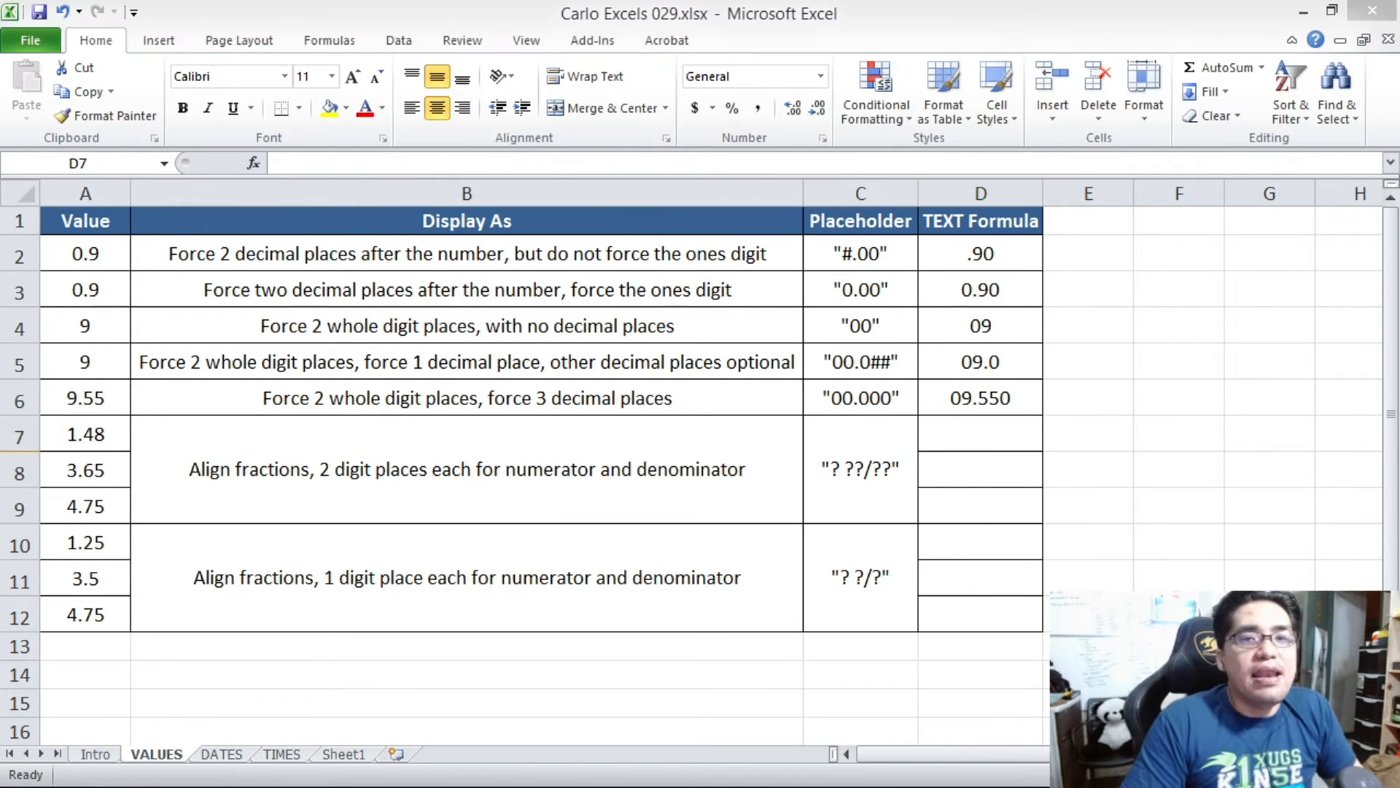
Enter a TEXT formula in cell D7 that formats the value in A7 as a fraction with the format text "? ??/??".
click(865, 475)
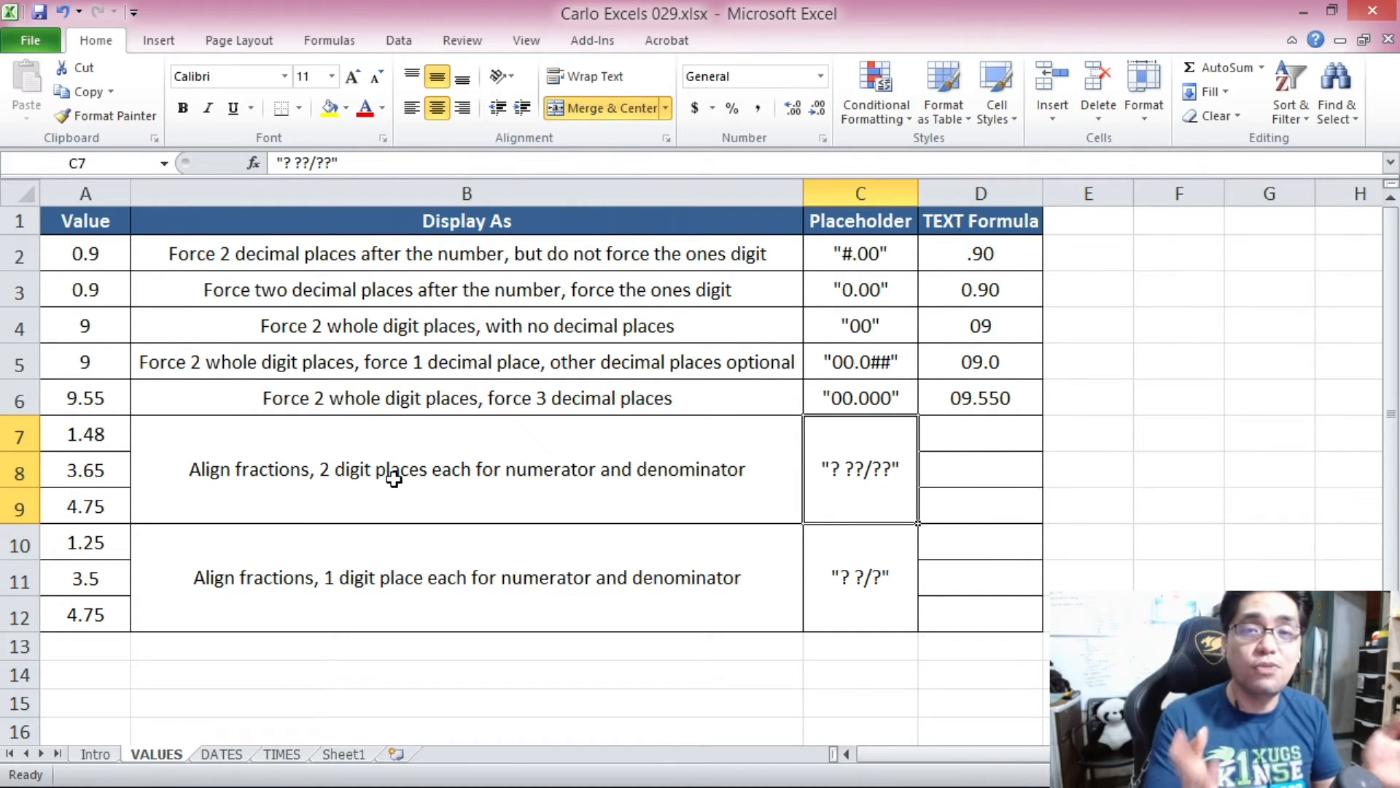
click(305, 473)
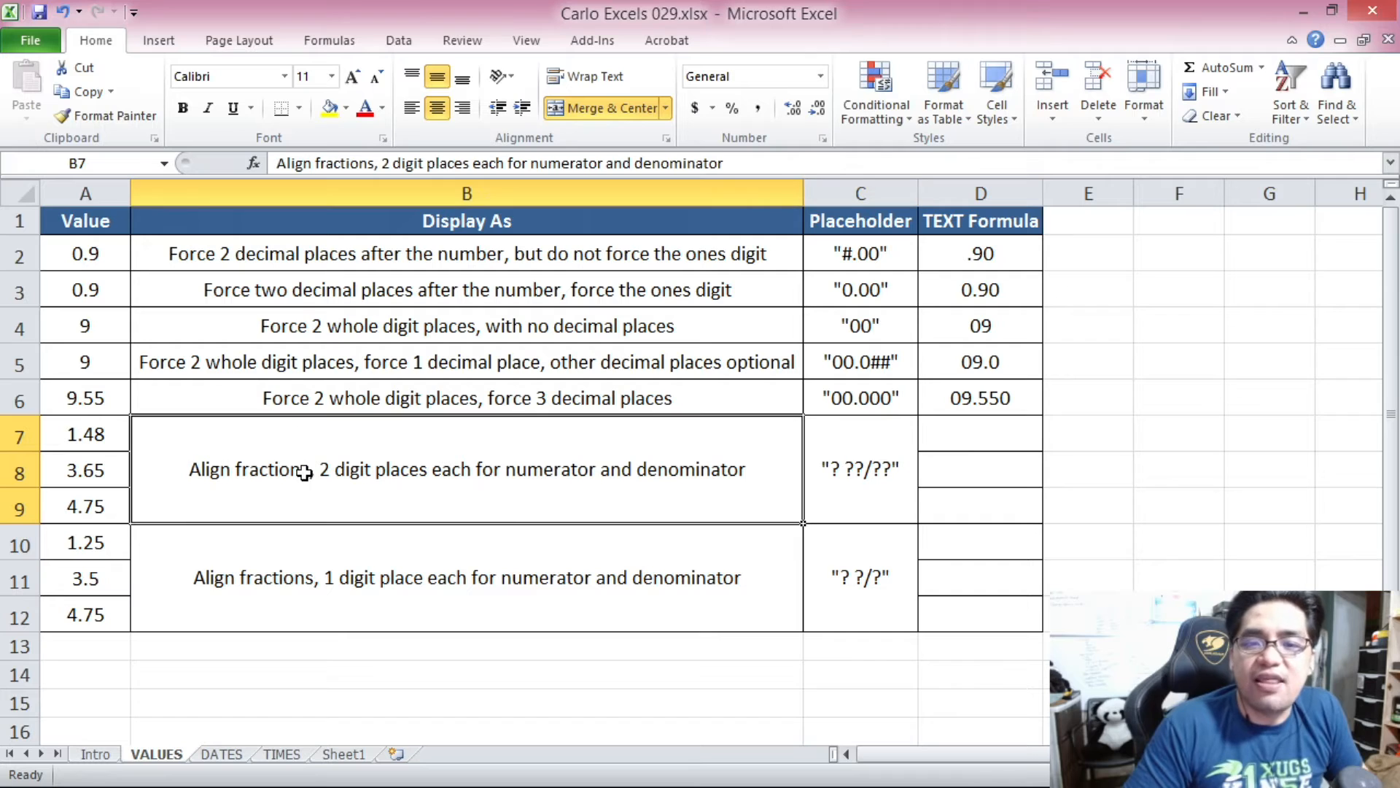
click(97, 434)
drag(97, 434, 107, 500)
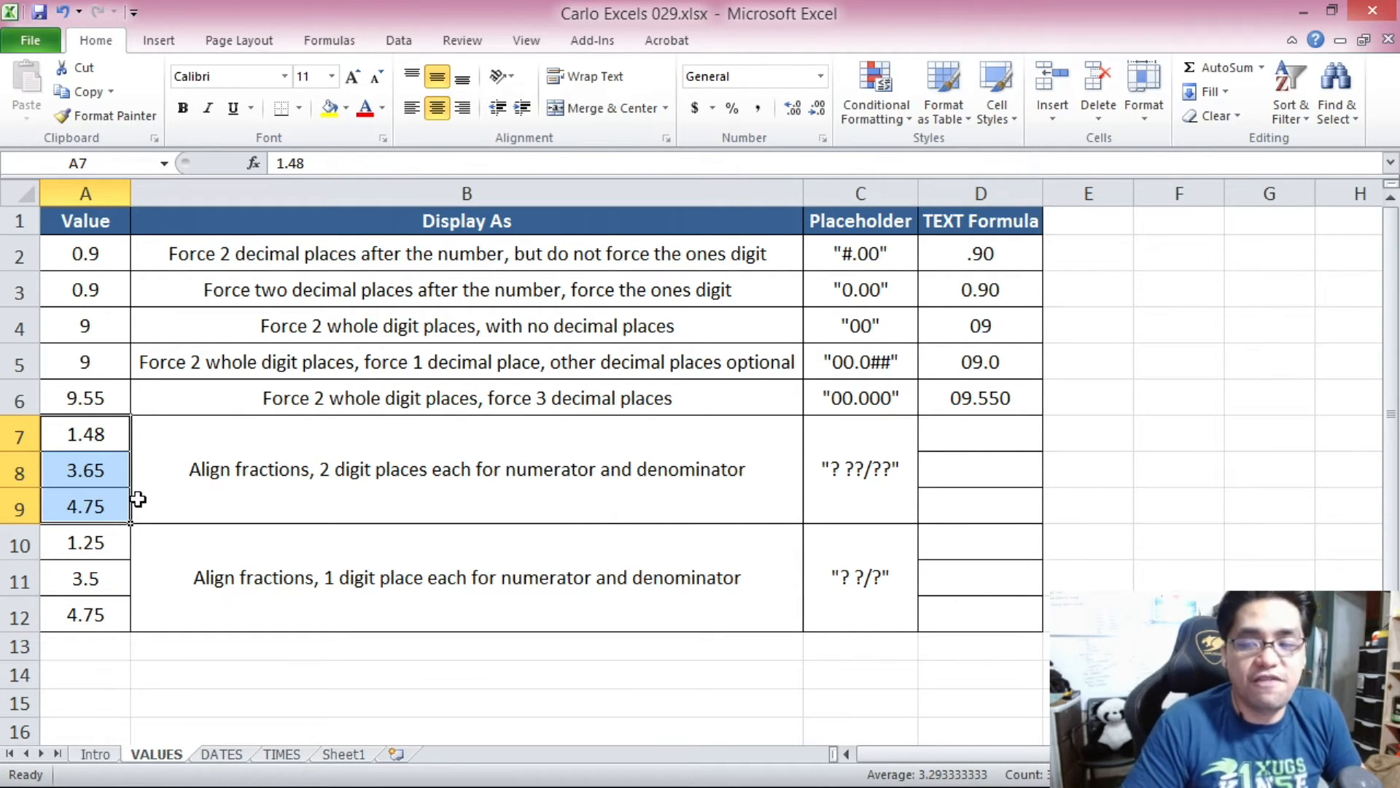
click(249, 485)
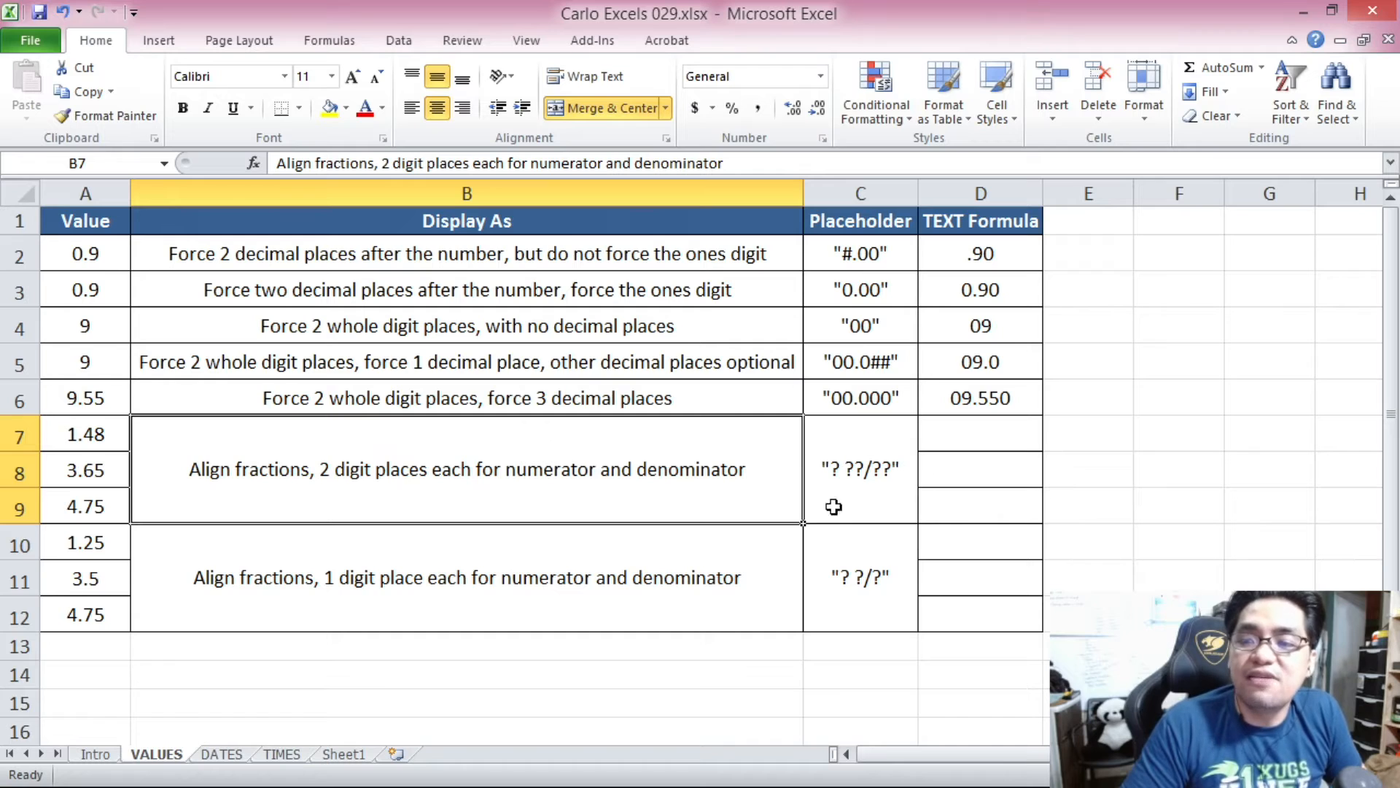
click(824, 428)
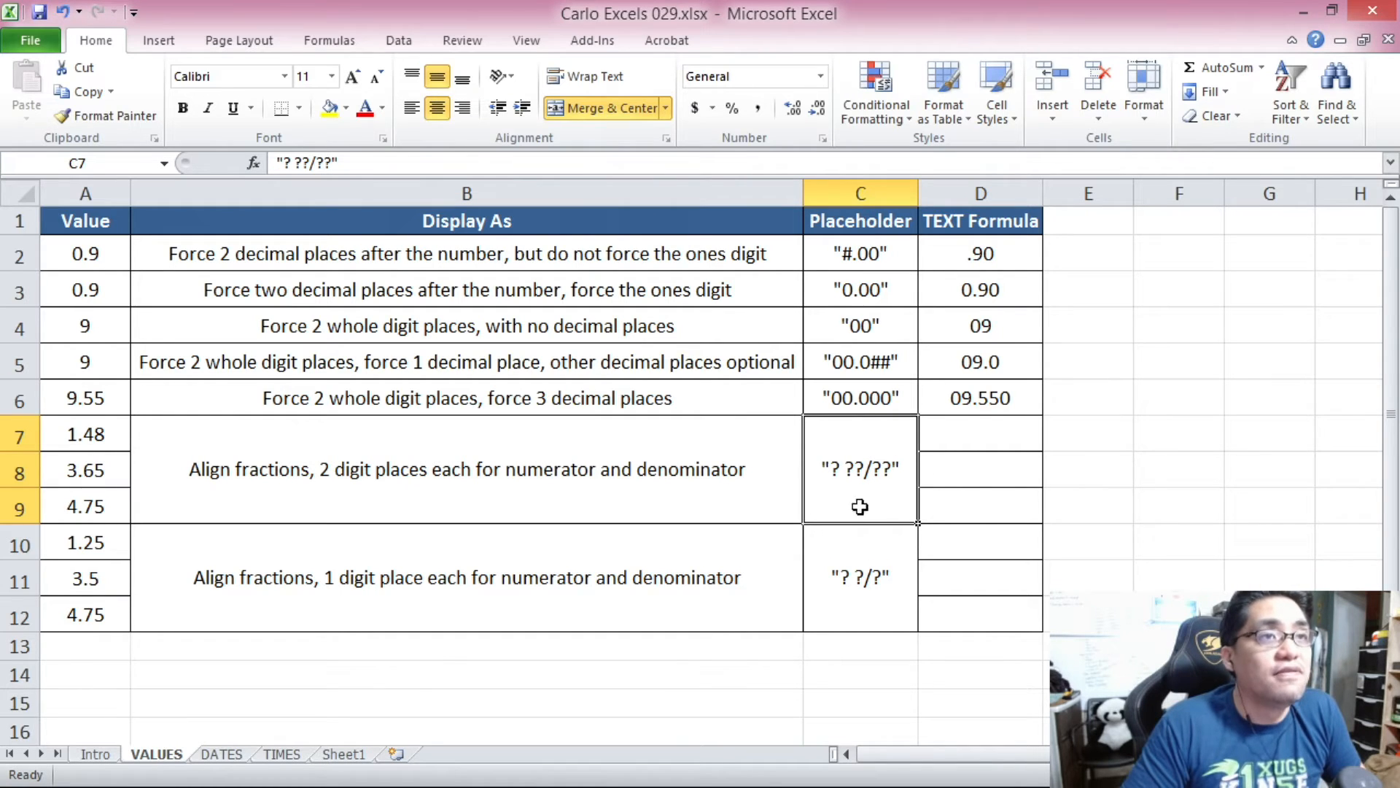
click(1014, 446)
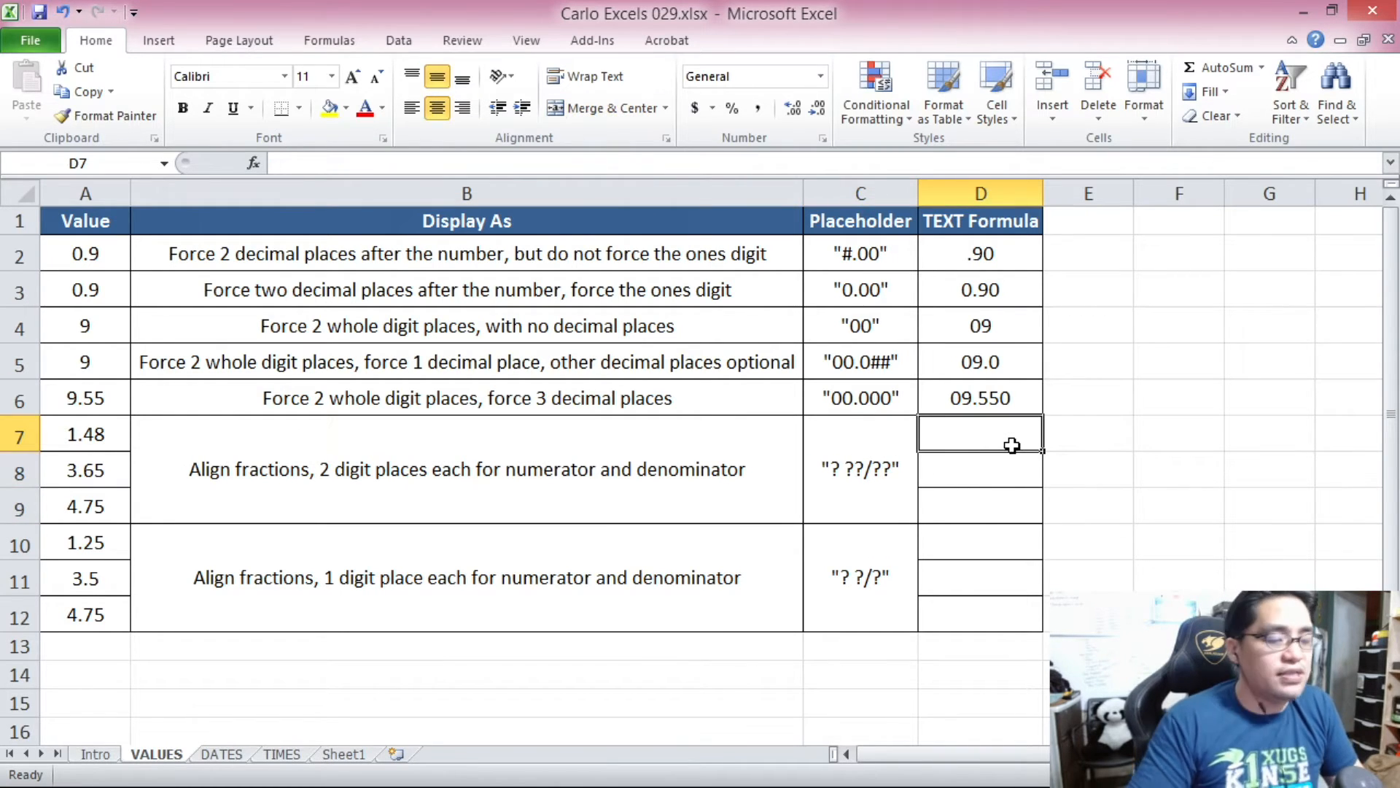
text(=TEXT()
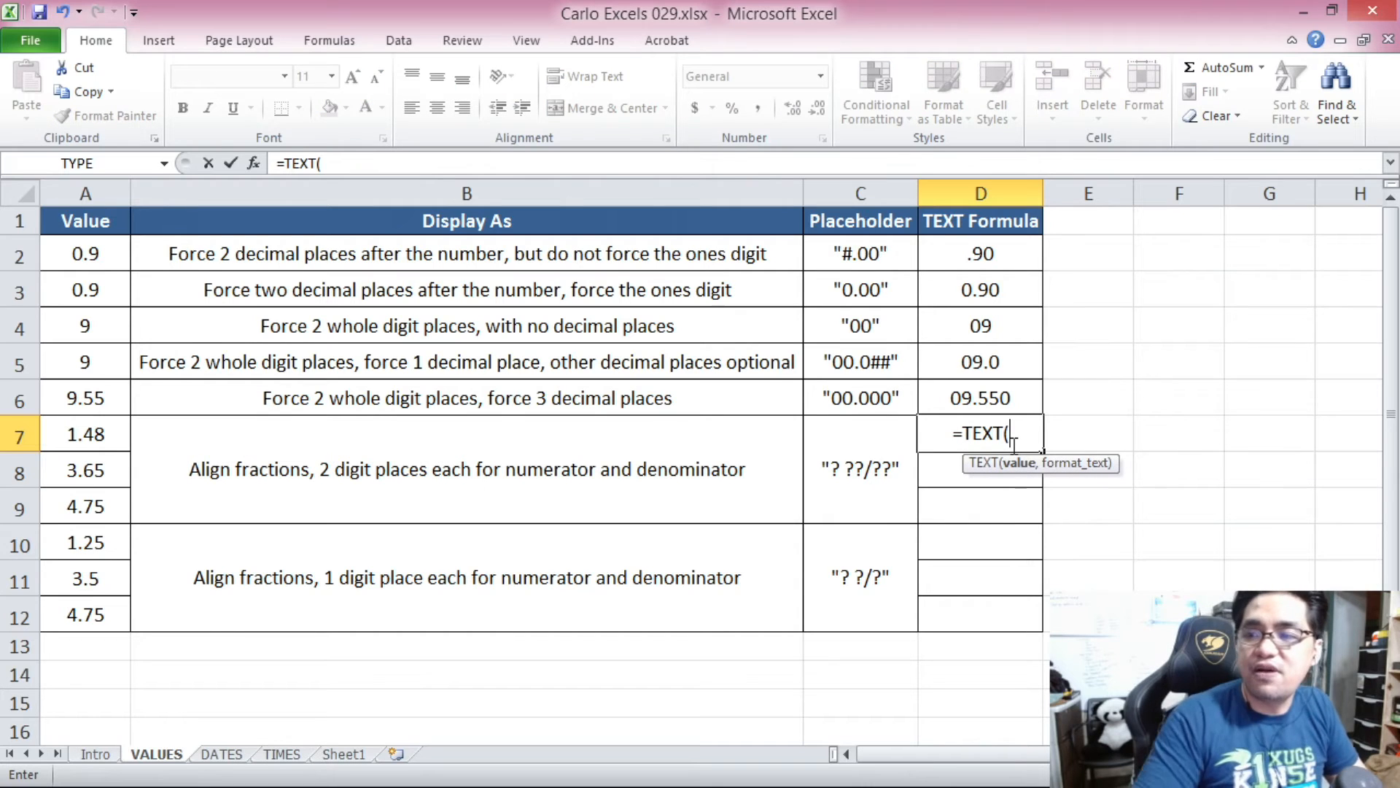
click(117, 436)
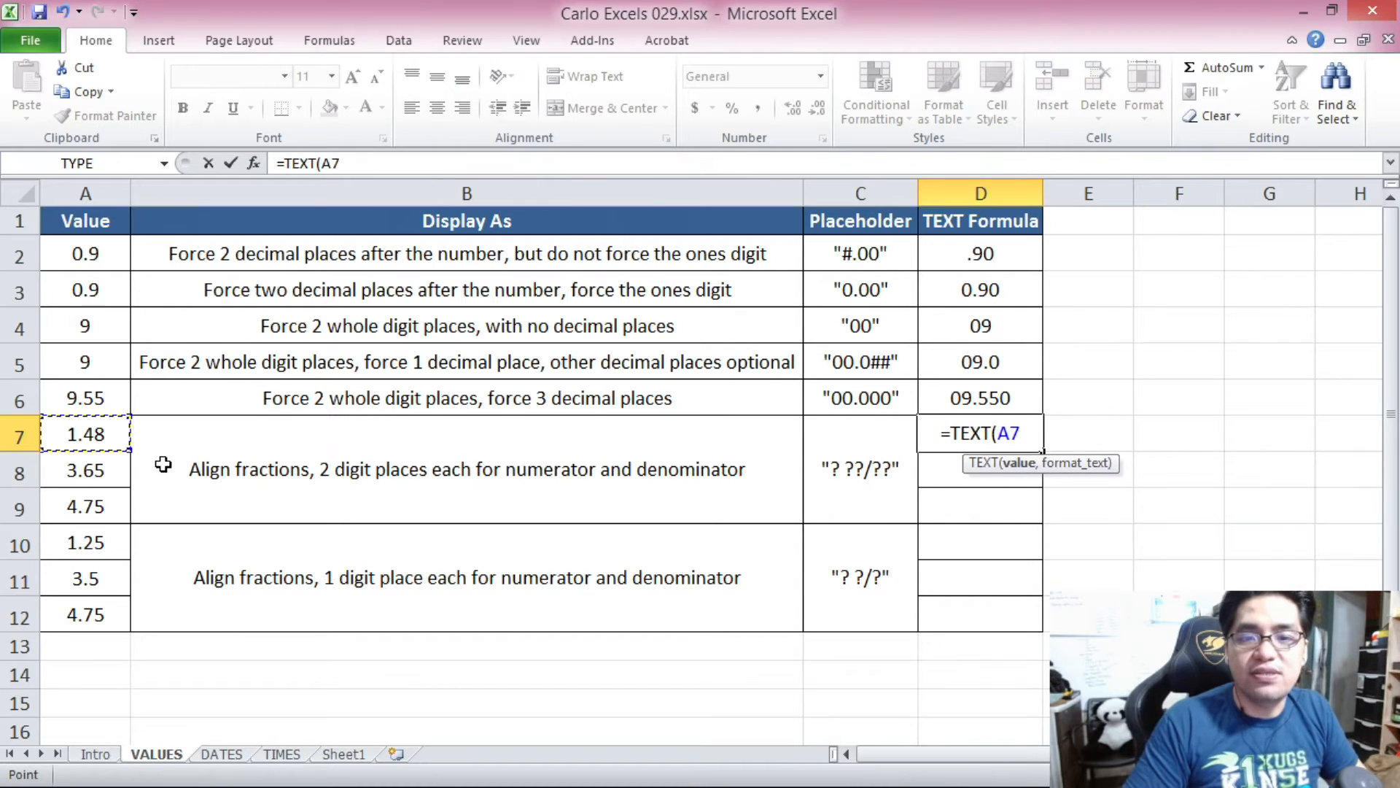
text(,)
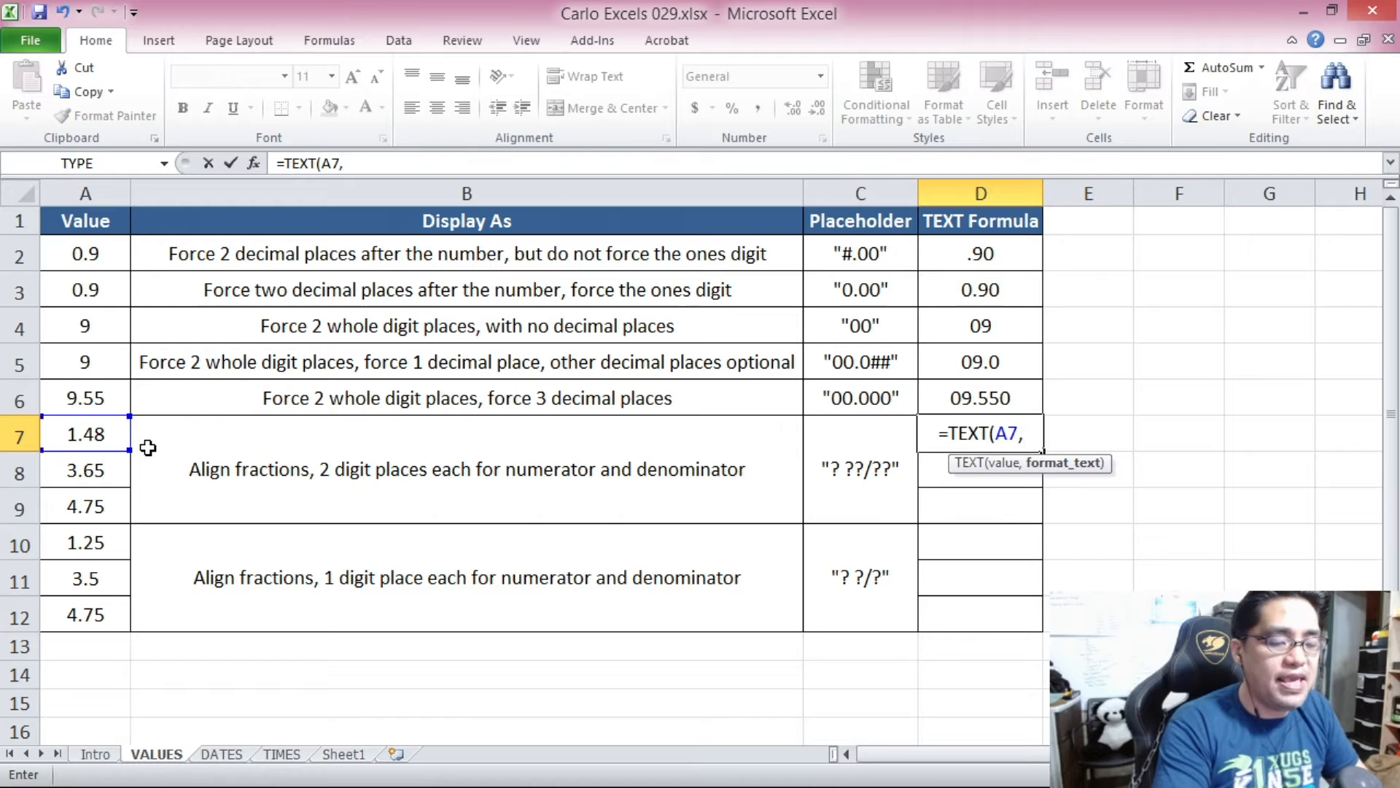
text(")
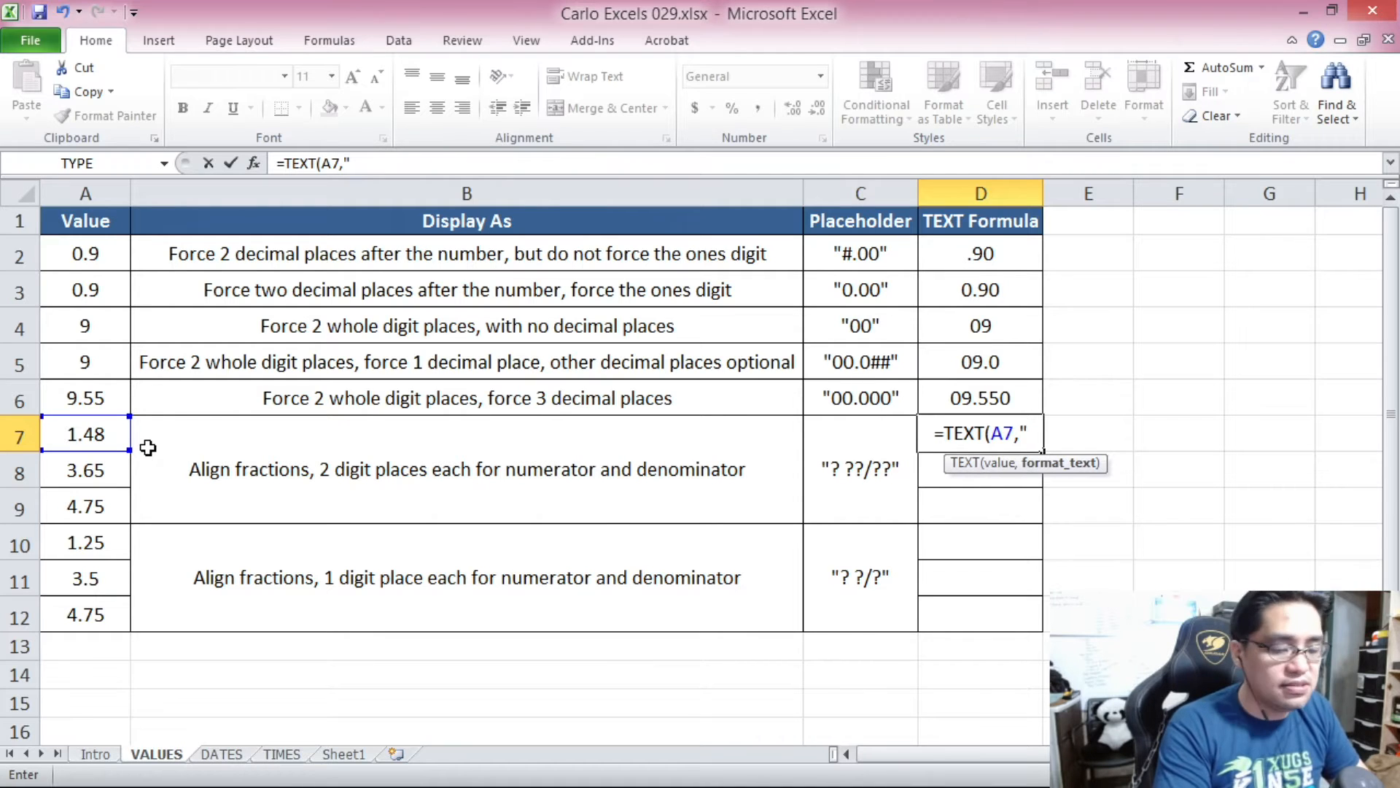
text(? ??/??"))
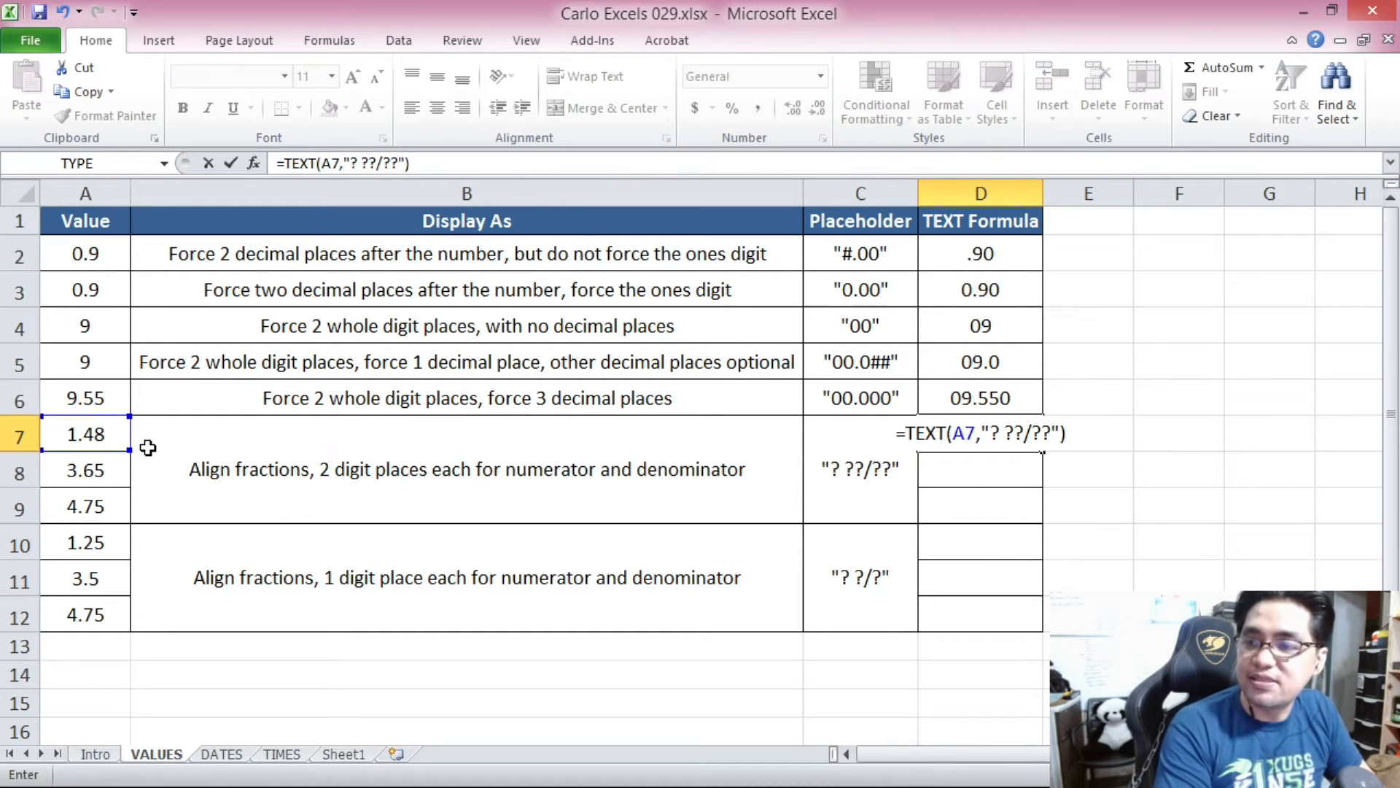
key(Return)
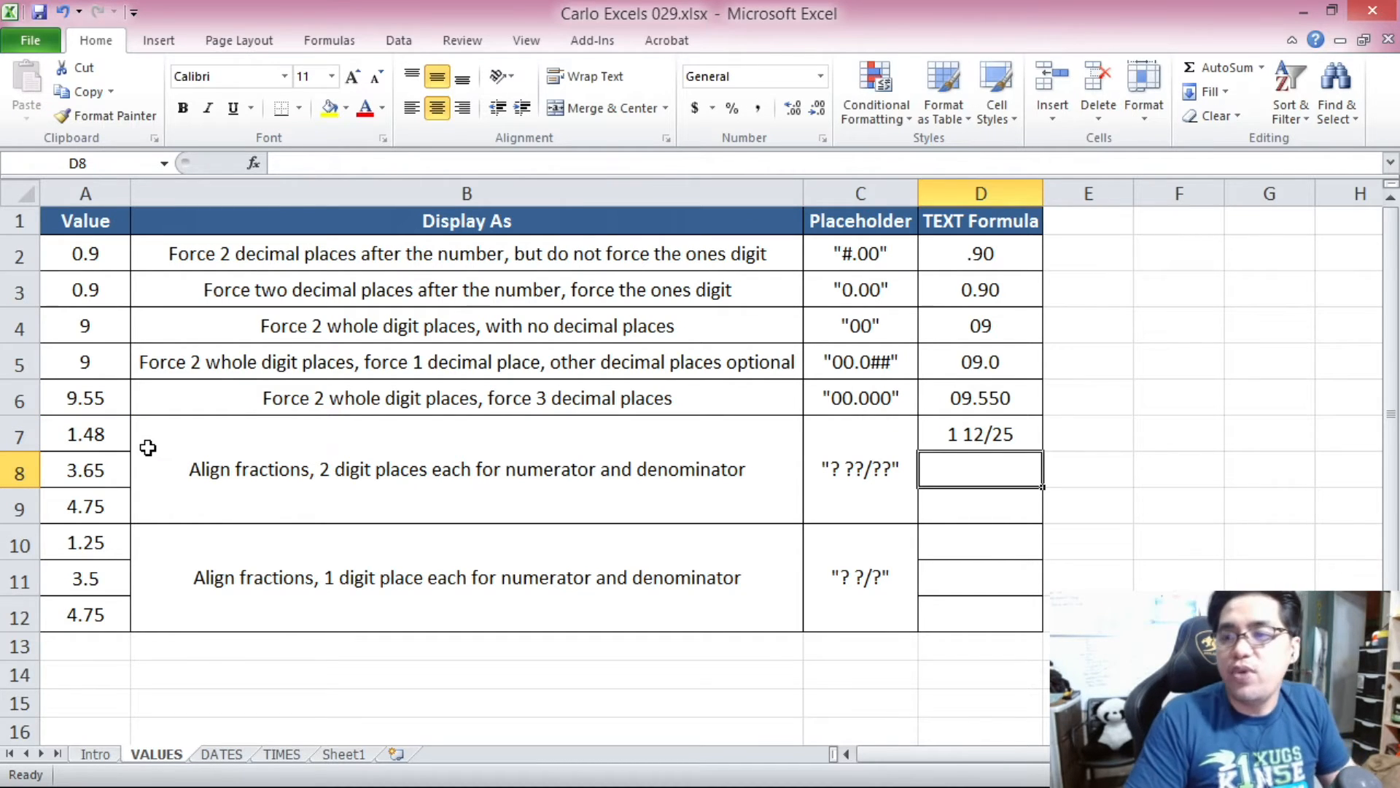
Copy the fraction formula from D7 into cells D8 and D9.
click(1006, 433)
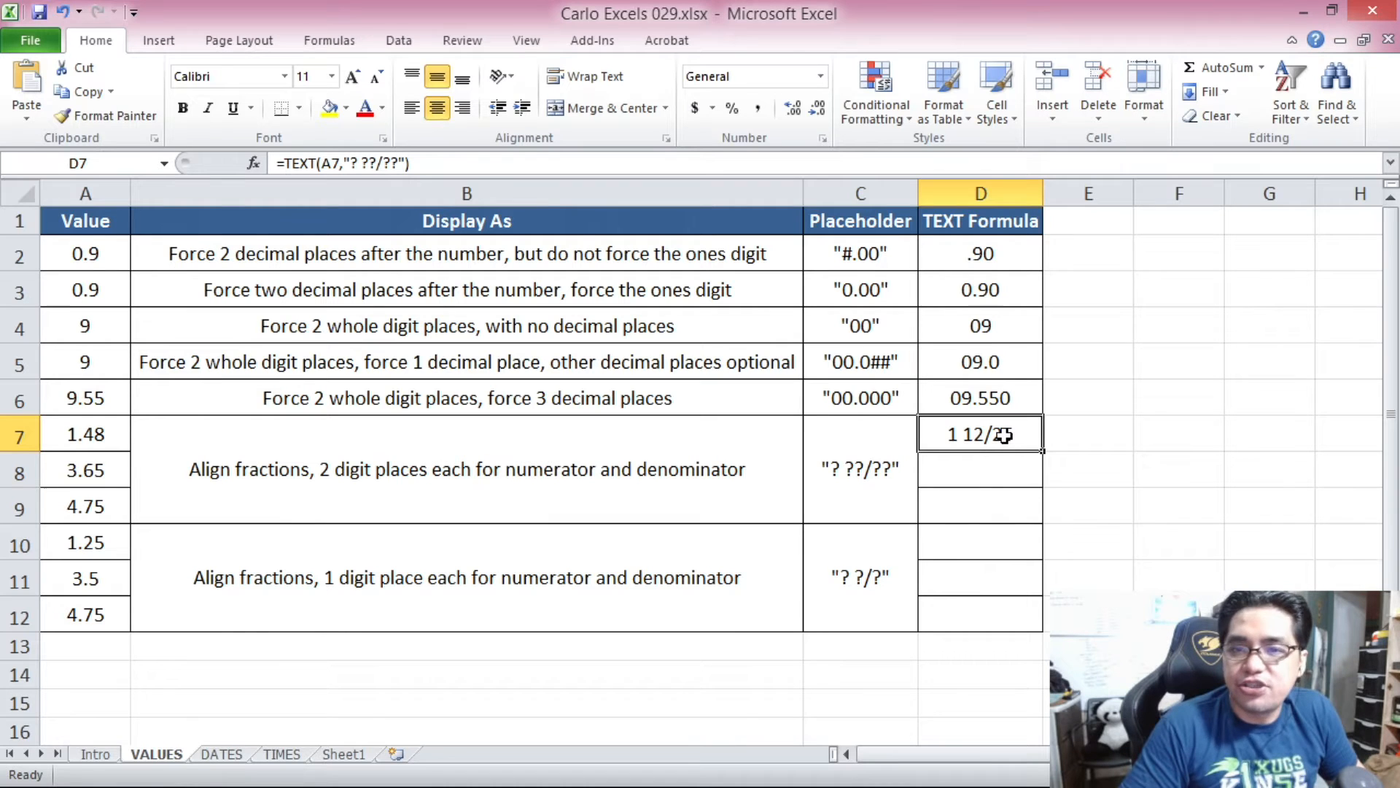
key(ctrl+c)
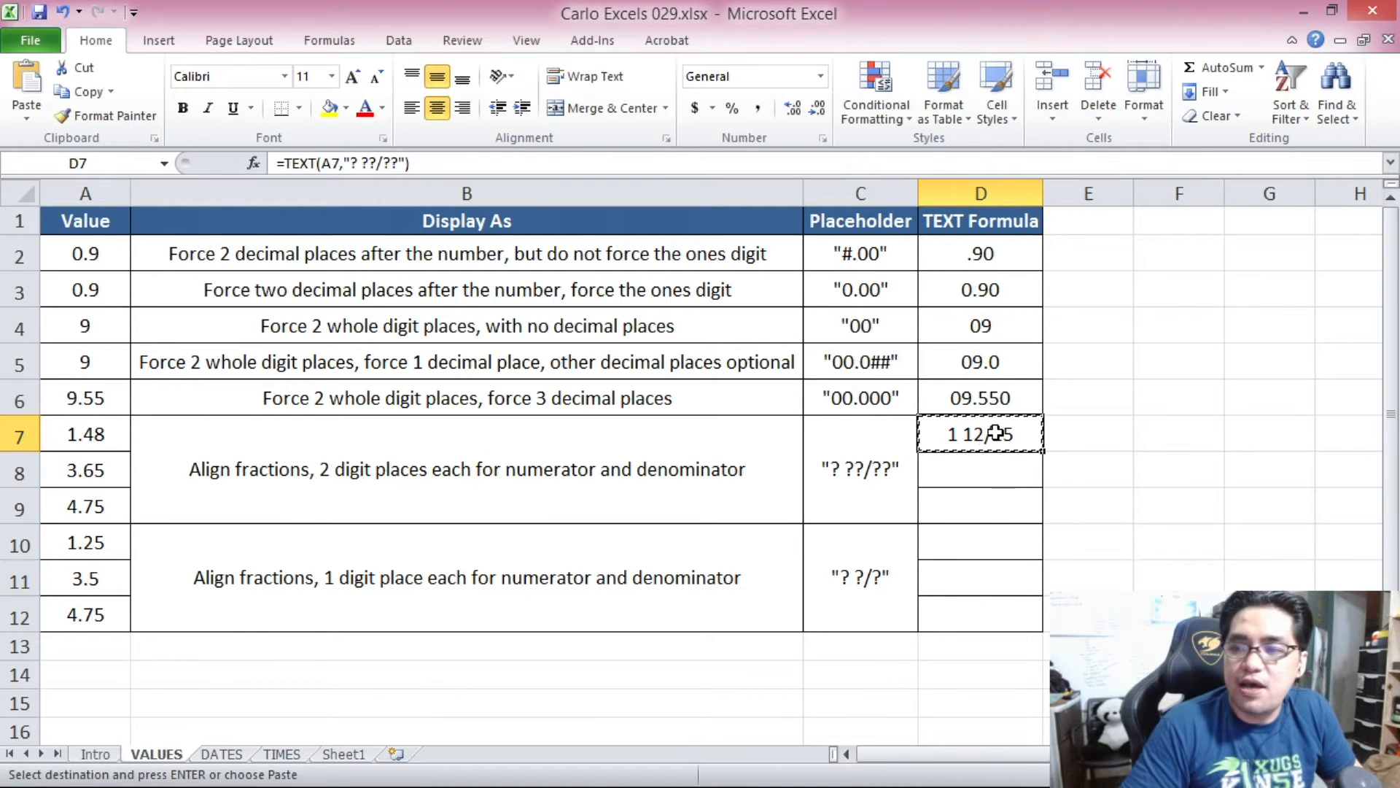
drag(1005, 469, 1006, 504)
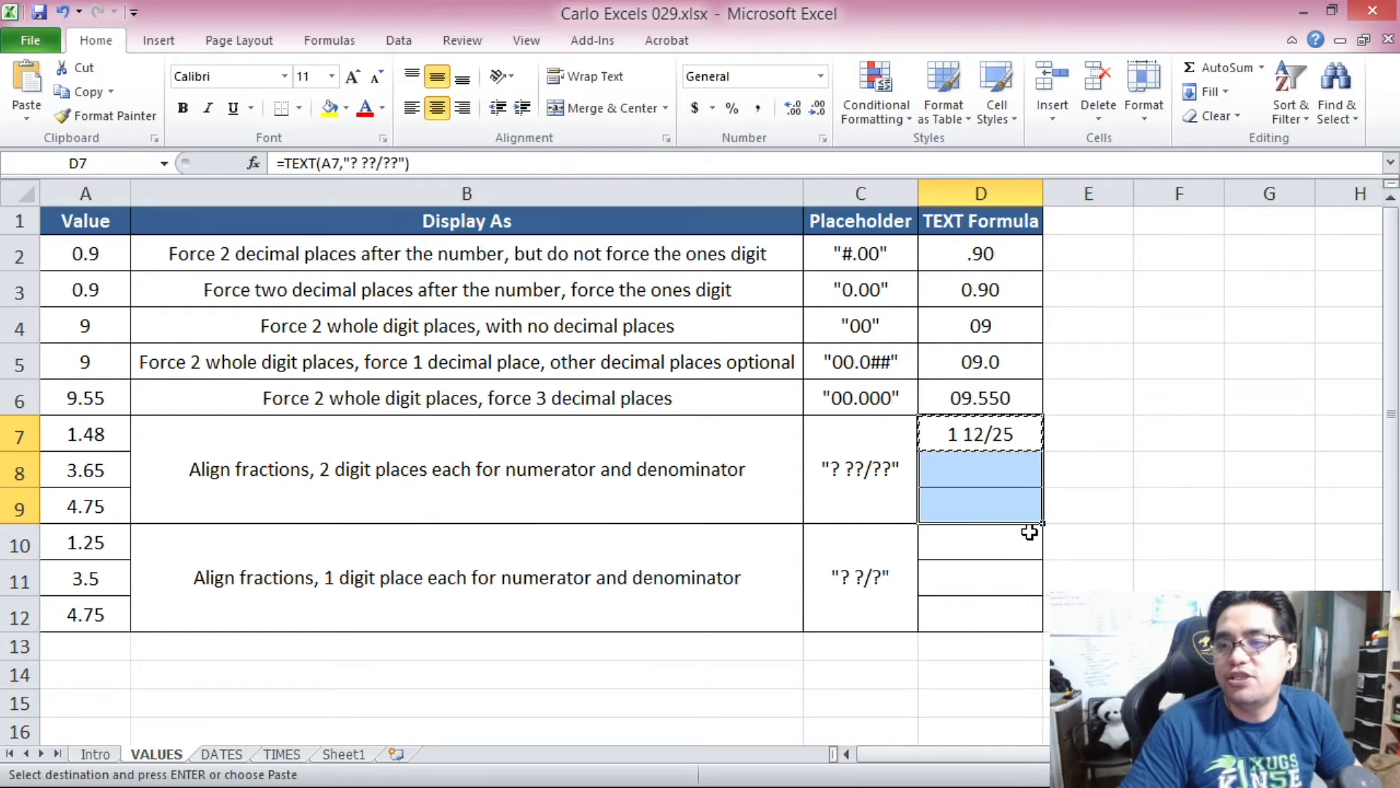
key(ctrl+v)
Compare the fractions in D7:D9 and their alignment with the values in A7:A9, and read the description for rows 10 to 12.
key(Right)
click(1026, 442)
click(937, 485)
click(125, 476)
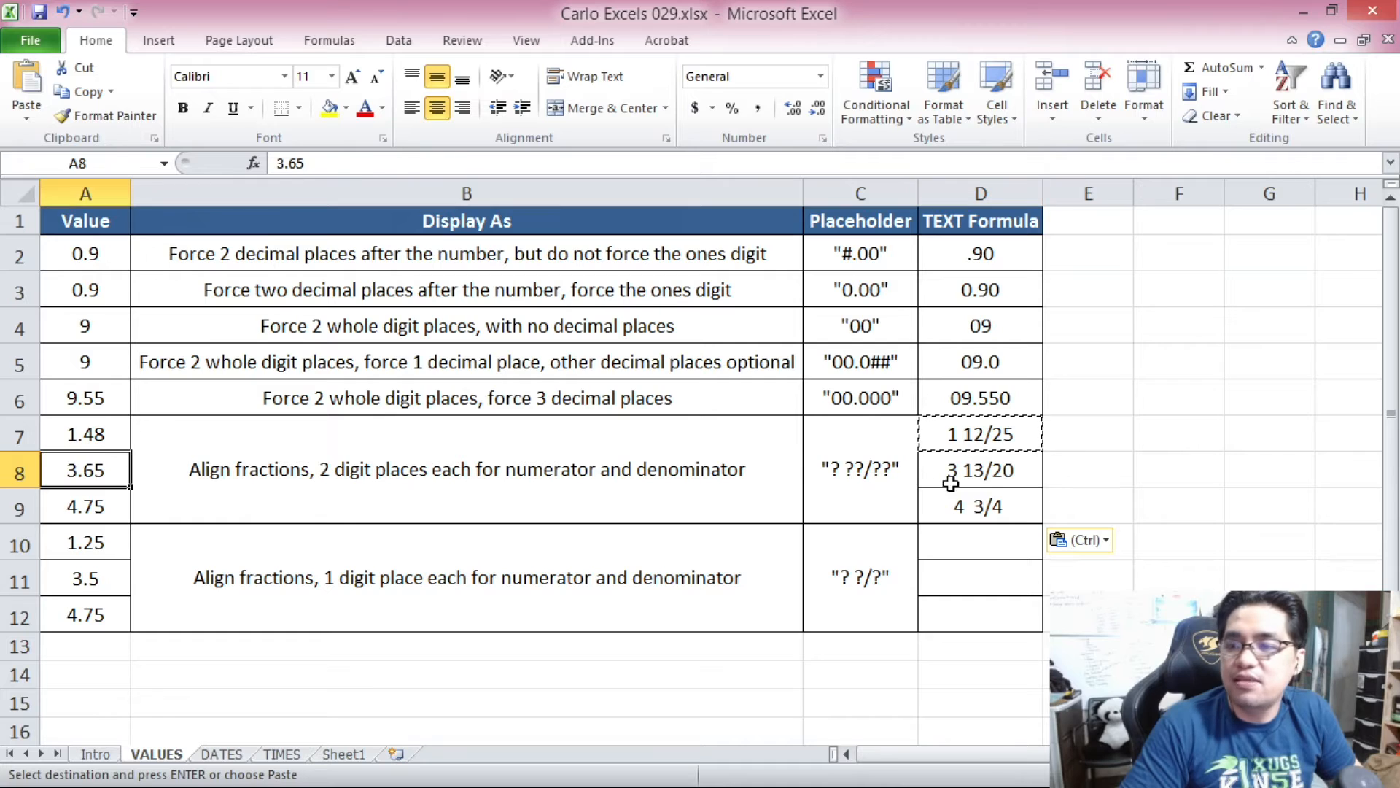
click(981, 505)
click(106, 494)
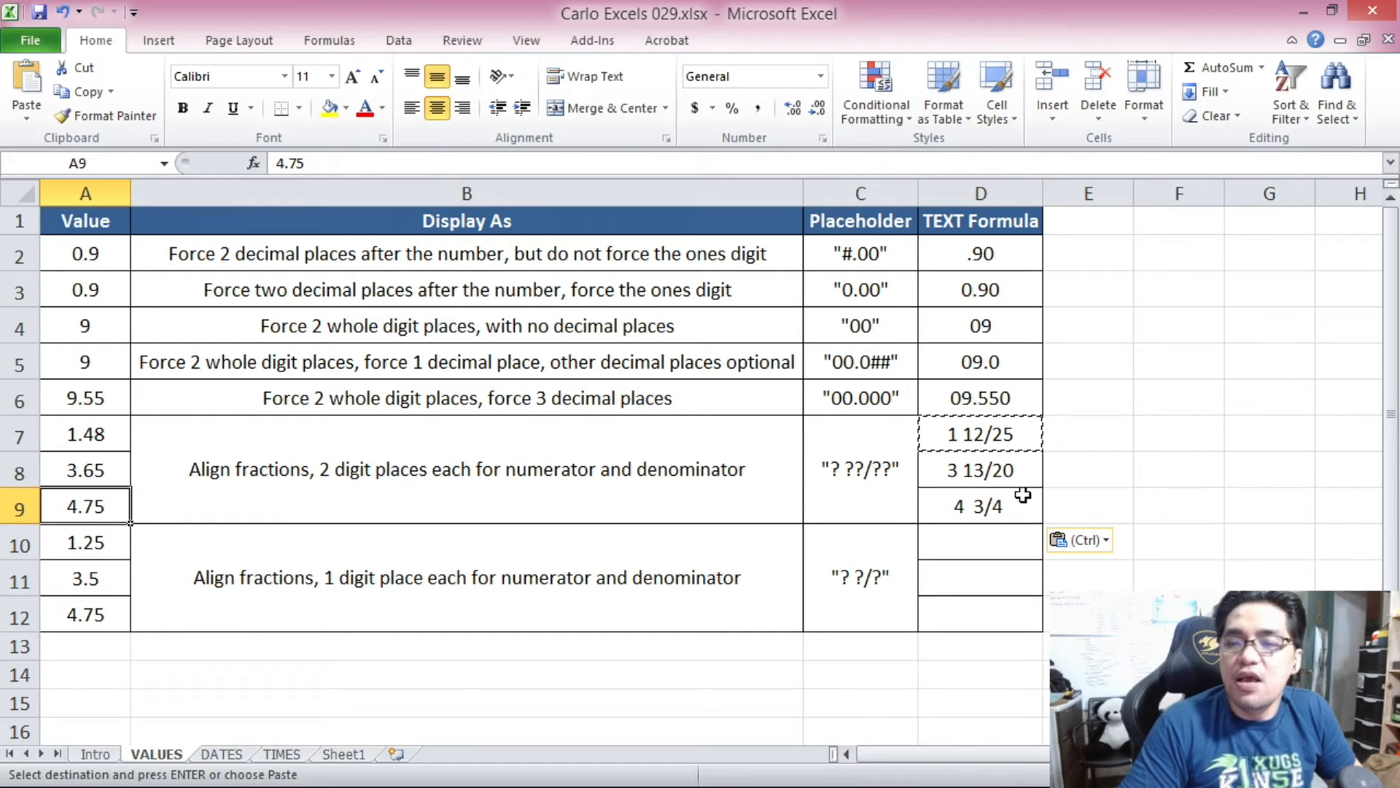
key(Escape)
click(1005, 436)
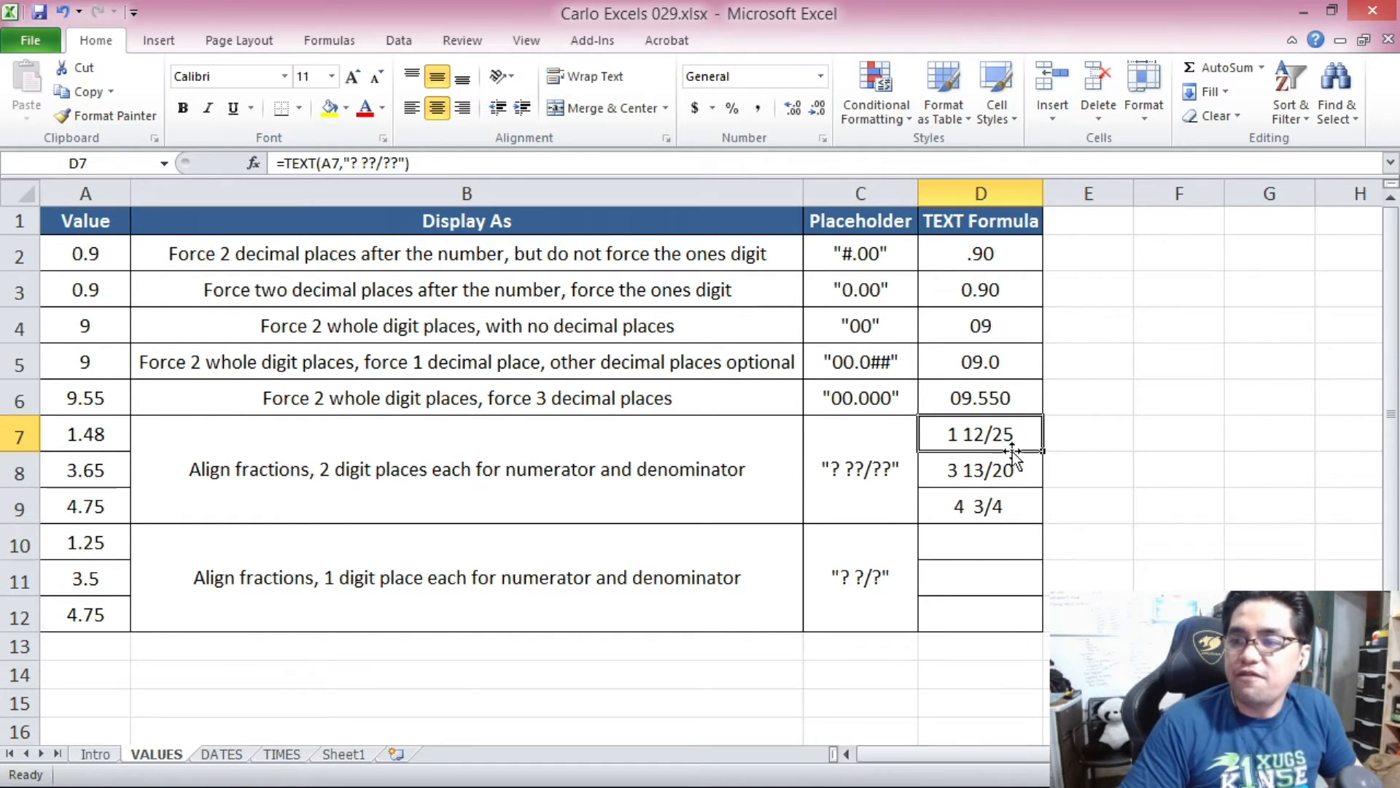
click(1003, 467)
click(995, 436)
click(997, 478)
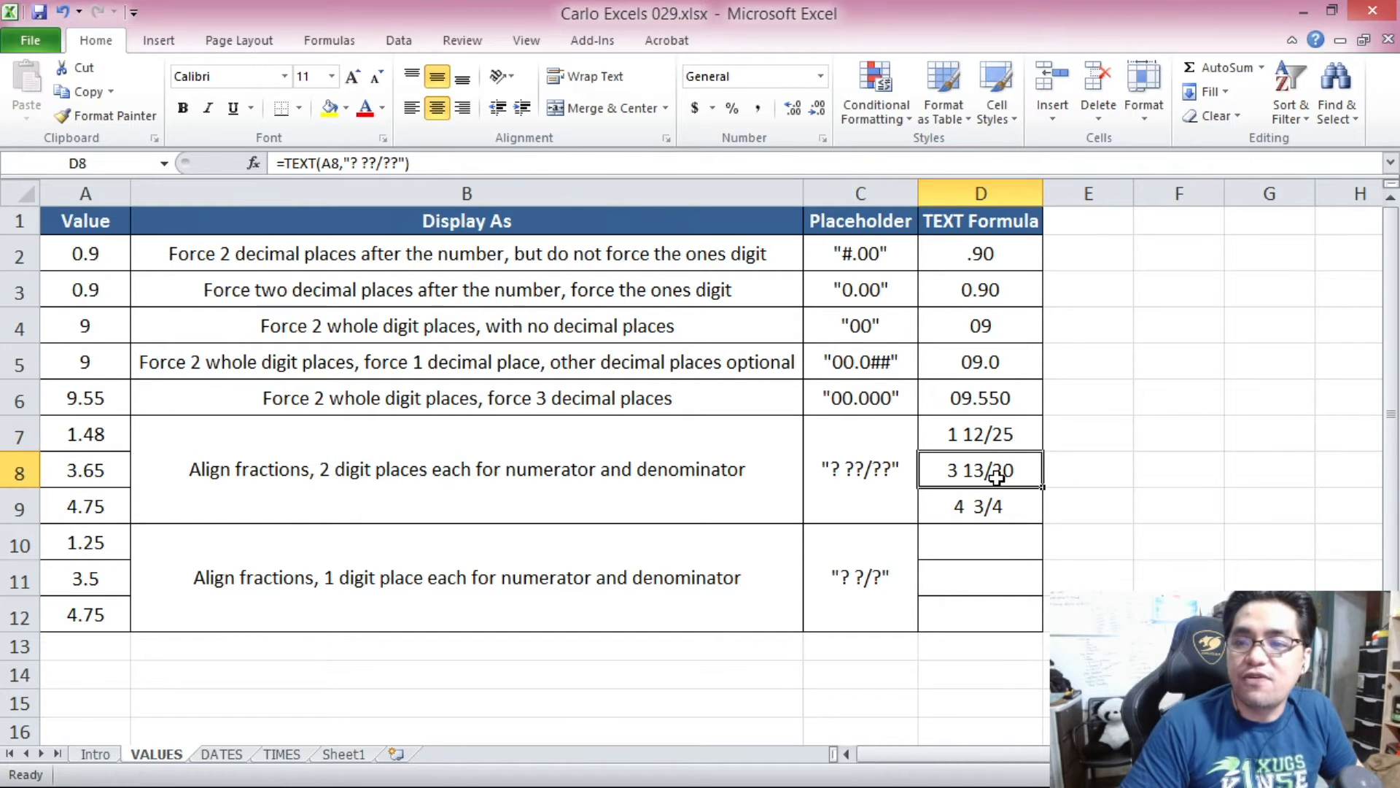
click(989, 437)
click(996, 478)
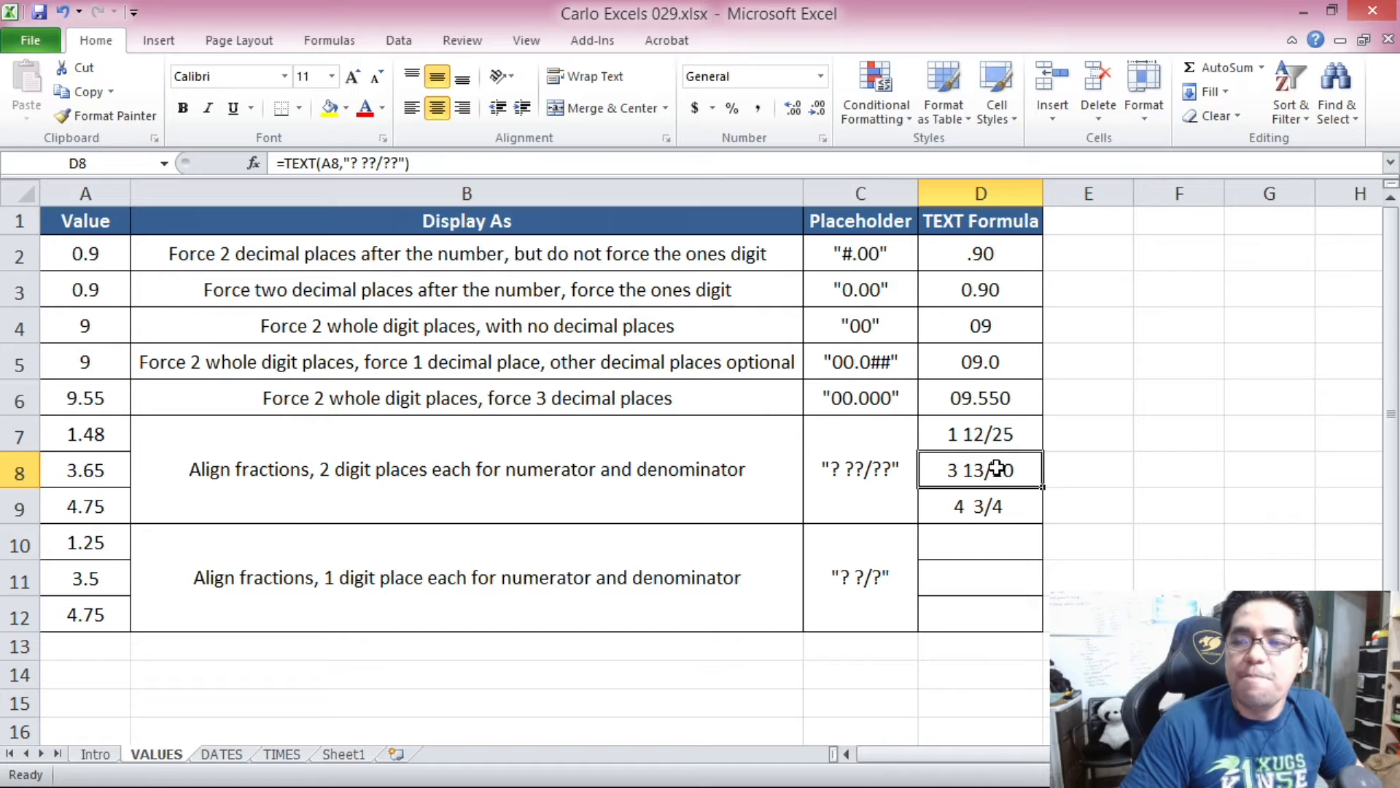
click(997, 514)
click(100, 506)
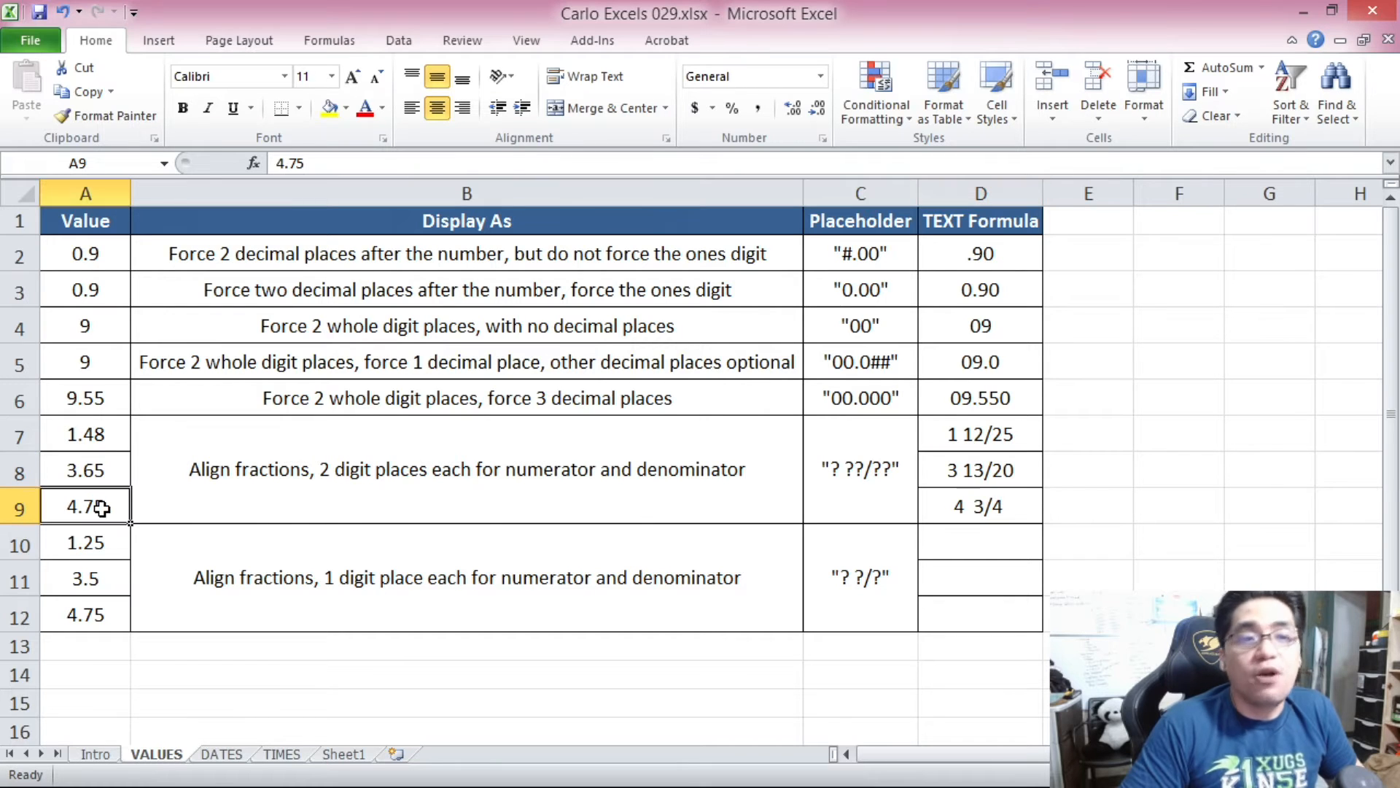
click(952, 496)
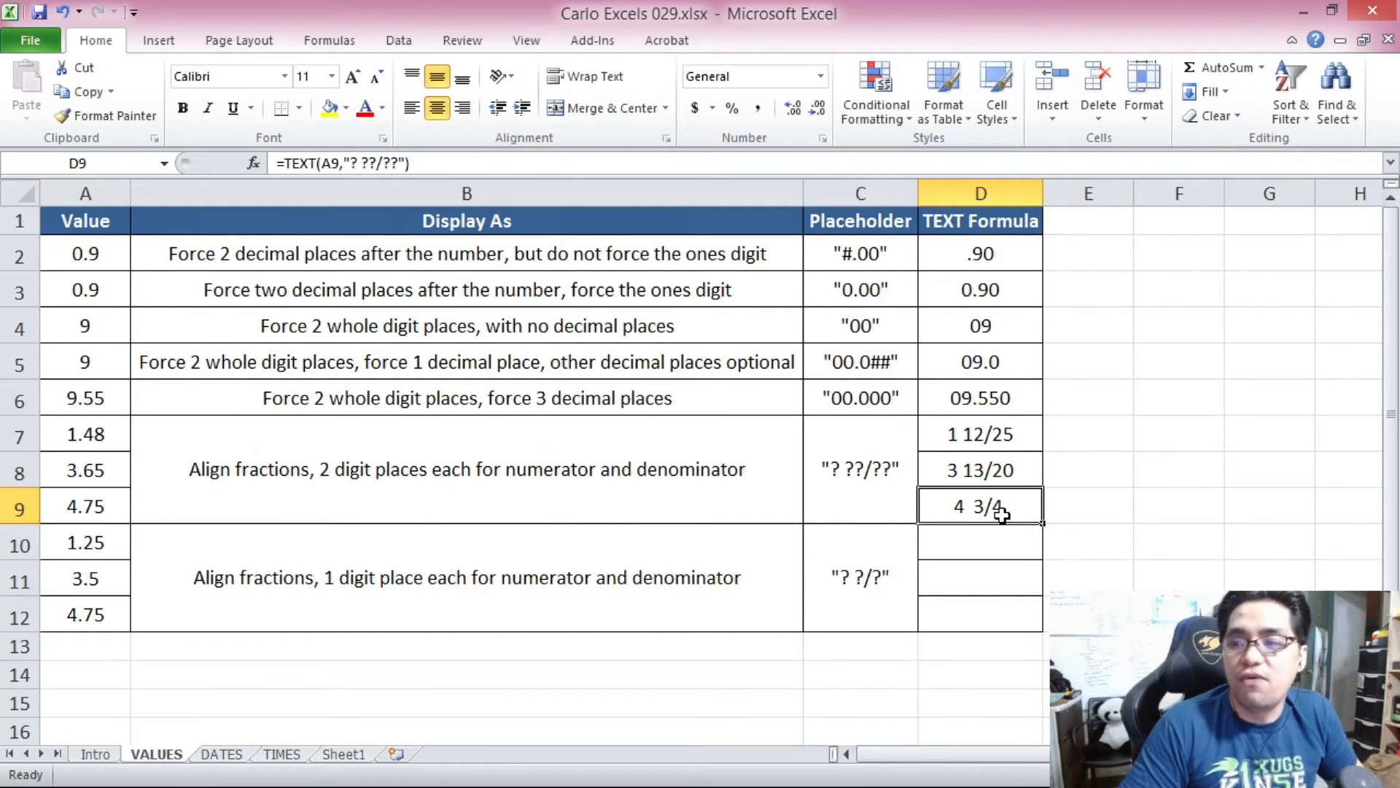
click(975, 444)
click(977, 473)
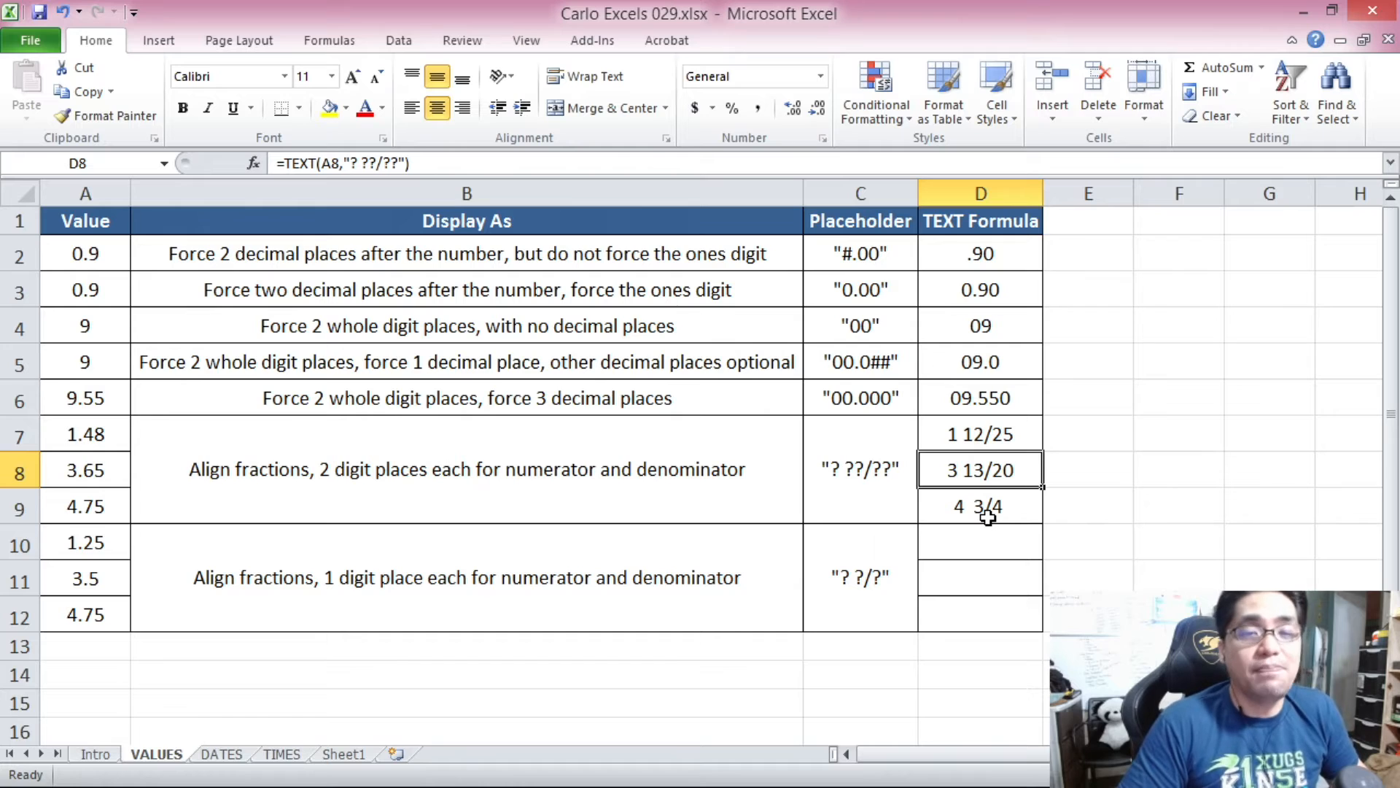
click(952, 436)
click(978, 468)
click(985, 493)
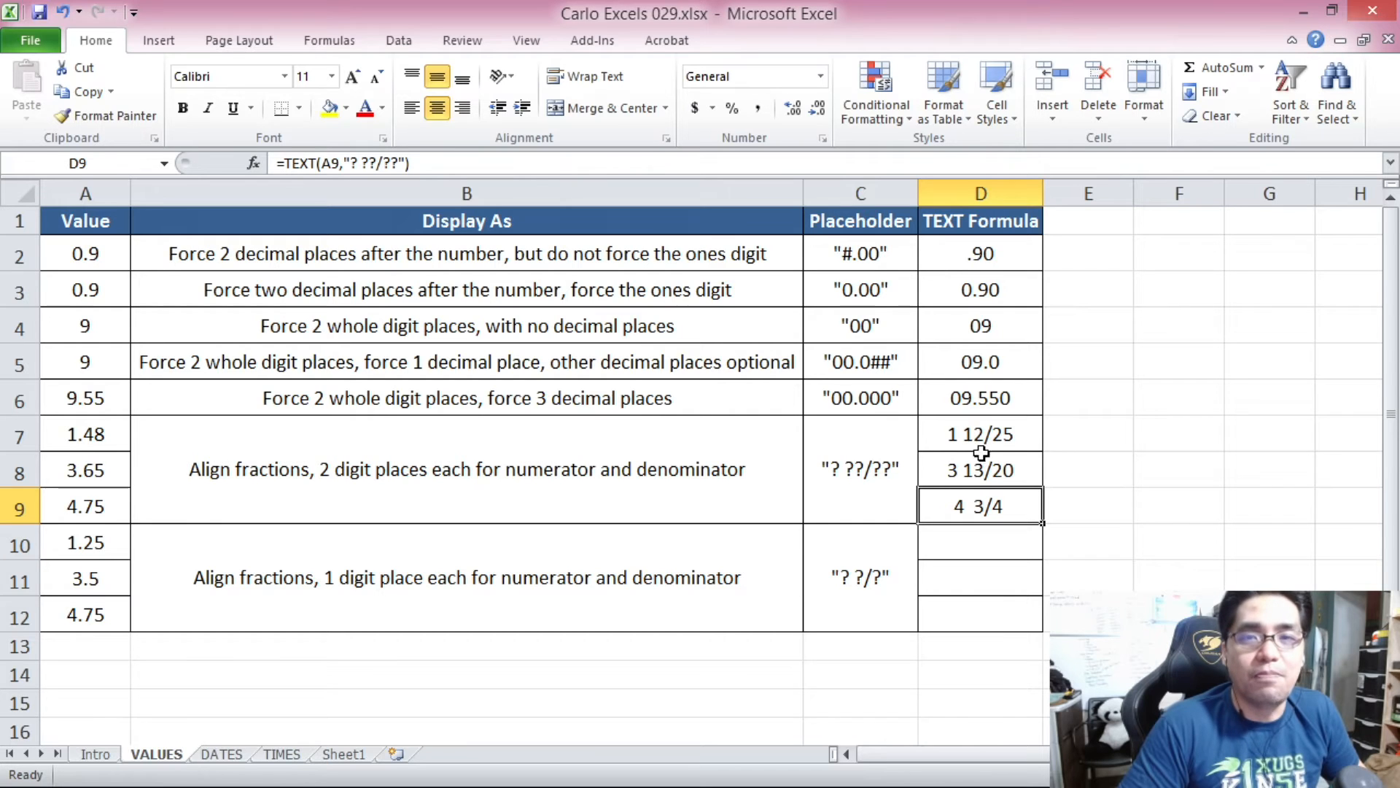
click(368, 604)
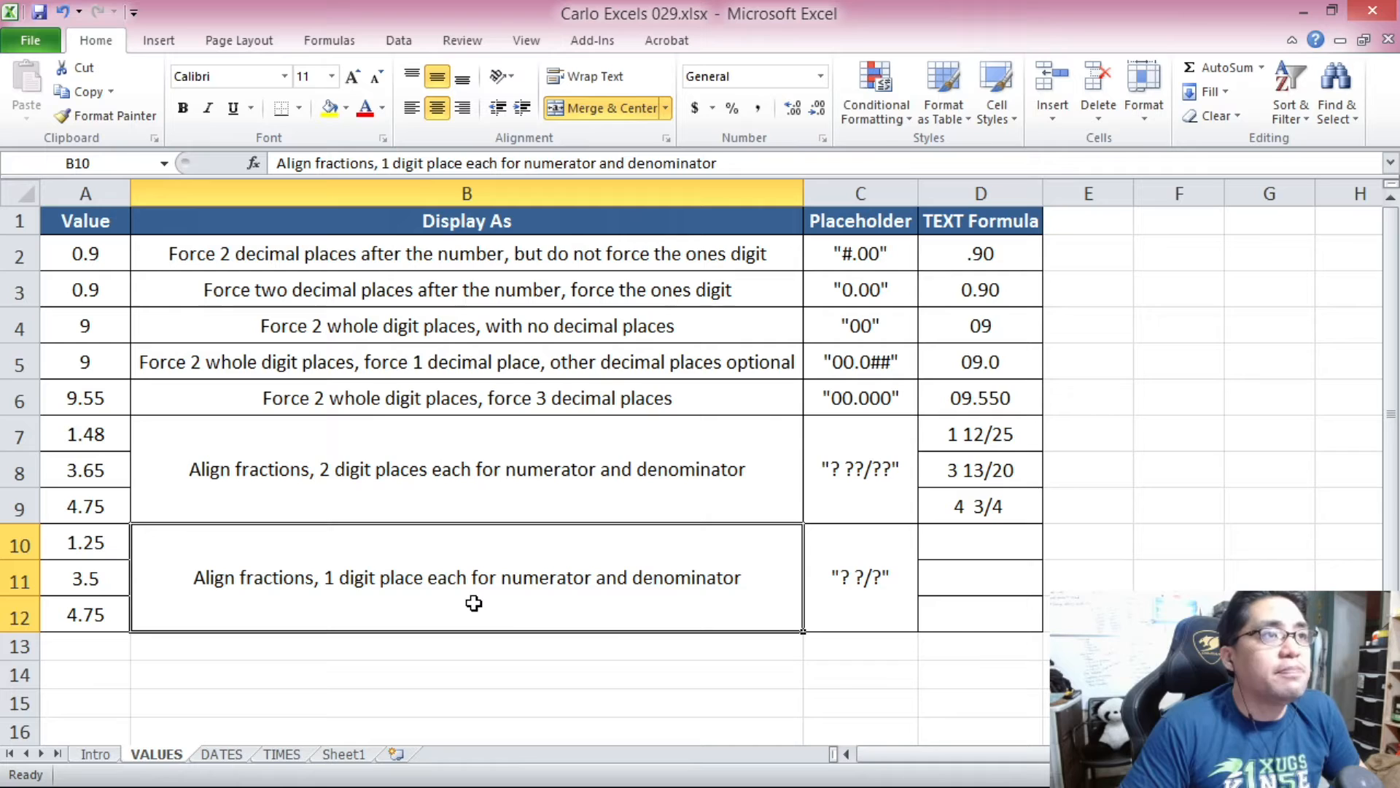
Enter a TEXT formula in cell D10 that formats the value in A10 as a fraction with the format text "? ?/?".
click(842, 613)
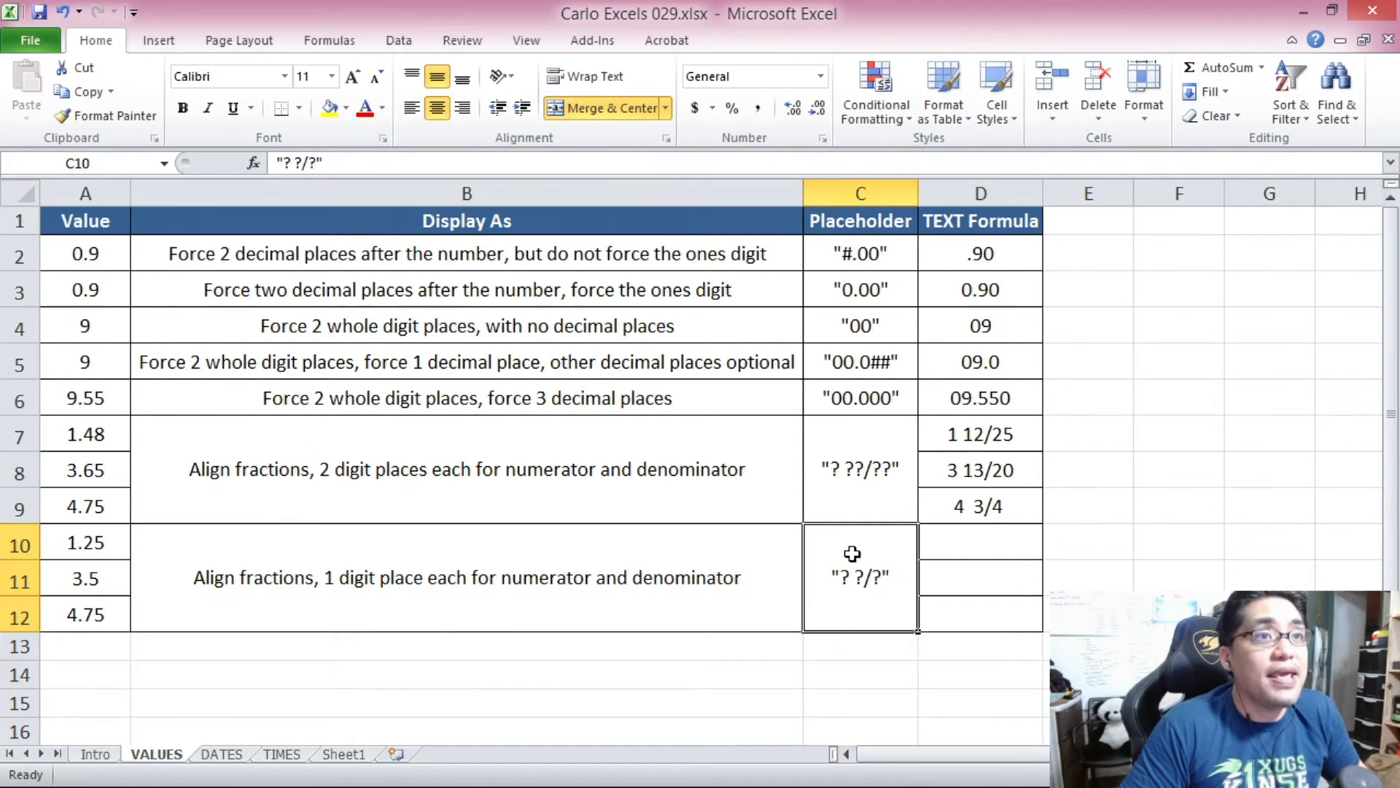
click(959, 544)
text(=TEXT()
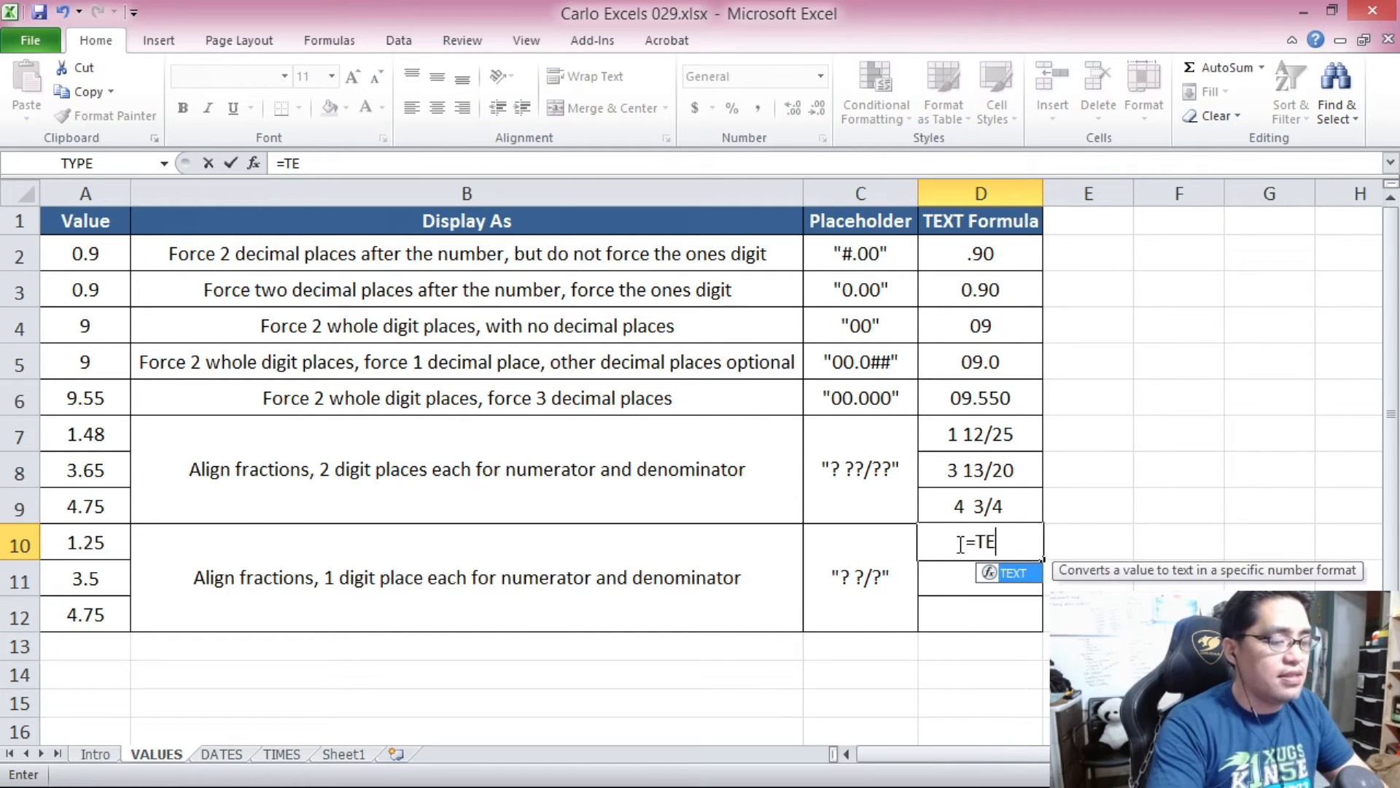
click(110, 538)
text(,")
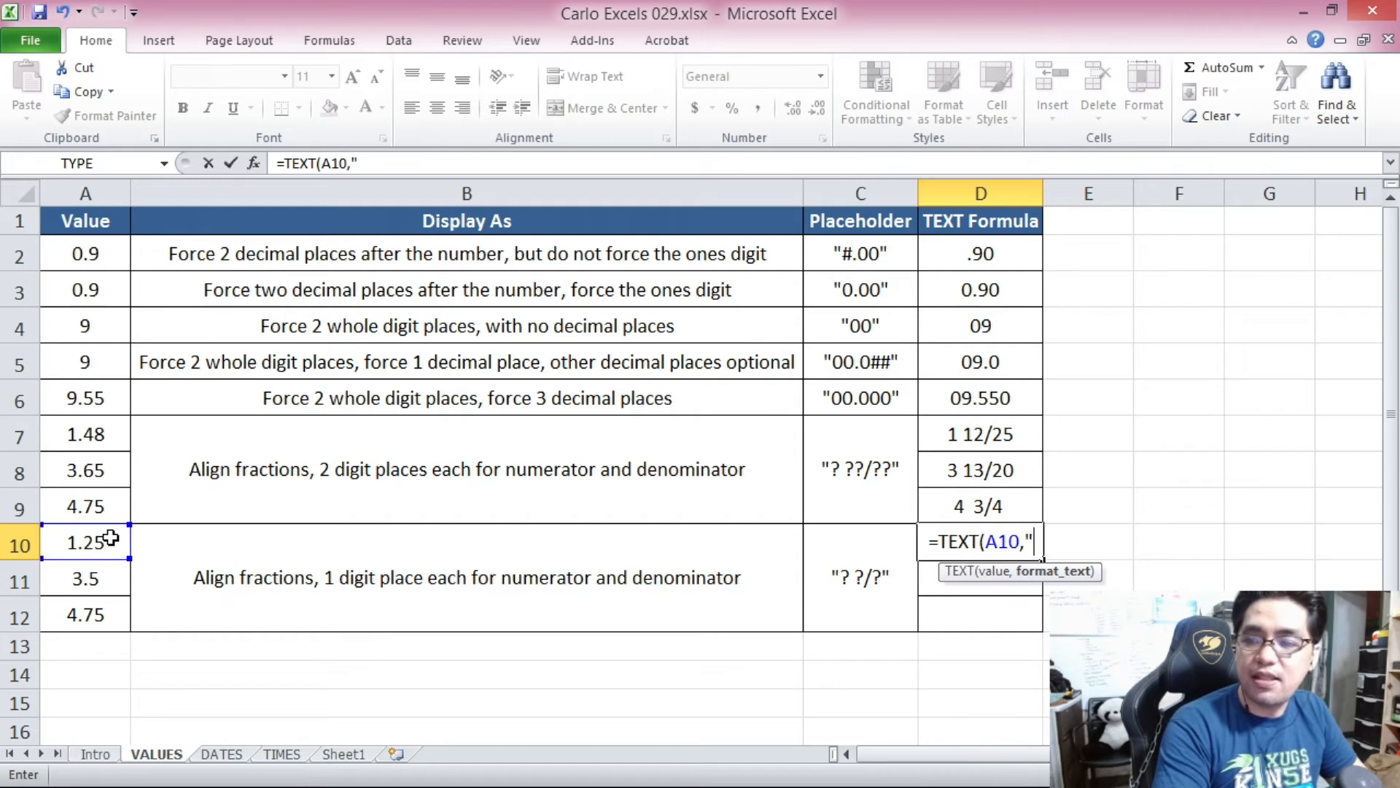
text(?)
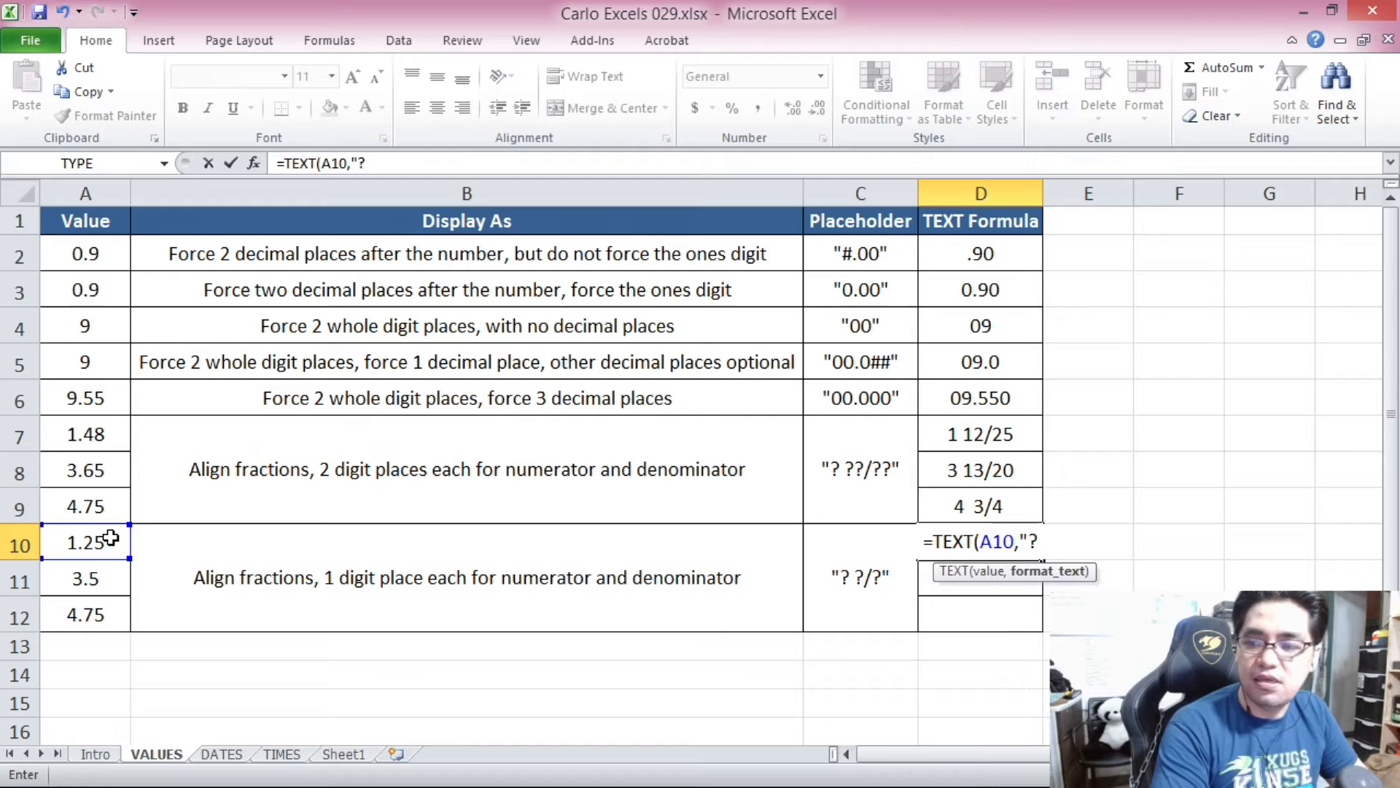
text( ?)
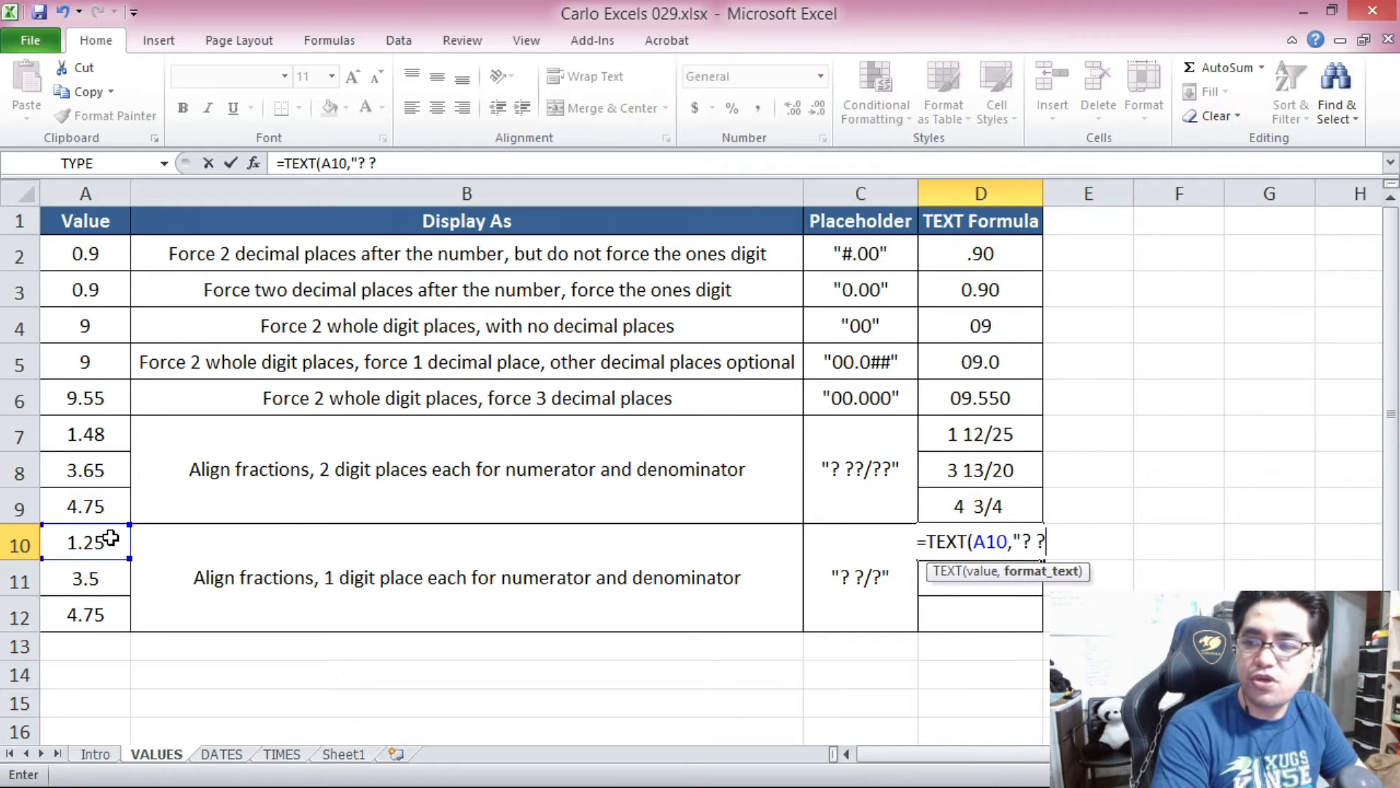
text(/?"))
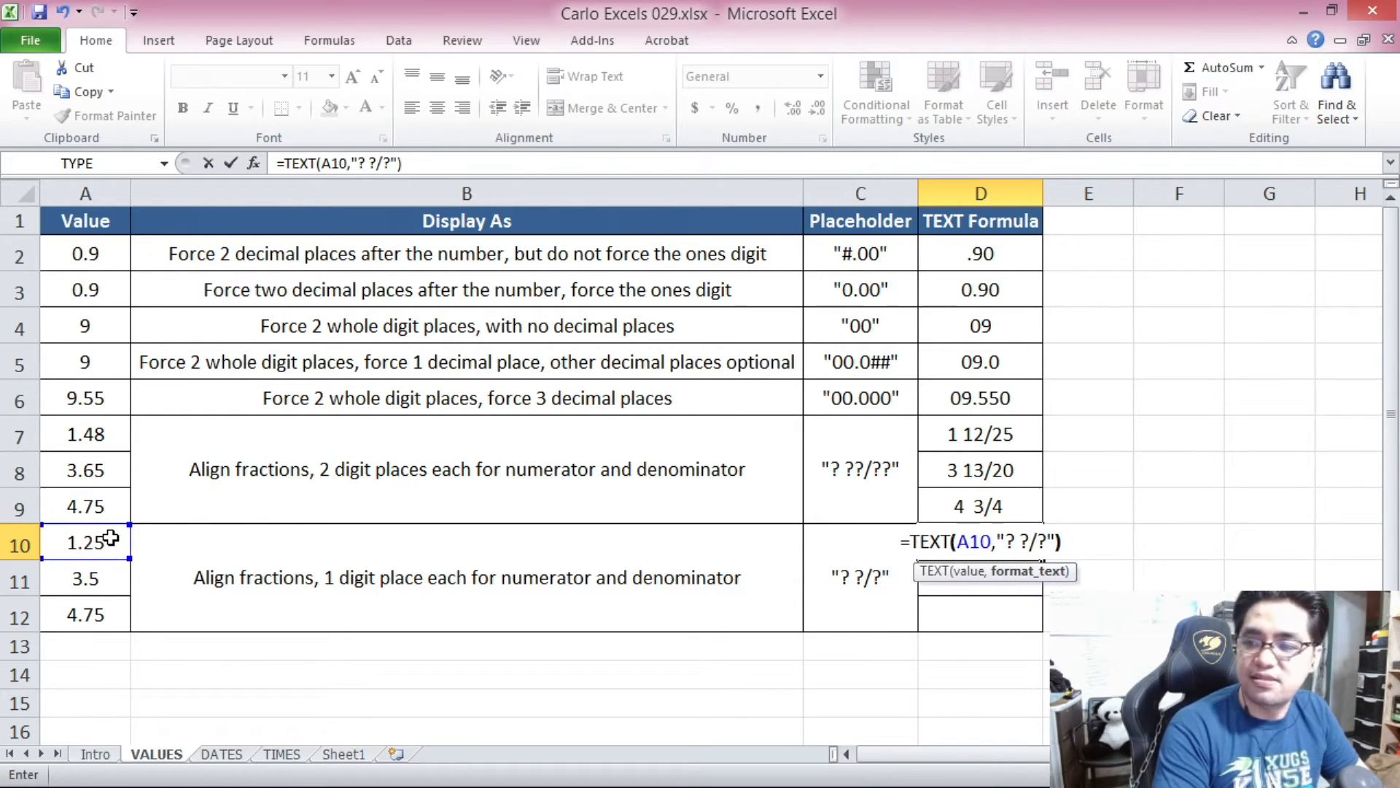
key(Return)
click(110, 539)
Copy the fraction formula from D10 into cells D11 and D12, and compare the fractions with the values in column A.
click(984, 542)
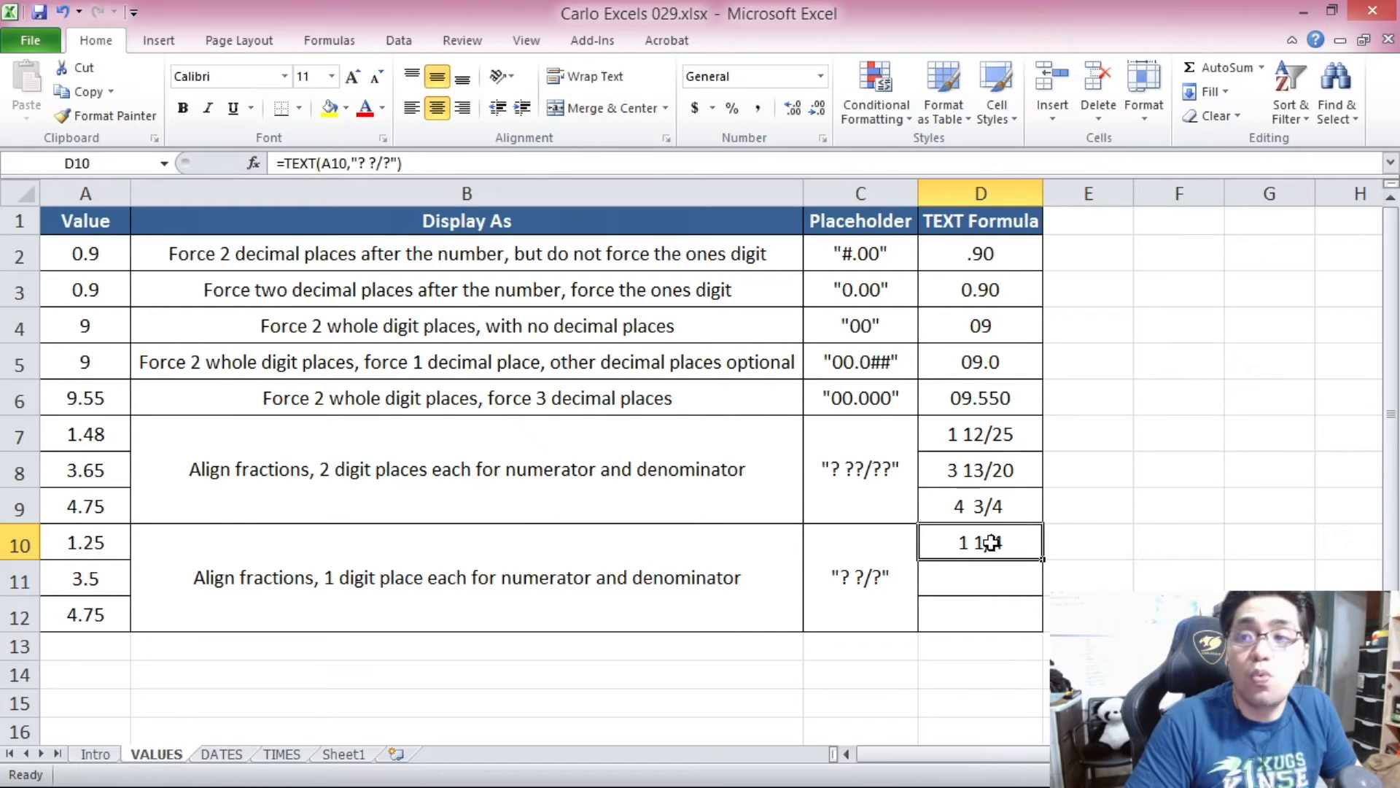
key(ctrl+c)
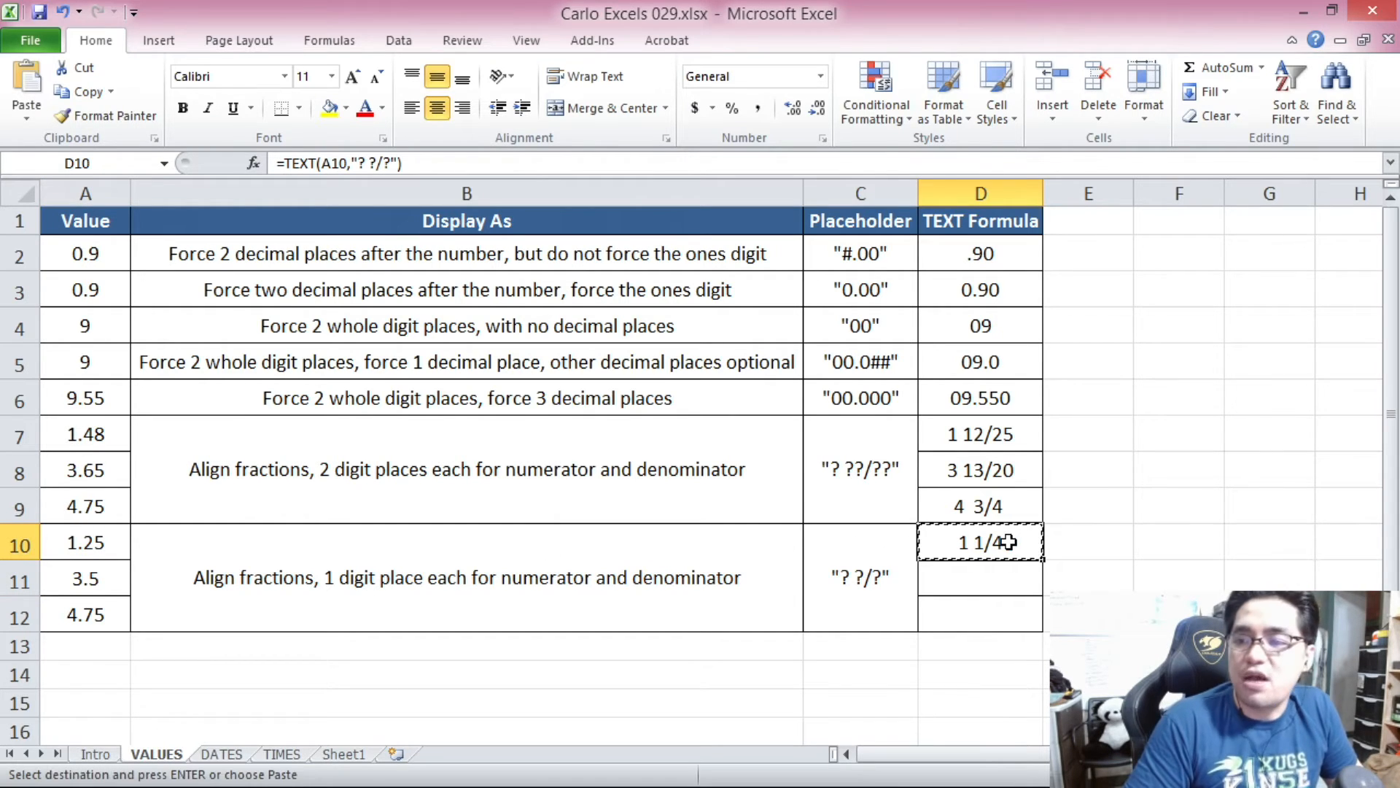
drag(1006, 577, 1007, 609)
key(ctrl+v)
click(1095, 541)
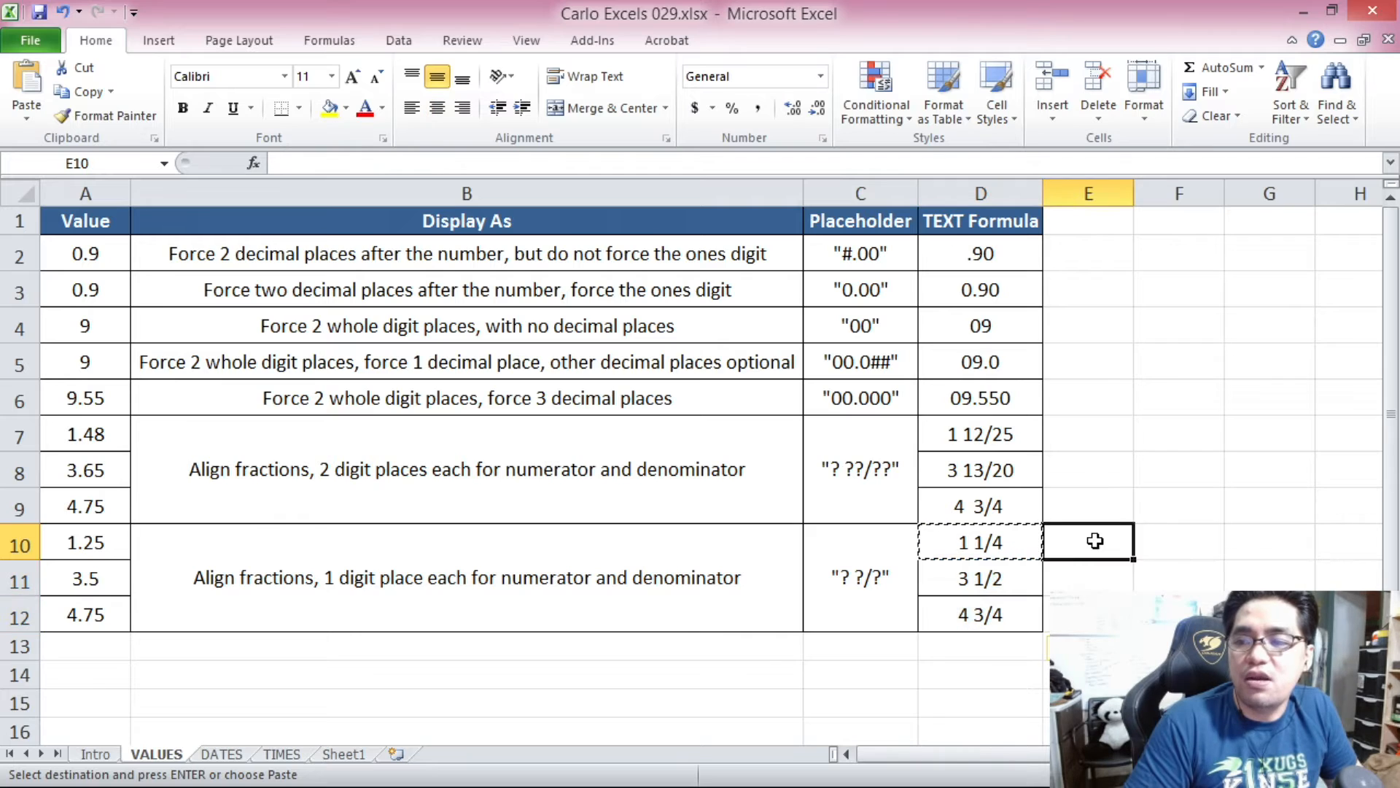
click(1014, 547)
click(991, 580)
click(987, 542)
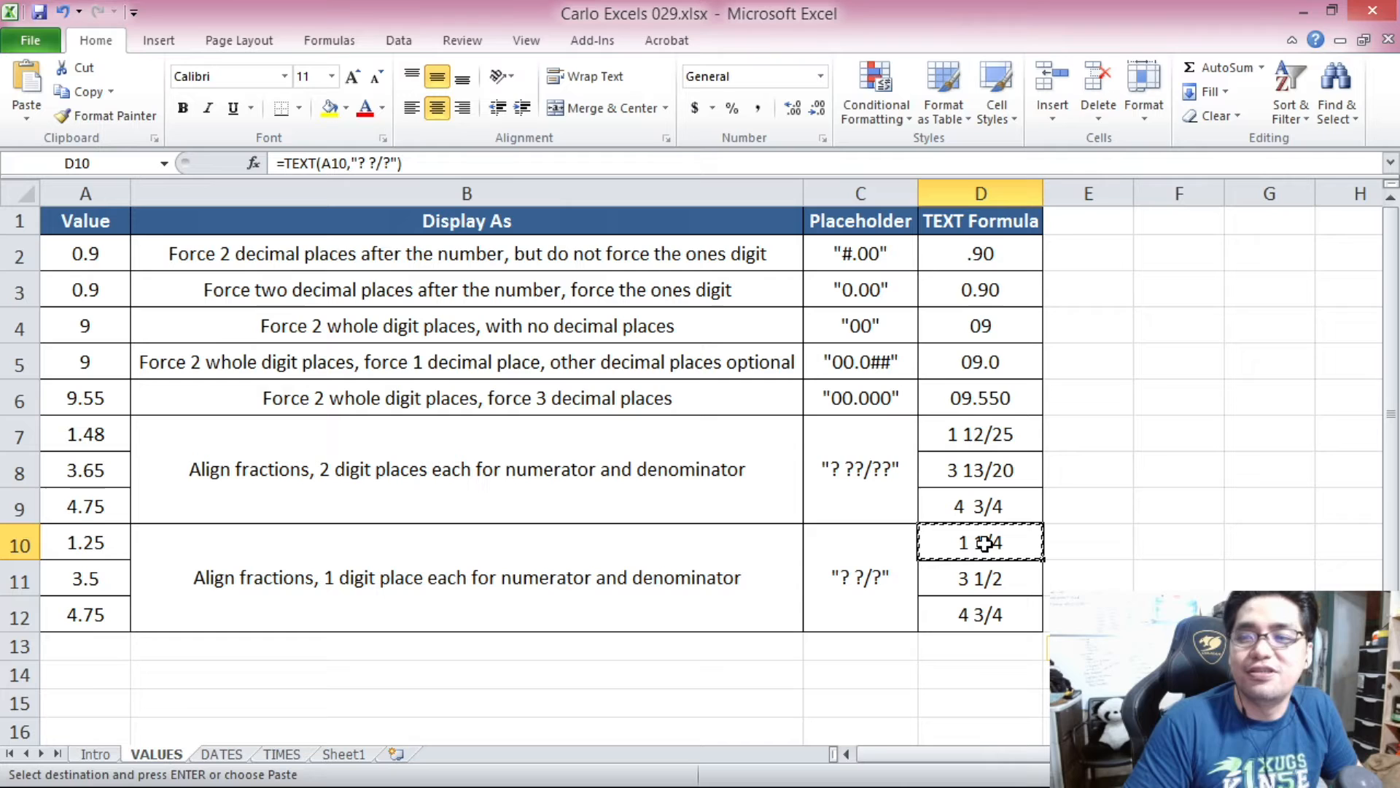
click(126, 543)
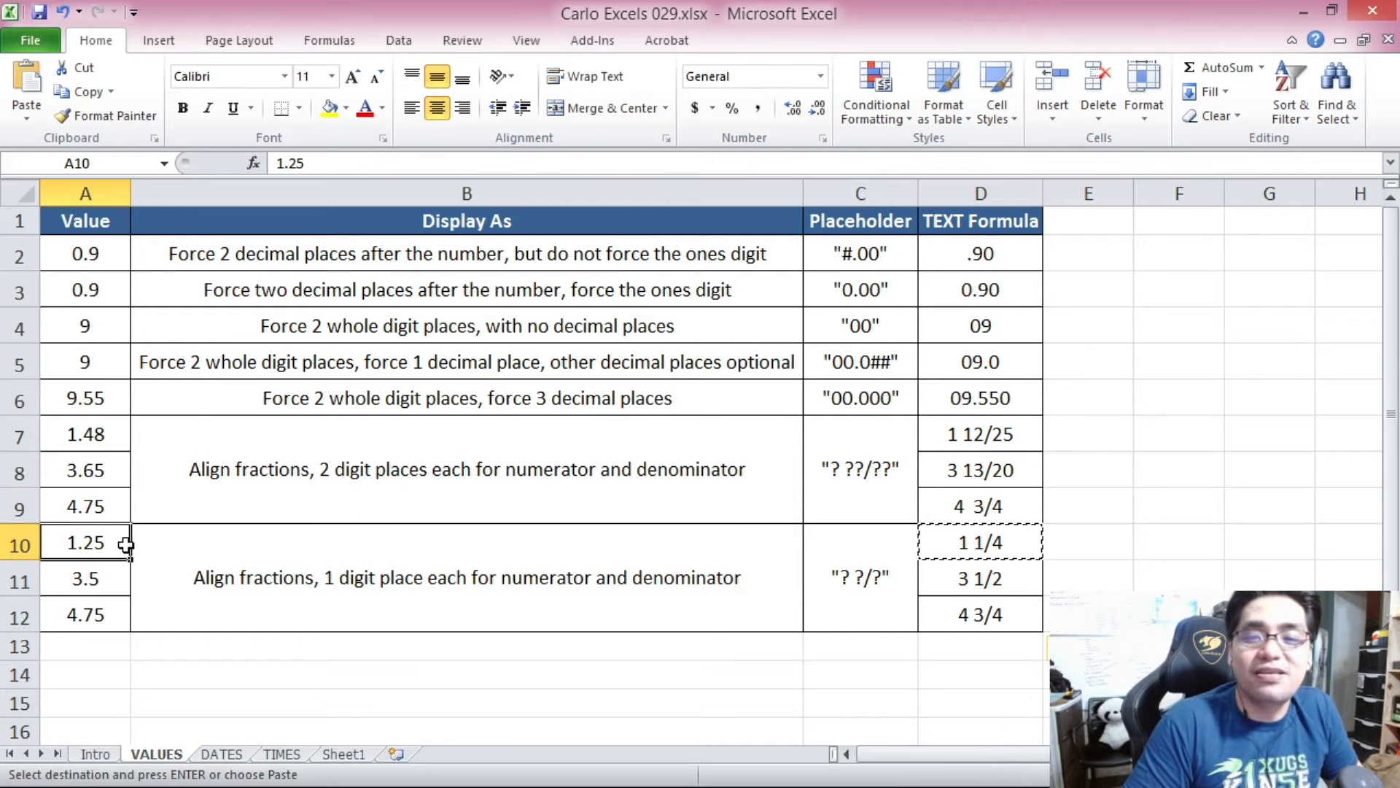
click(964, 537)
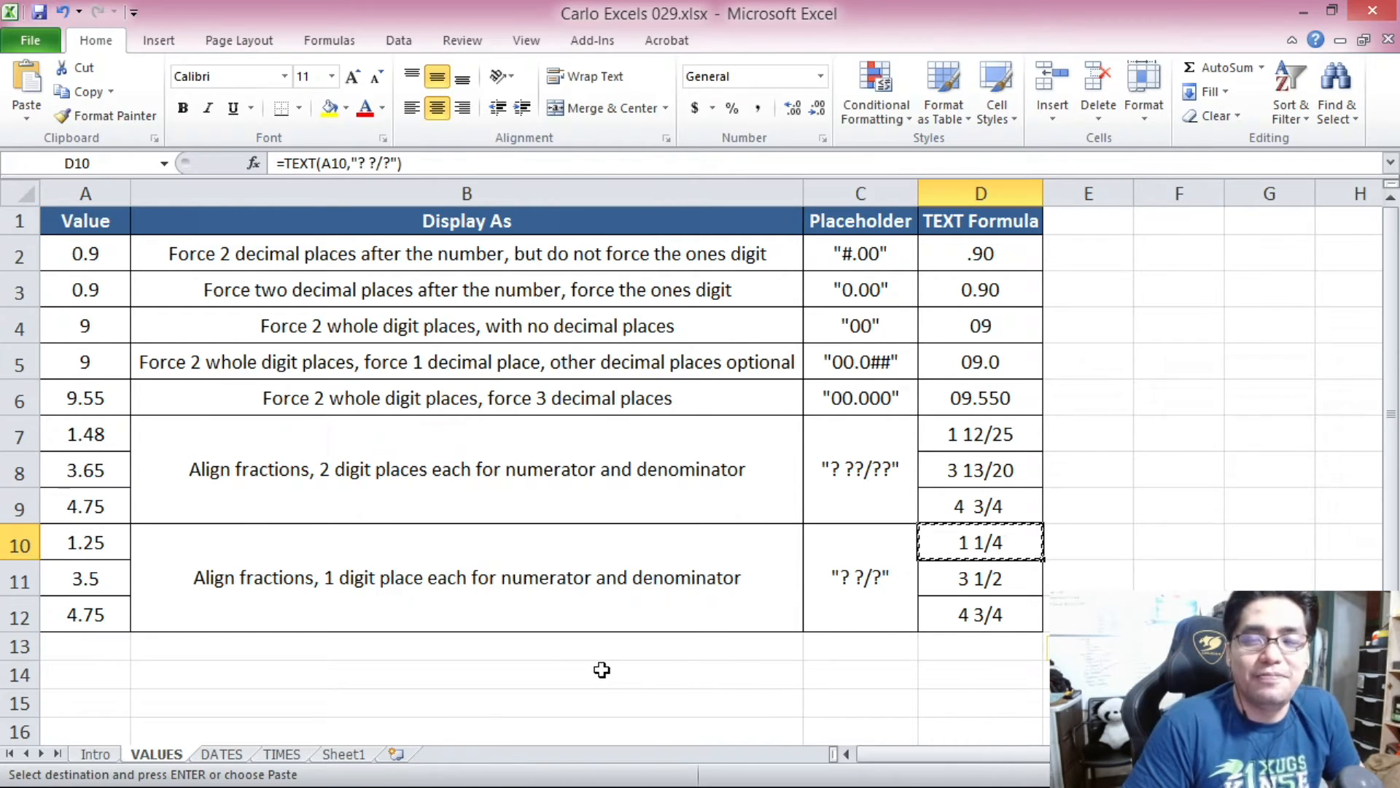
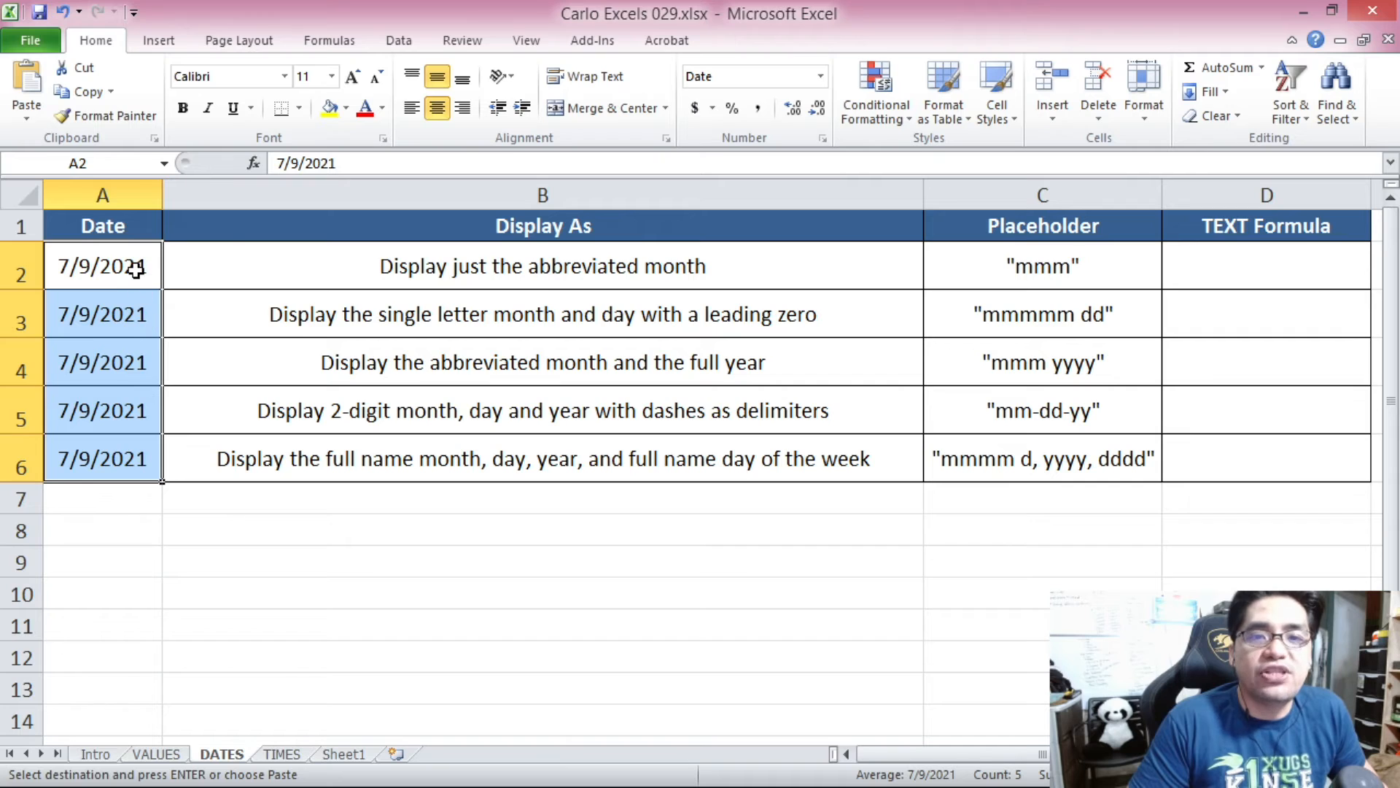
On the DATES sheet, enter a TEXT formula in cell D2 that formats the date in A2 with the format text "mmm".
click(135, 269)
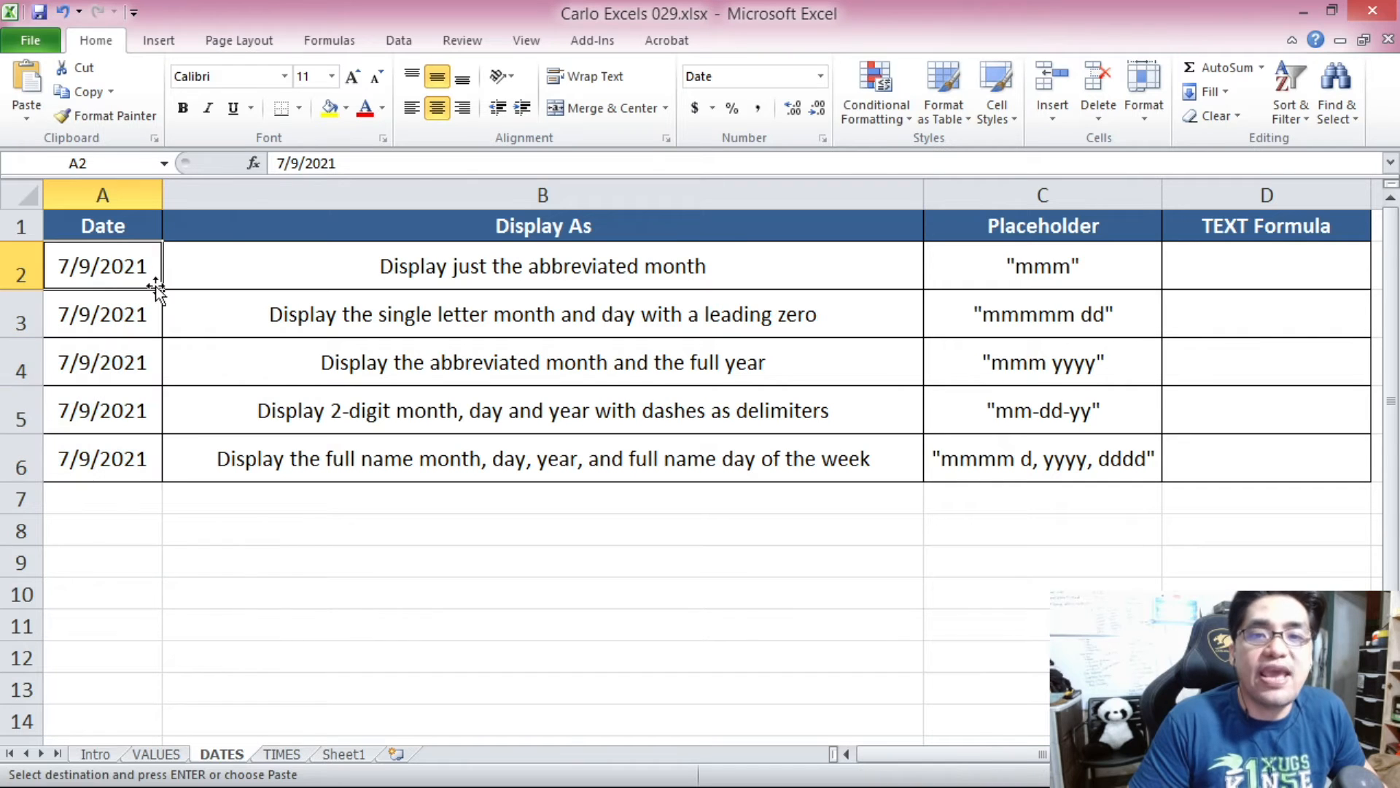
click(453, 270)
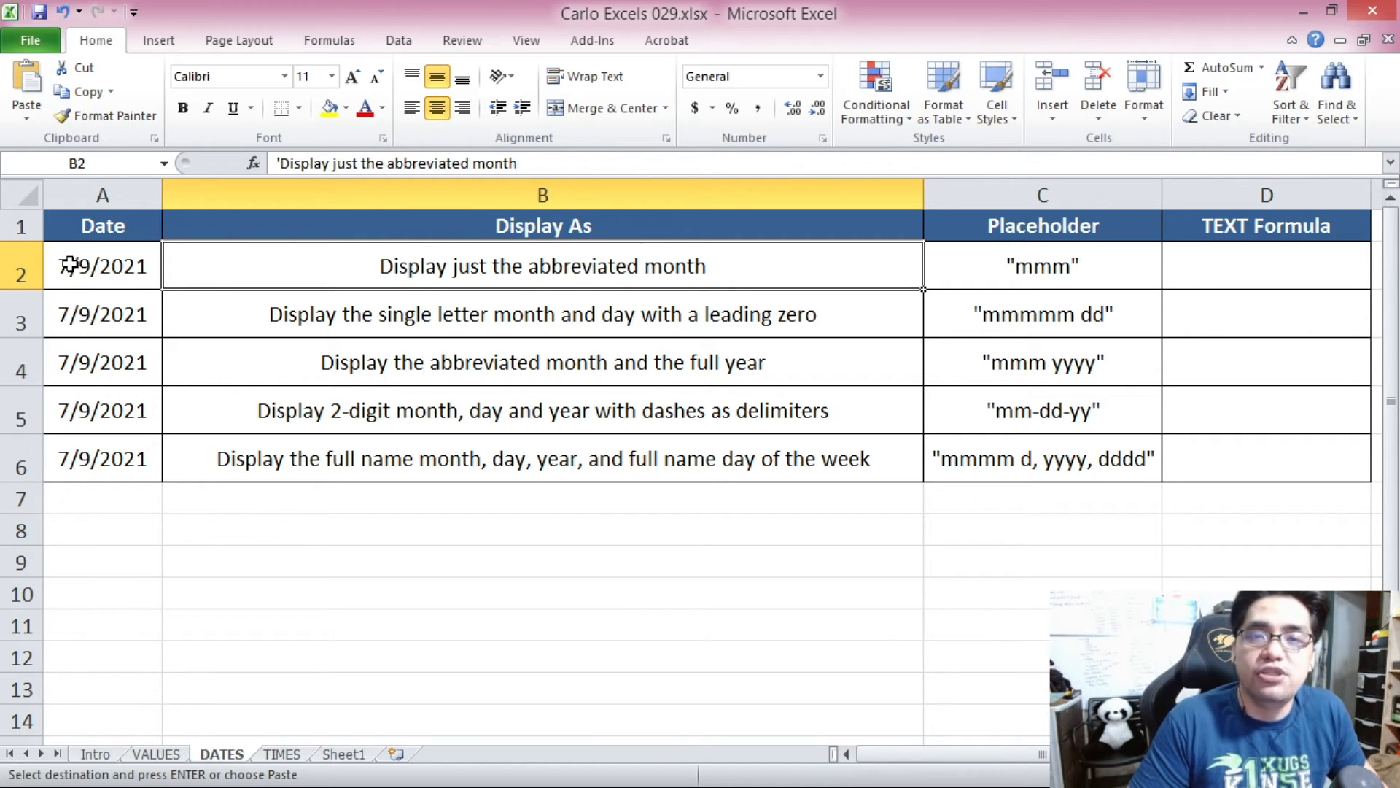
click(1041, 267)
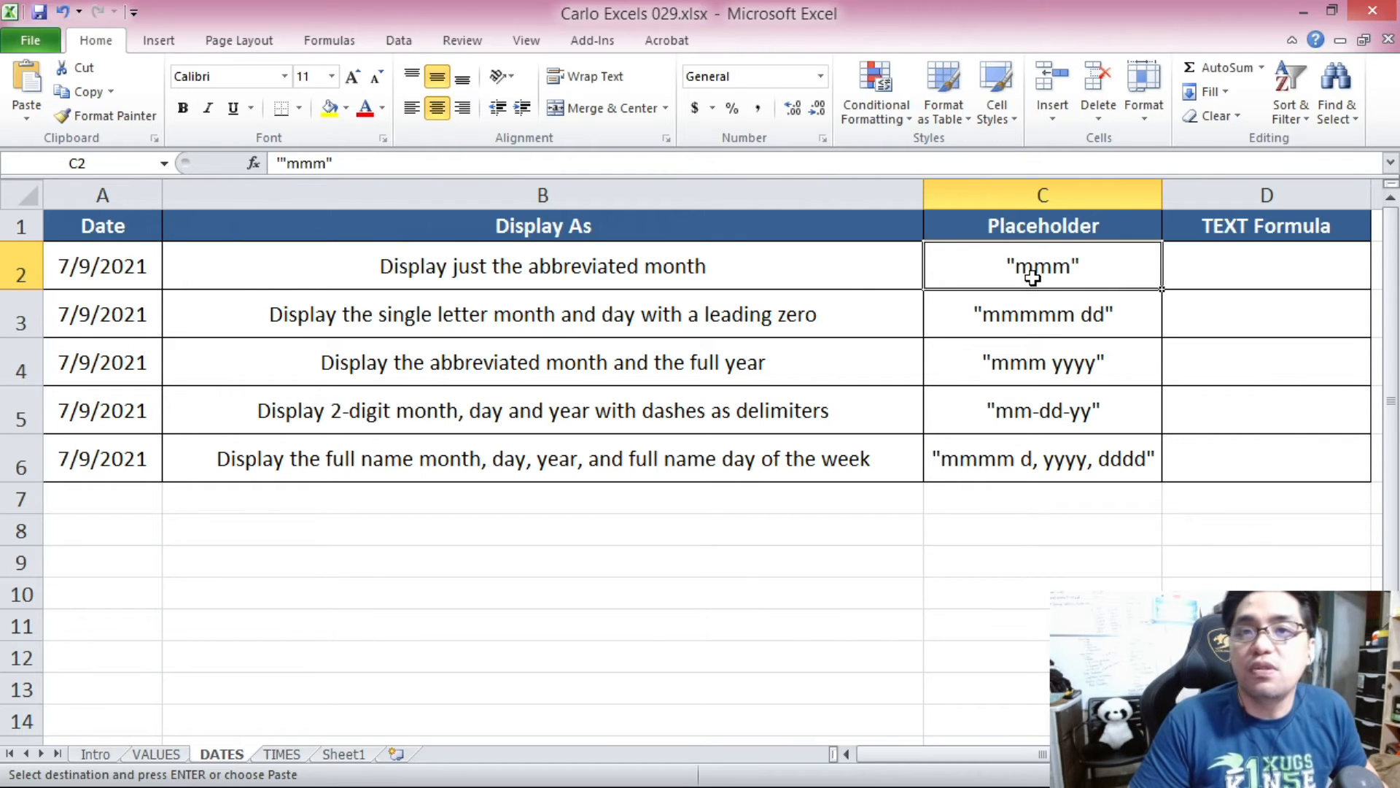
click(1203, 265)
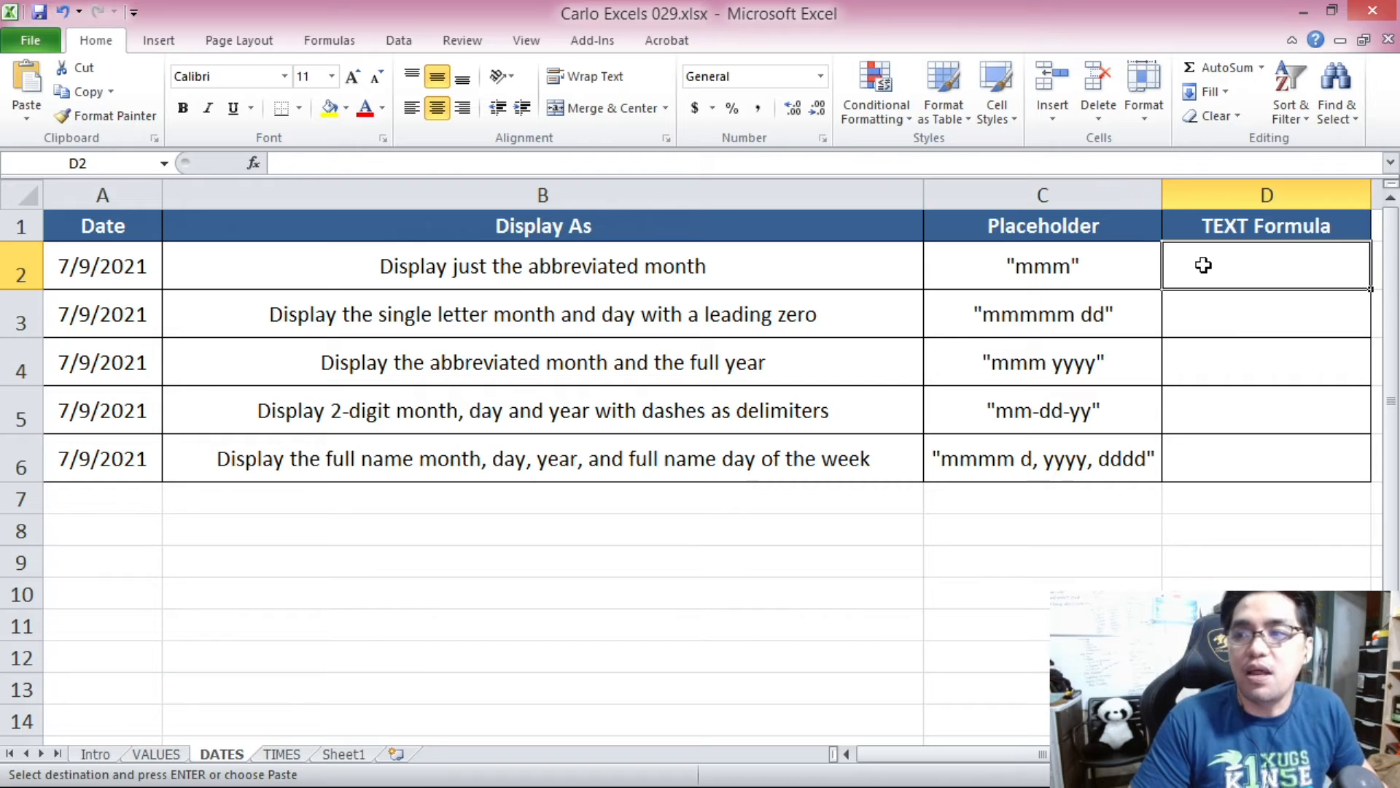
text(=TEXT()
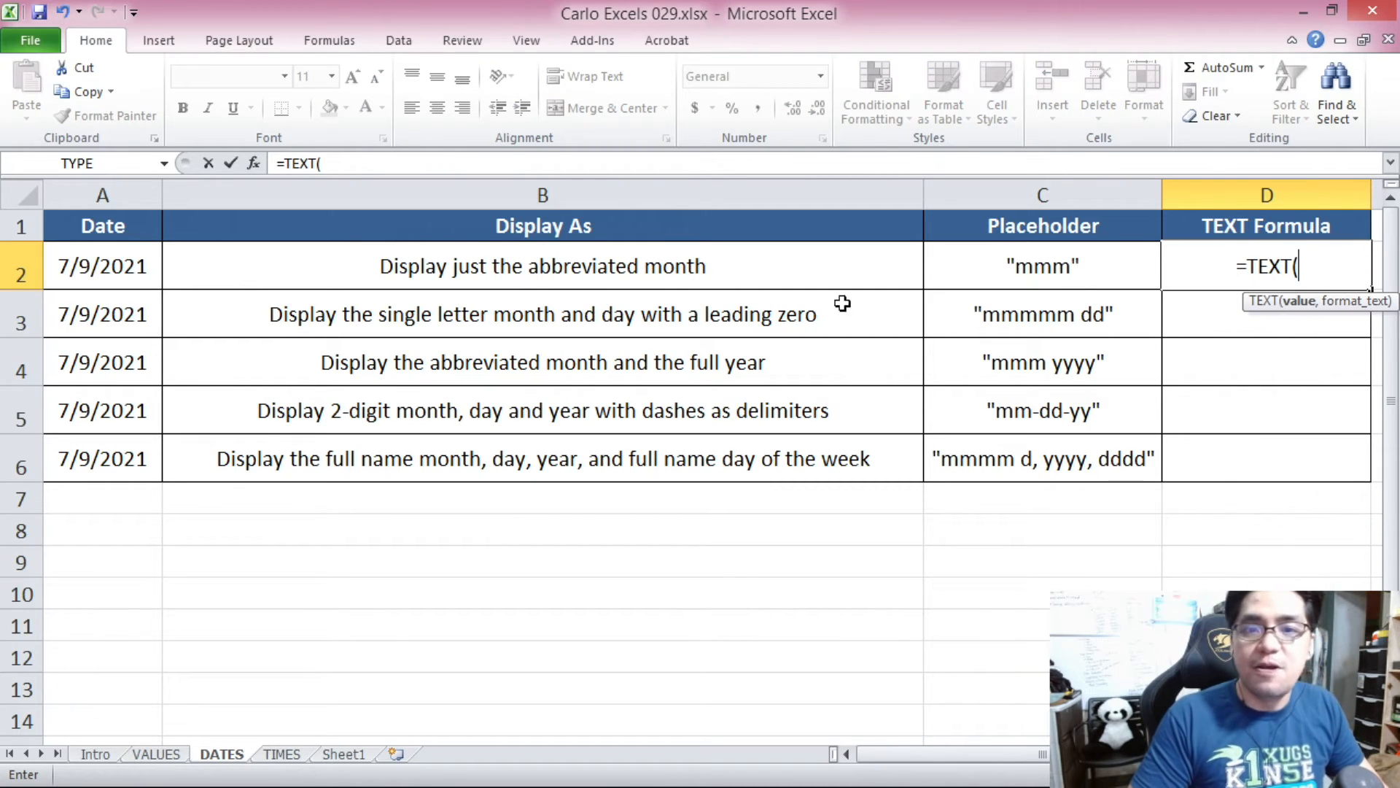
click(127, 266)
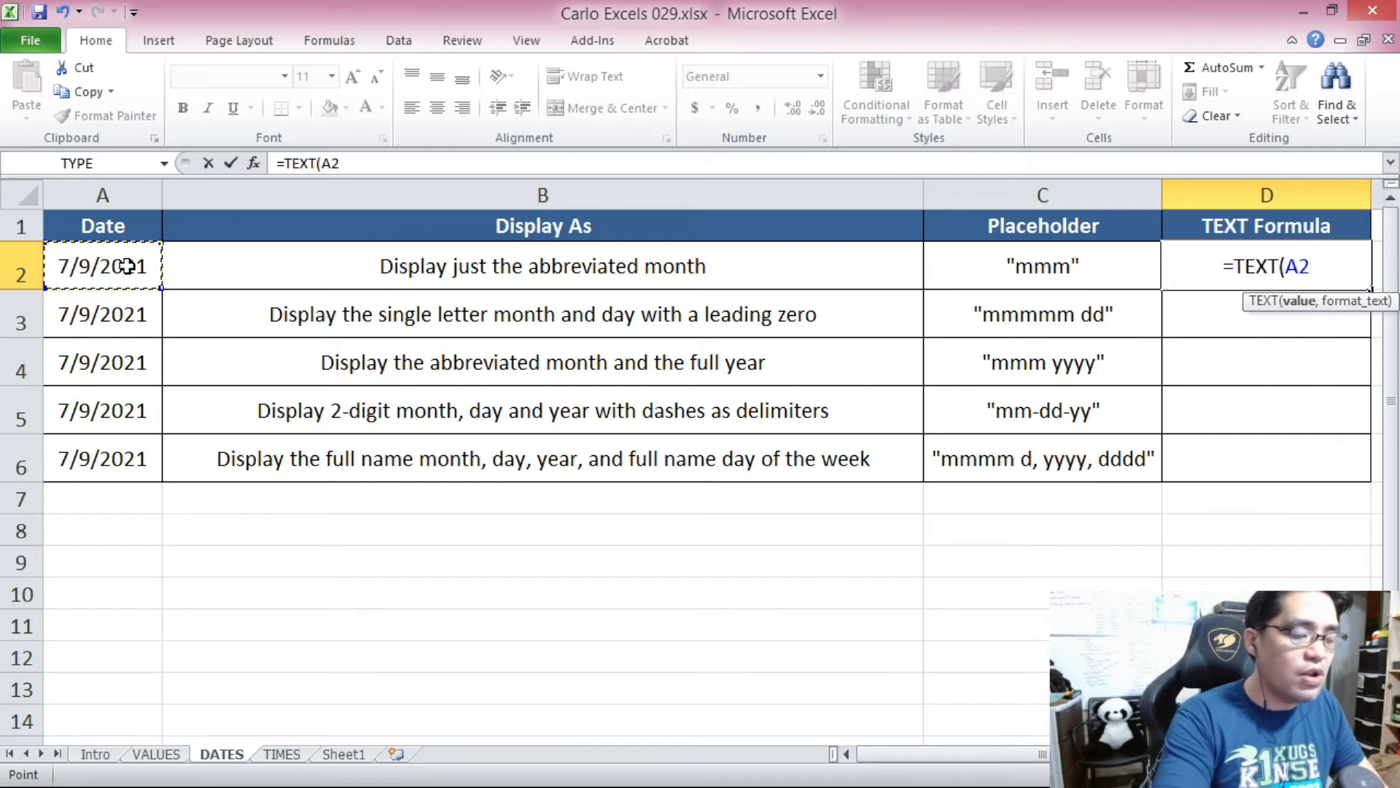
text(,)
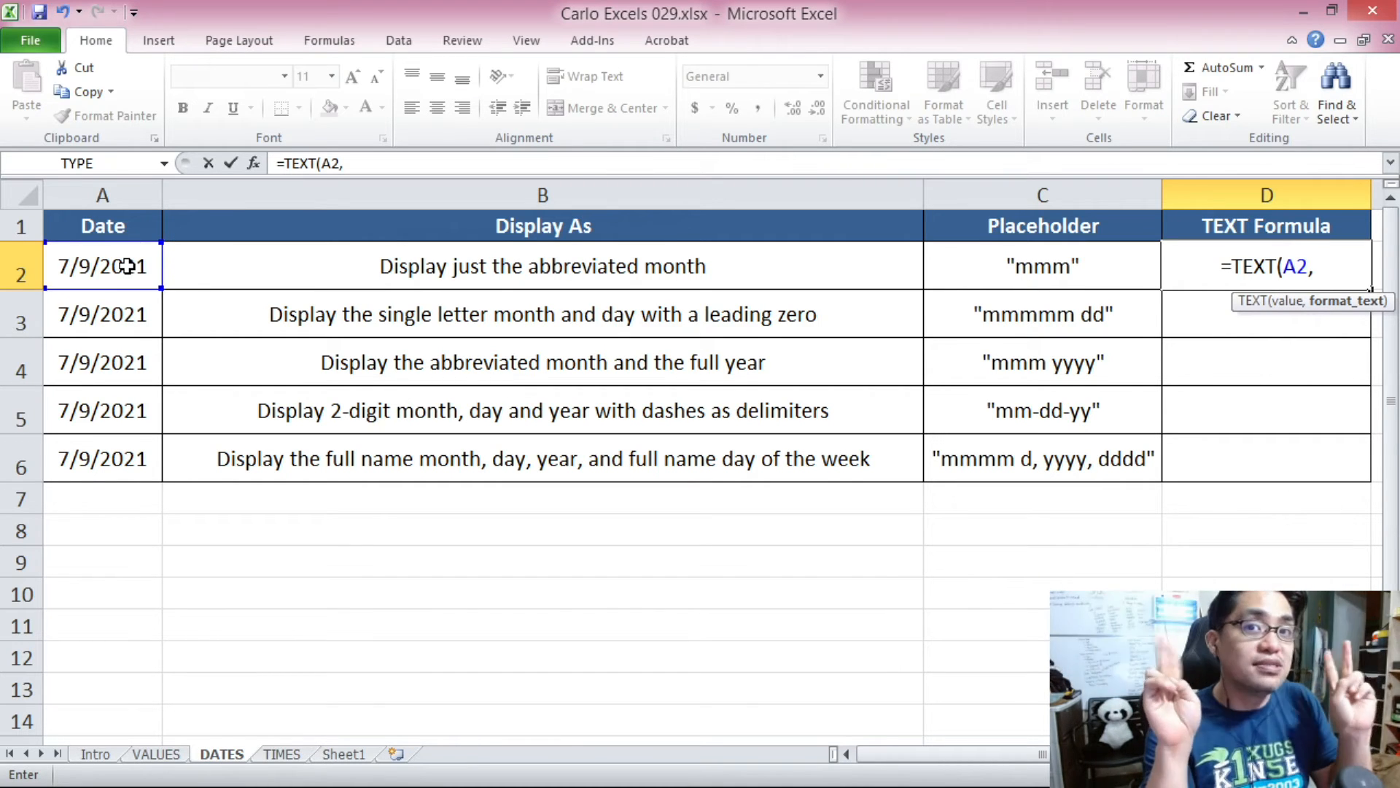
text(")
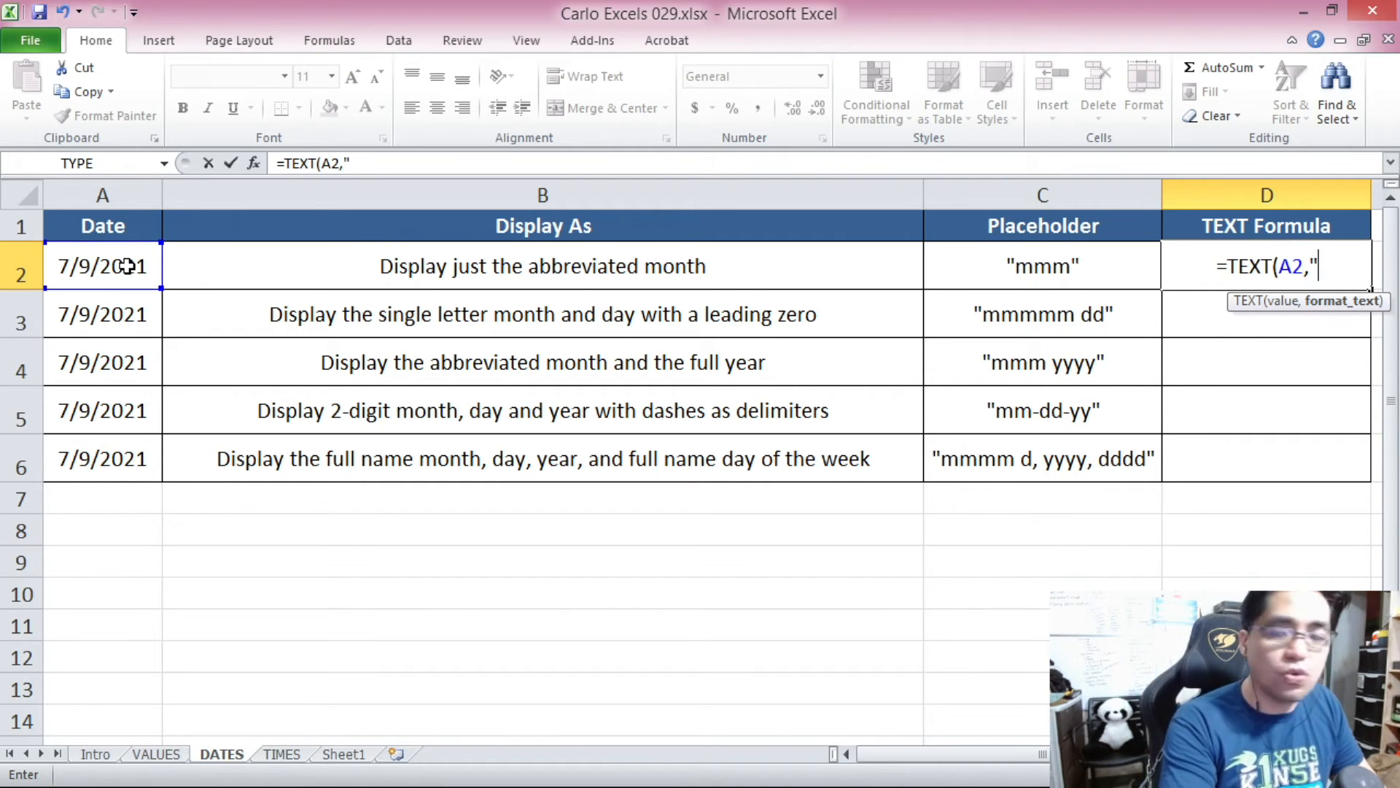
text(mmm"))
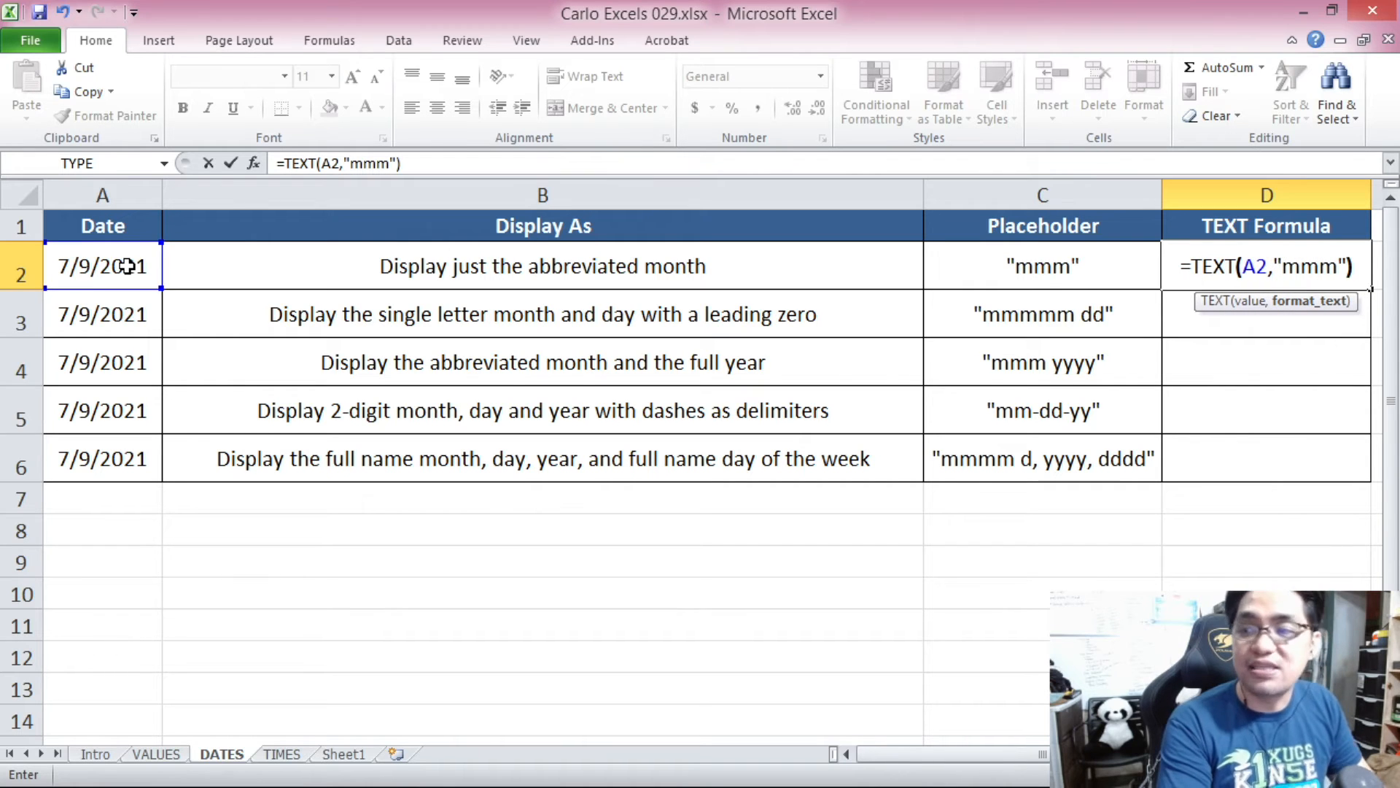
key(Return)
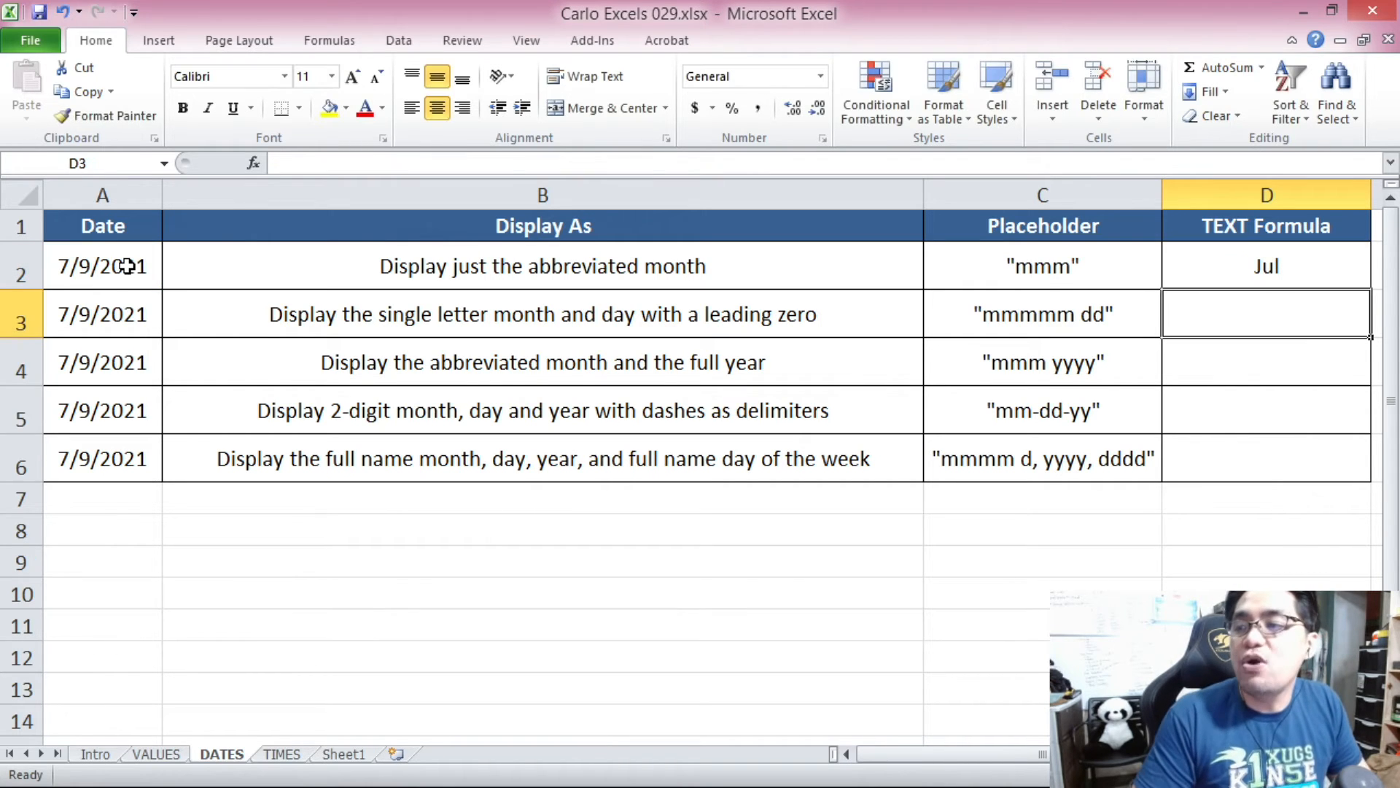
click(1213, 266)
Enter a TEXT formula in cell D3 that formats the date in A3 with the format text "mmmmm dd".
click(423, 326)
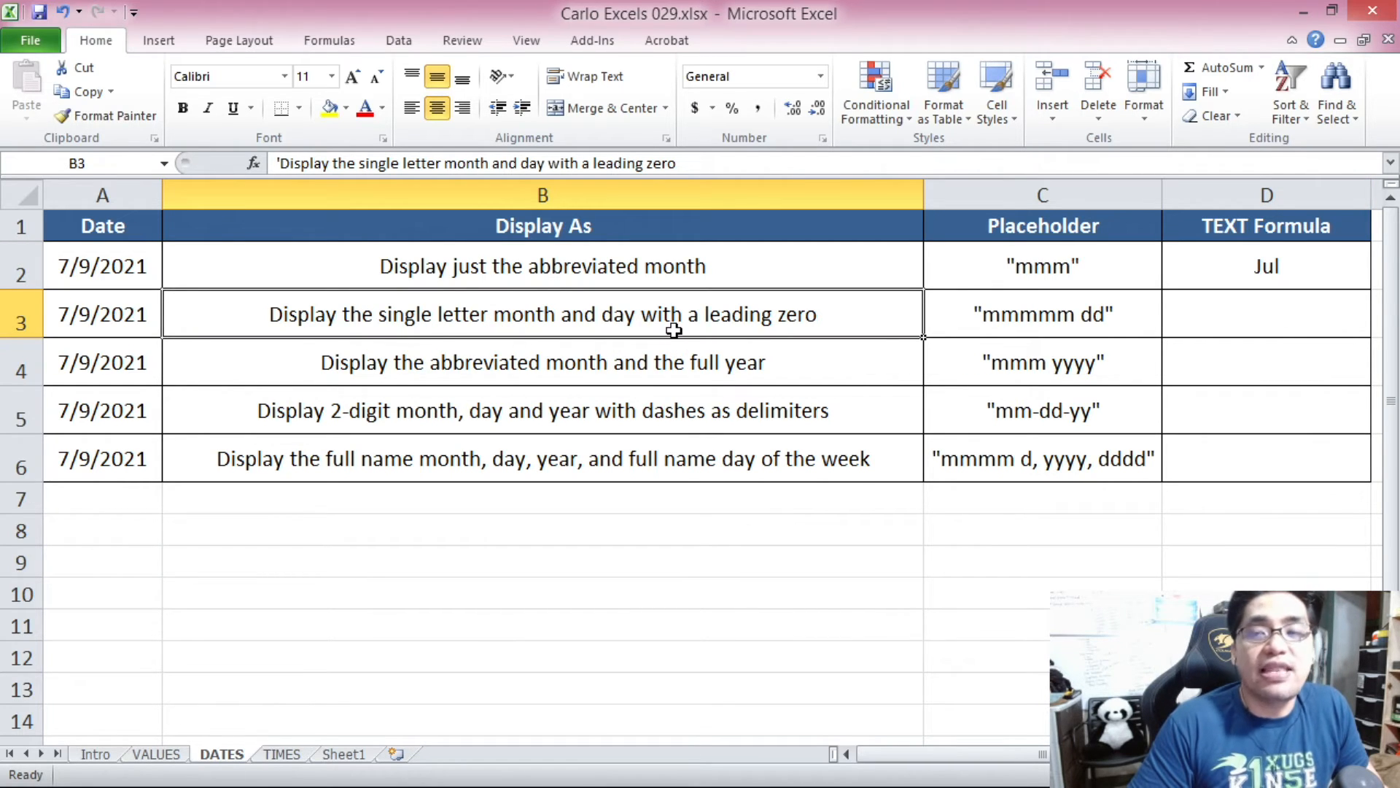
click(1212, 318)
text(=TEXT()
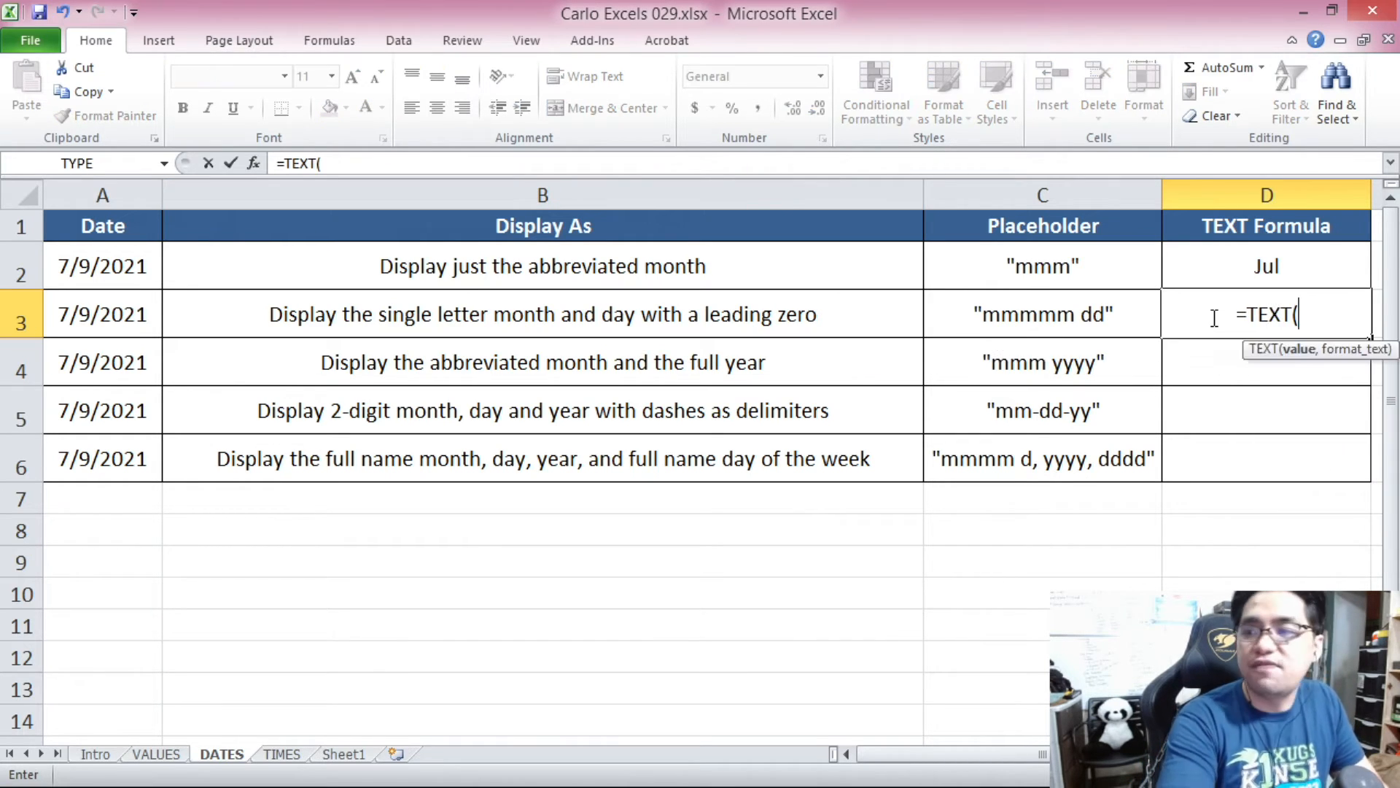
click(143, 316)
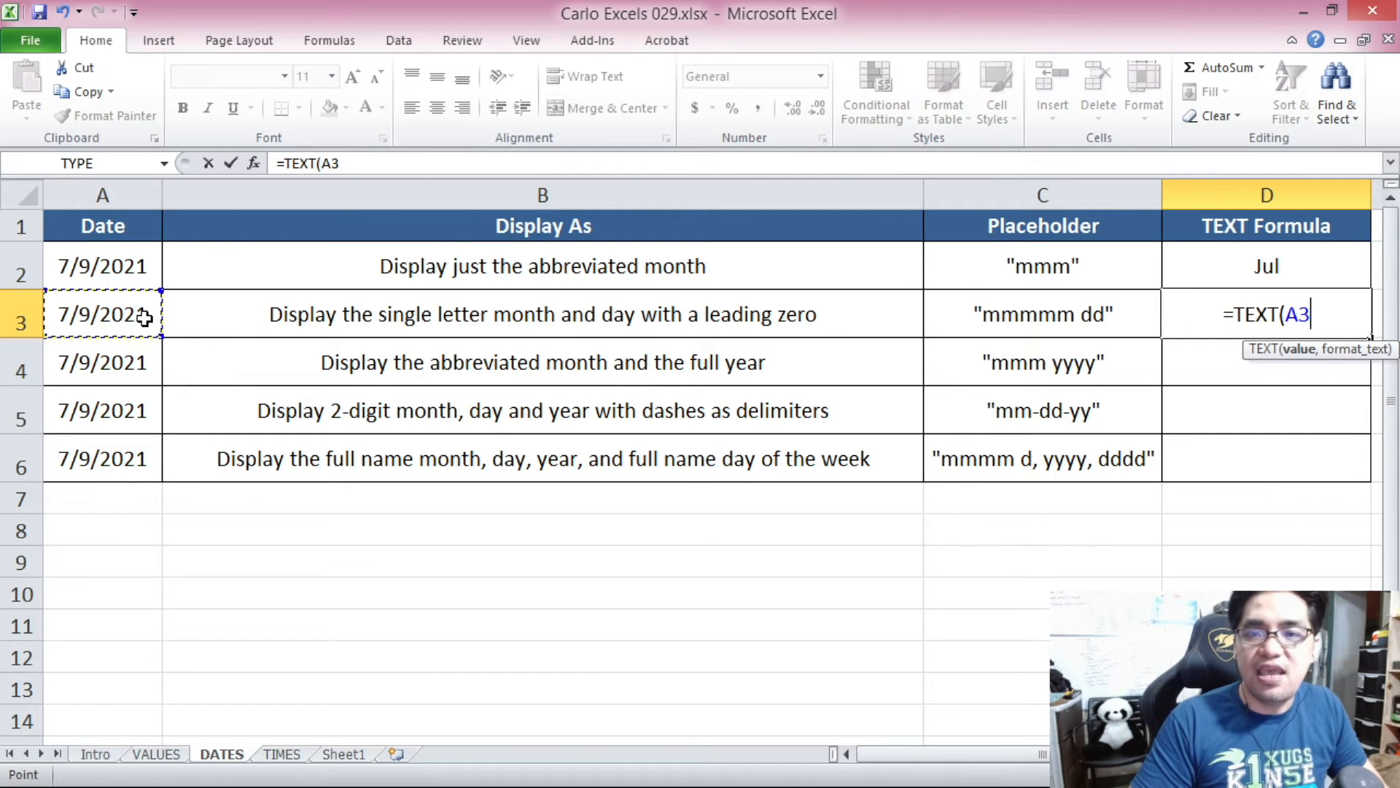
text(,)
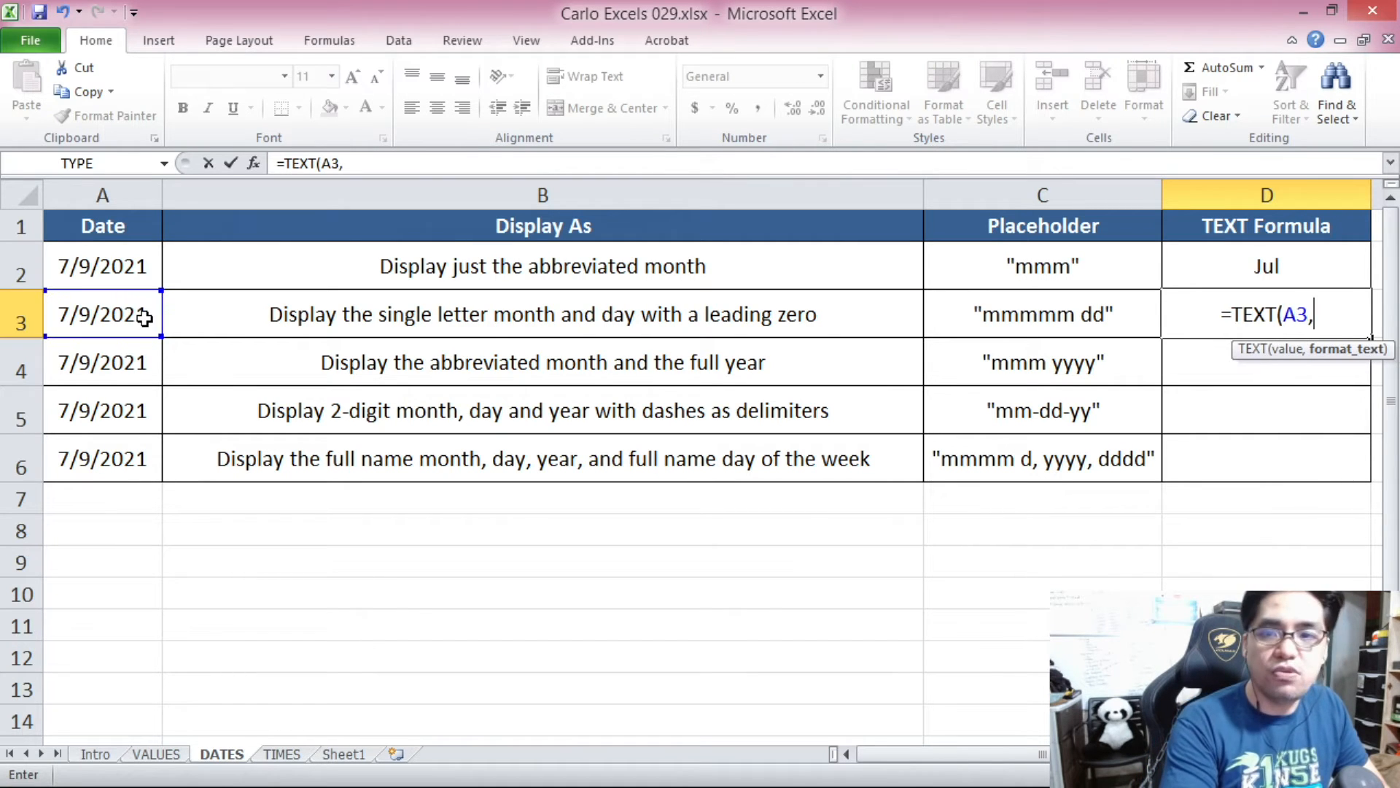
text(")
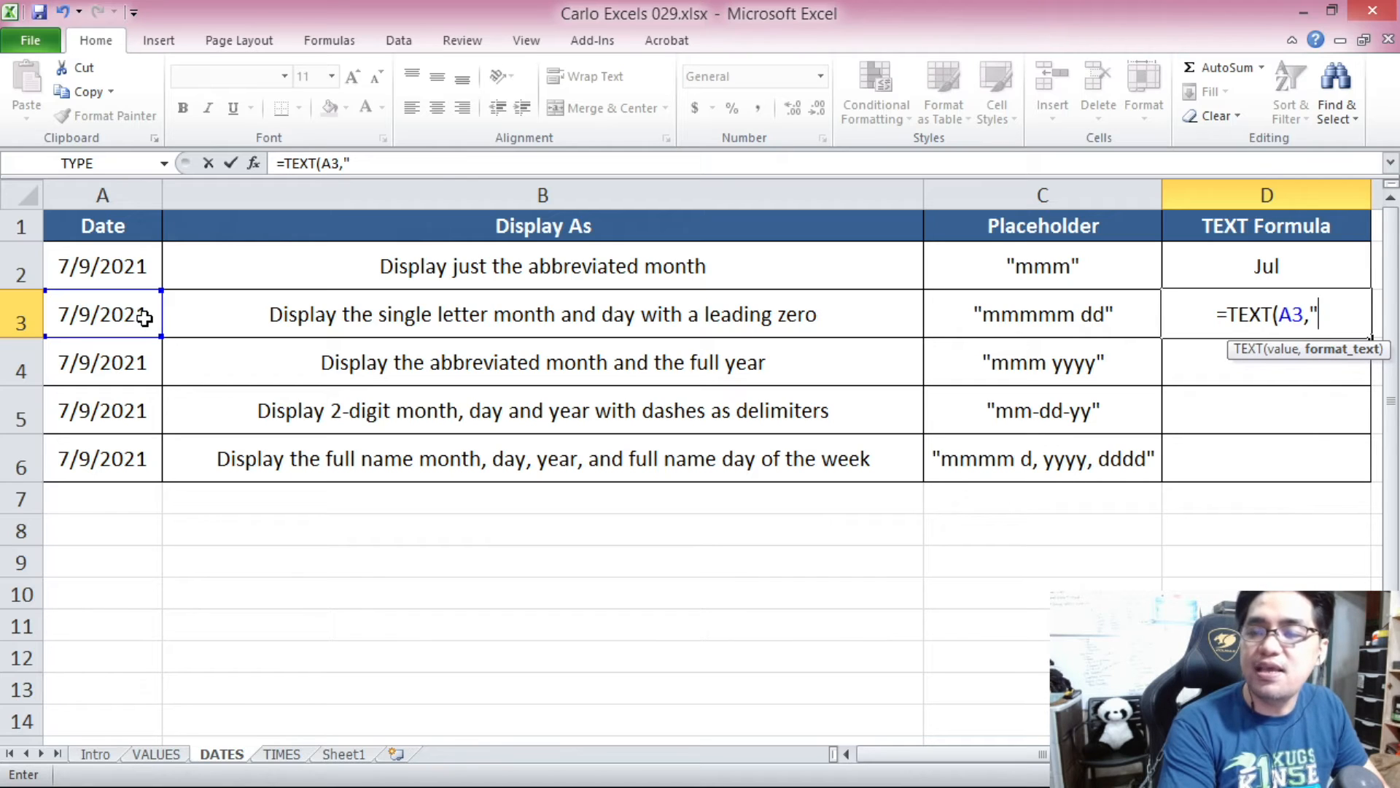
text(mmmmmm)
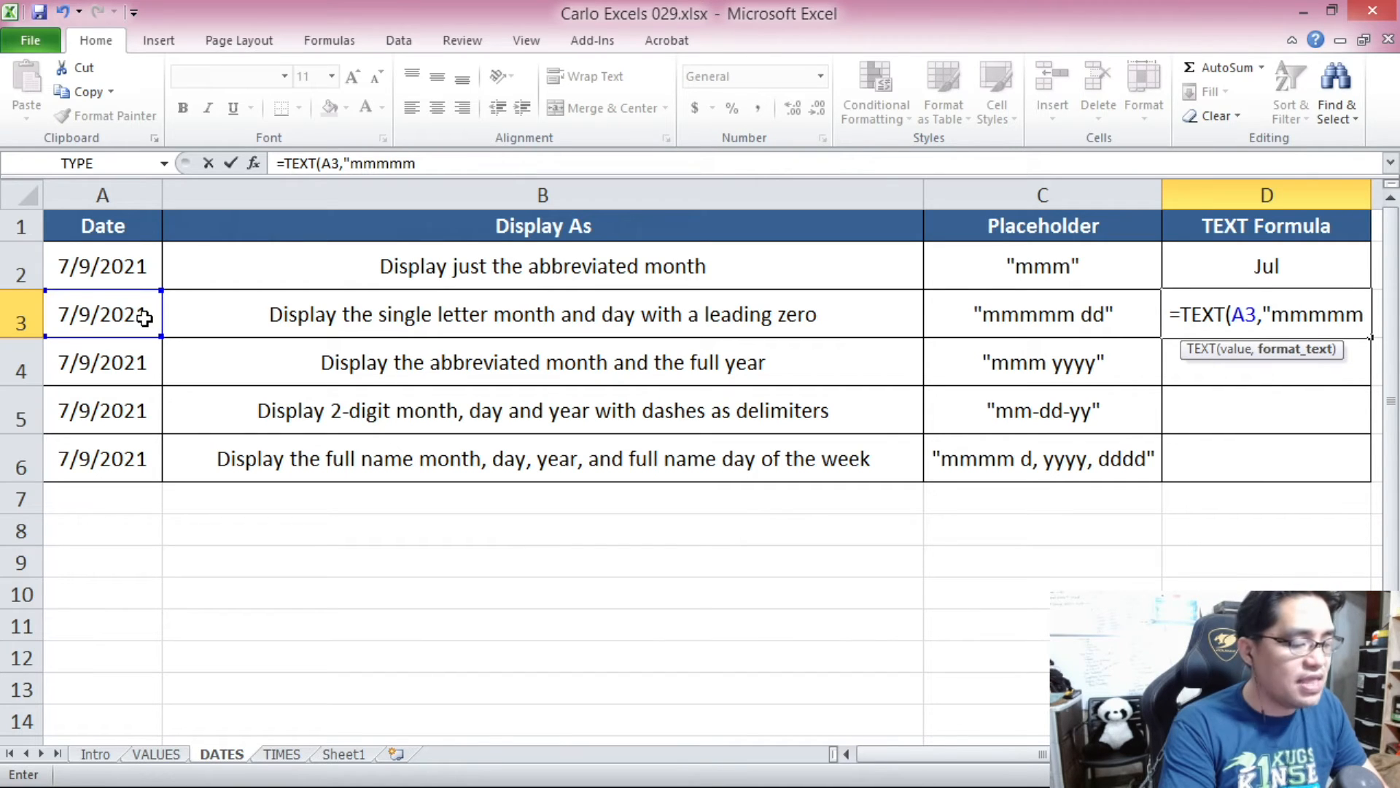
text(dd)
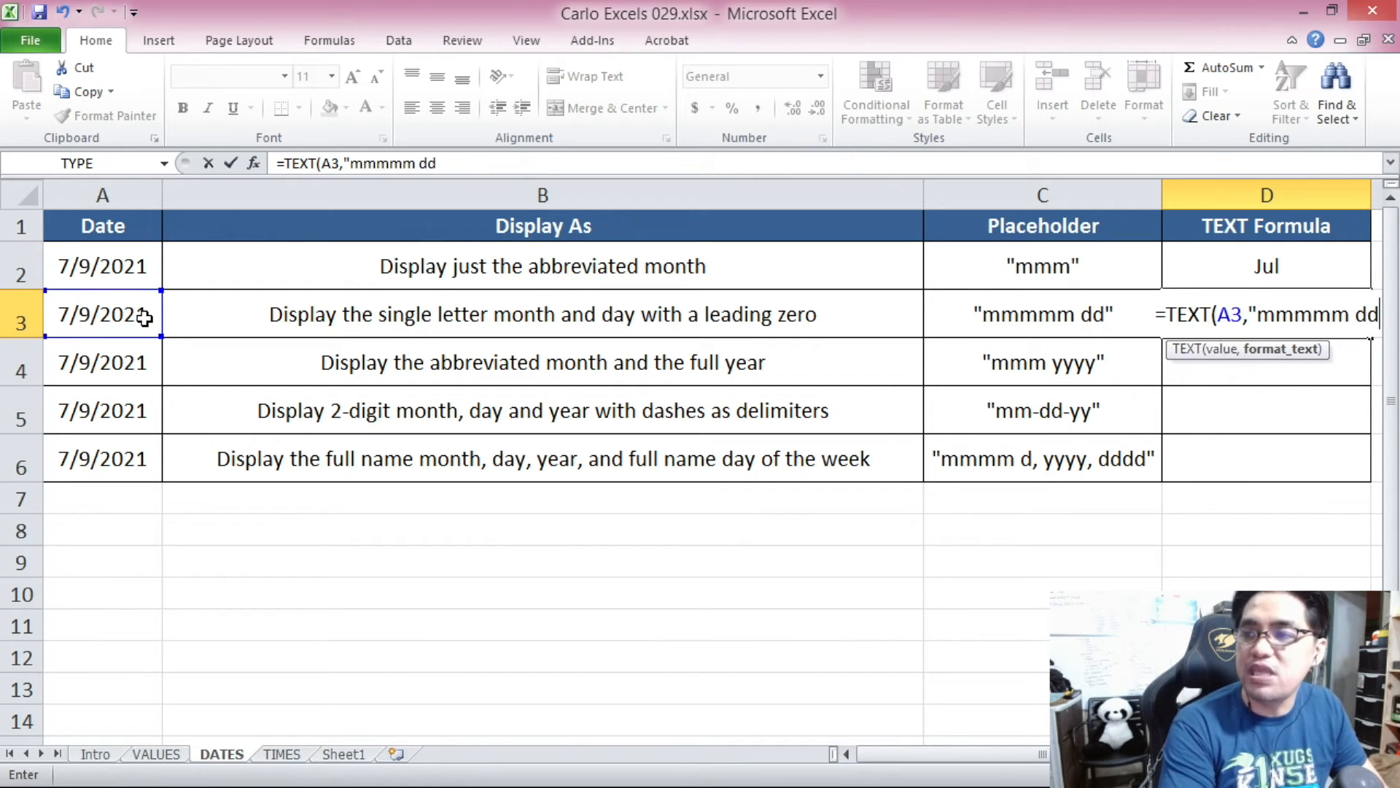
text("))
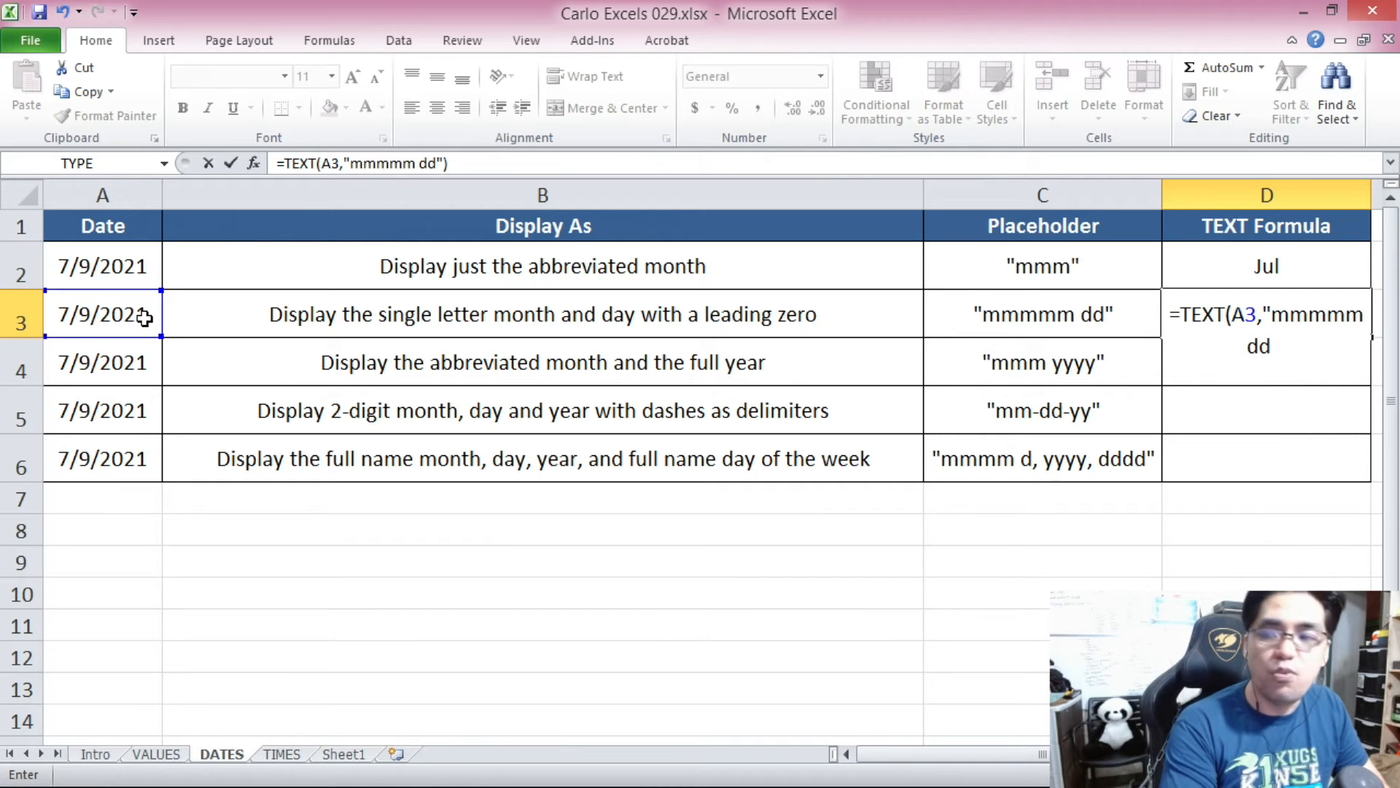
key(Return)
click(1223, 313)
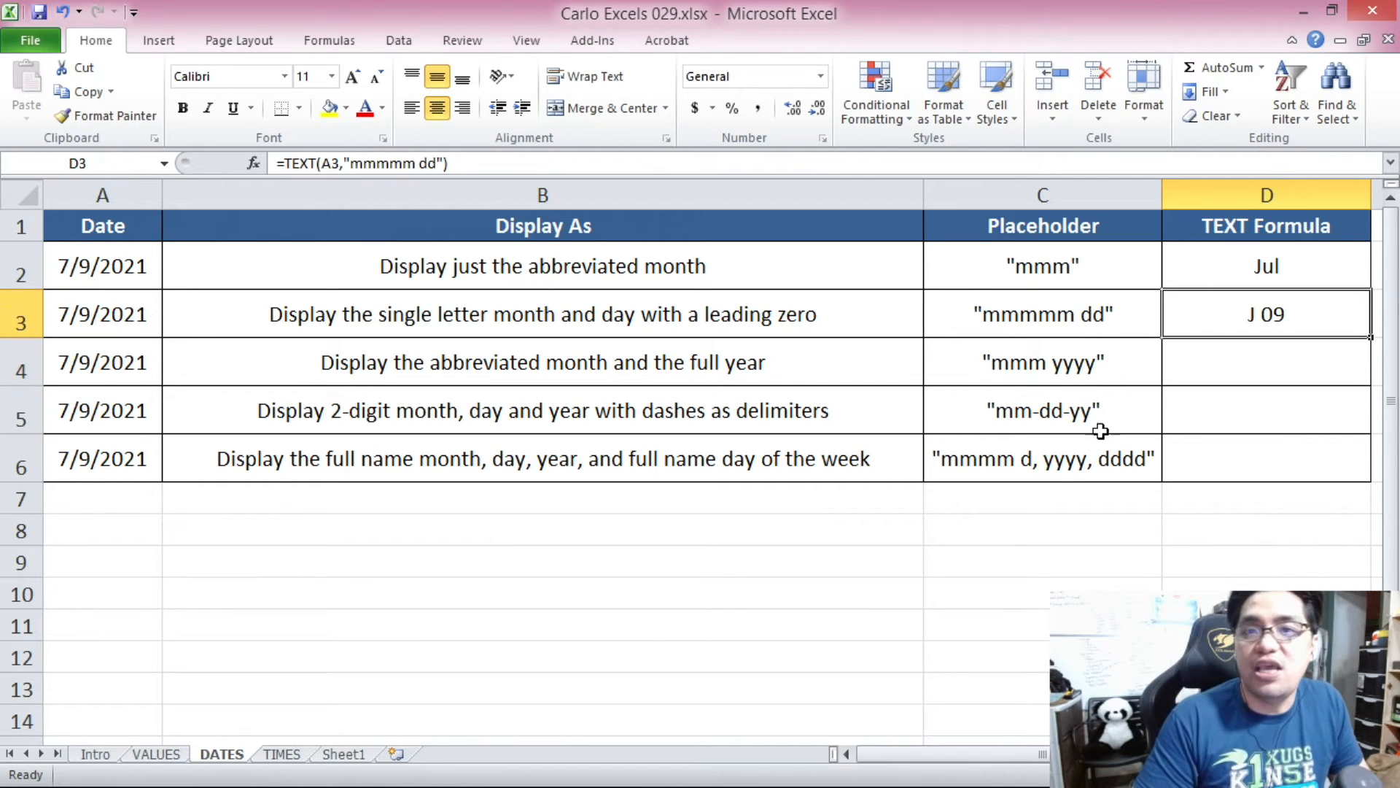
Enter a TEXT formula in cell D4 that formats the date in A4 with the format text "mmm yyyy".
click(707, 370)
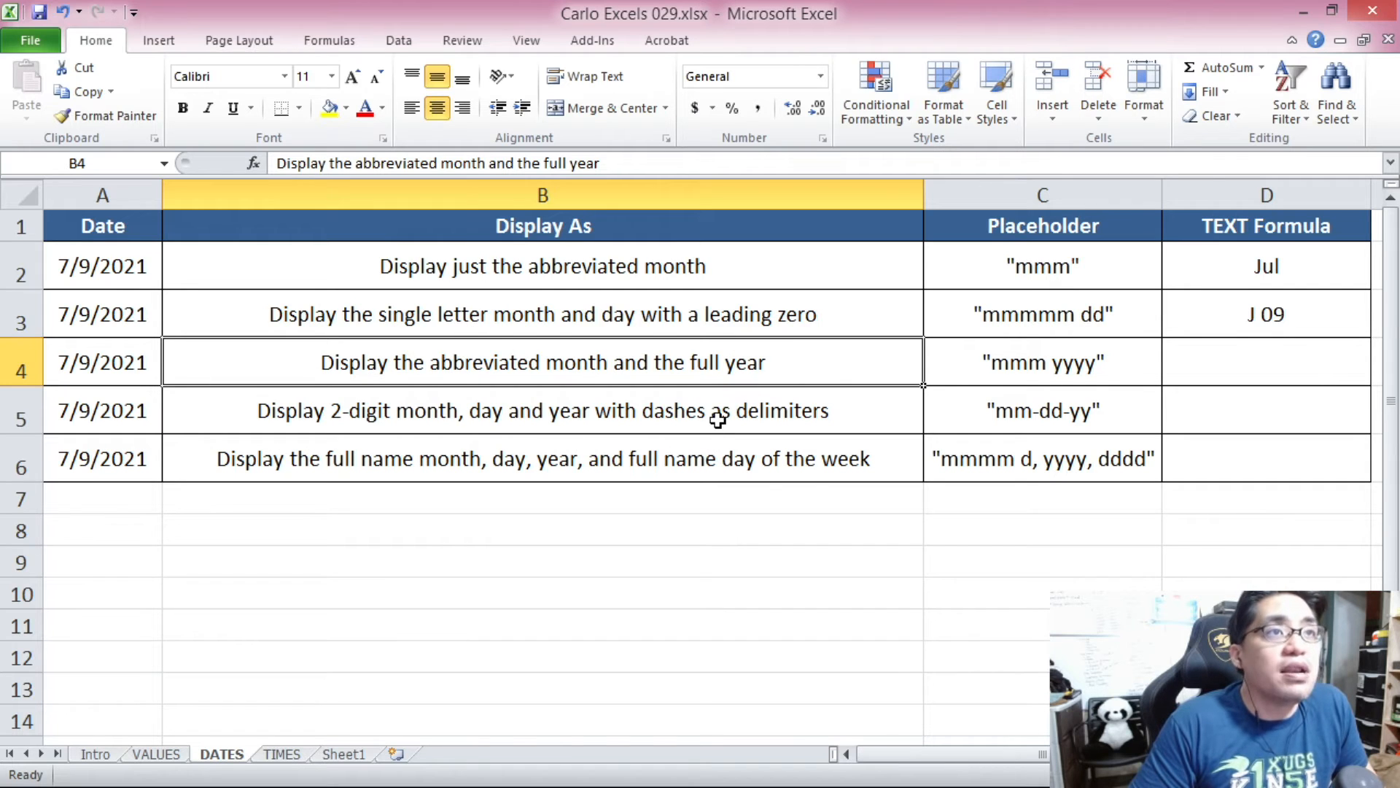
click(1048, 364)
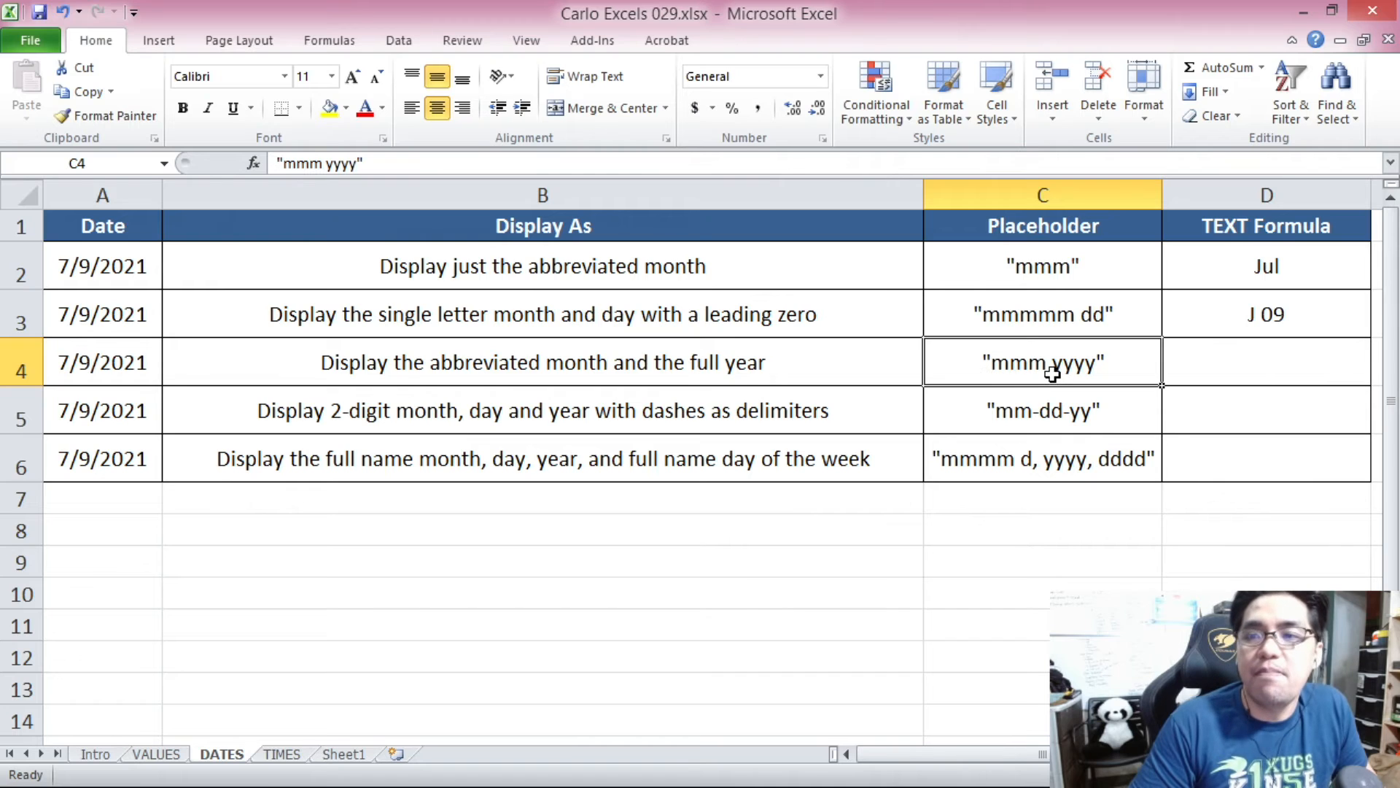
click(1261, 364)
text('TEXT()
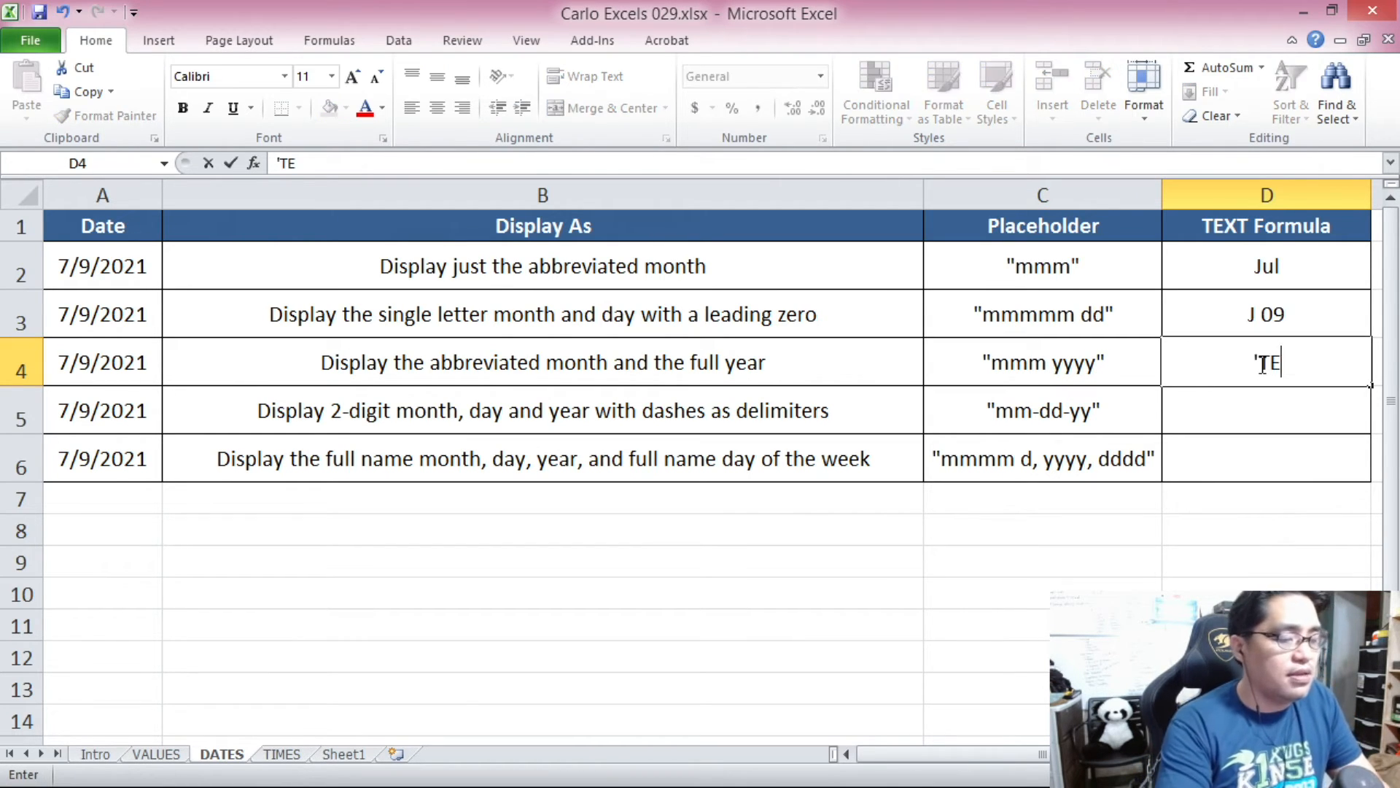
key(BackSpace)
key(BackSpace)
key(BackSpace)
key(BackSpace)
key(BackSpace)
key(BackSpace)
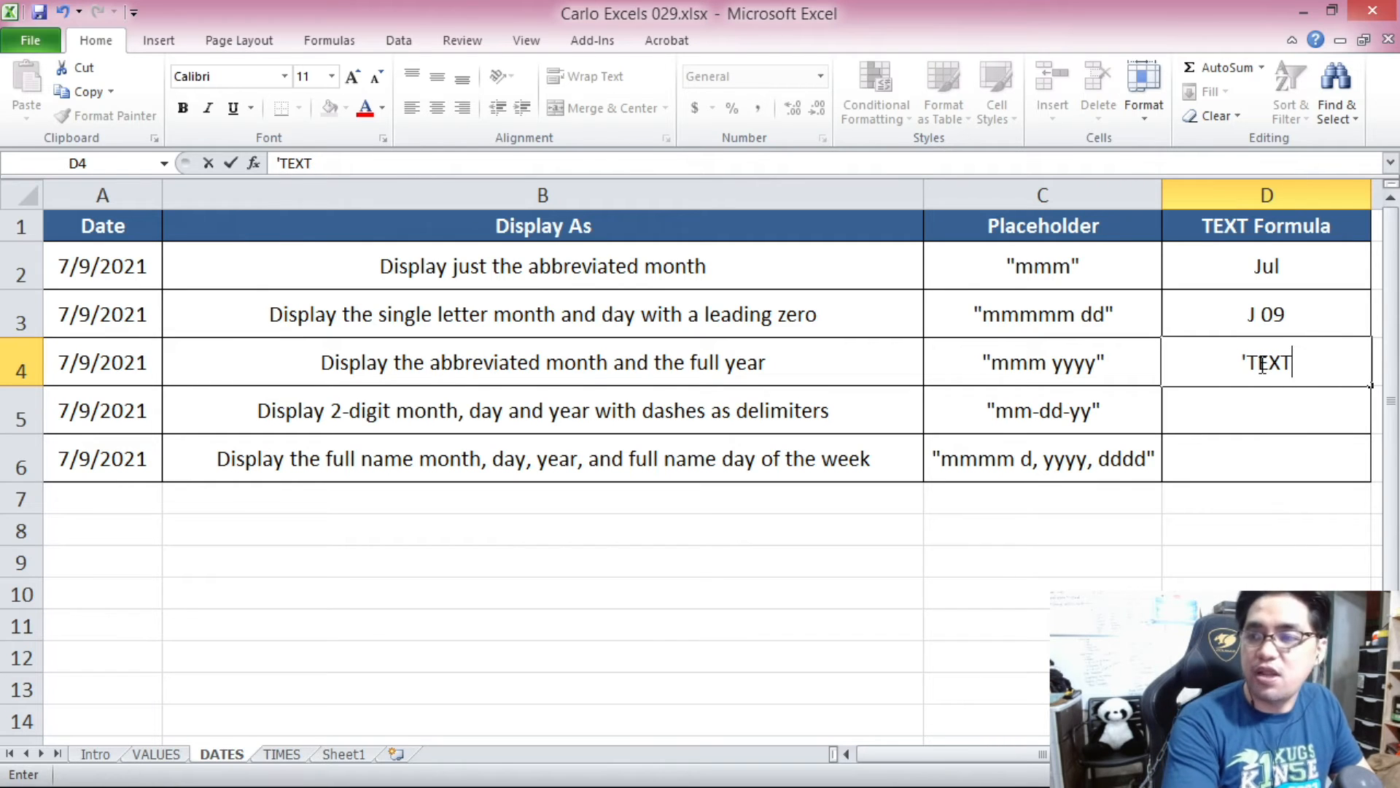
text(=TEXT()
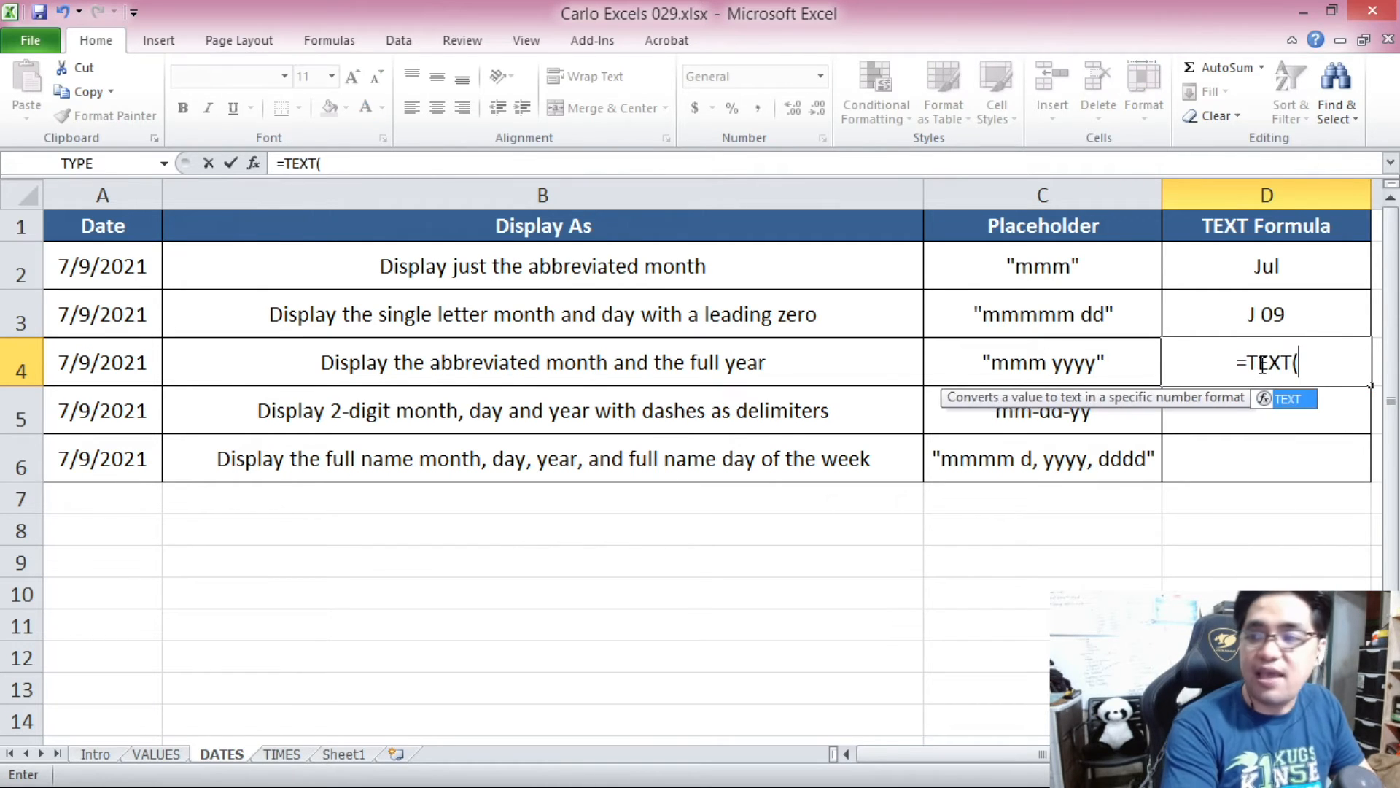
click(109, 373)
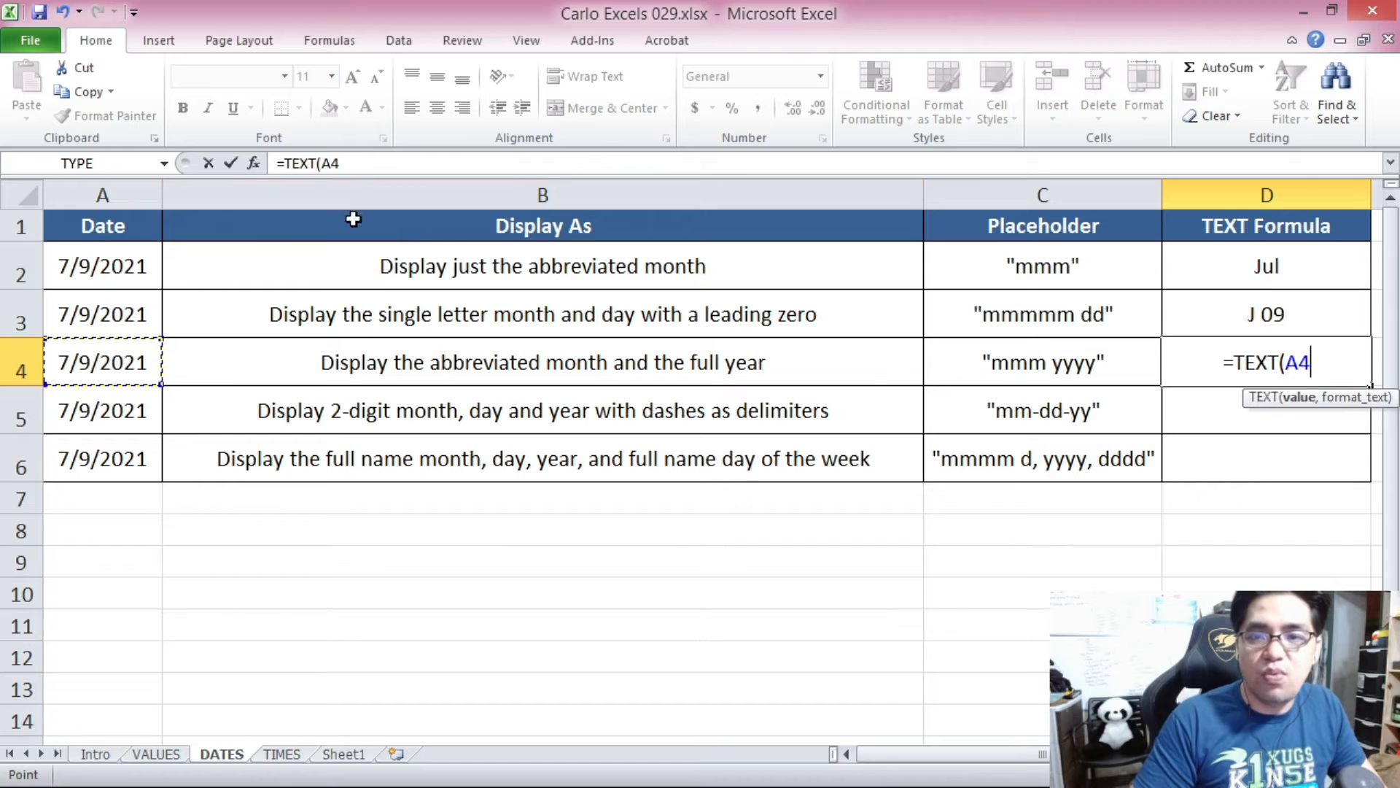
click(370, 169)
text(,)
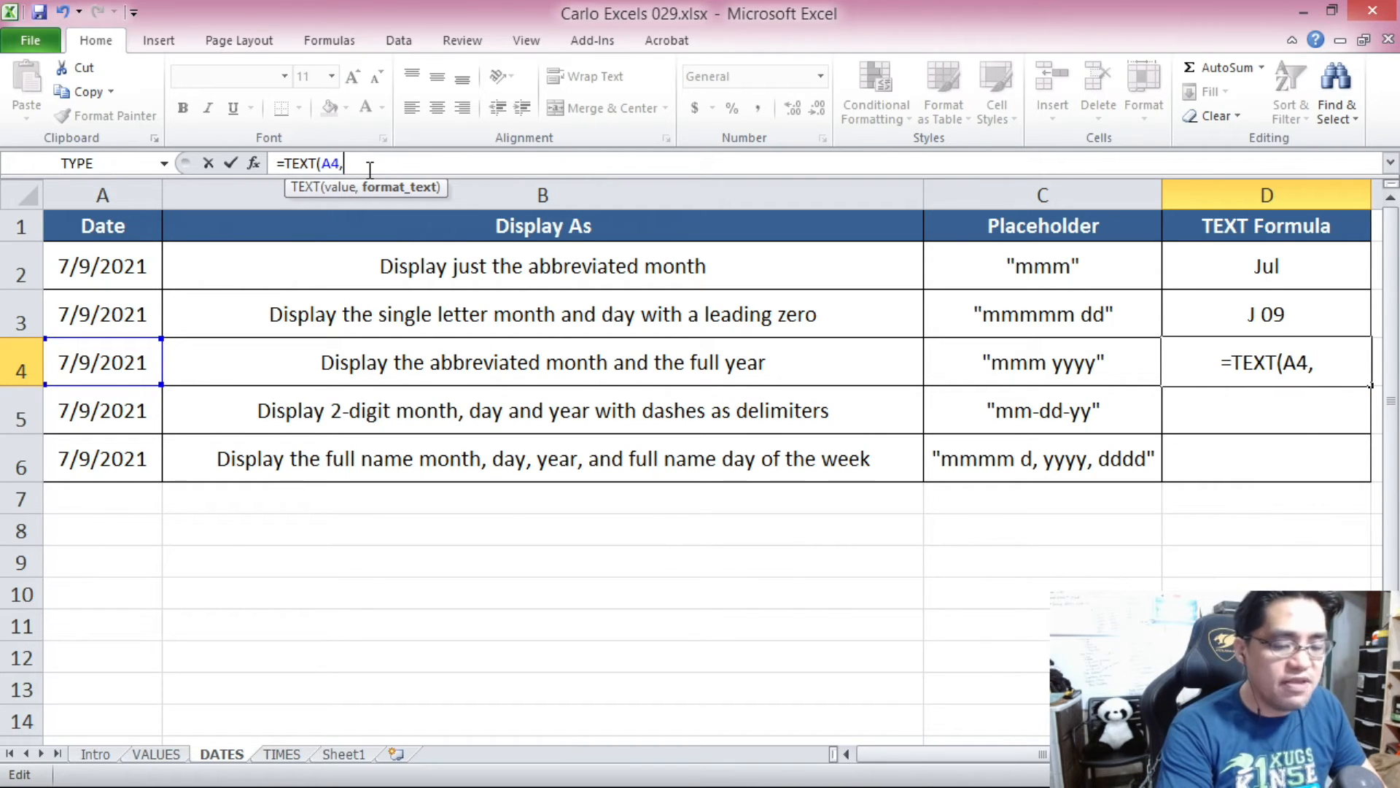
text("mmm)
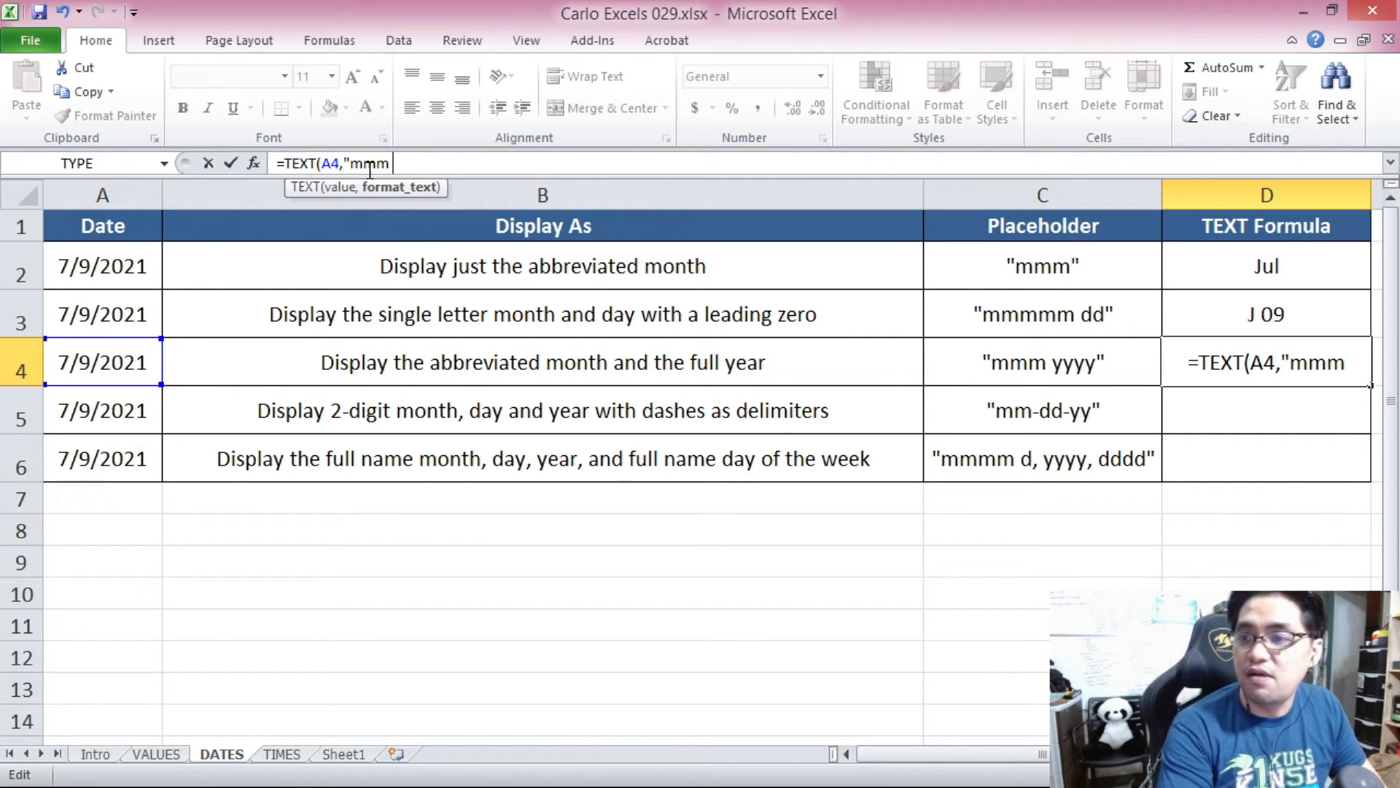
text( yy)
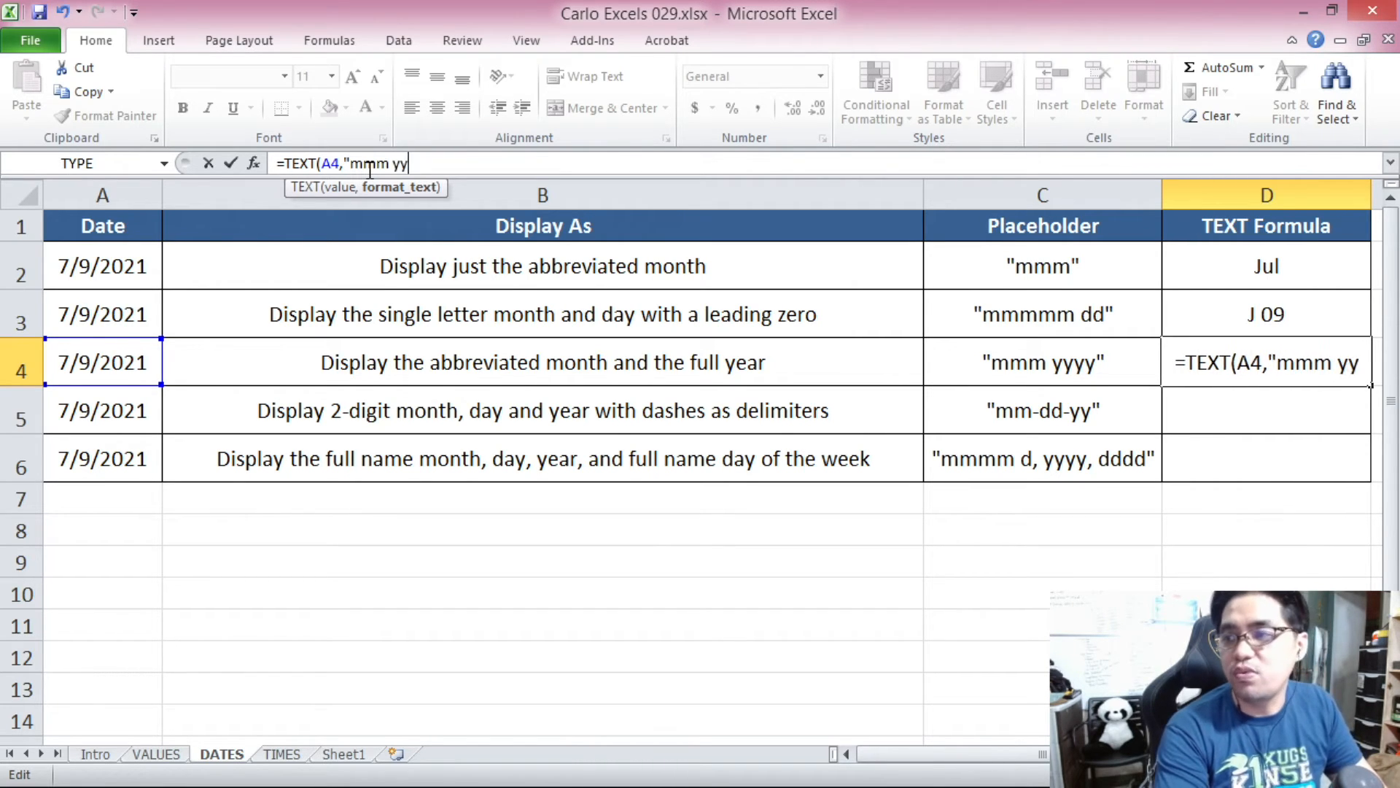
text(yy"))
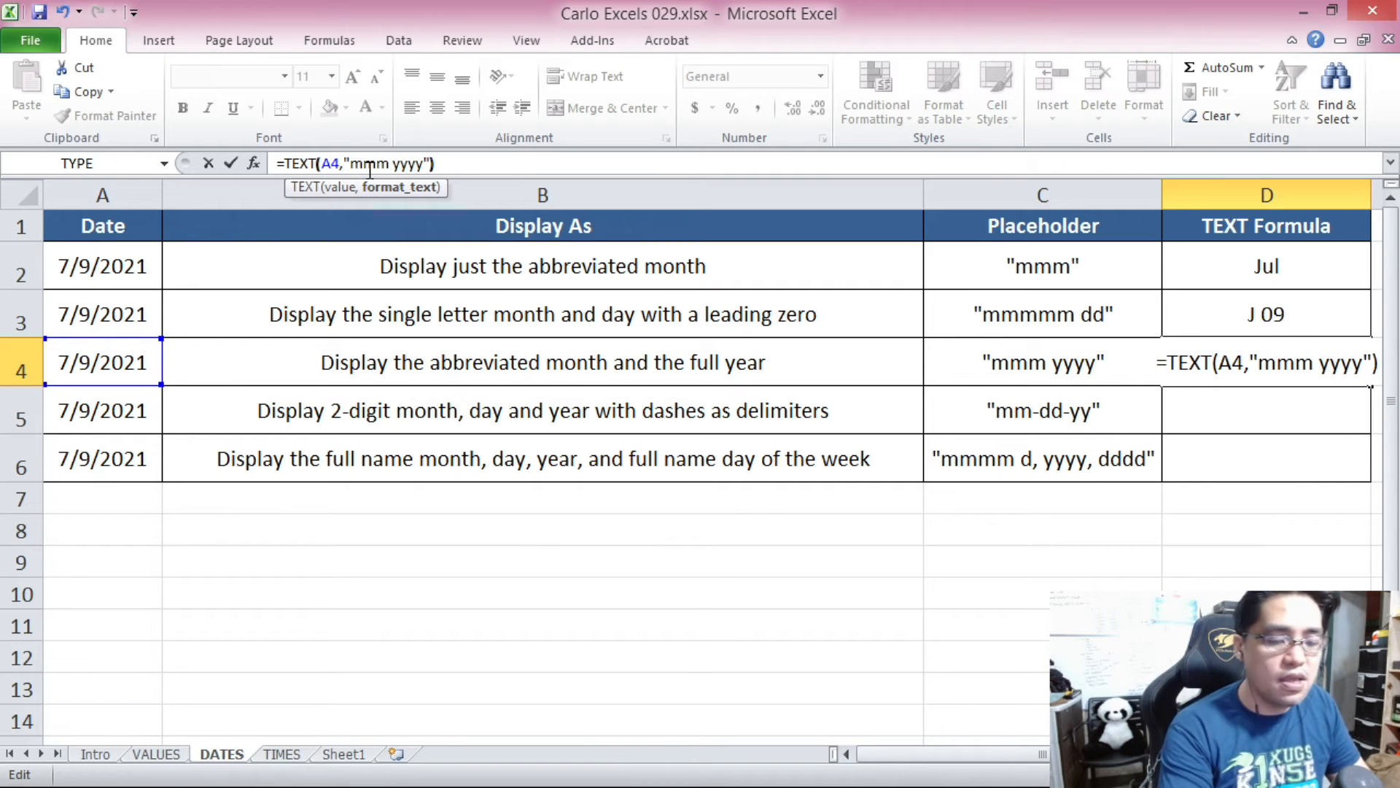
key(Return)
click(1235, 362)
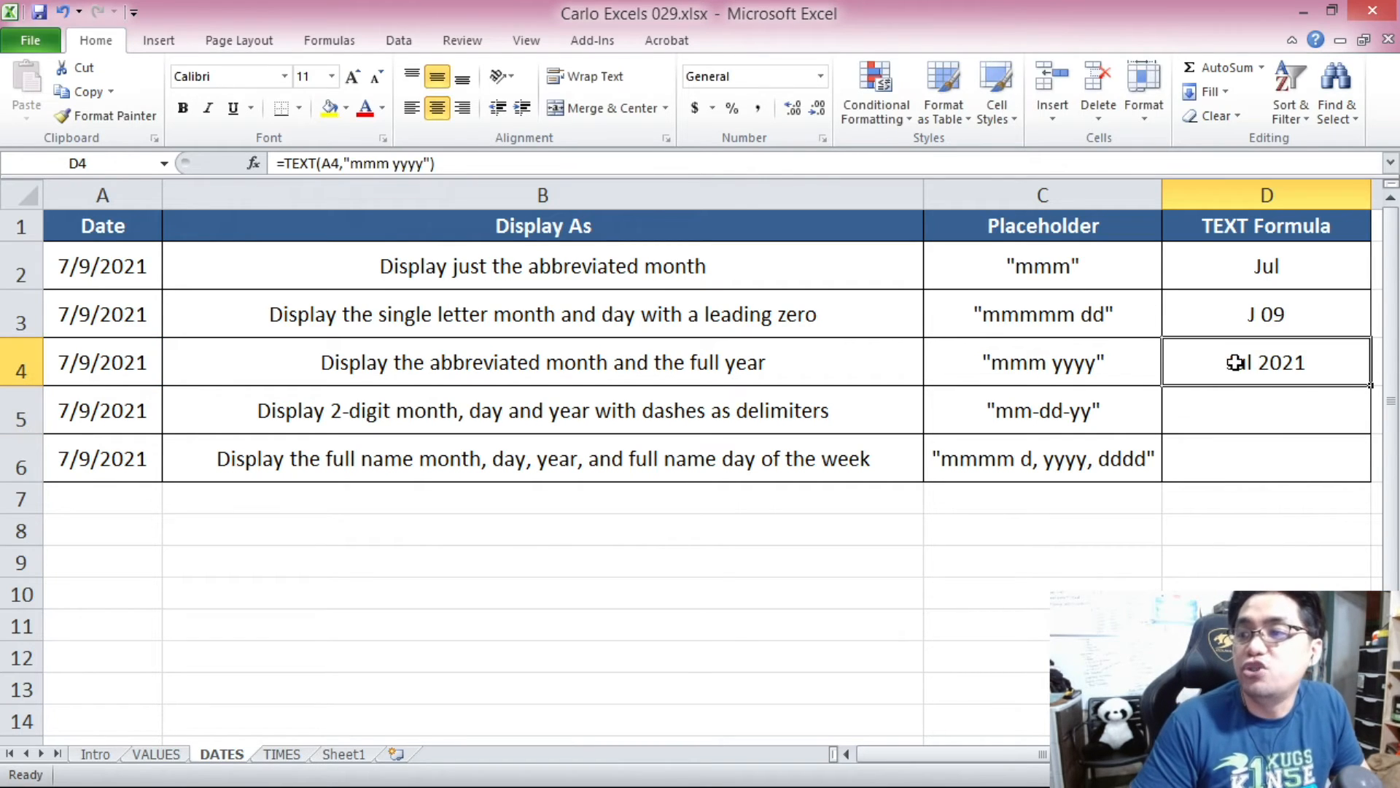
Enter a TEXT formula in cell D5 that formats the date in A5 with the format text "mm-dd-yy".
click(465, 417)
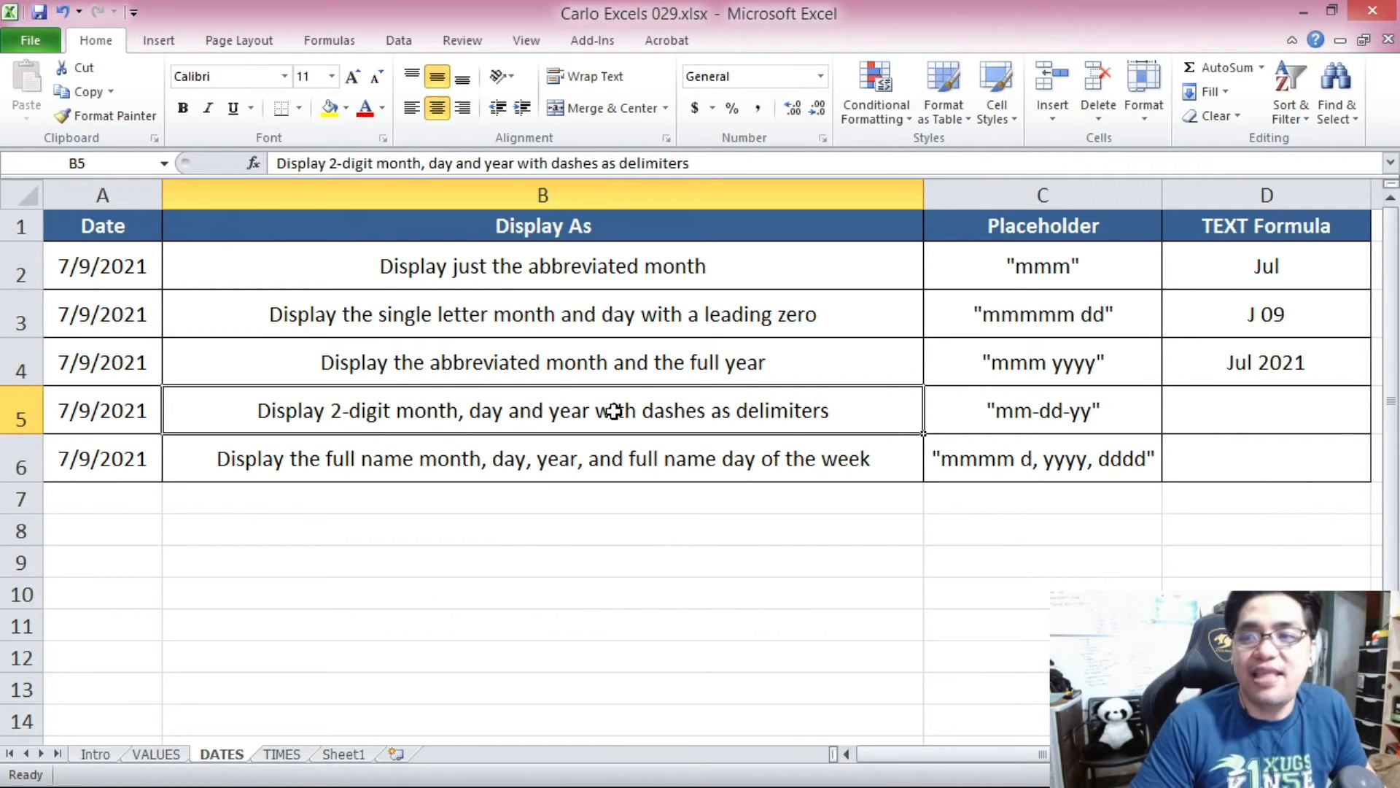
click(1036, 412)
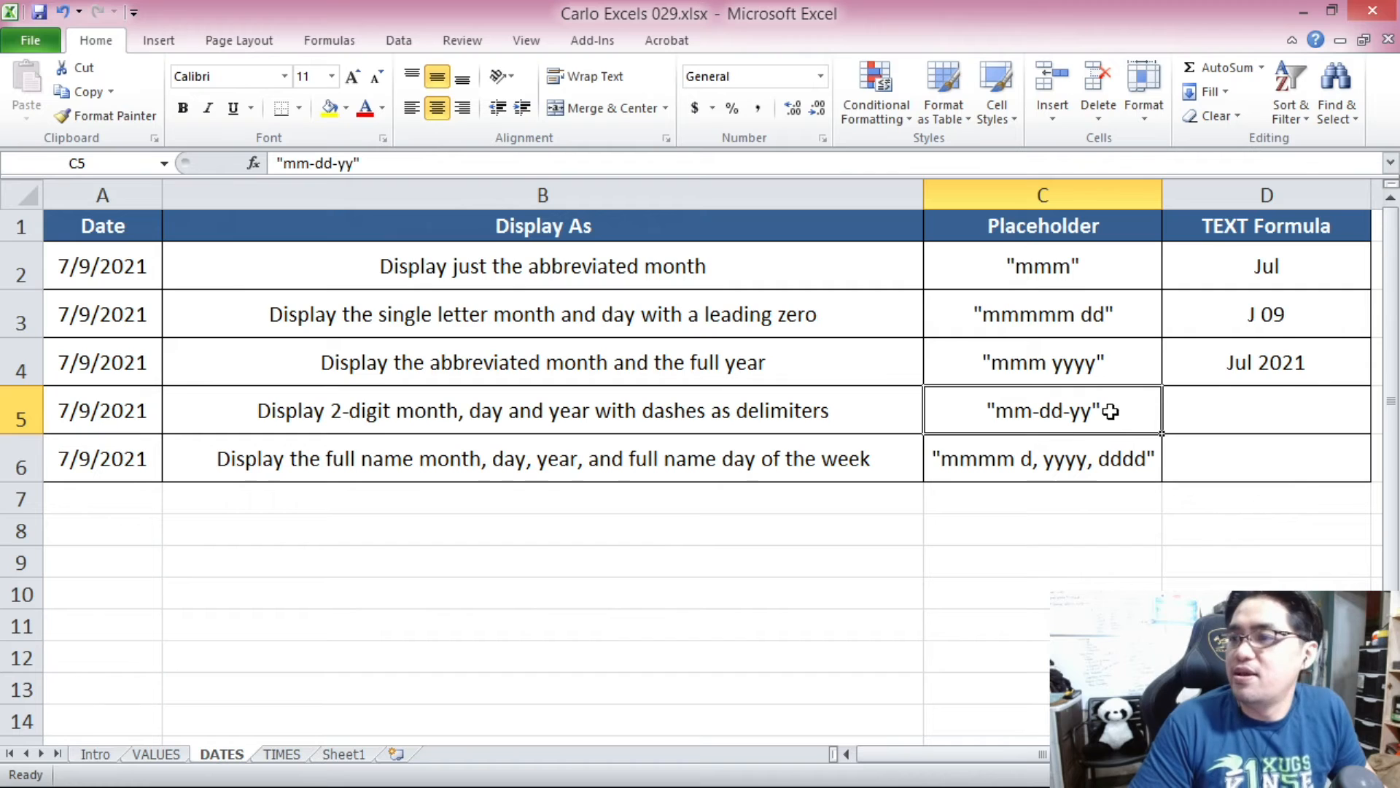
click(1275, 395)
text(=TEXT()
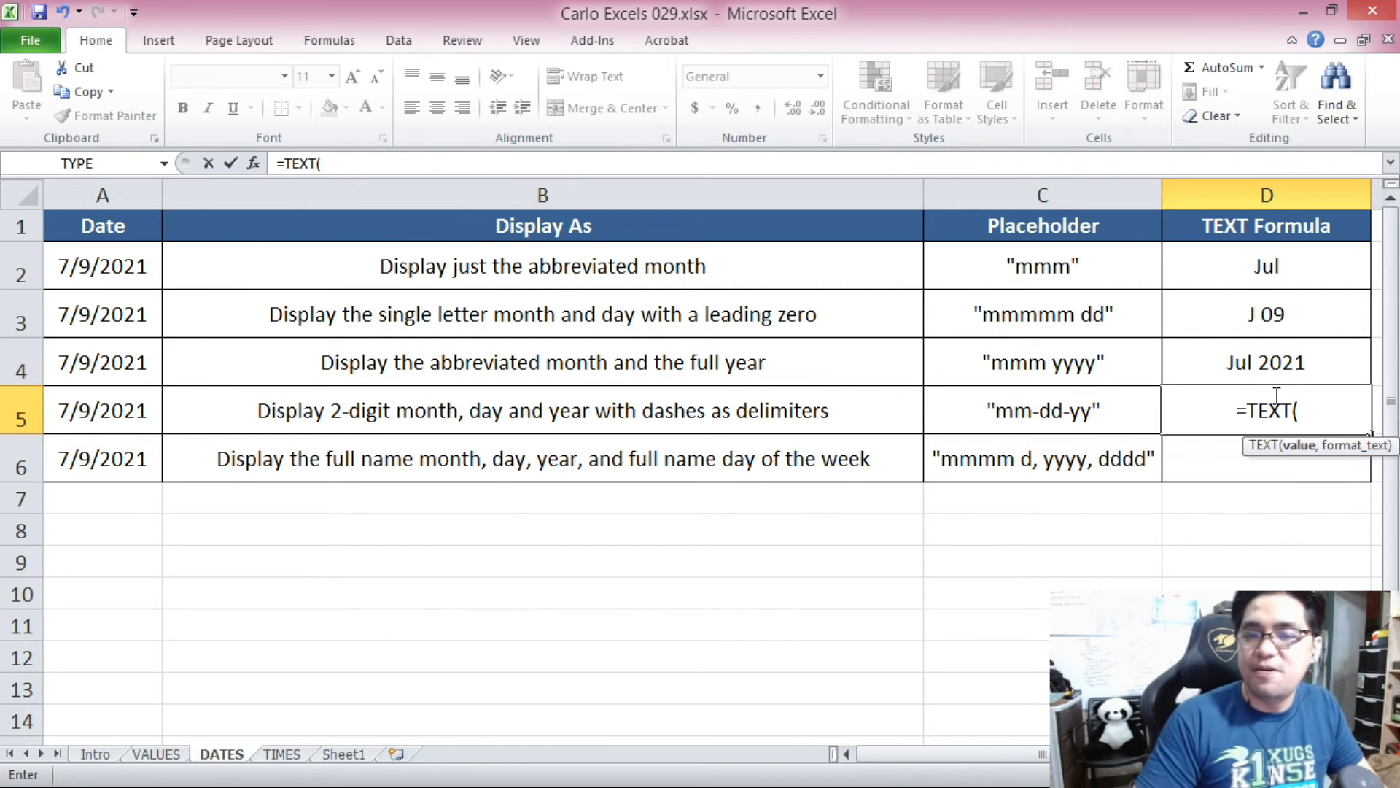
click(95, 411)
text(,)
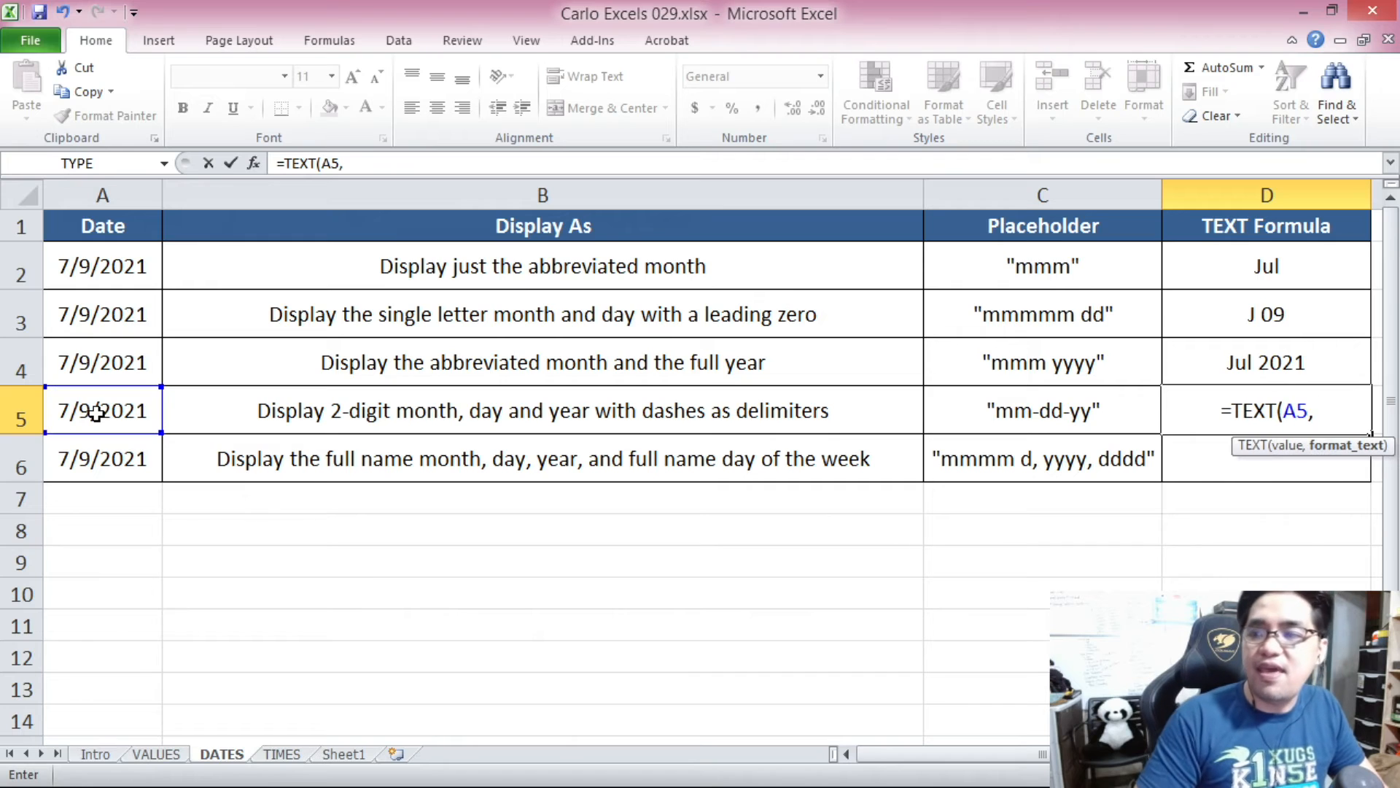
text(")
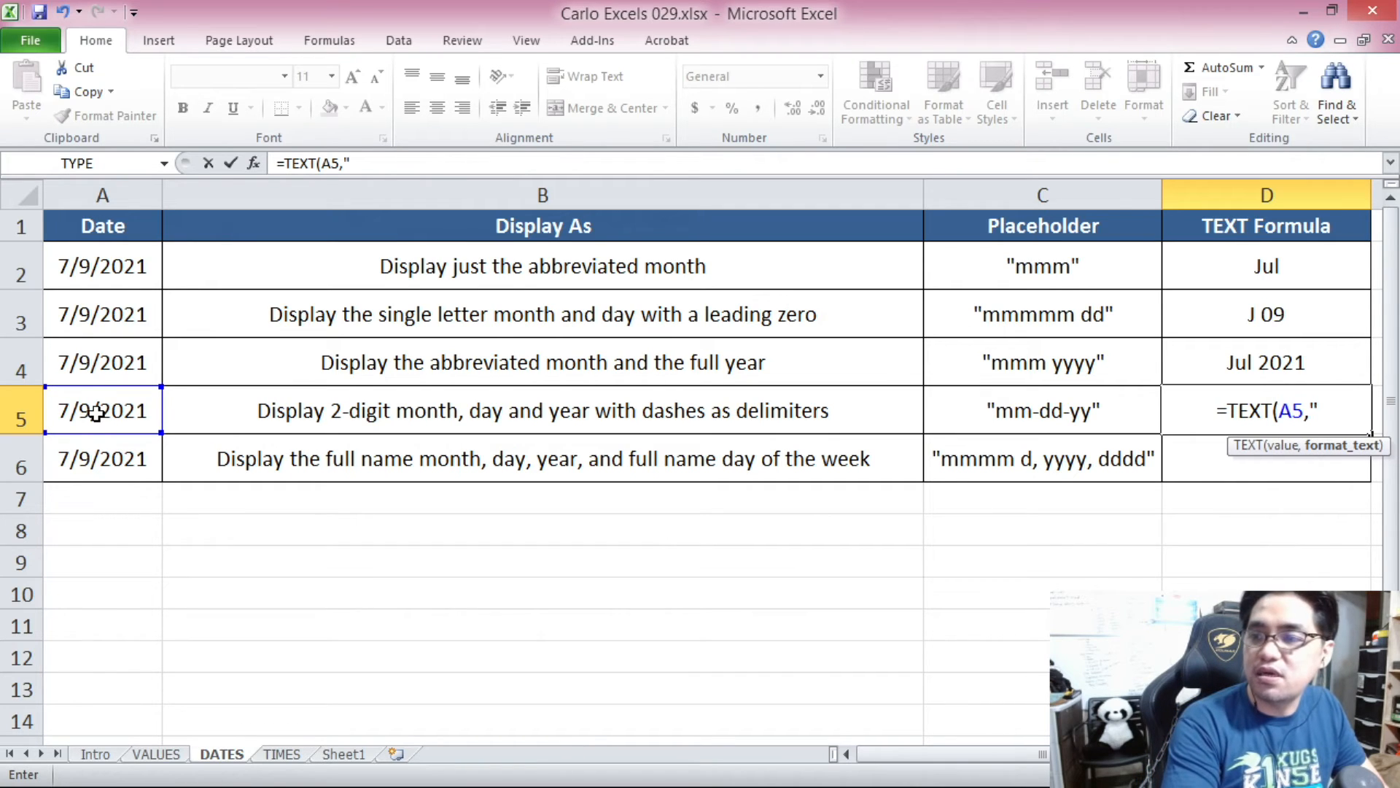
text(mm-dd-yy"))
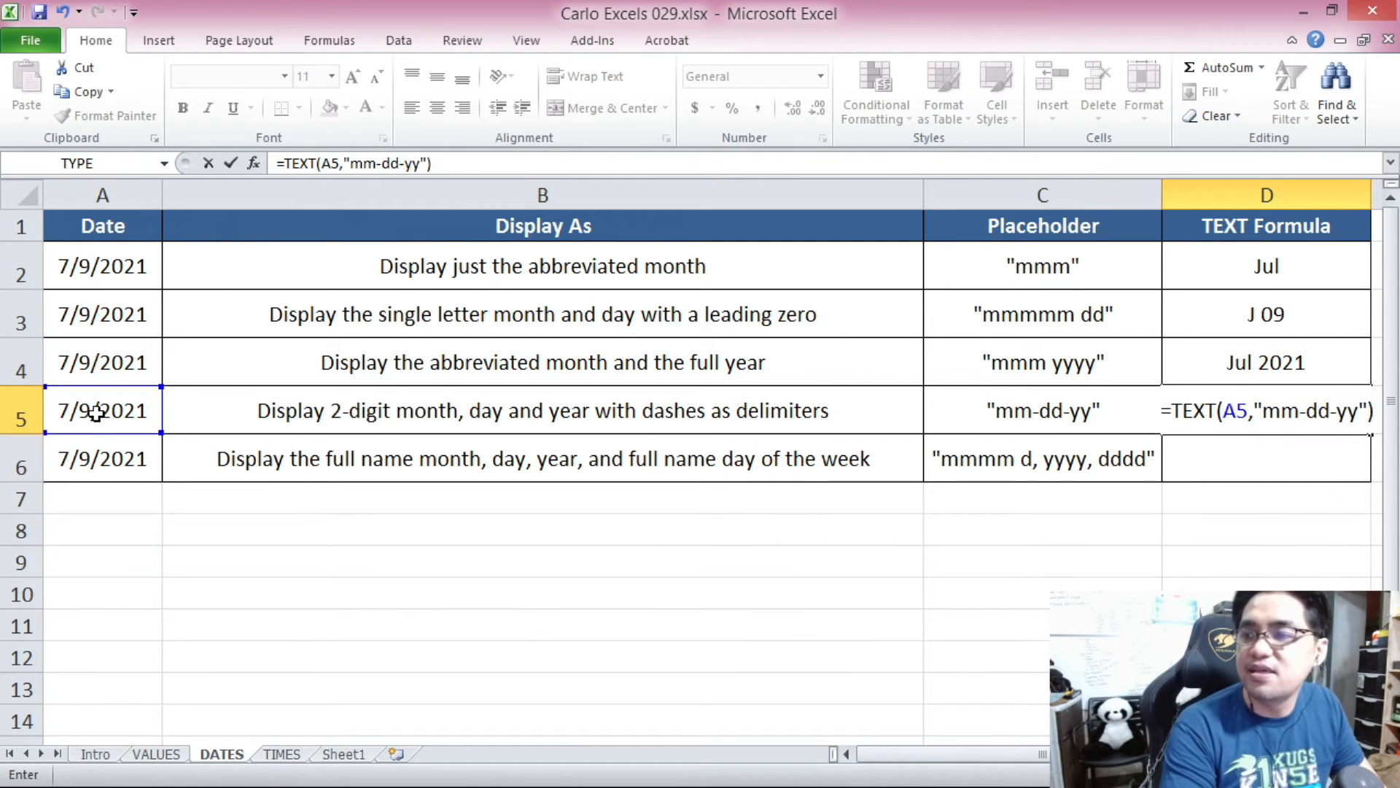
key(Return)
click(1202, 417)
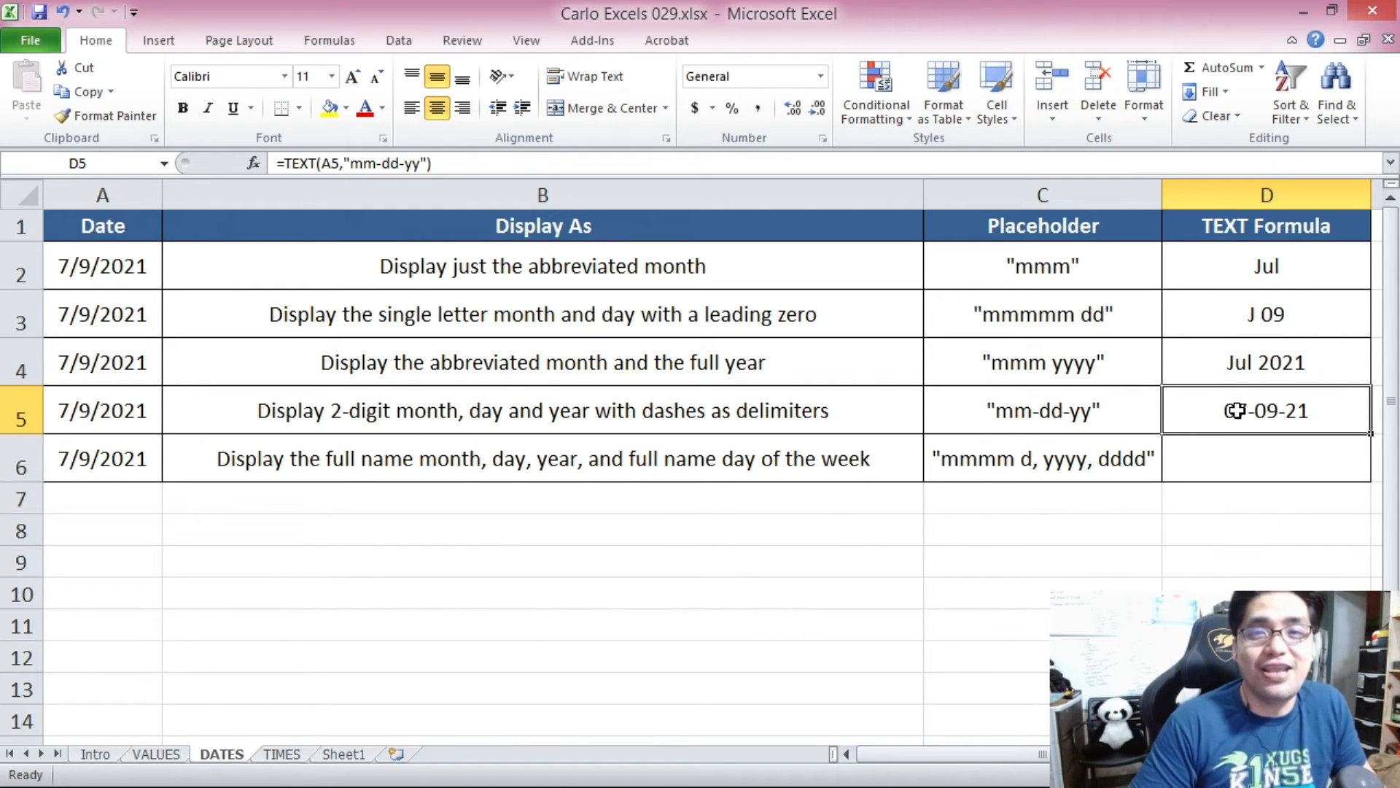
Enter a TEXT formula in cell D6 that formats the date in A6 with the format text "mmmm d, yyyy, dddd".
click(563, 474)
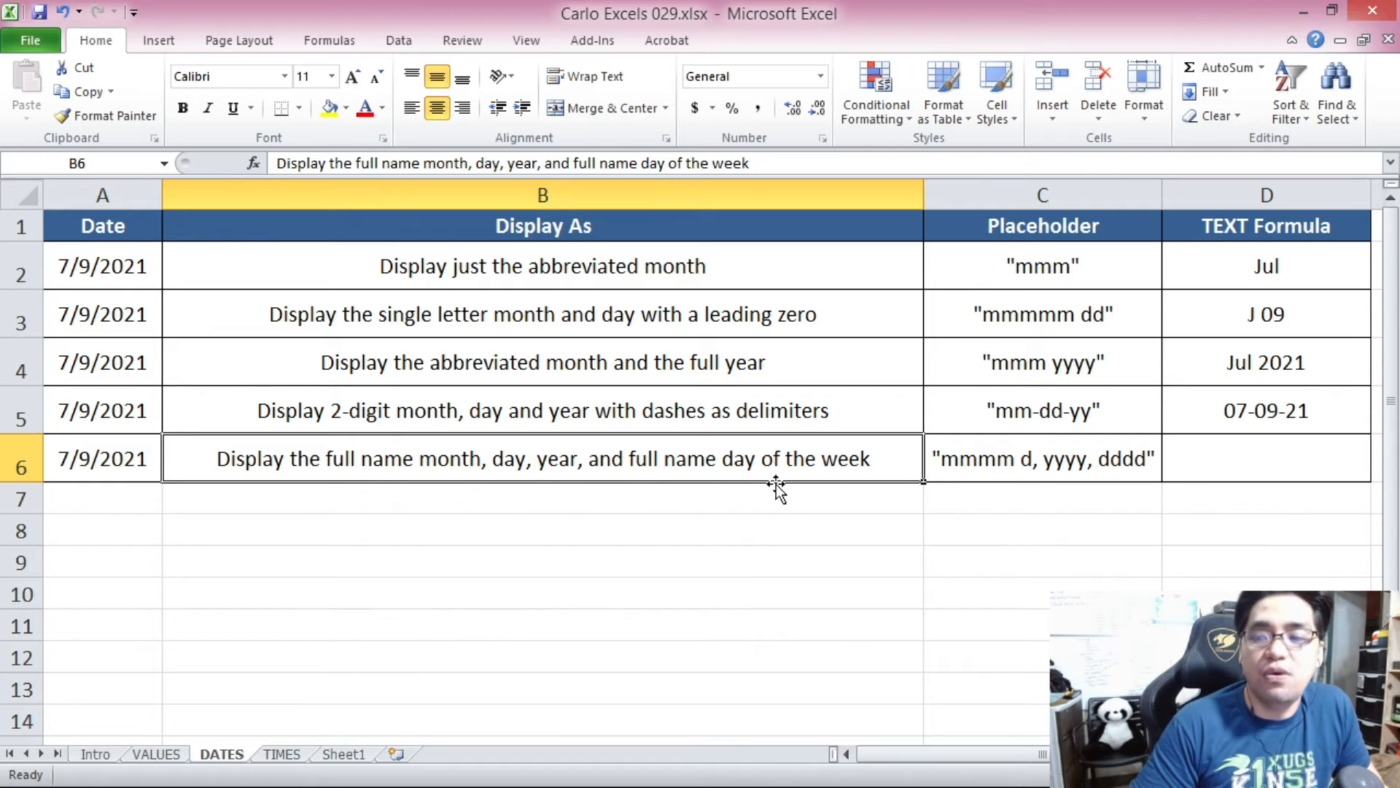
click(1007, 464)
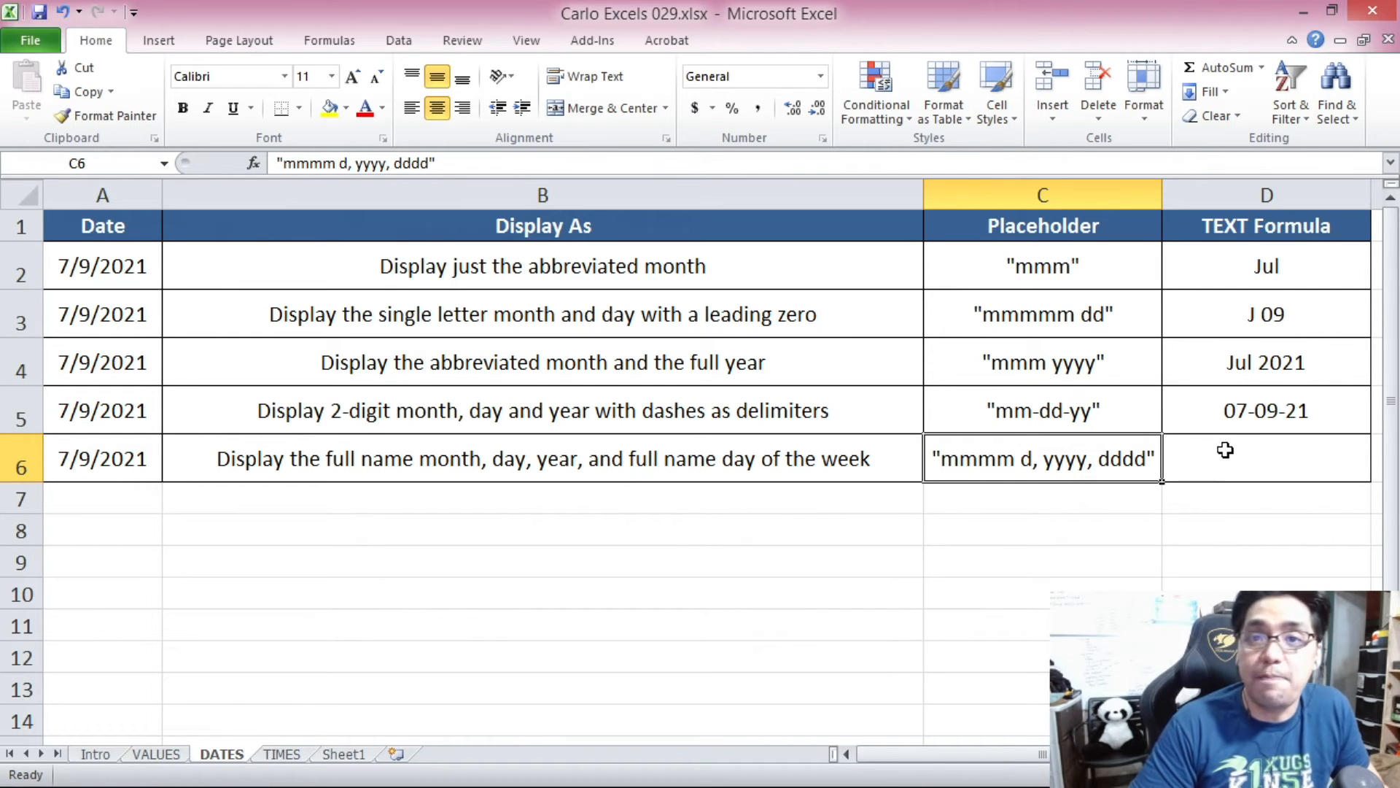
click(1245, 460)
text(=TEXT()
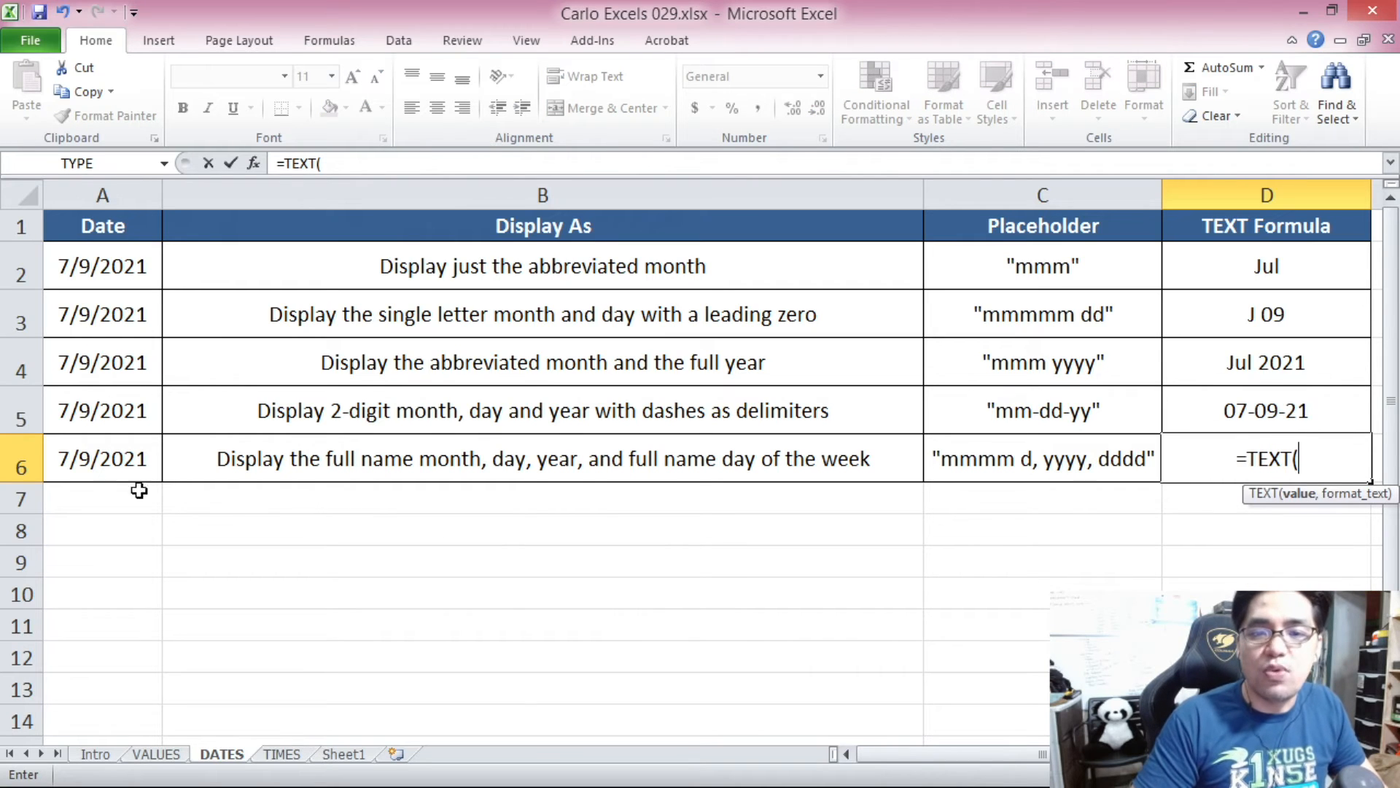
click(107, 467)
text(,)
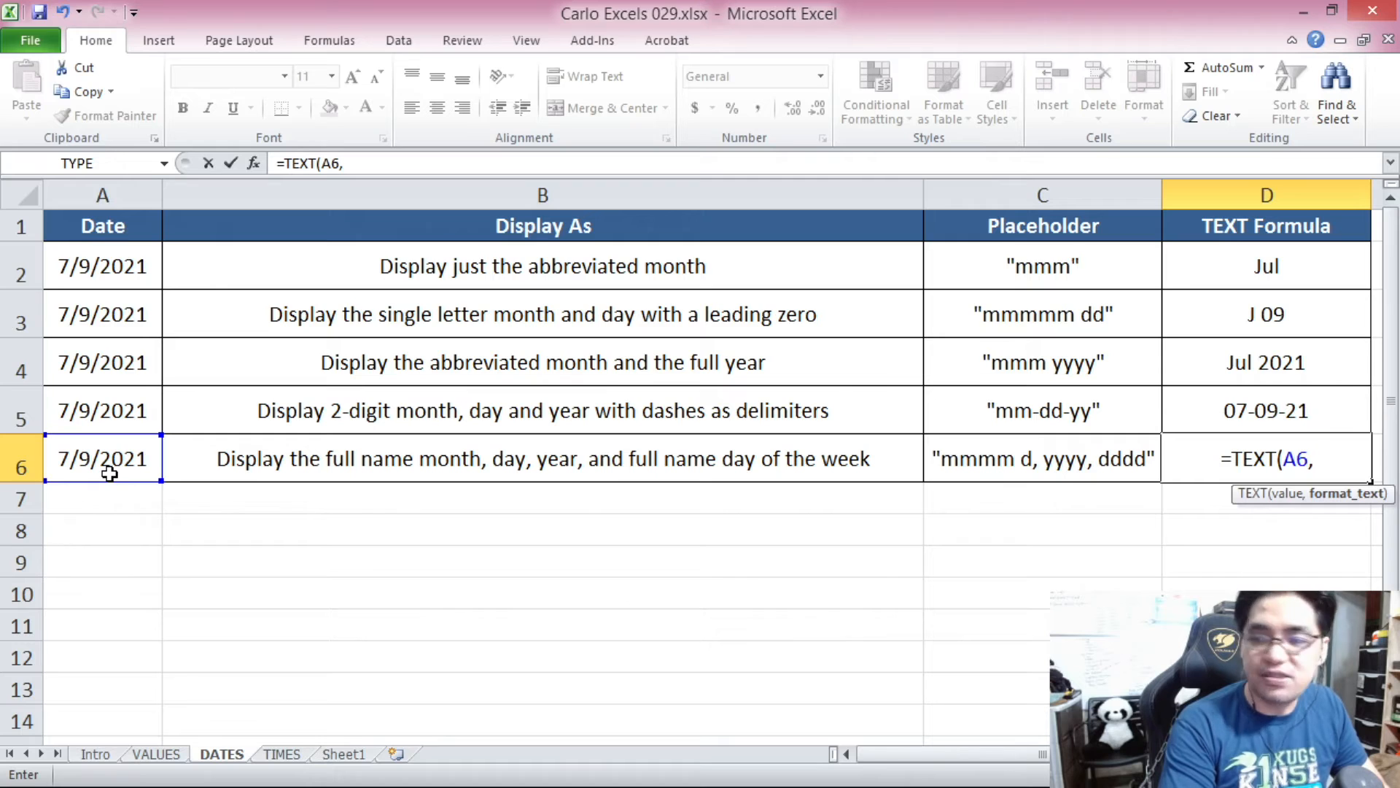
text("mmmm)
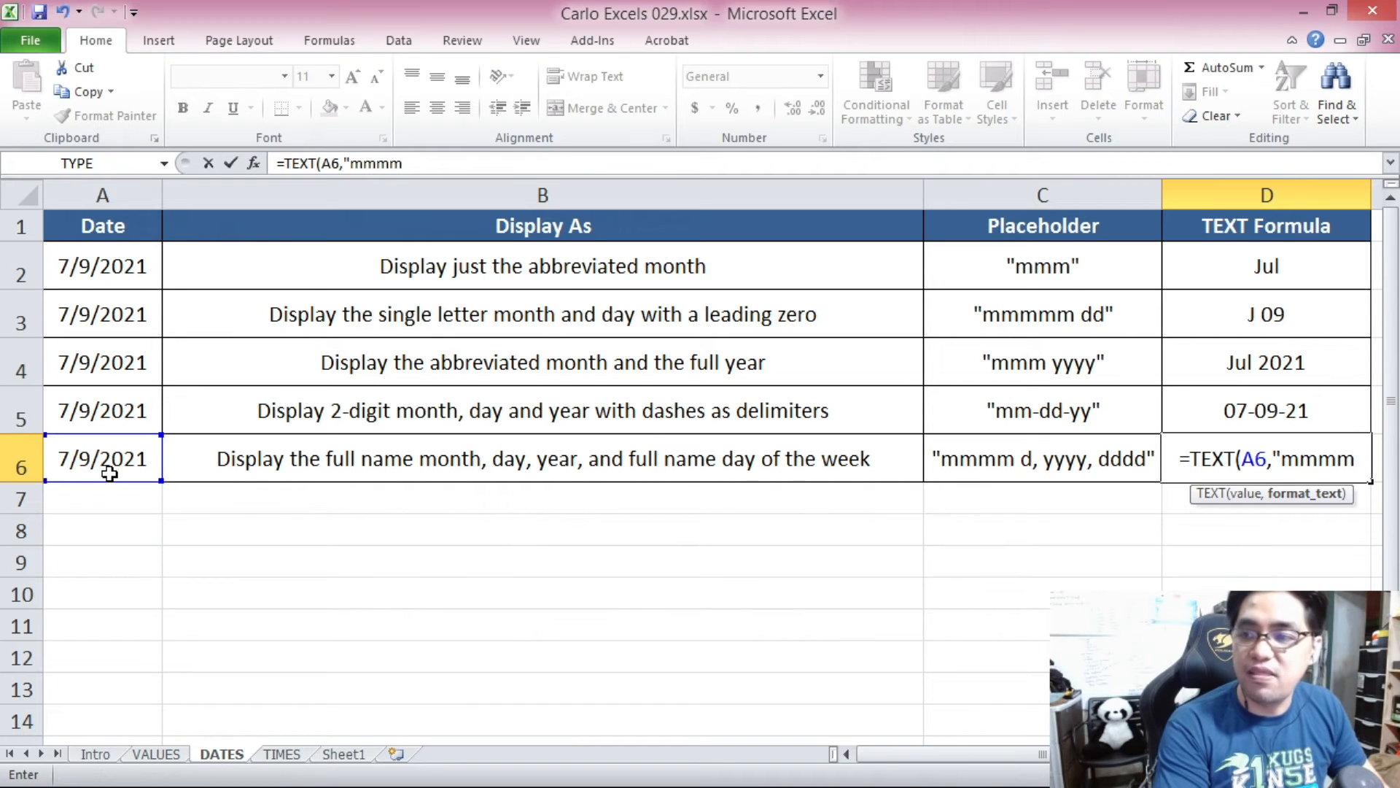
text(d,)
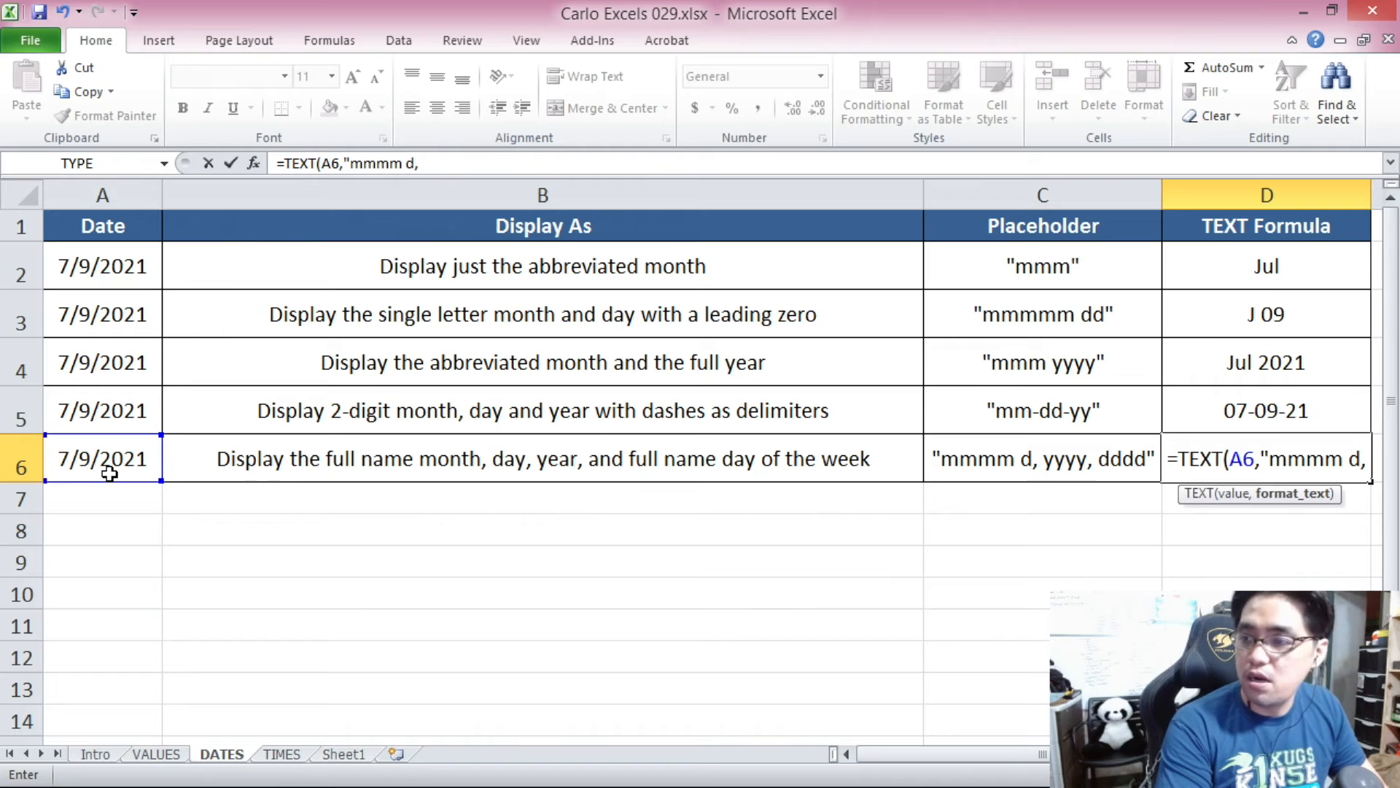
text( yyyy)
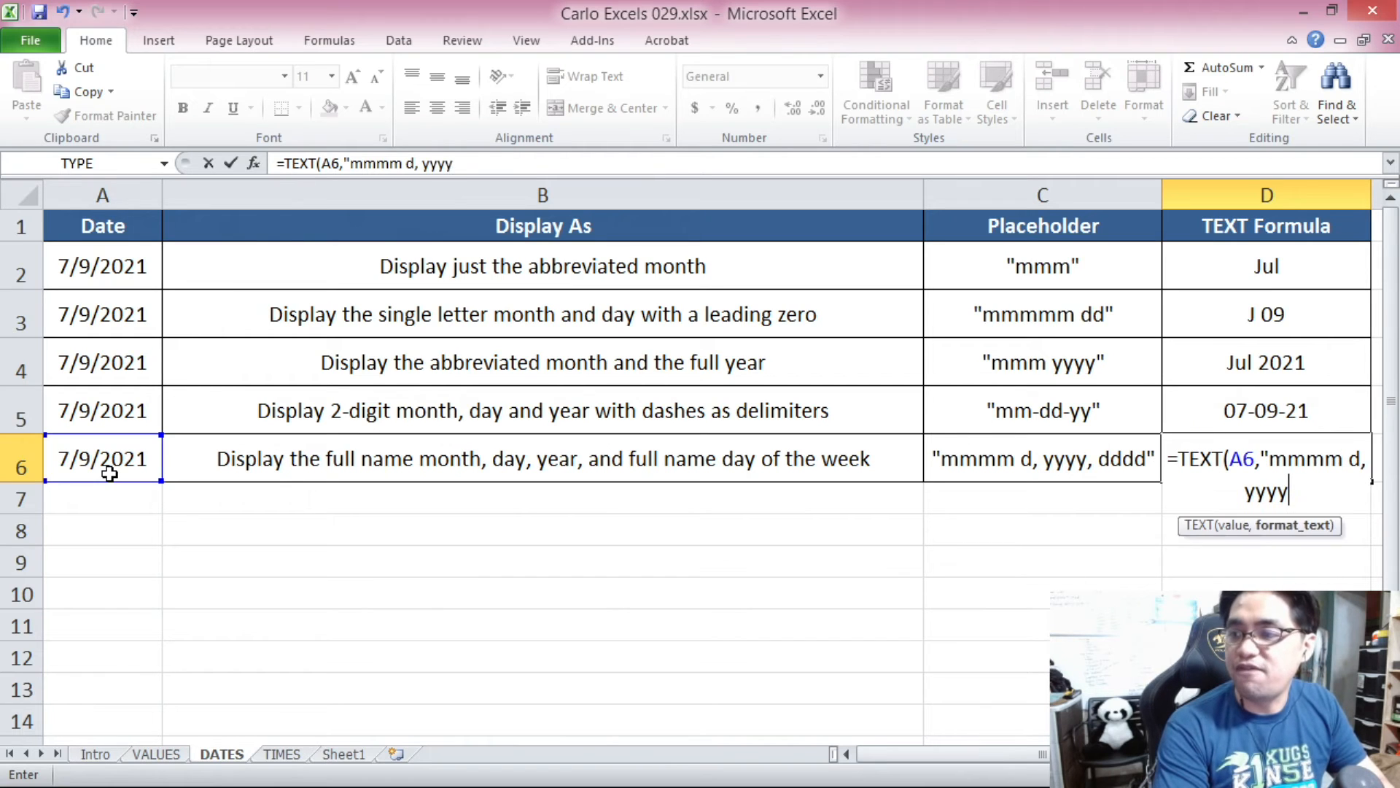
text(,)
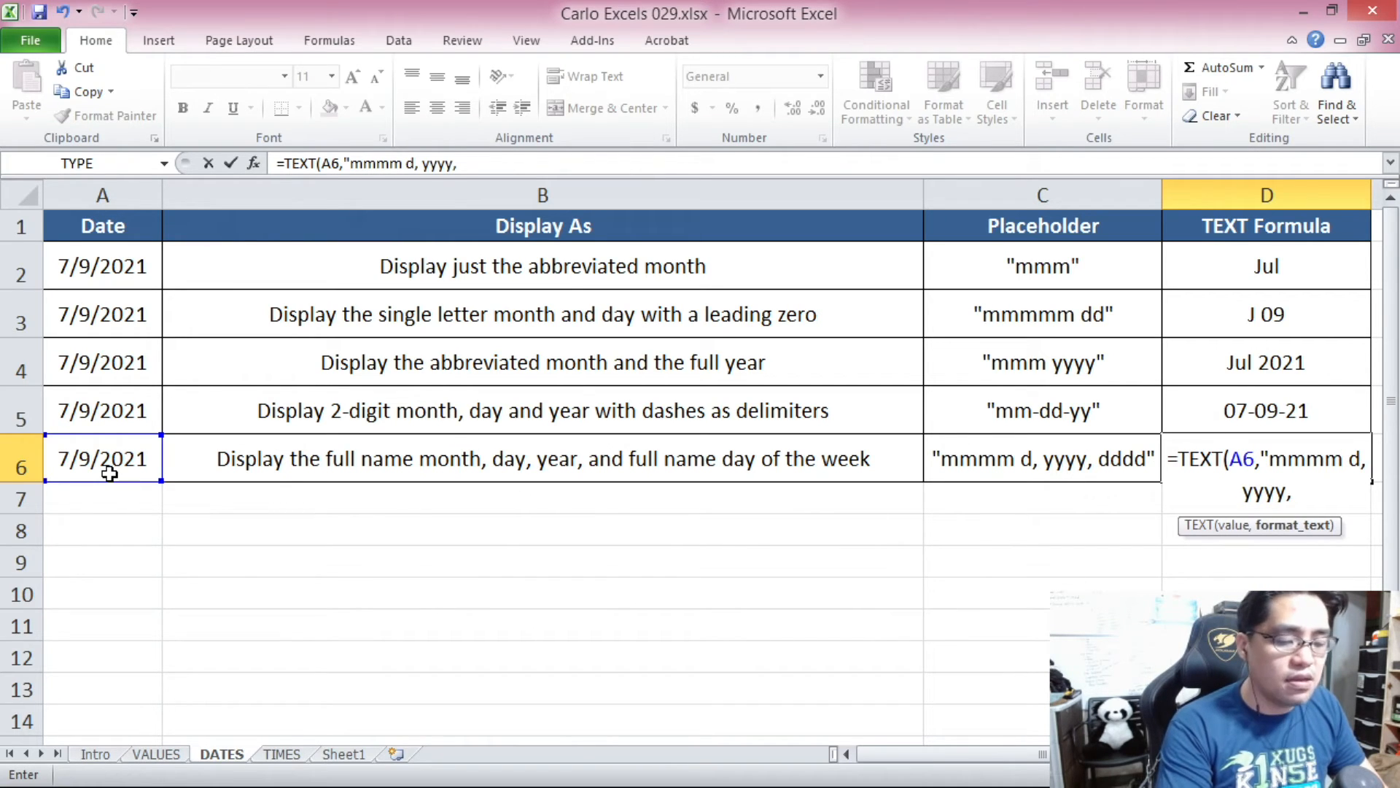
text( dddd")
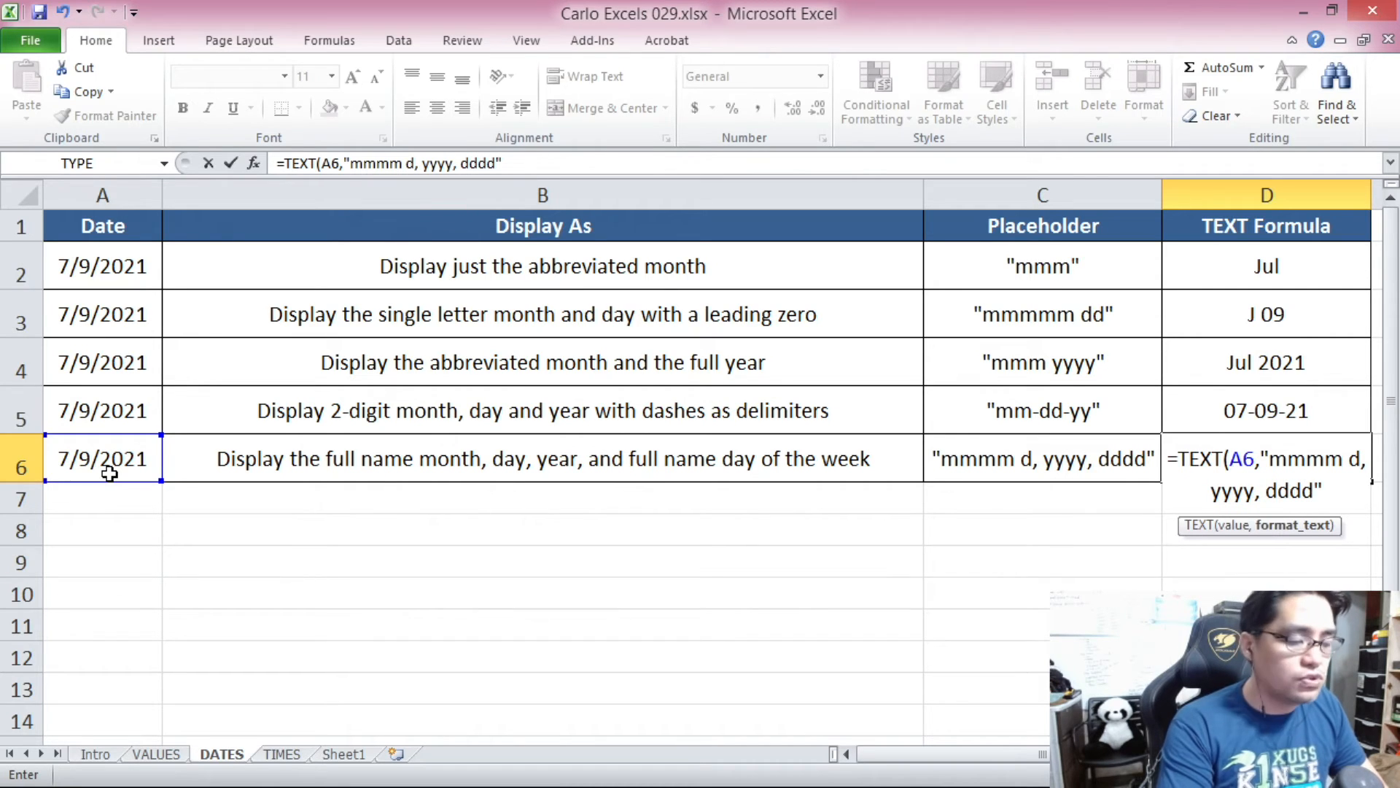
text())
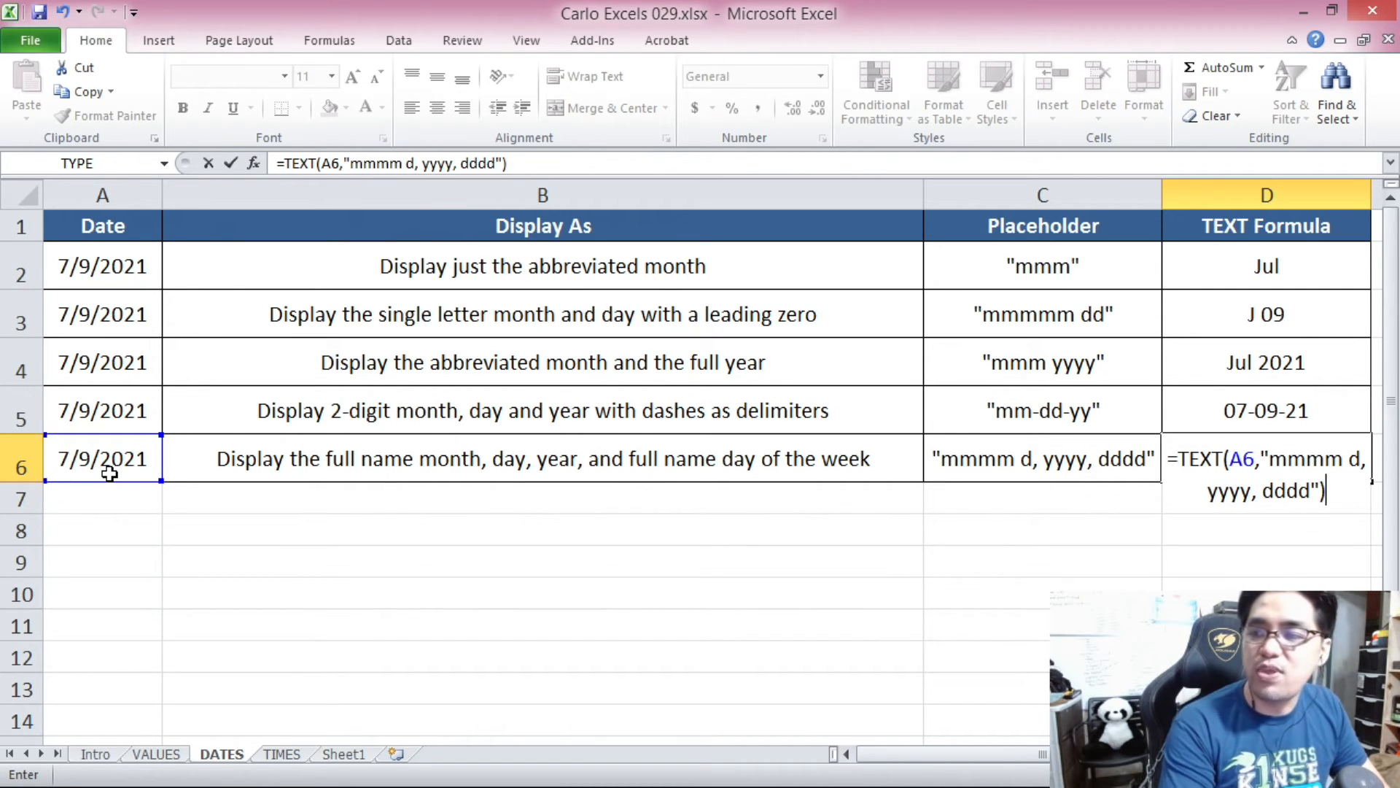
key(Return)
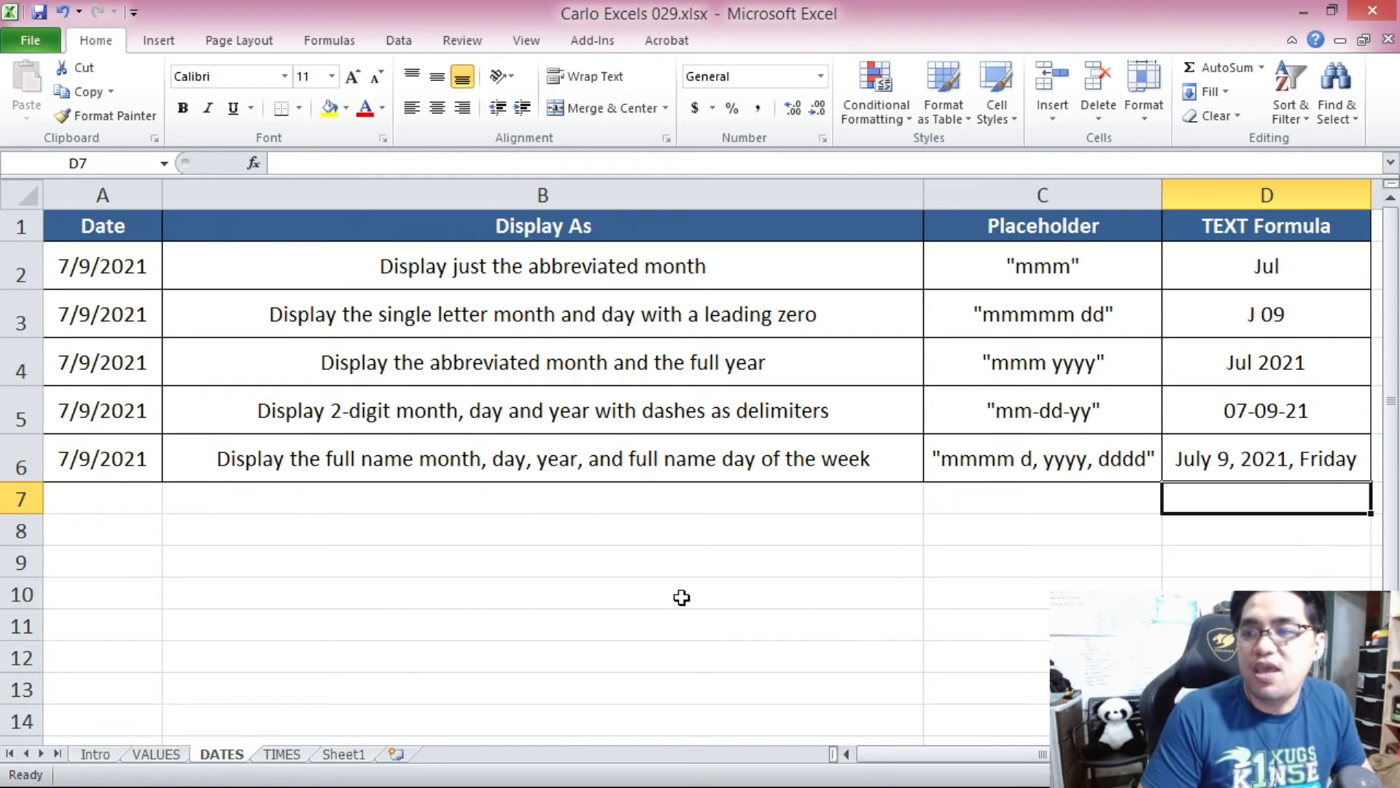
click(1185, 458)
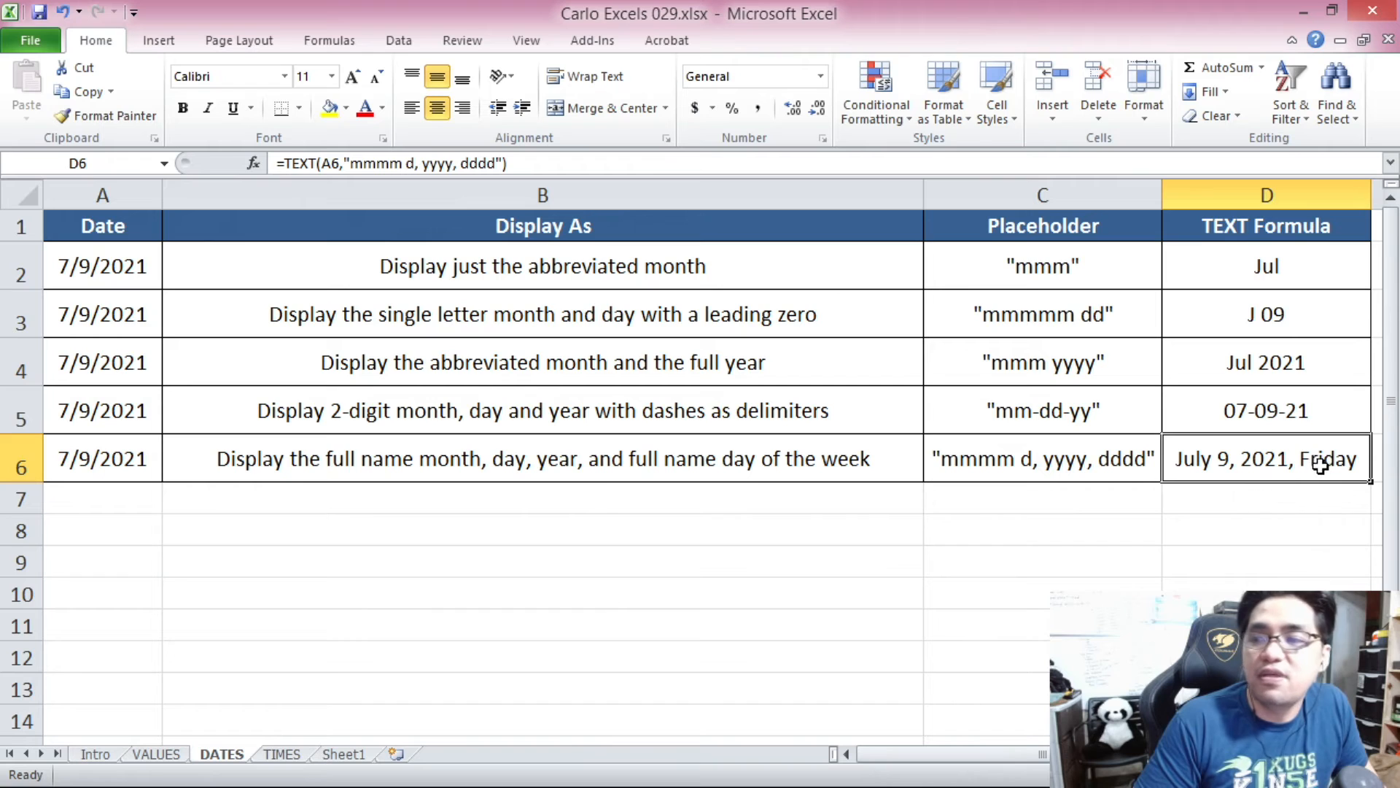
key(alt+Tab)
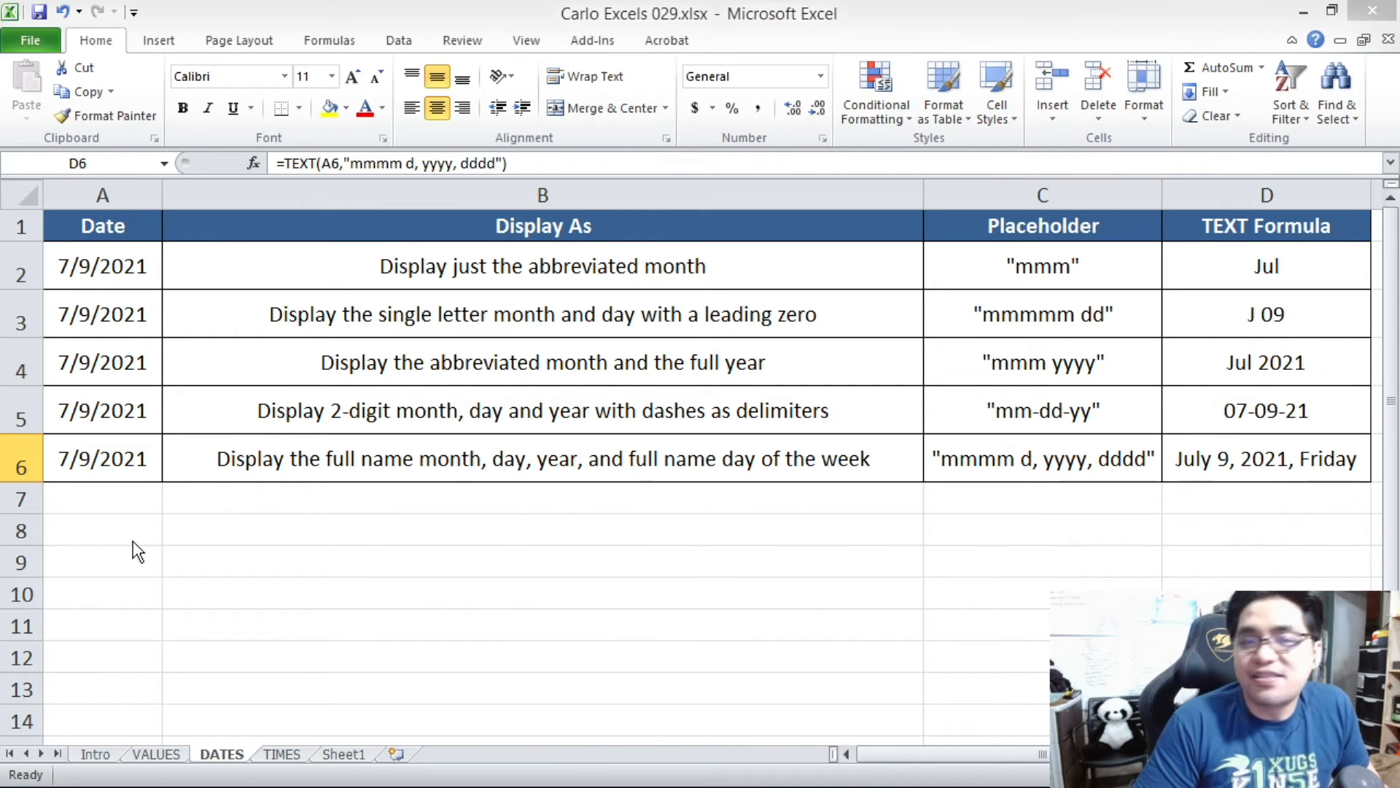
key(alt+Tab)
click(120, 268)
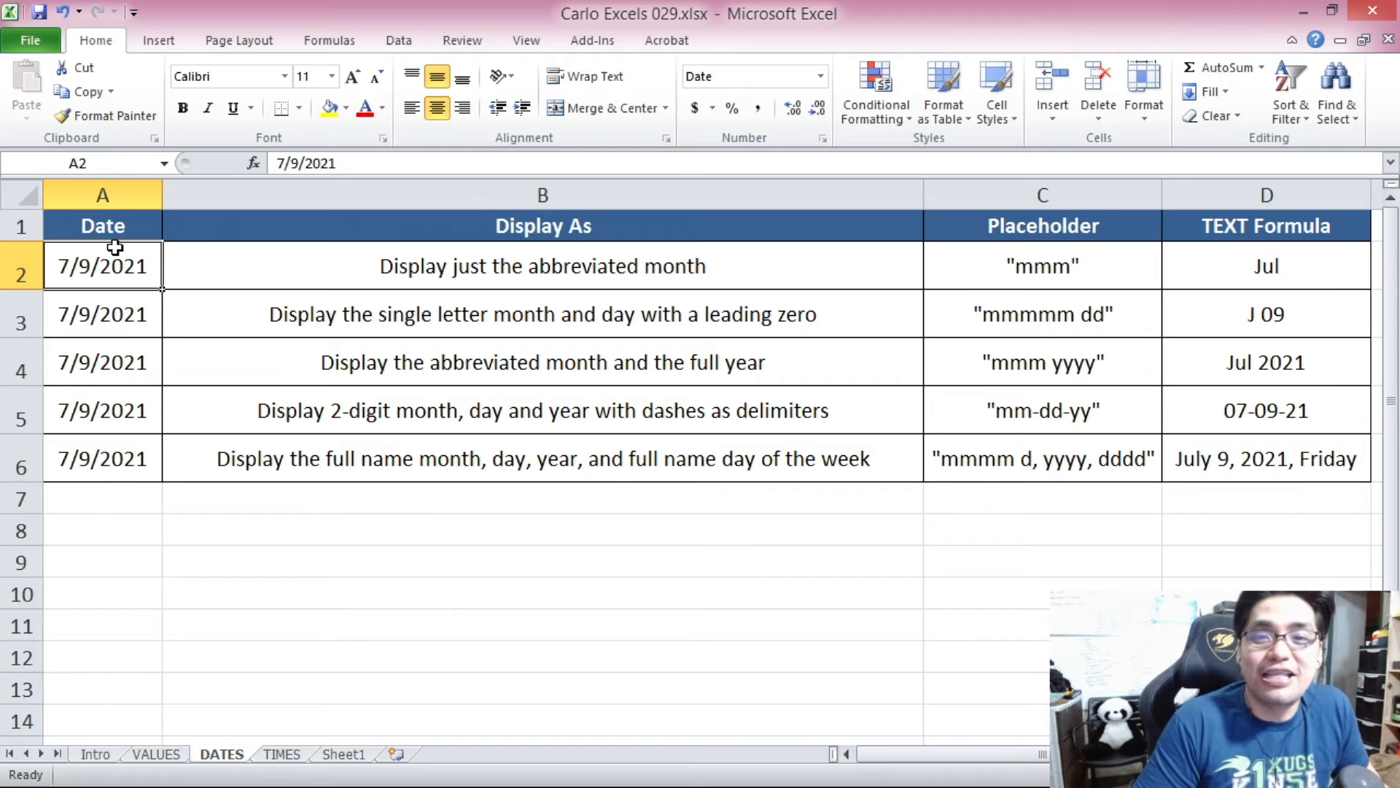
drag(1243, 248, 1244, 460)
Change the date in cell A2 to 4/8/2022 and copy it down the Date column through A6.
click(152, 272)
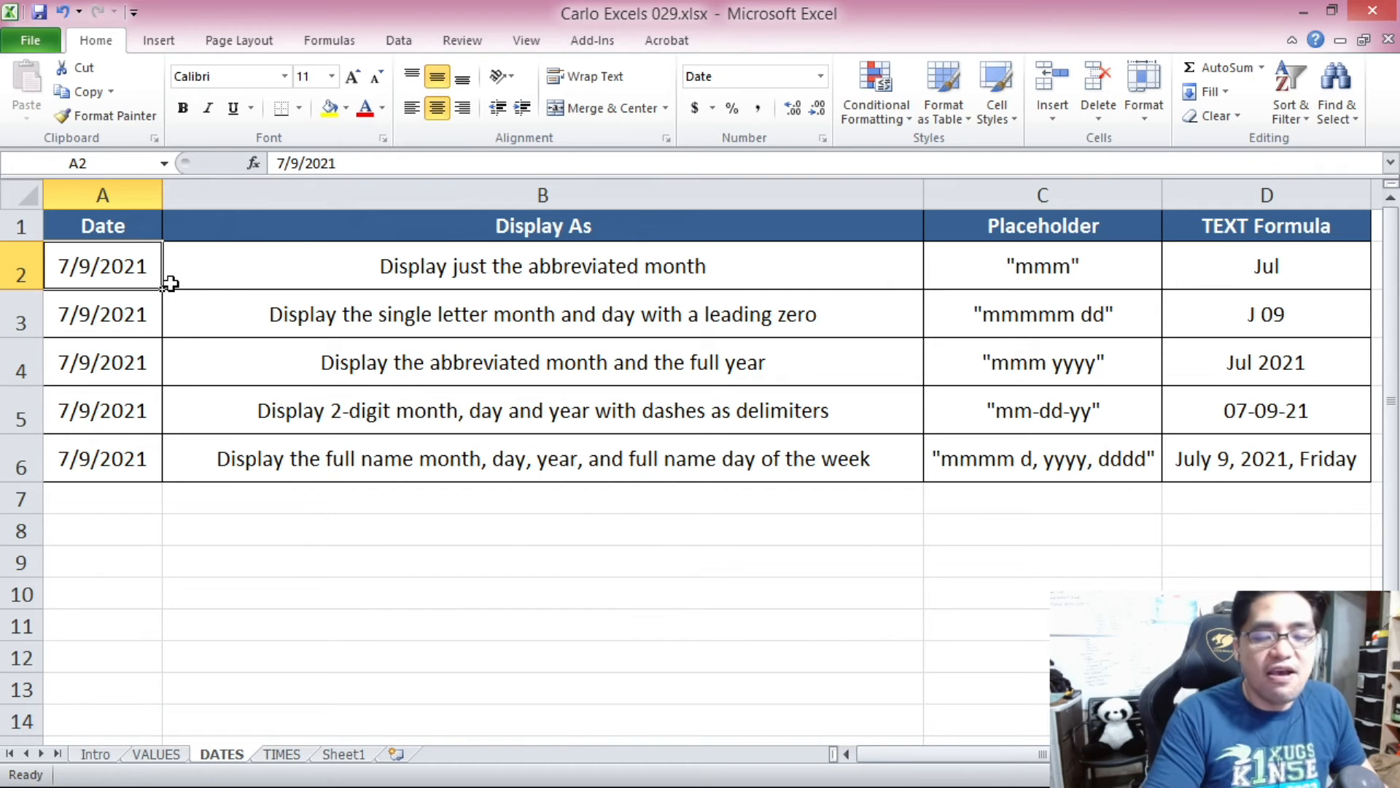
text(4/8/2022)
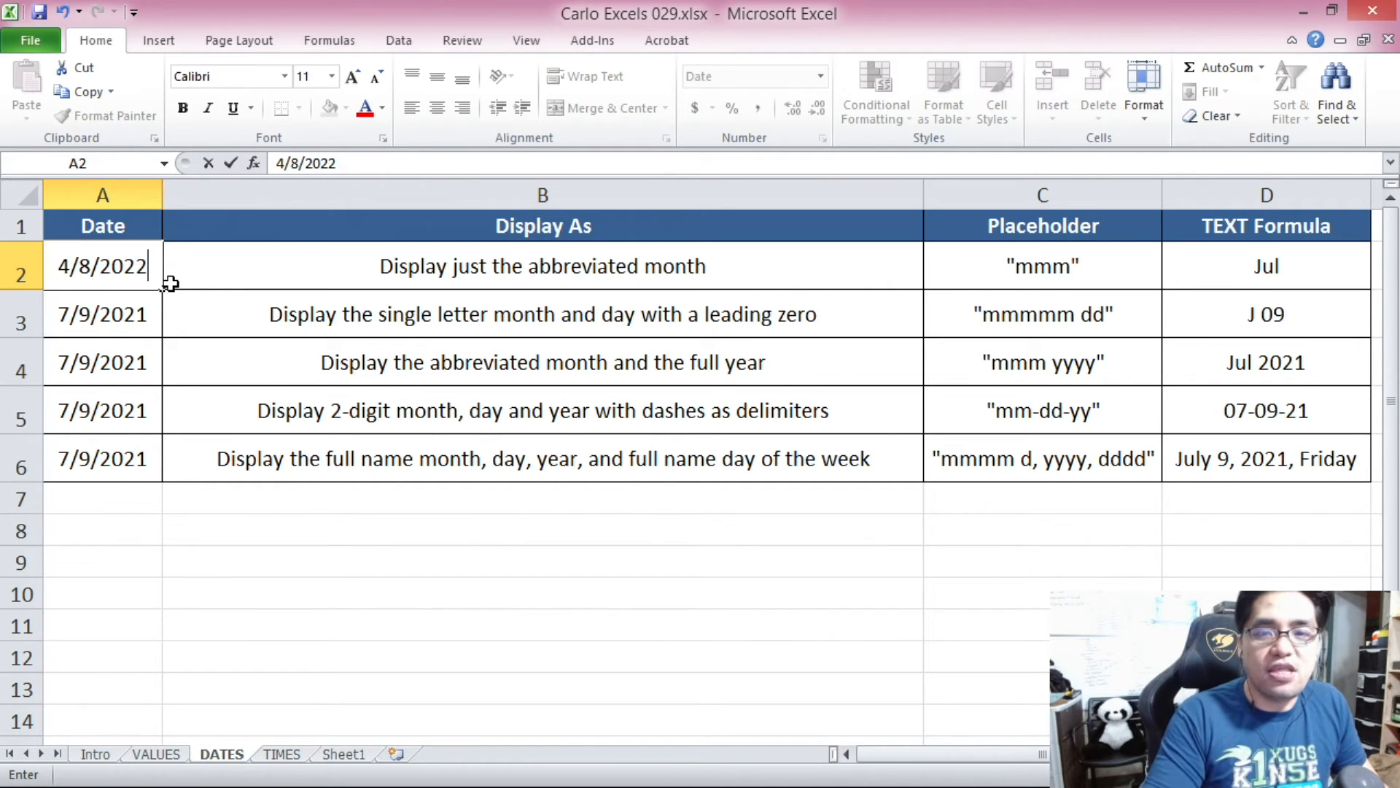
key(Return)
click(125, 272)
key(ctrl+c)
drag(127, 272, 127, 446)
key(ctrl+v)
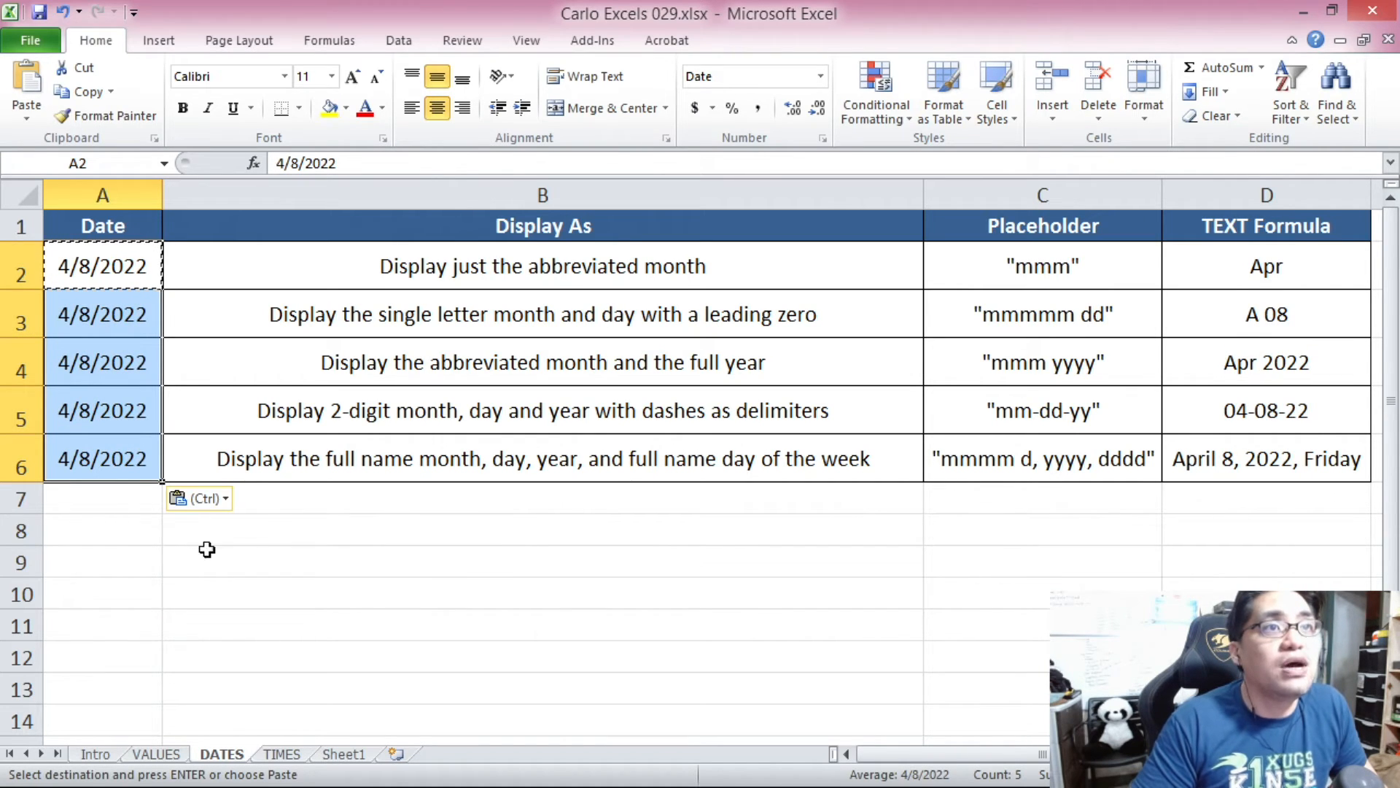
Compare the date results in D2:D6 with the format placeholders in C2:C6.
click(1121, 362)
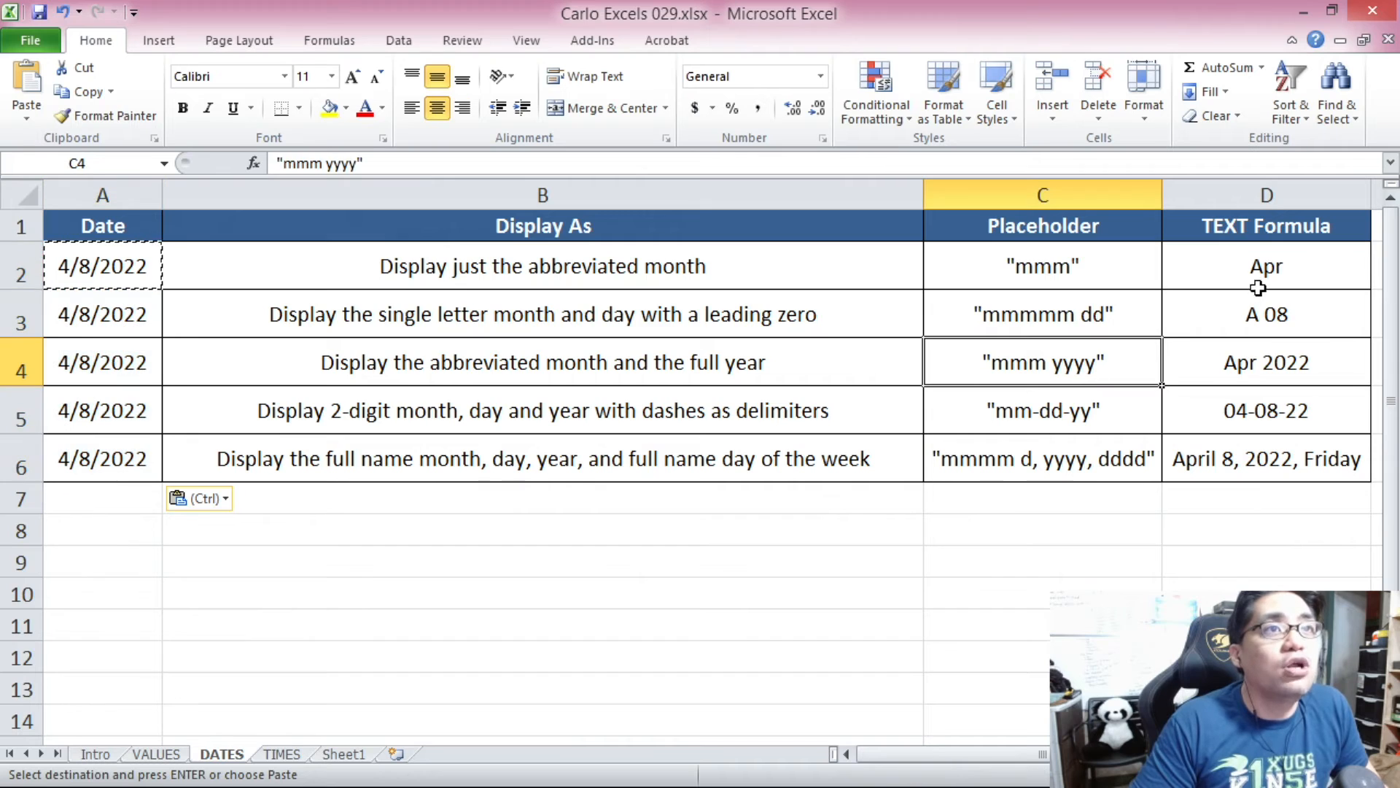
drag(1267, 267, 1272, 456)
click(1240, 510)
drag(1084, 272, 1062, 463)
click(1066, 521)
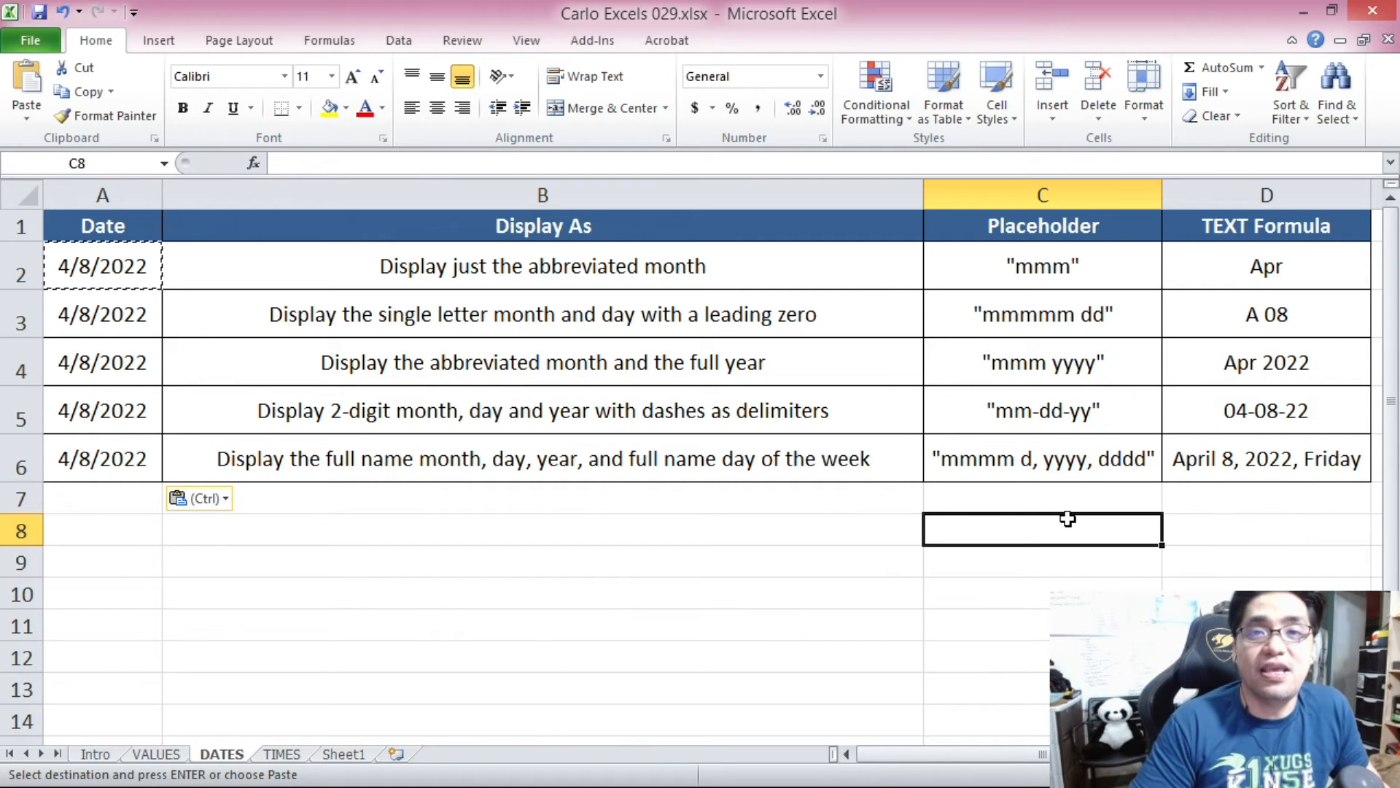
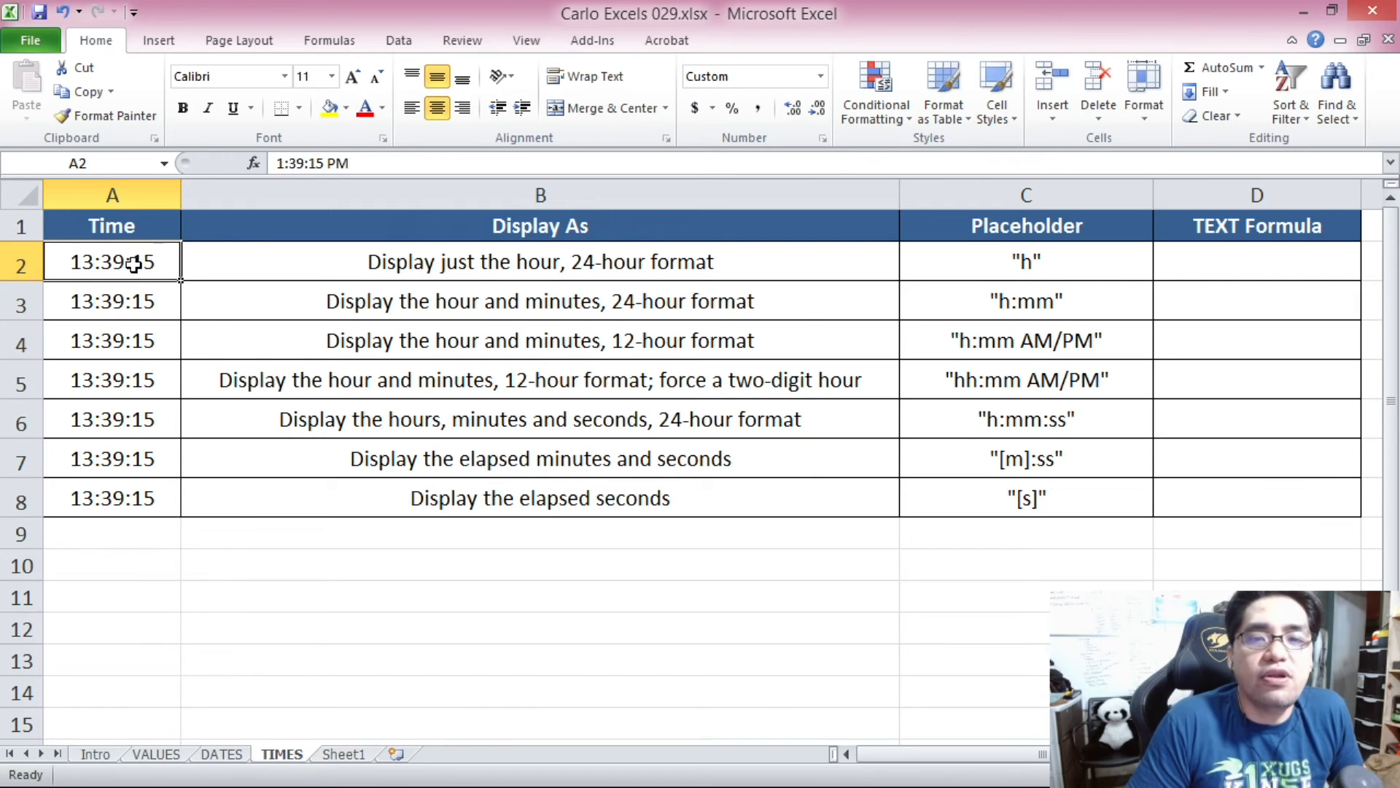
On the TIMES sheet, enter a TEXT formula in cell D2 that formats the time in A2 with the format text "h".
click(386, 257)
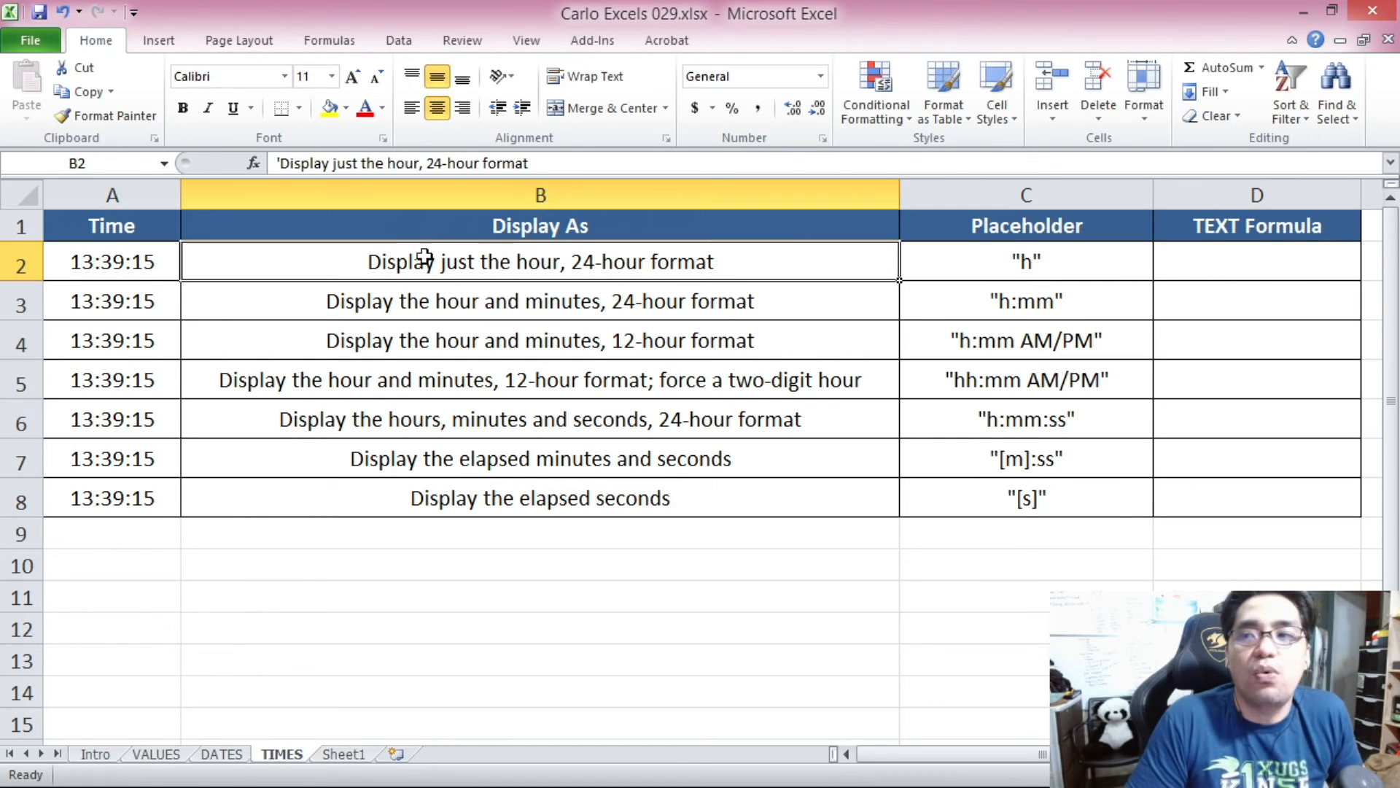
click(1022, 253)
click(1231, 269)
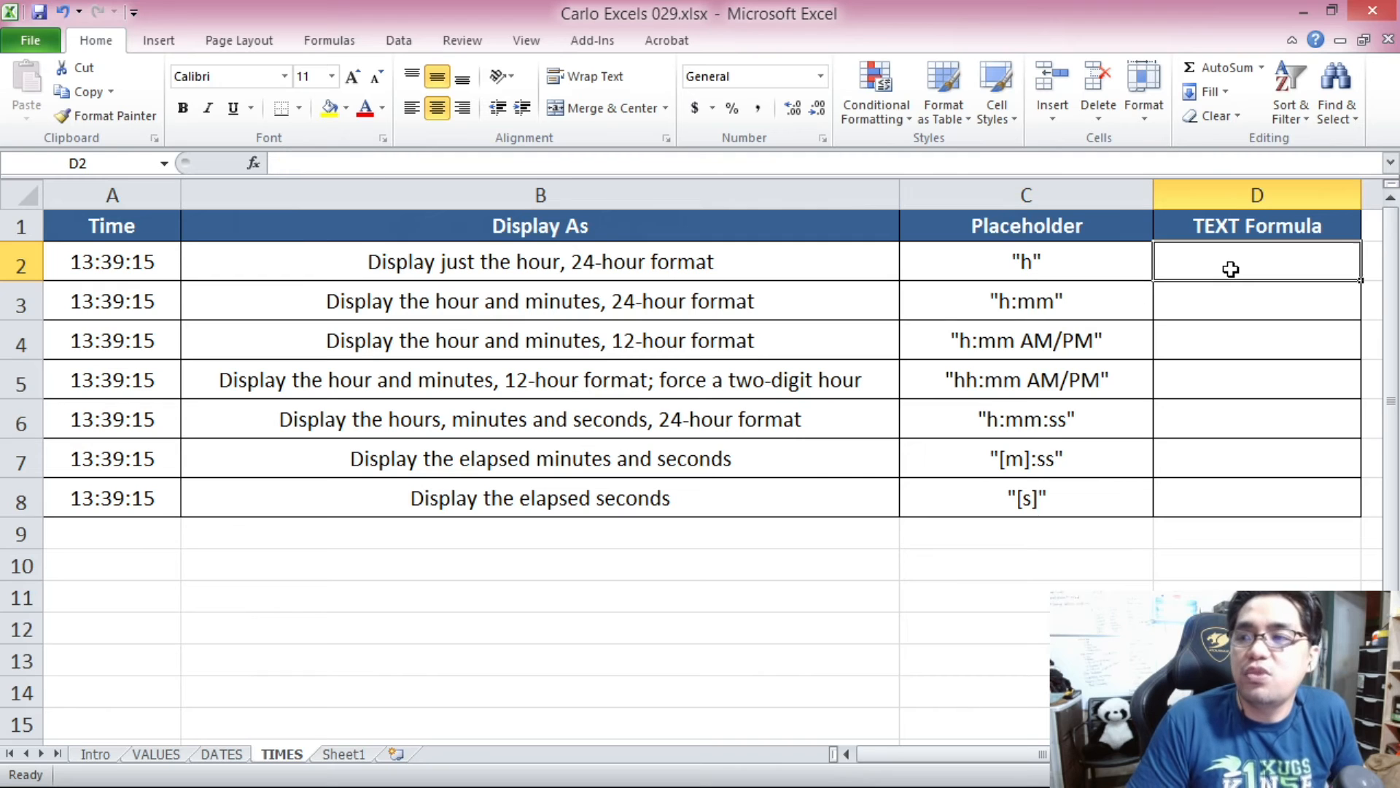
text(=TEXT()
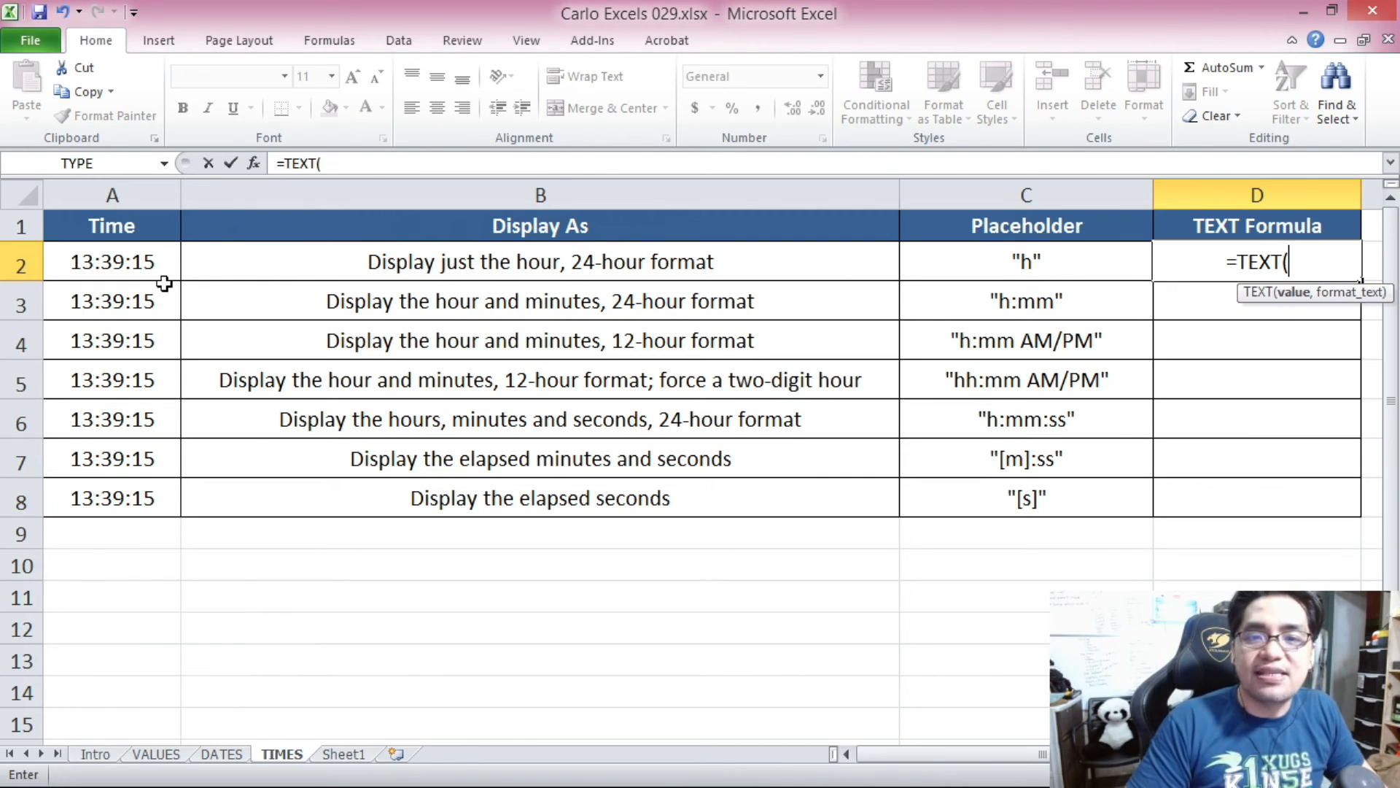
click(131, 266)
text(,)
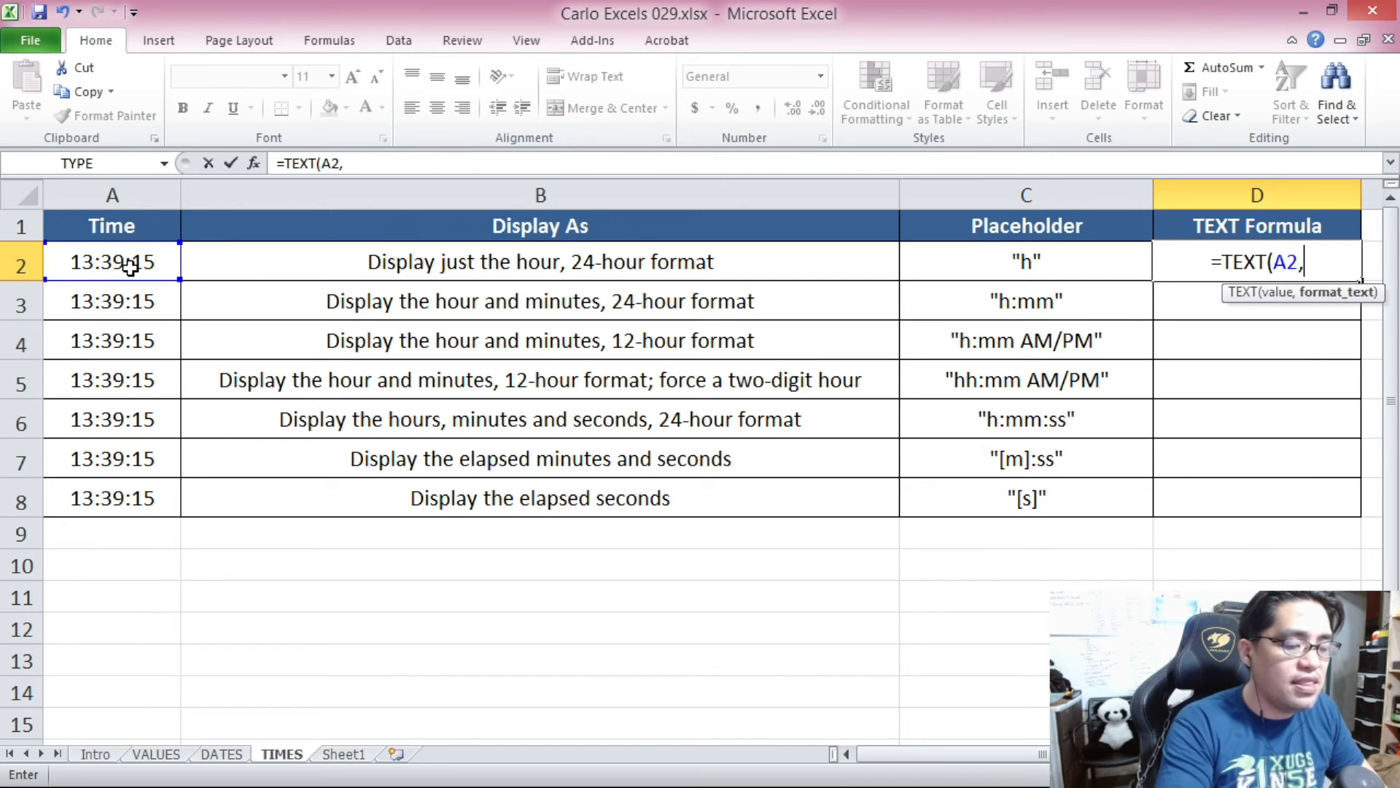
text("h")
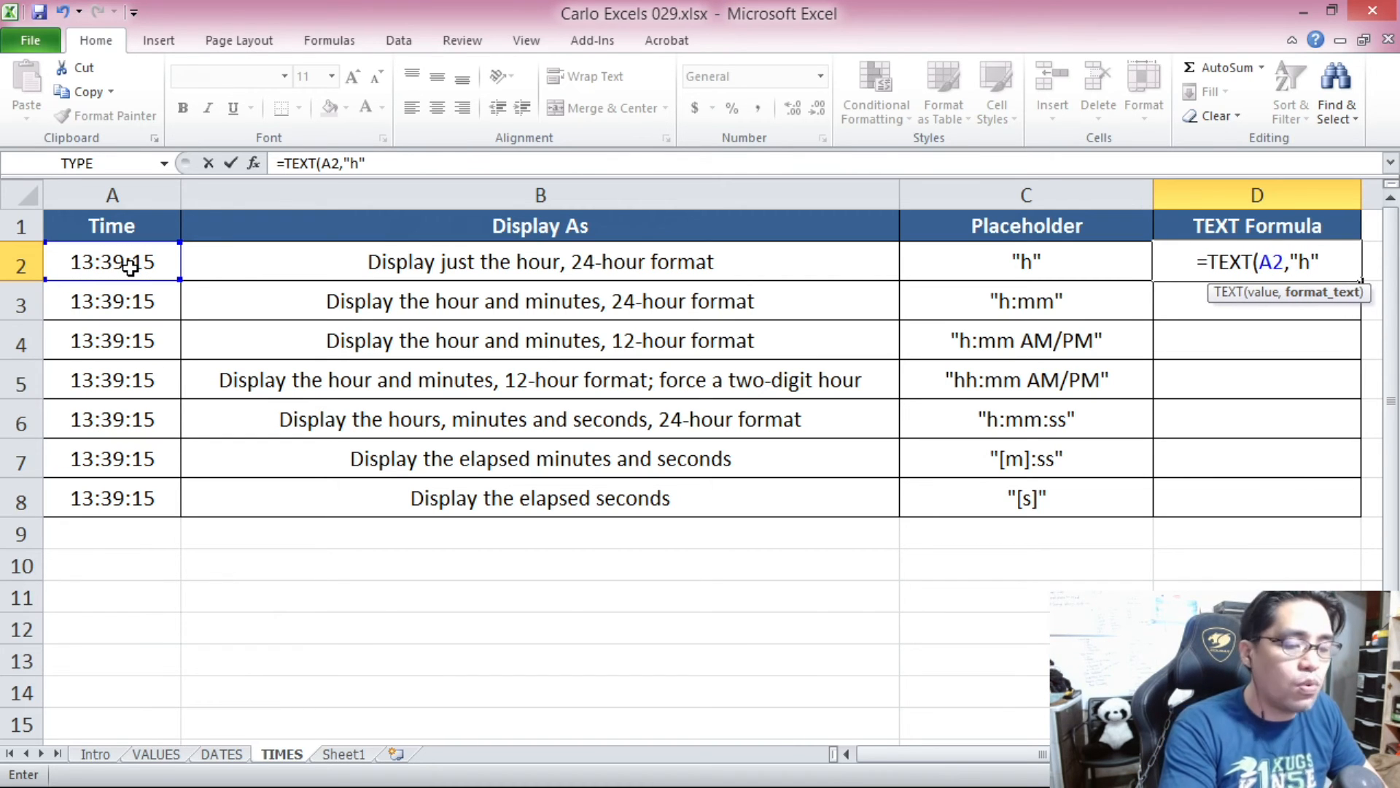
text())
key(Return)
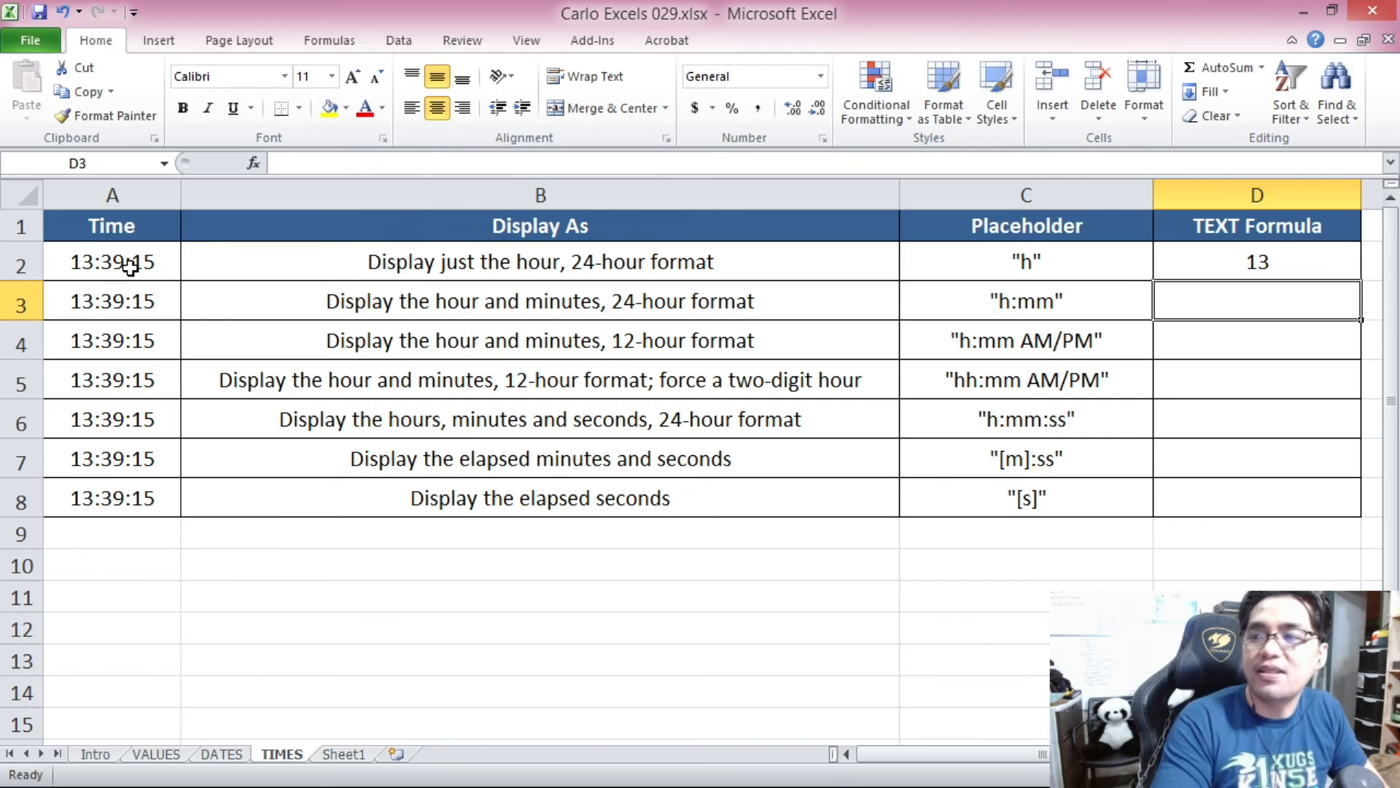
click(1288, 277)
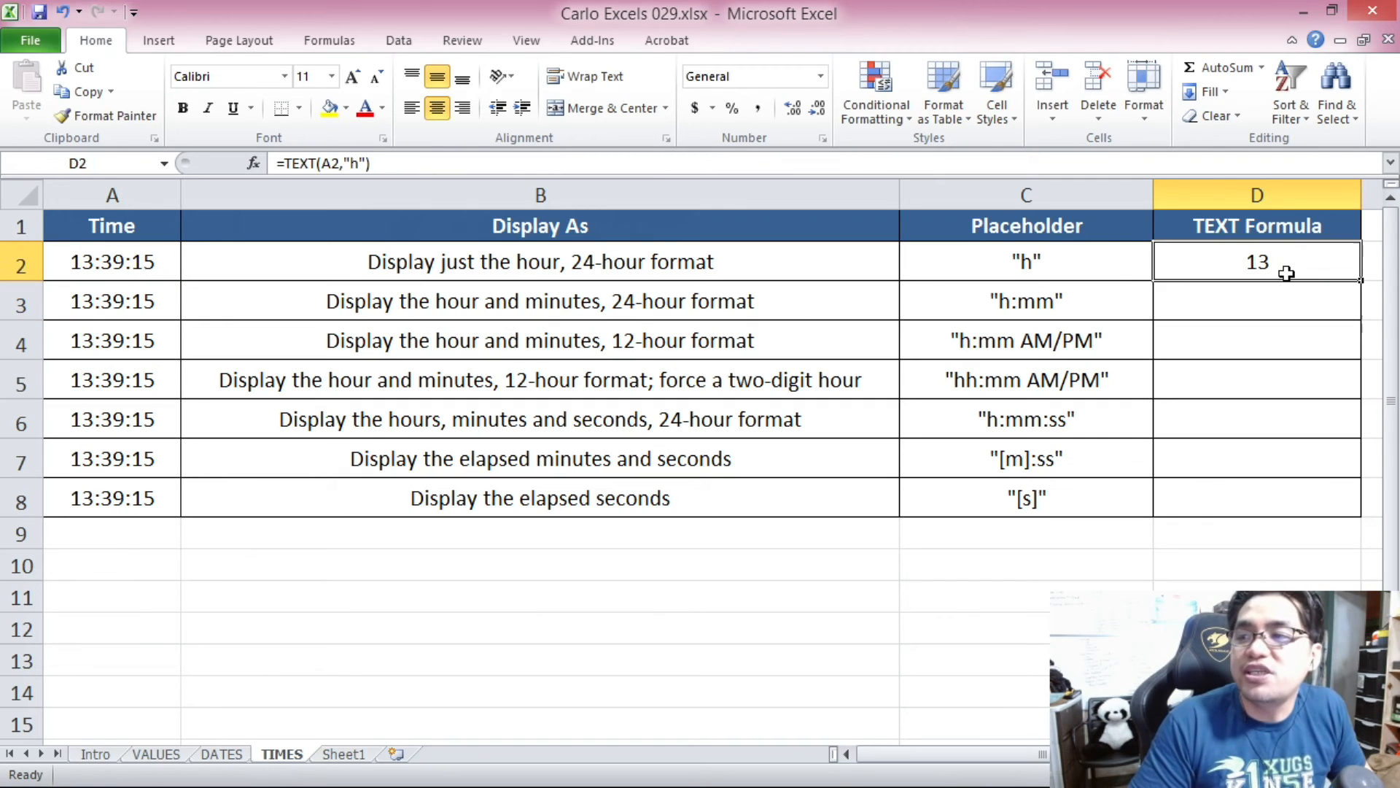
Enter a TEXT formula in cell D3 that formats the time in A3 with the format text "h:mm".
click(594, 309)
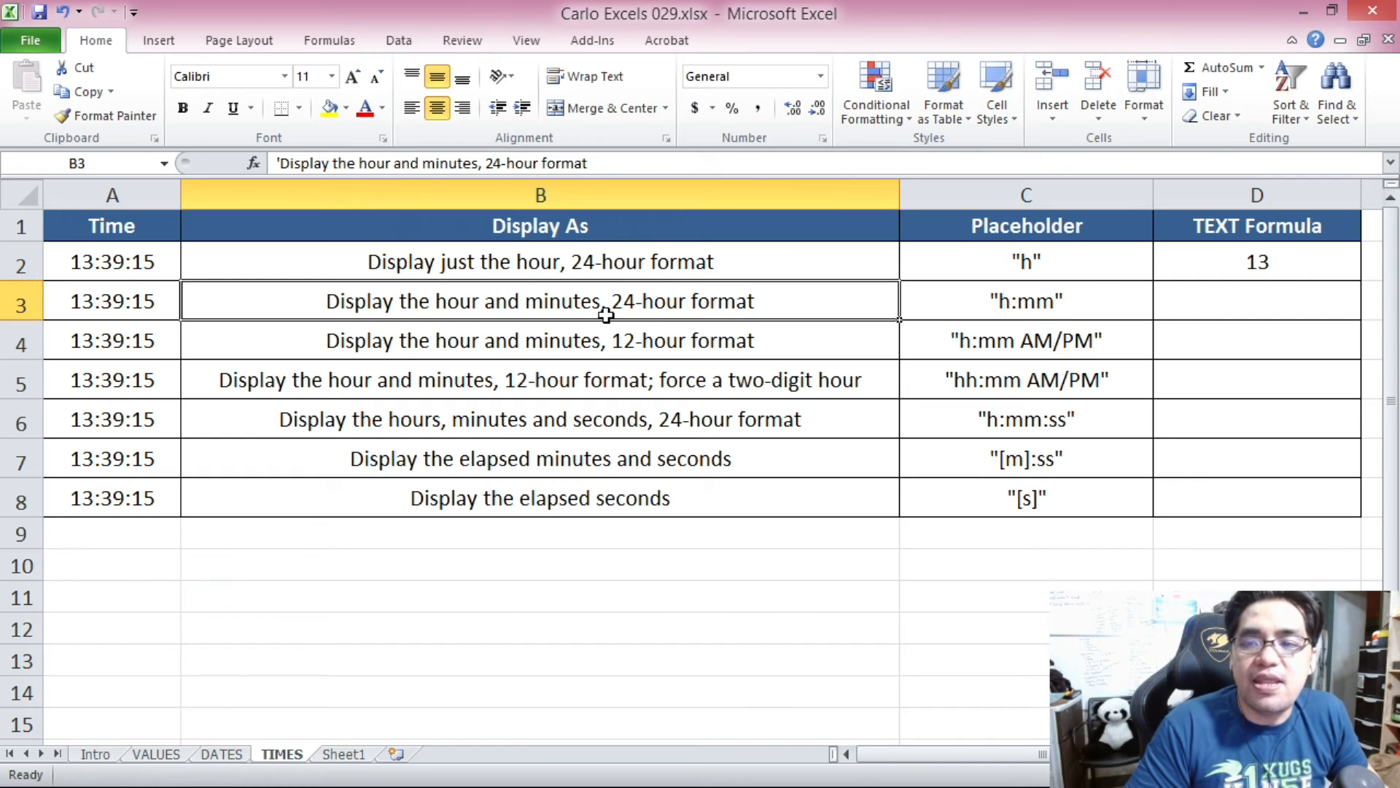
click(1189, 312)
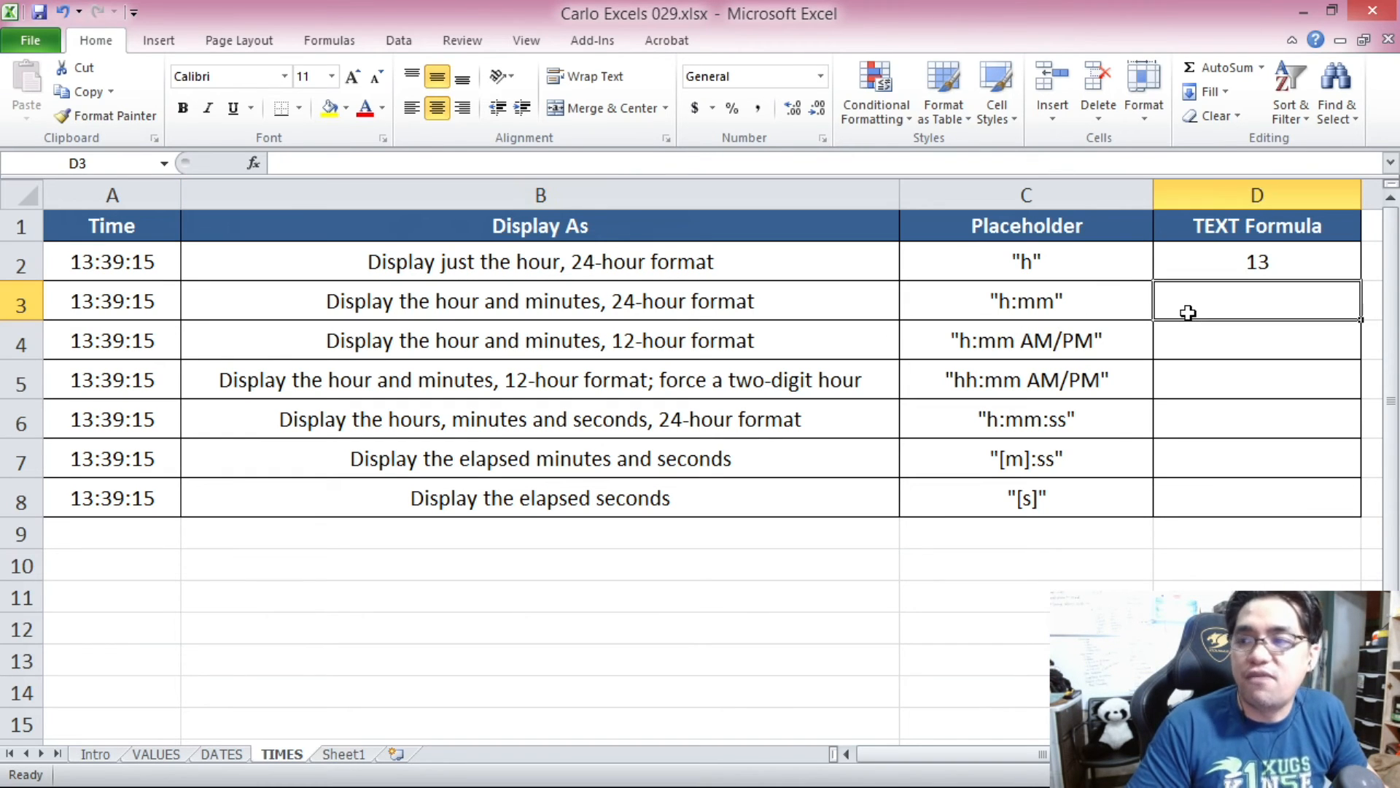
text(=T)
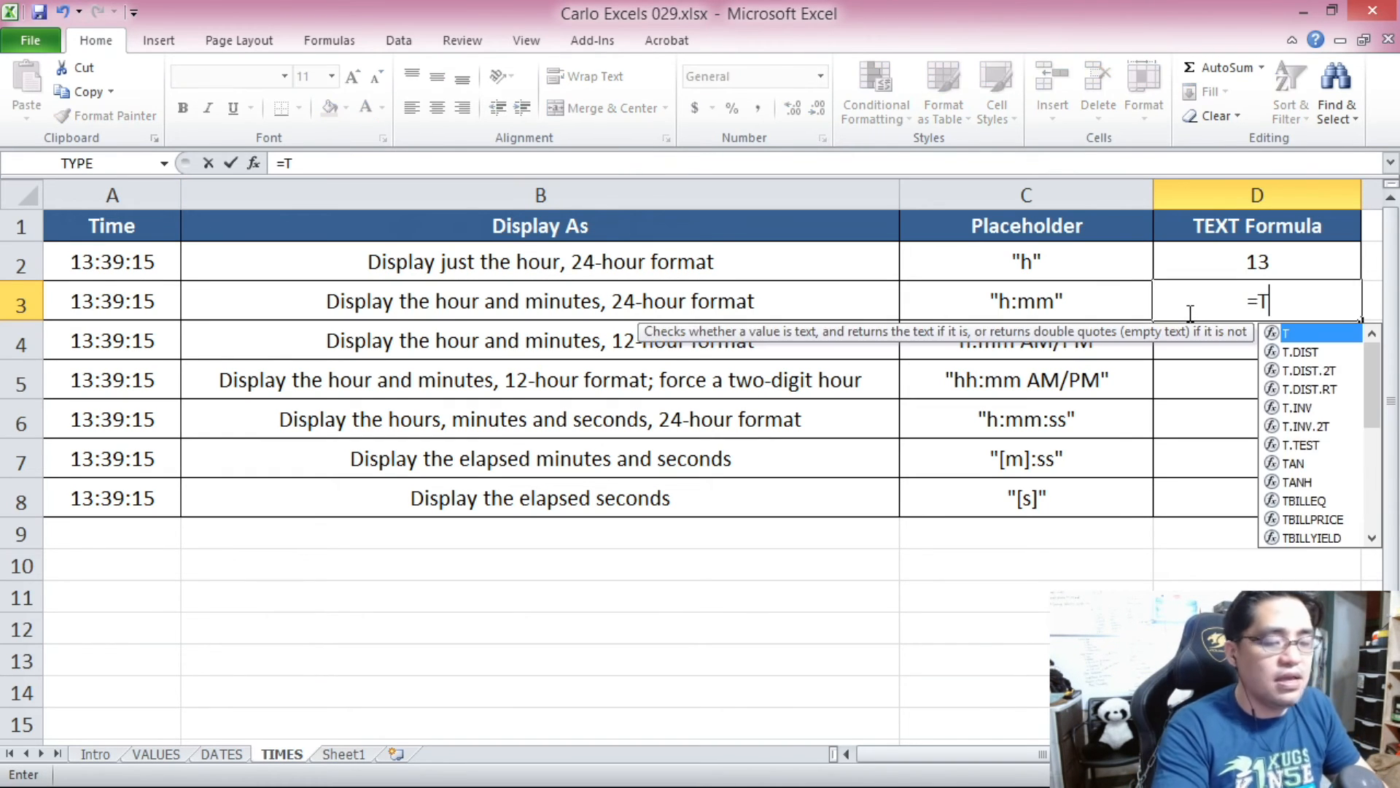
text(EXT()
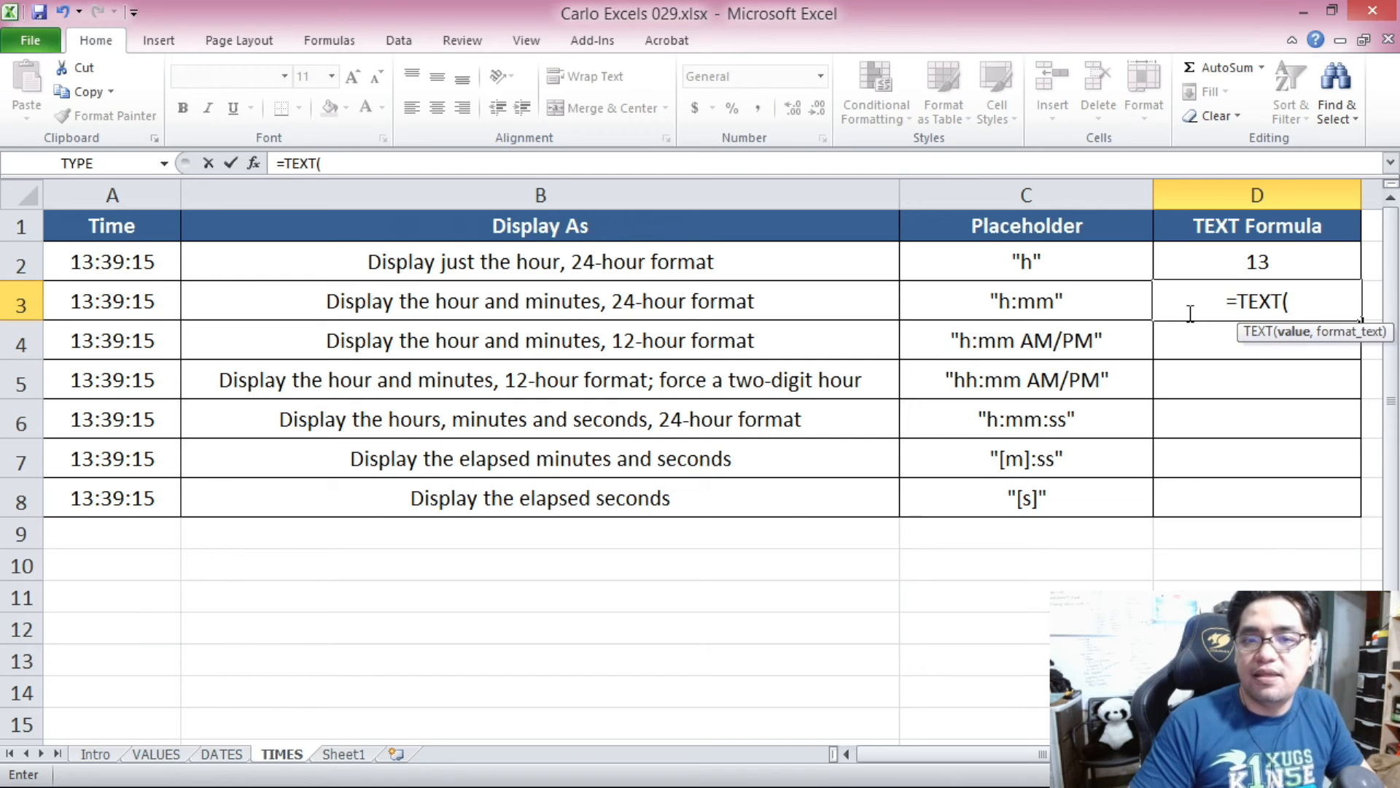
click(105, 307)
text(,)
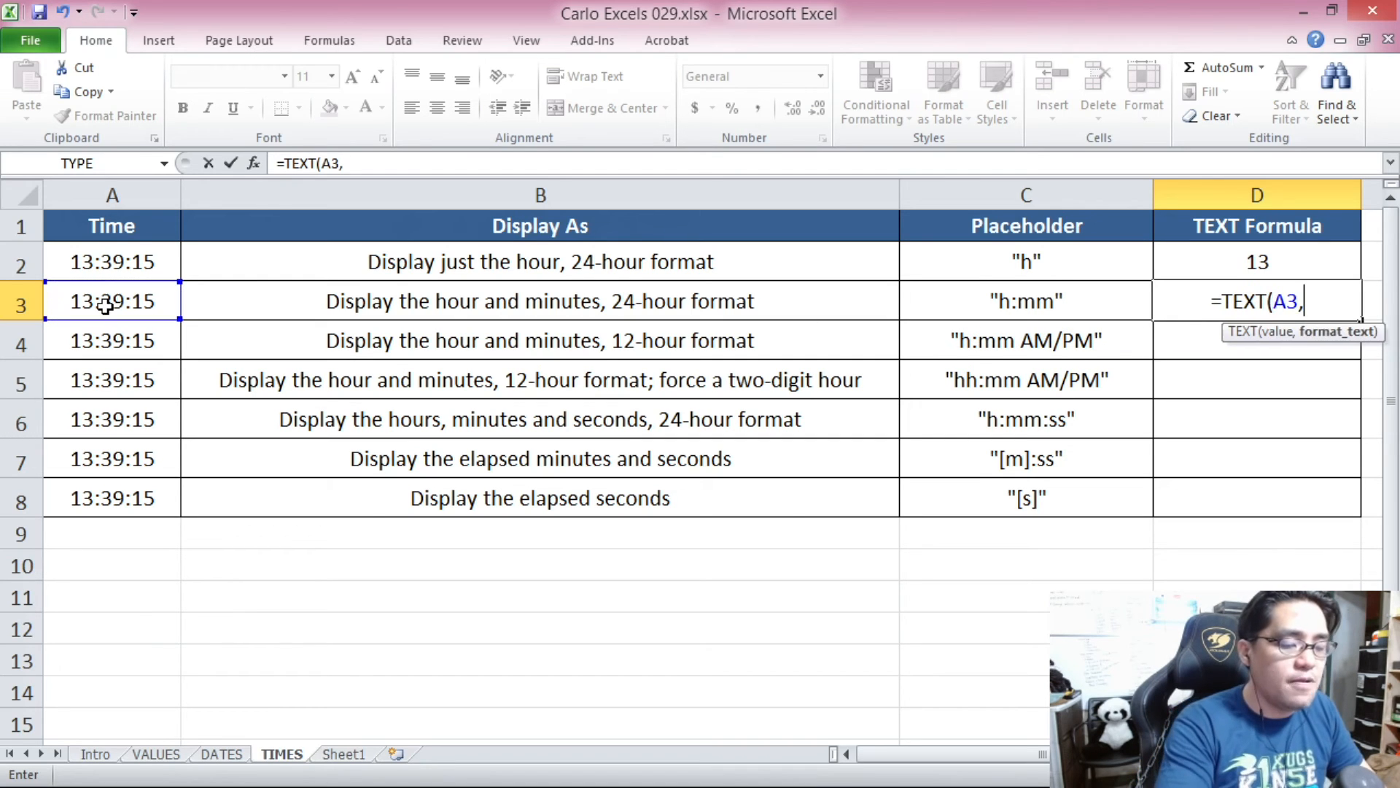
text("h)
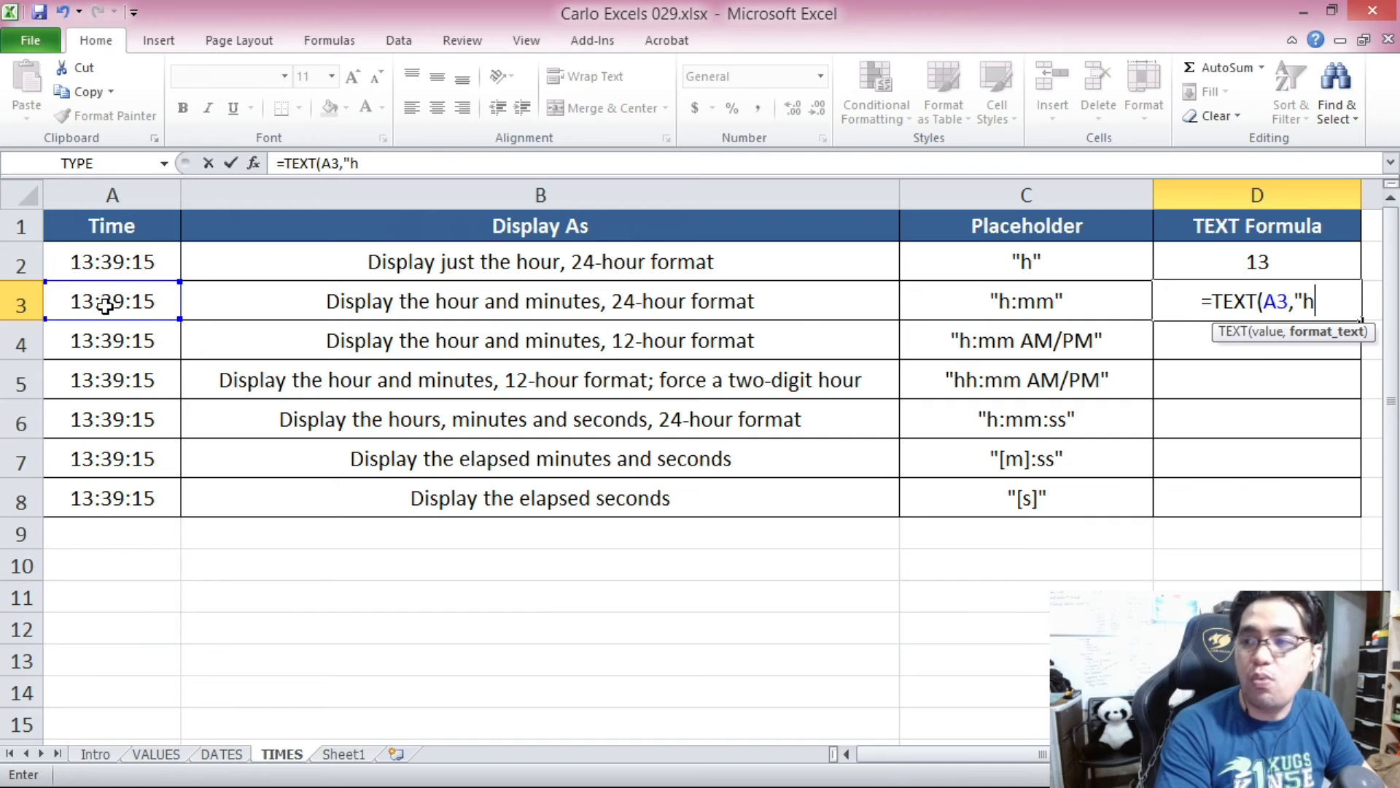
text(:mm)
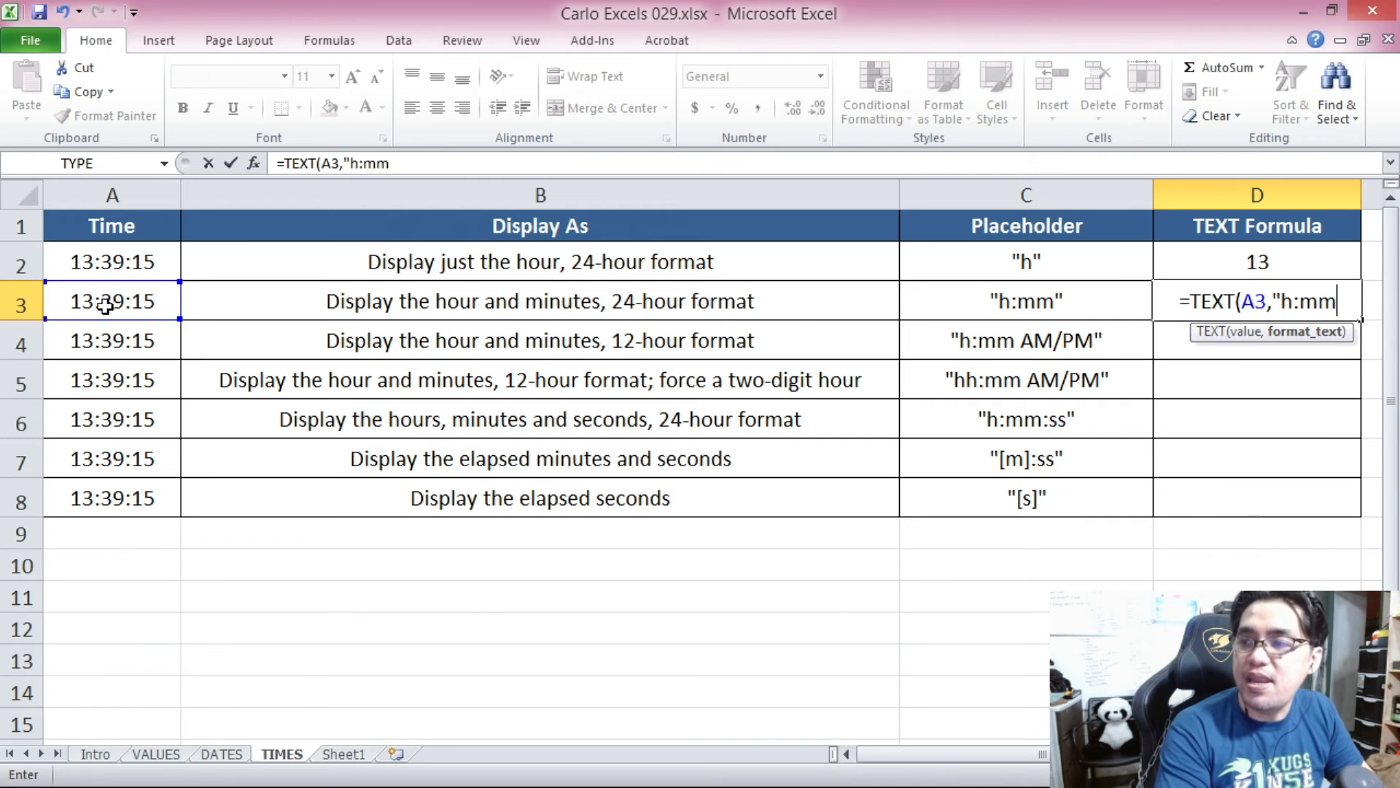
text("))
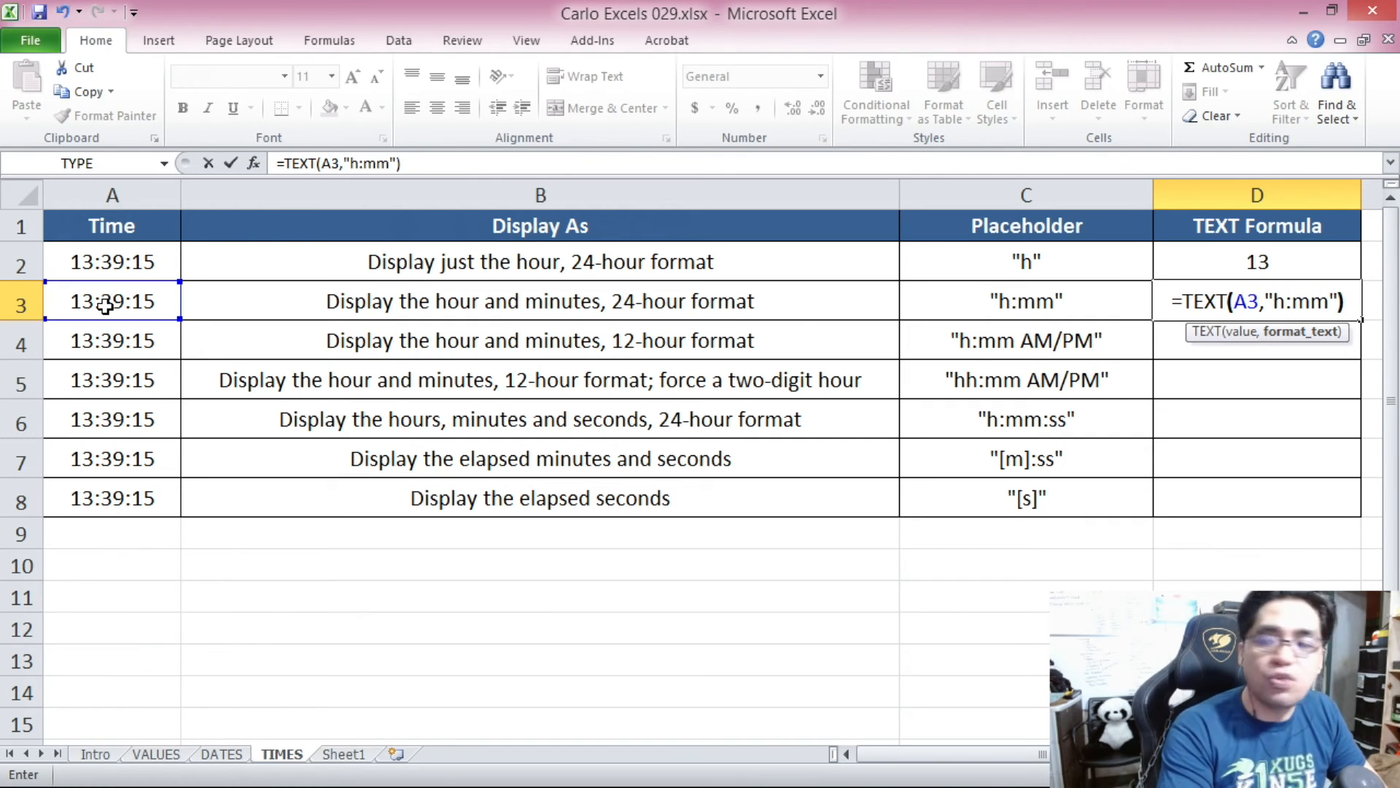
key(Return)
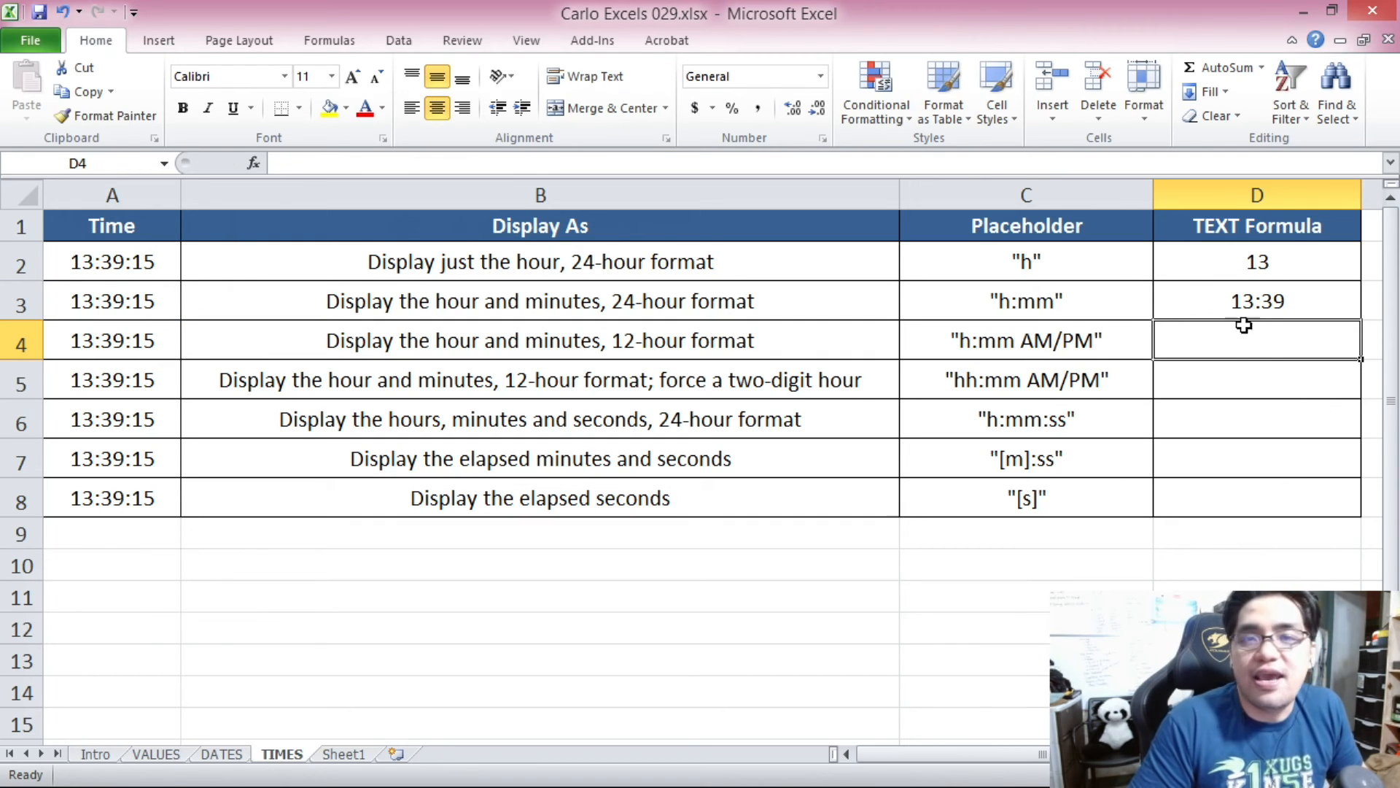
Write a TEXT formula in cell D4 that formats the time in A4 as h:mm AM/PM.
click(702, 341)
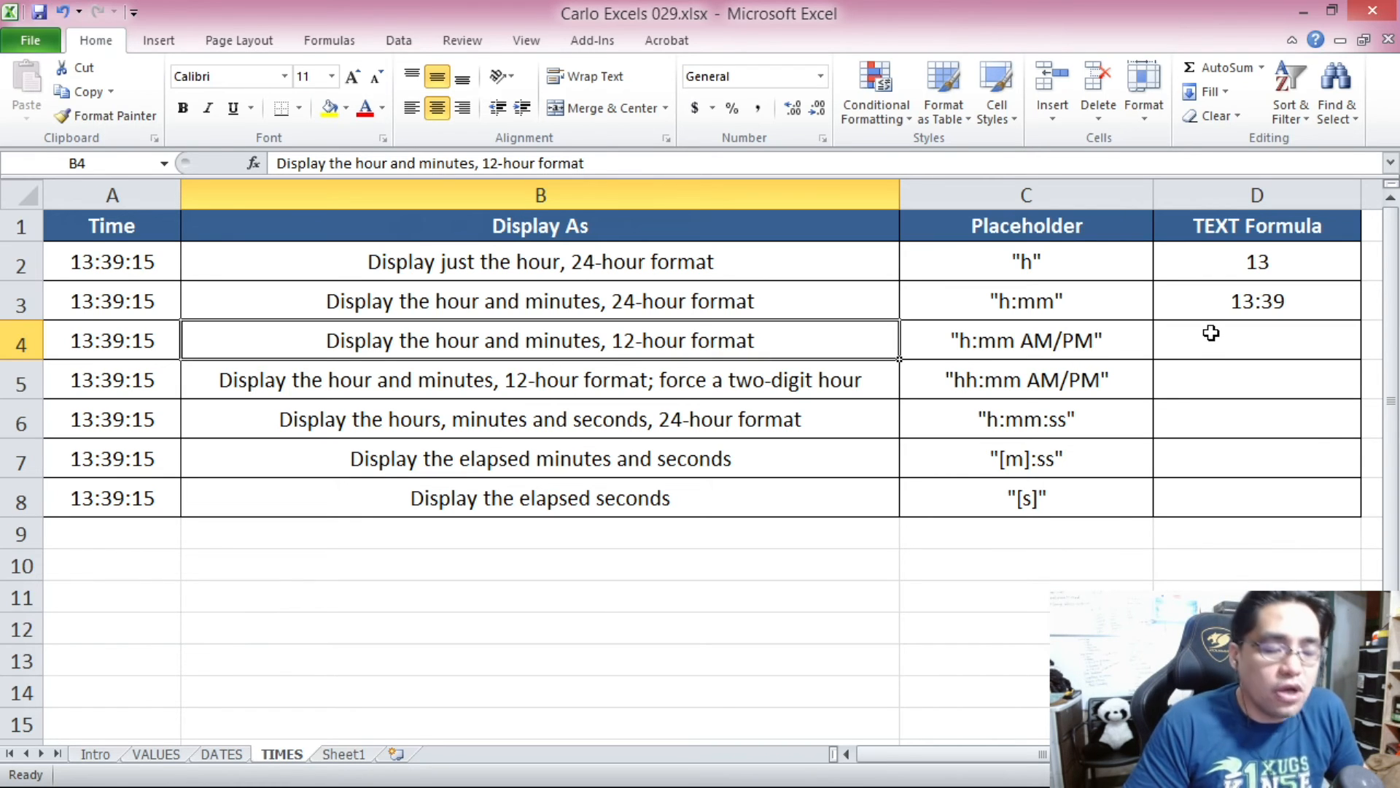
drag(1207, 265, 1234, 287)
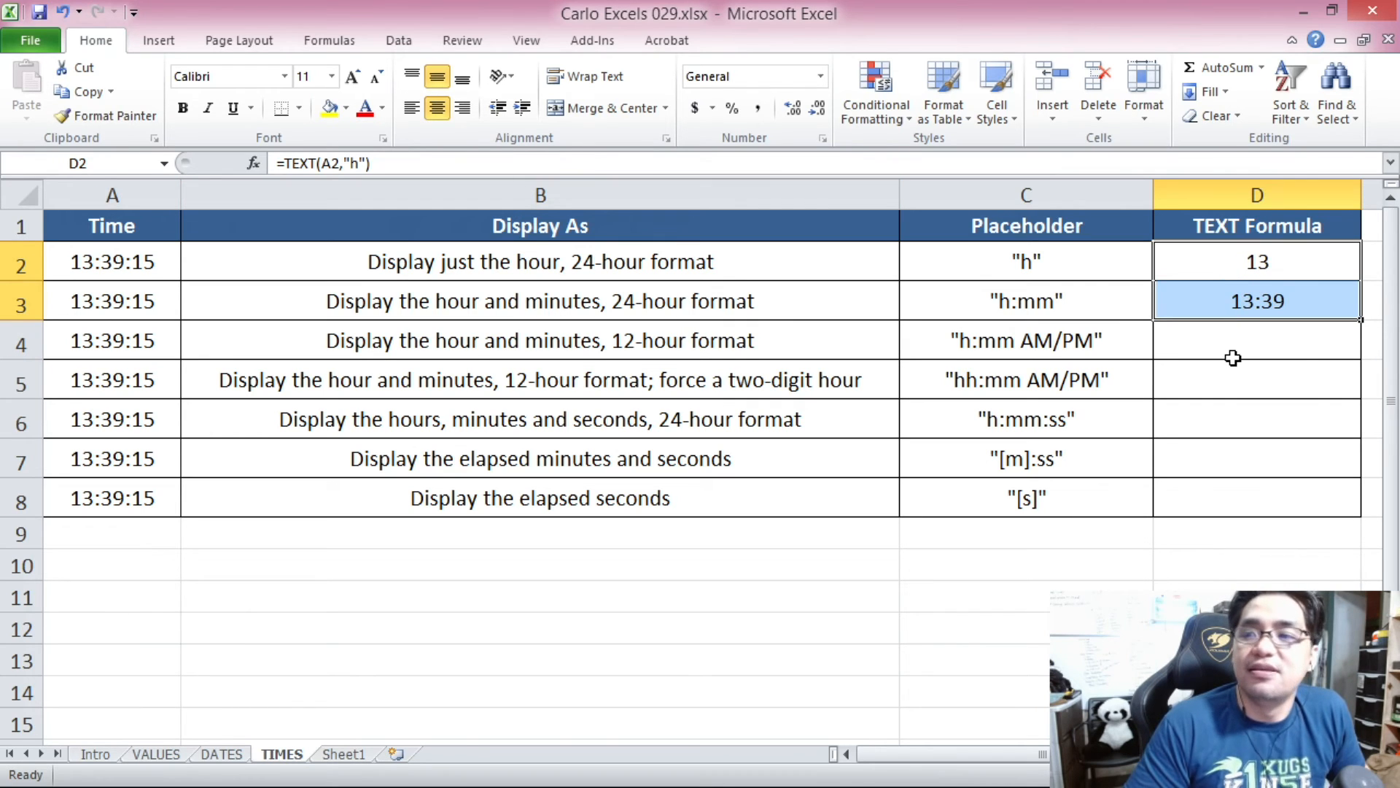
click(1084, 336)
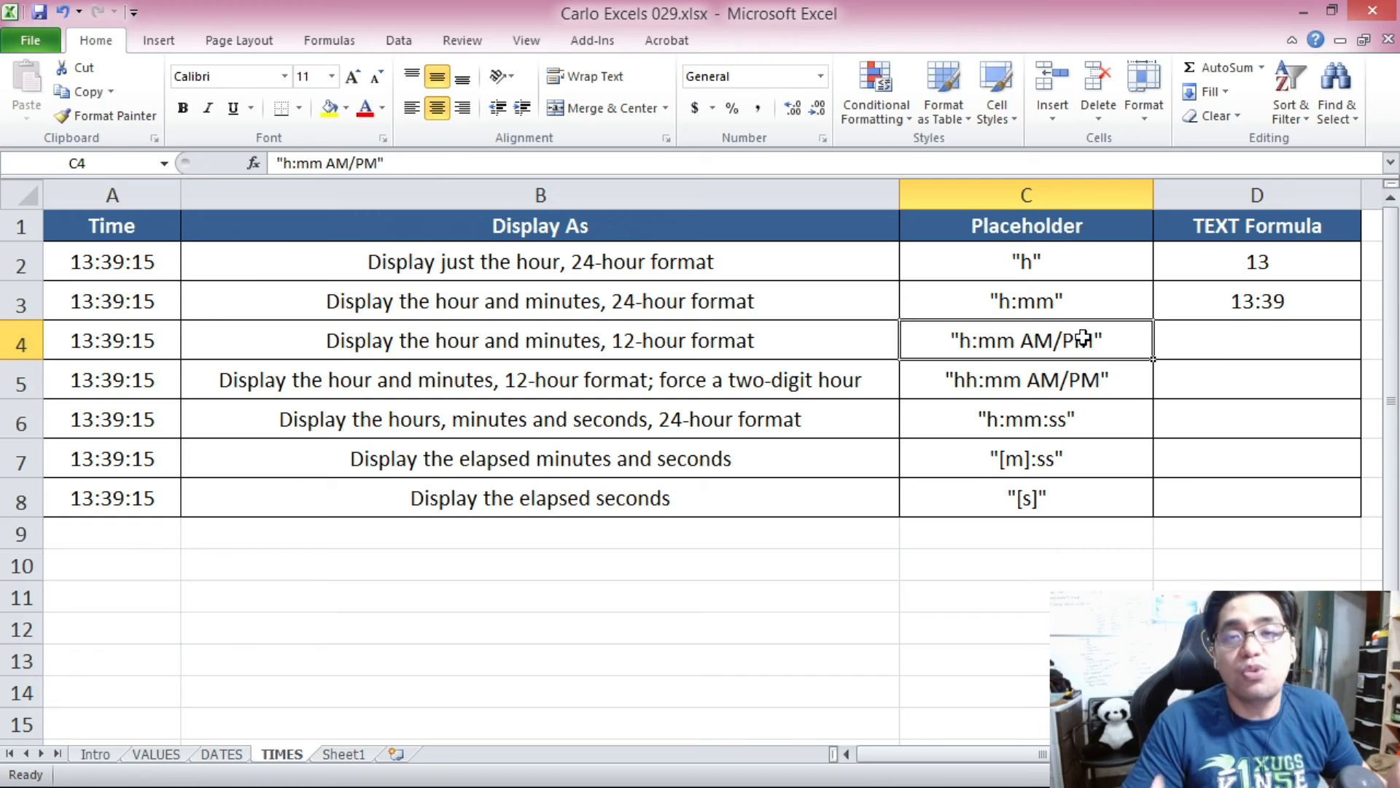
click(1221, 345)
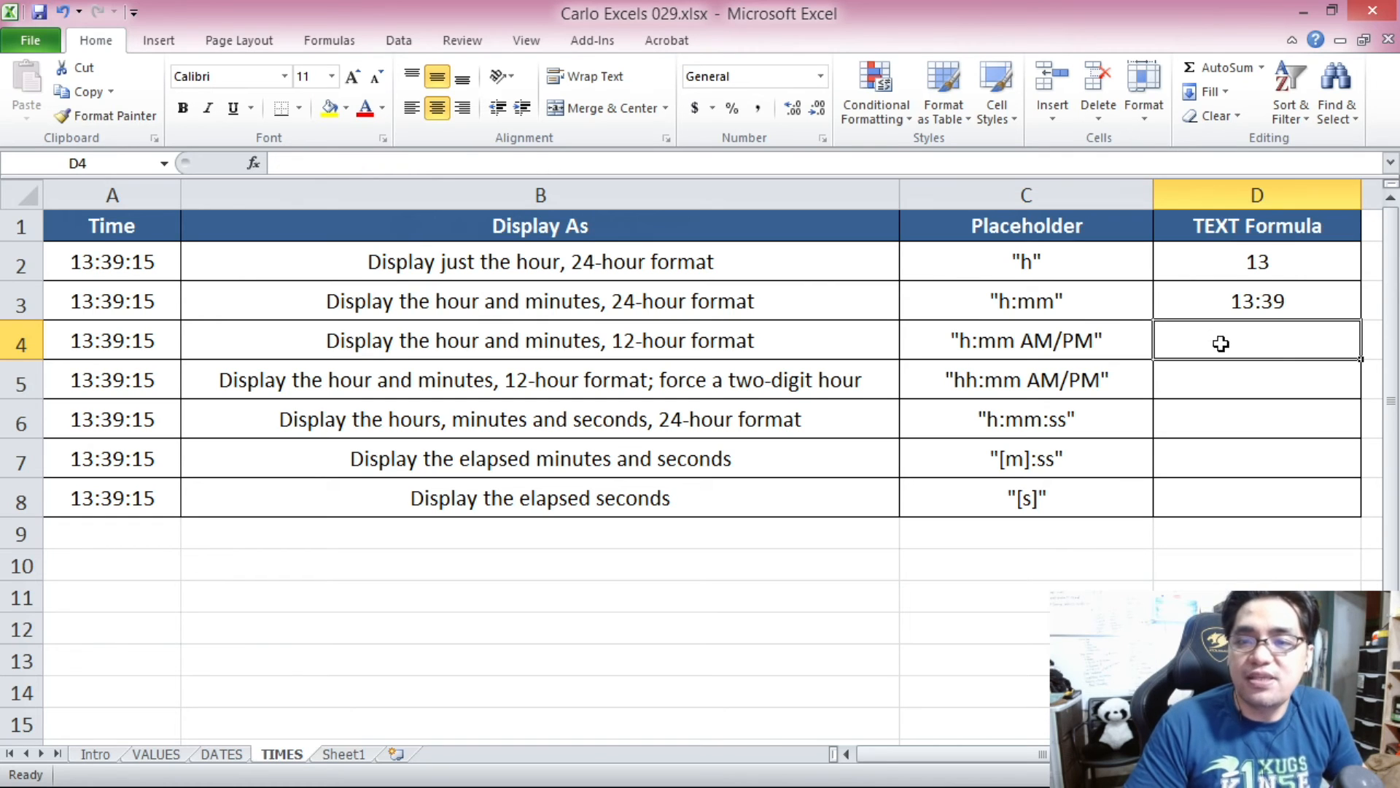
click(645, 324)
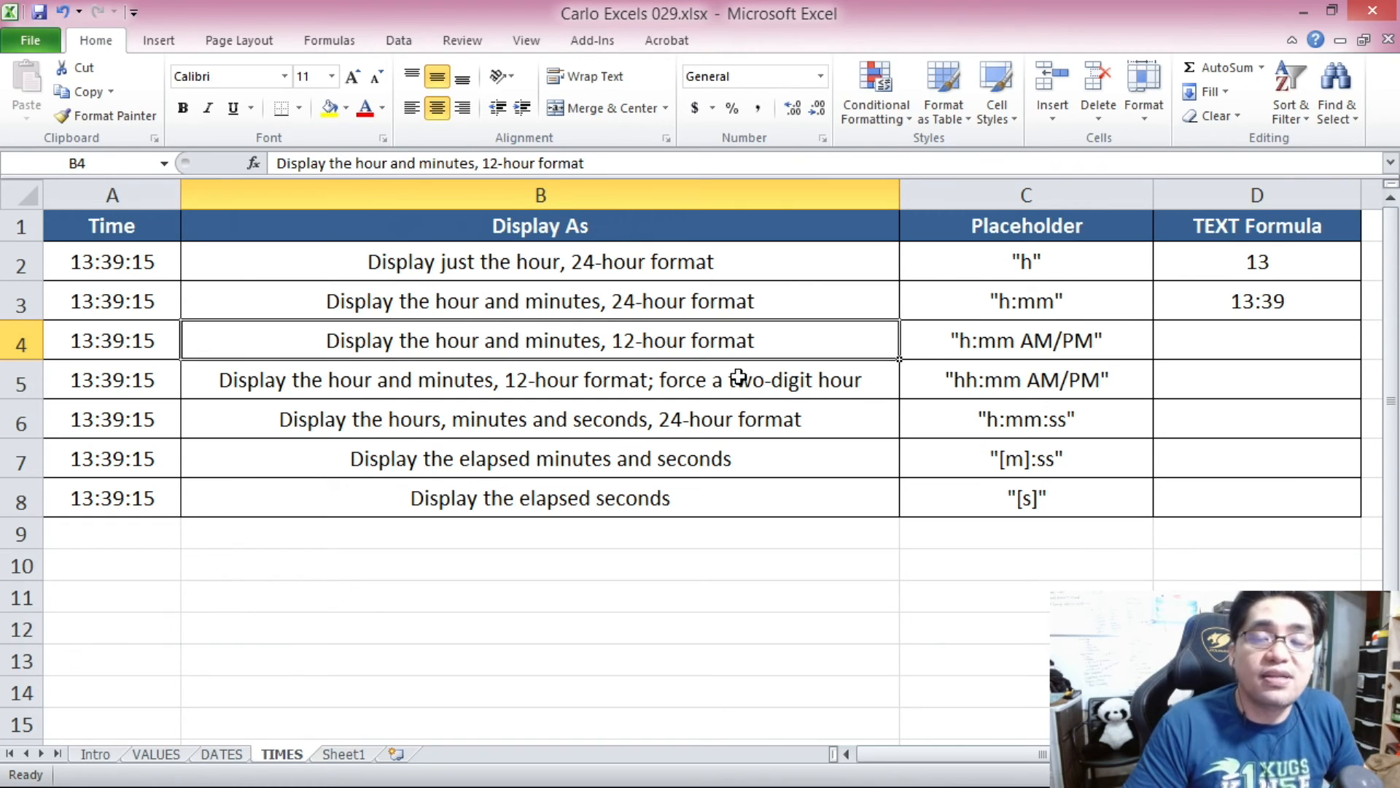
click(1197, 343)
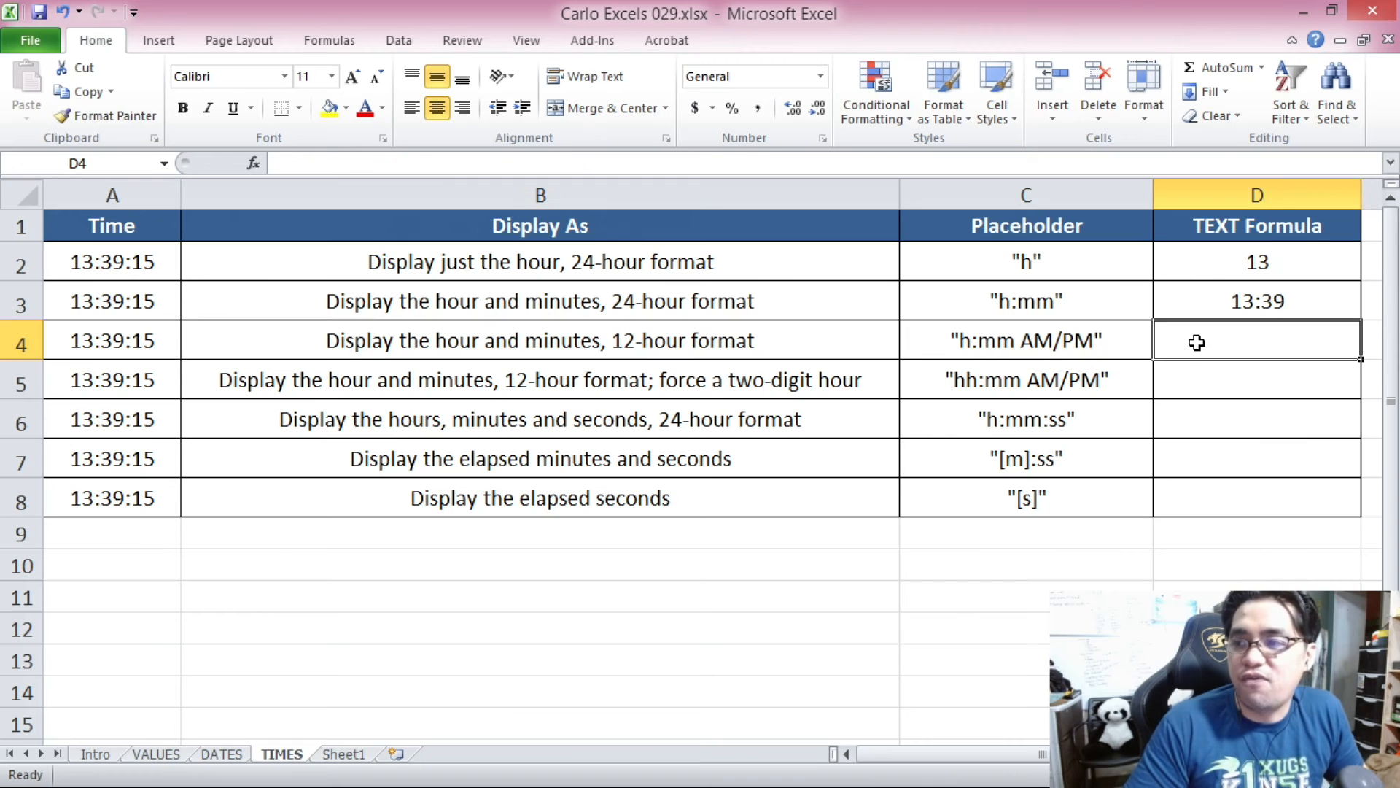
text(=TEXT()
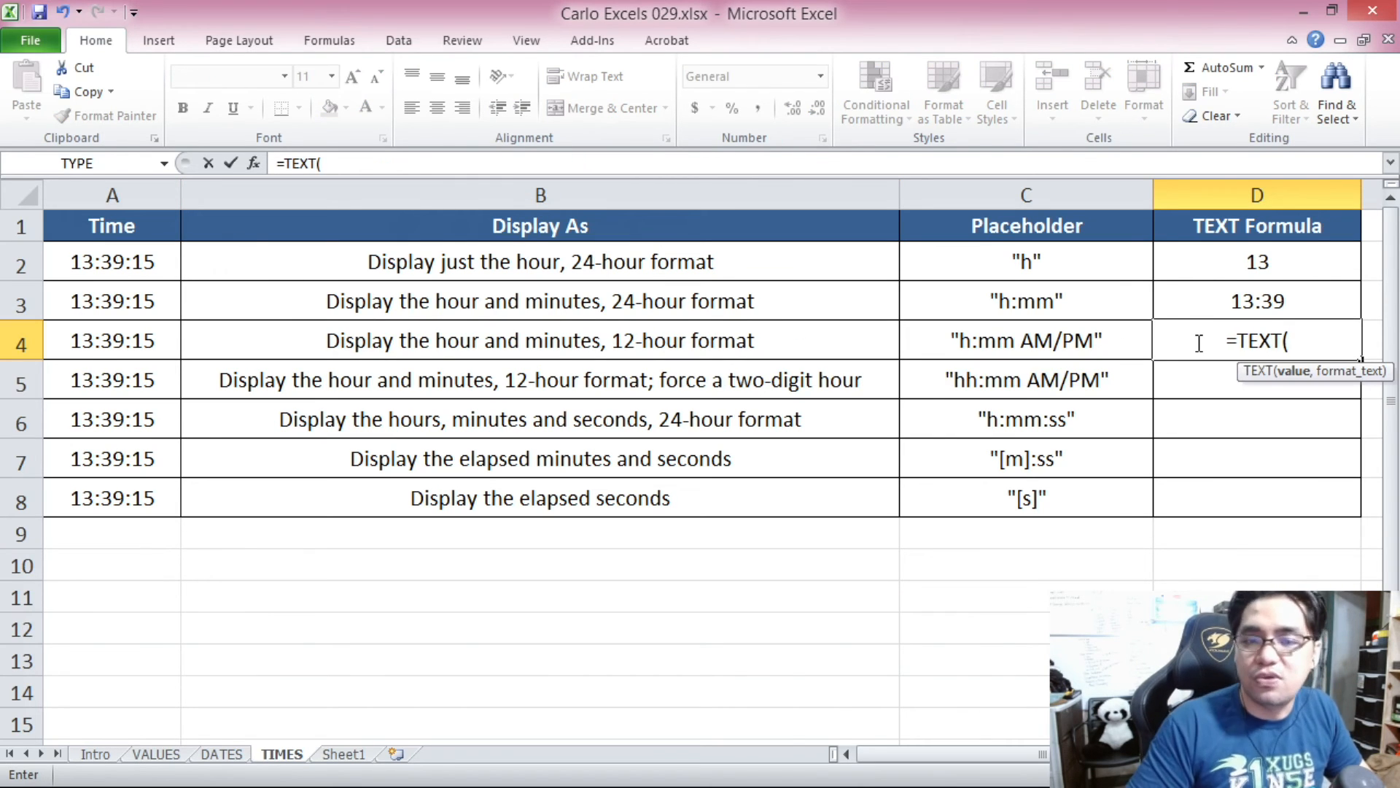
click(95, 336)
text(,)
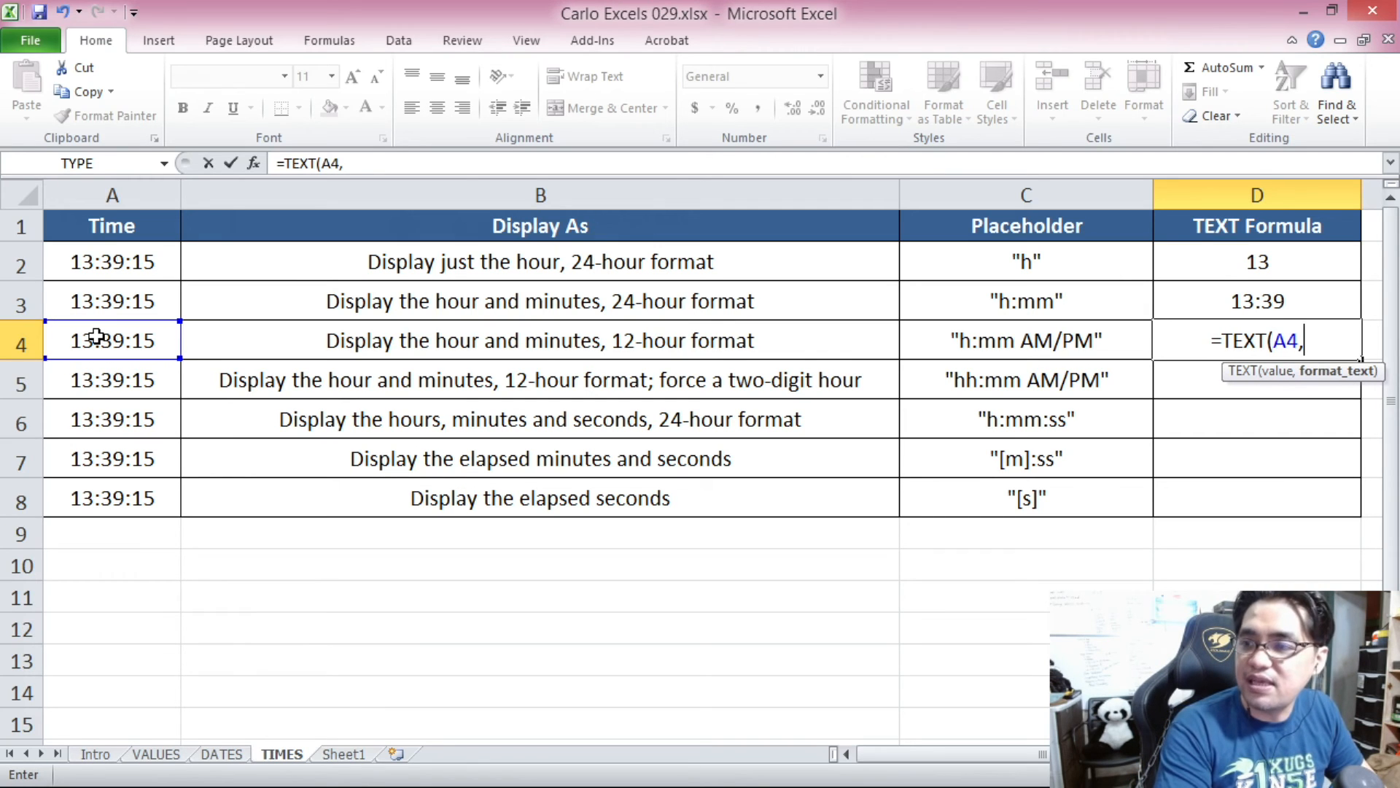
text("h)
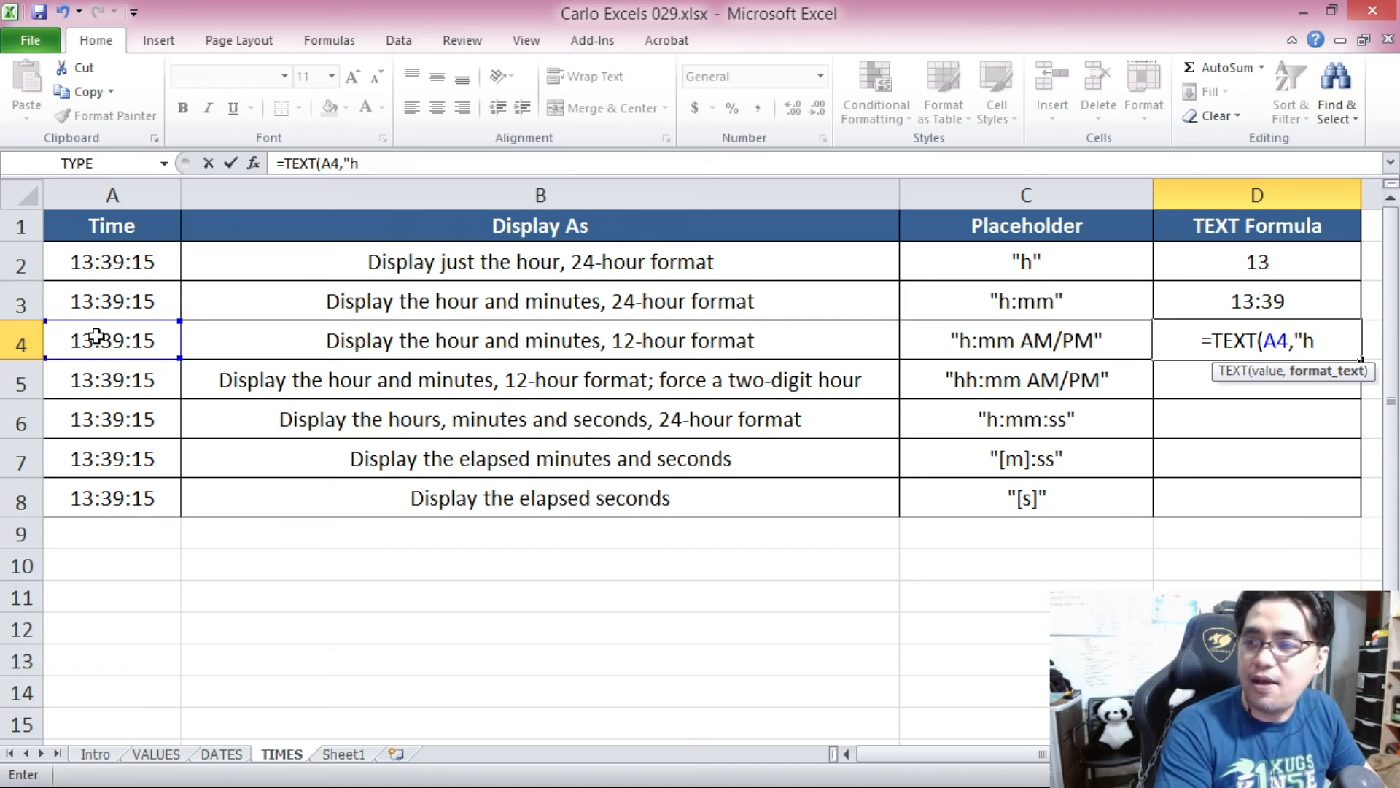
text(:mm)
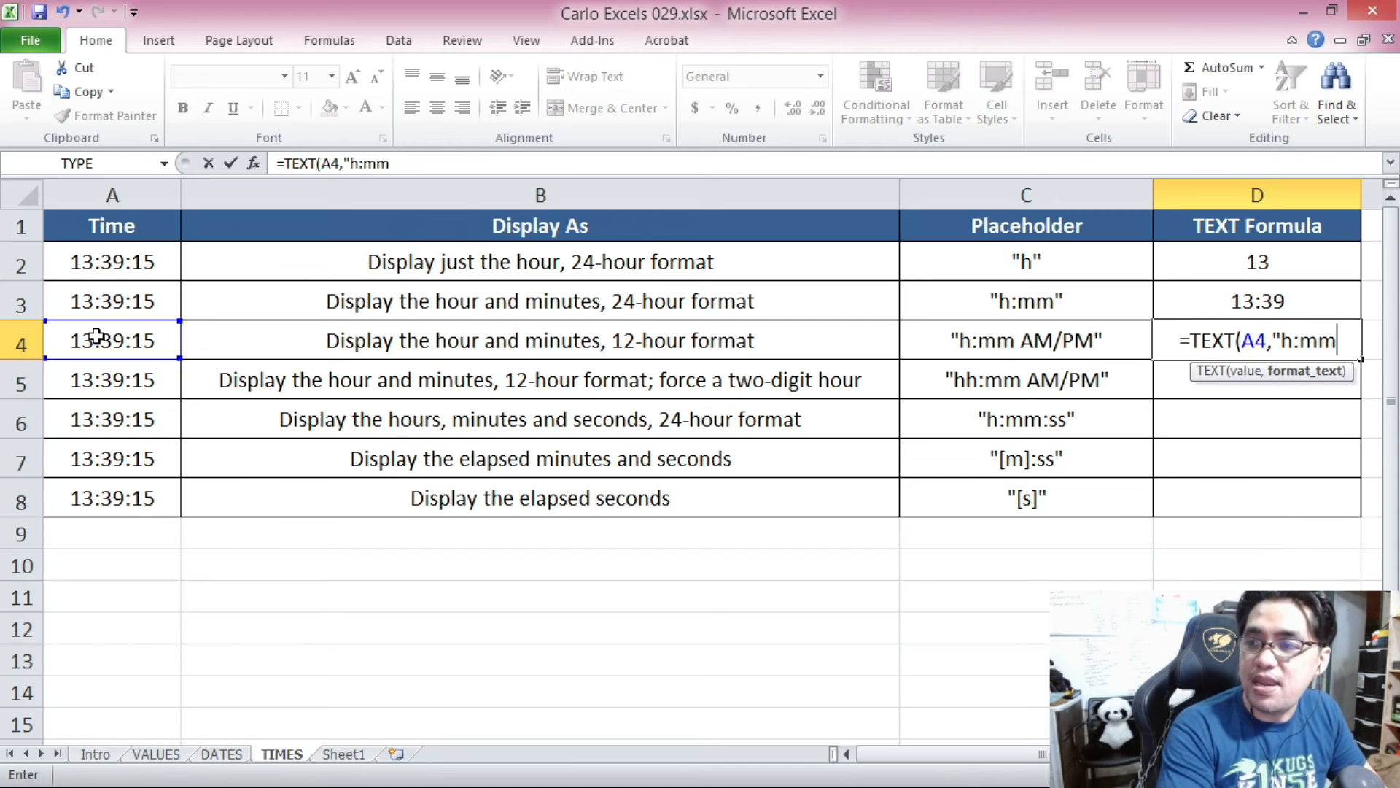
text( AM{)
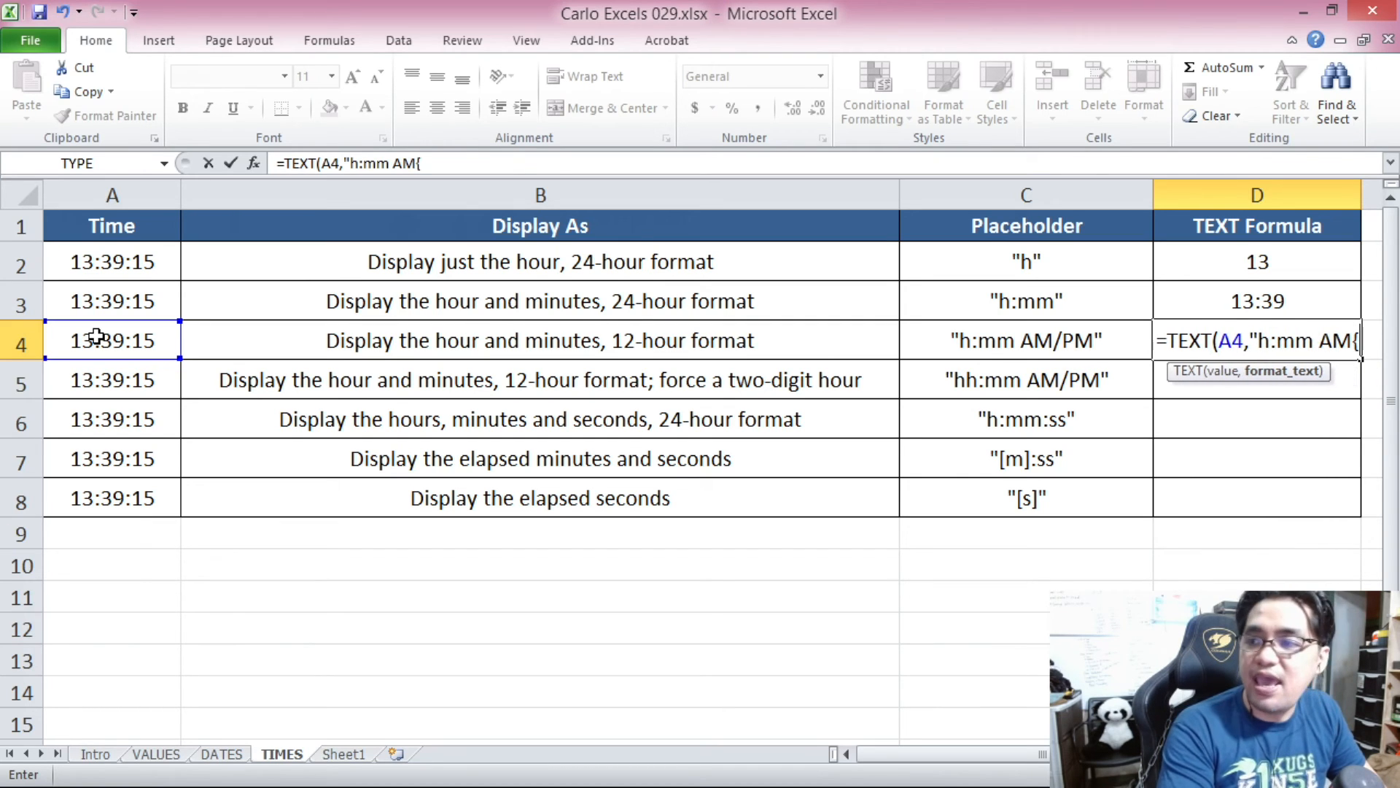
key(BackSpace)
text(/PM))
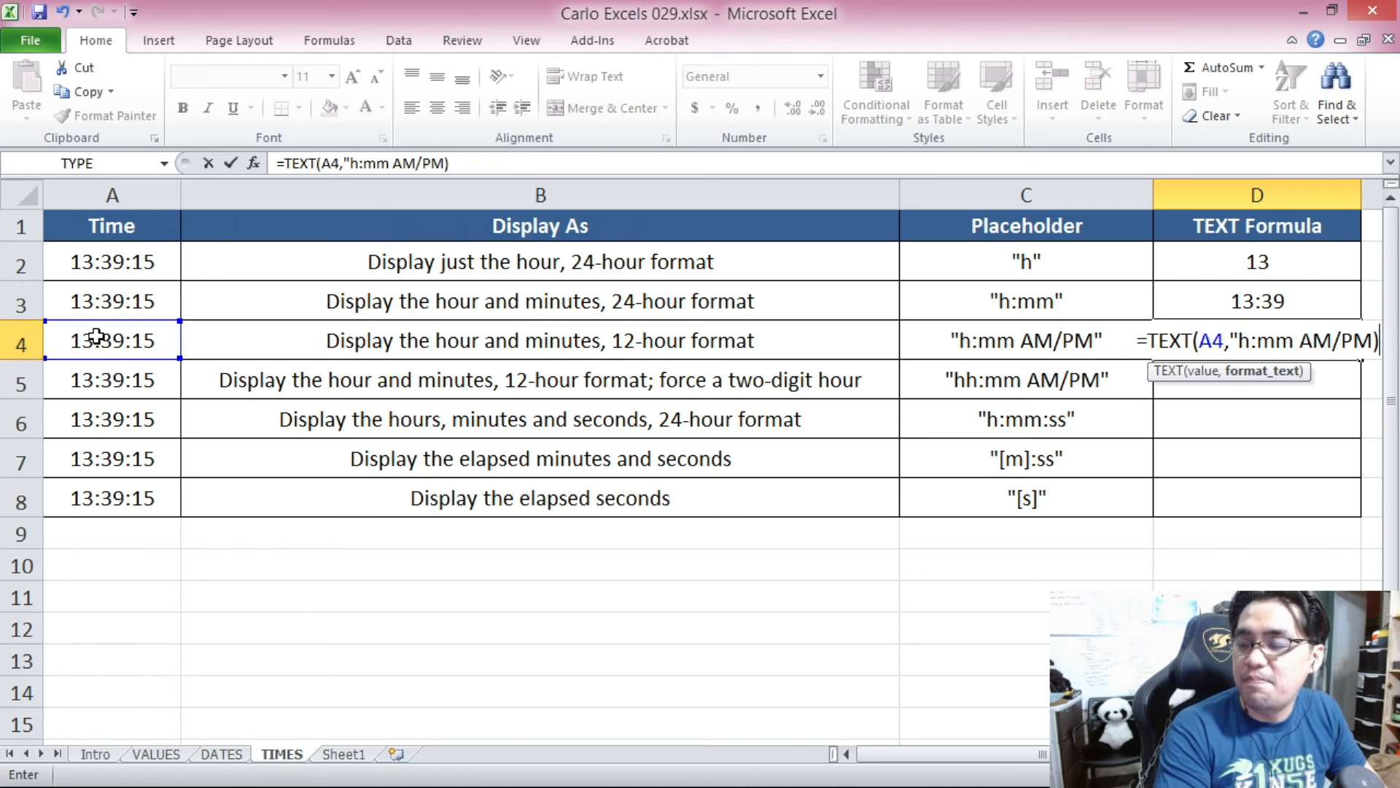
key(Return)
key(Return)
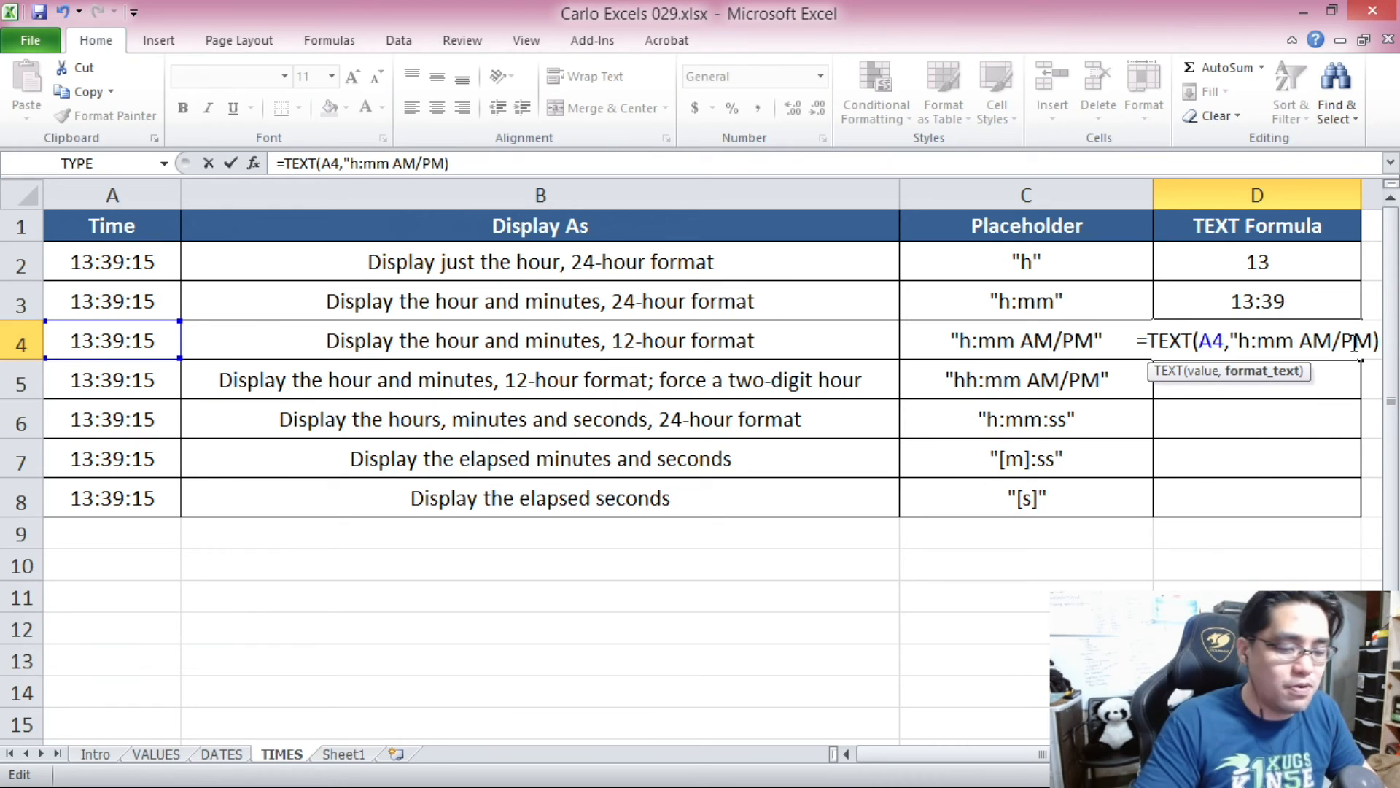
Complete the D4 formula by adding the closing quotation mark after PM, and compare its result with the time in A4.
text(")
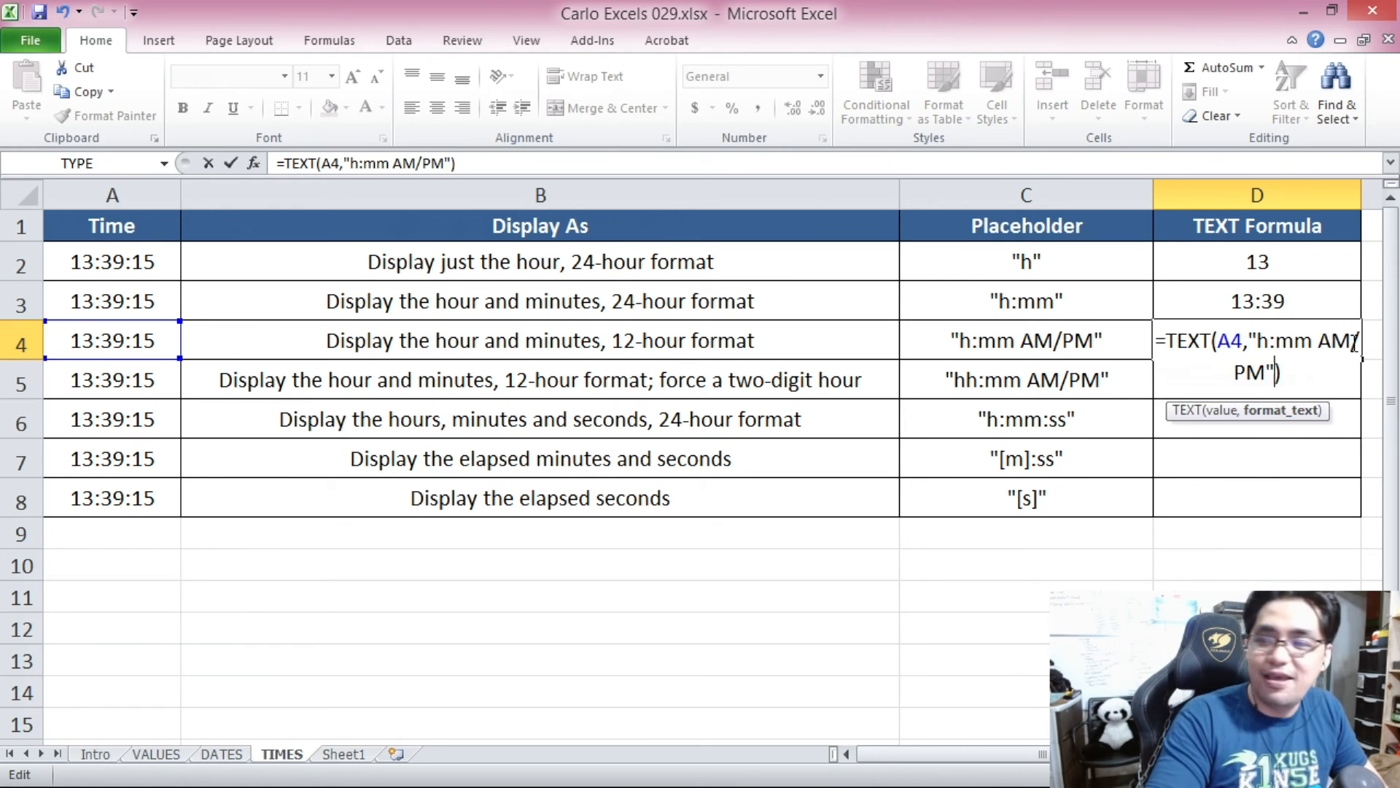
key(Return)
click(1350, 343)
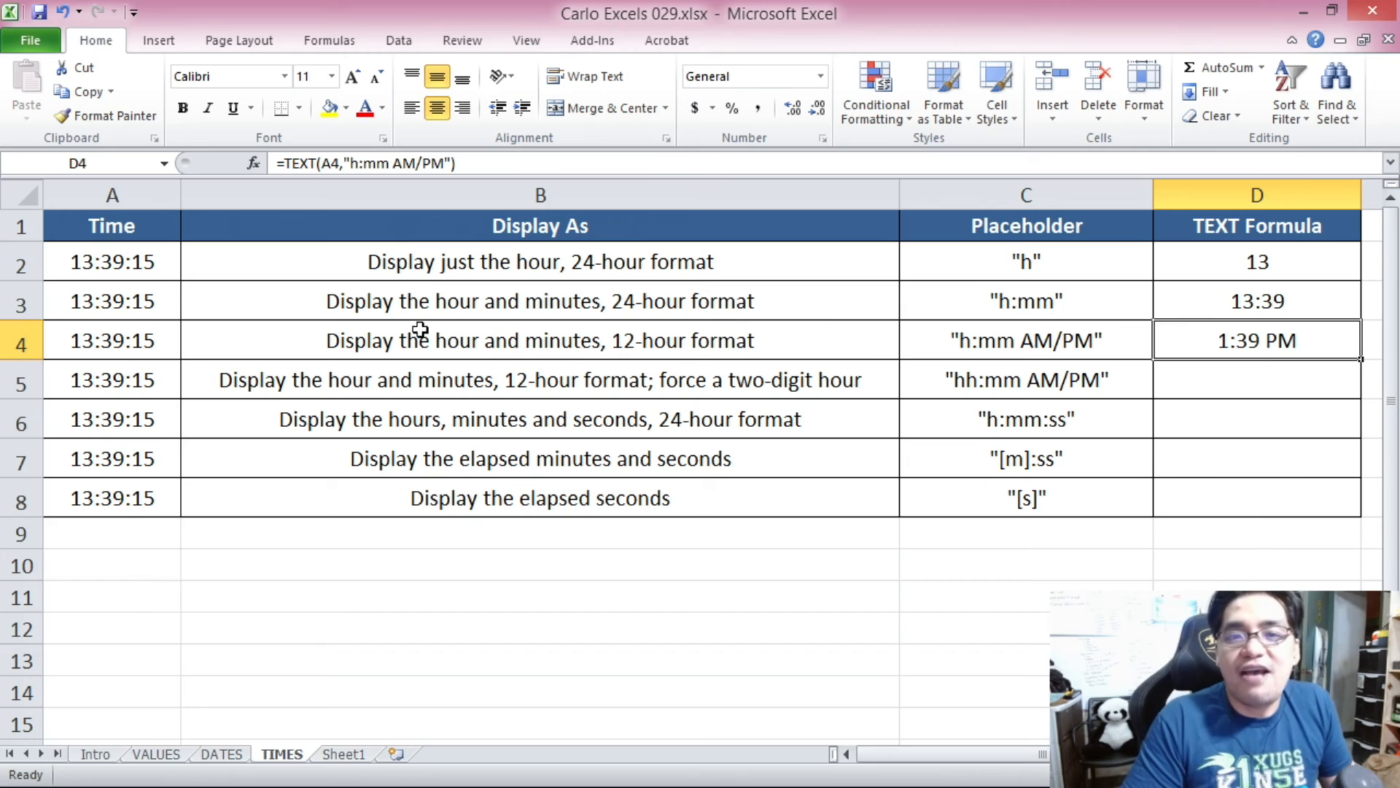
click(127, 344)
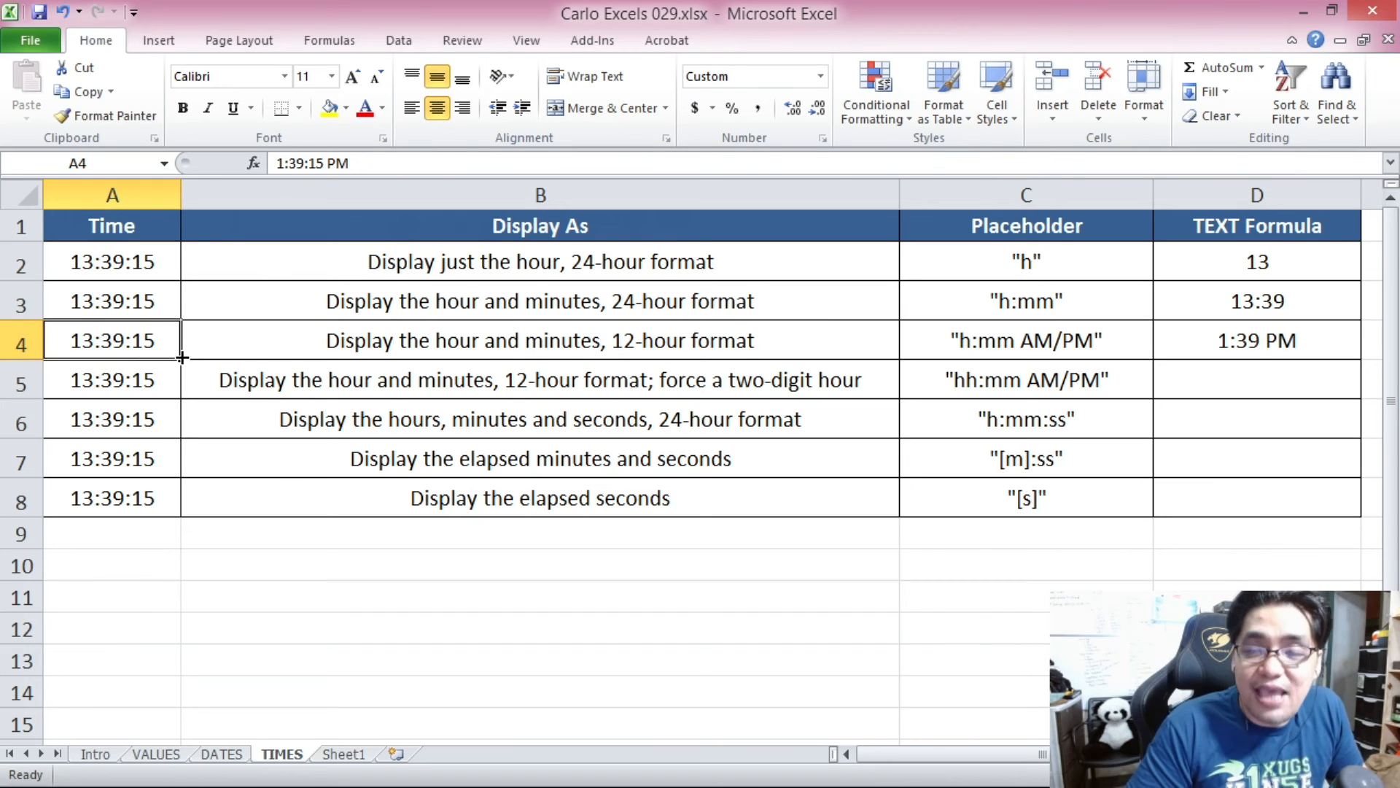
Enter a TEXT formula in cell D5 that formats the time in A5 with the format text "hh:mm AM/PM".
click(1251, 343)
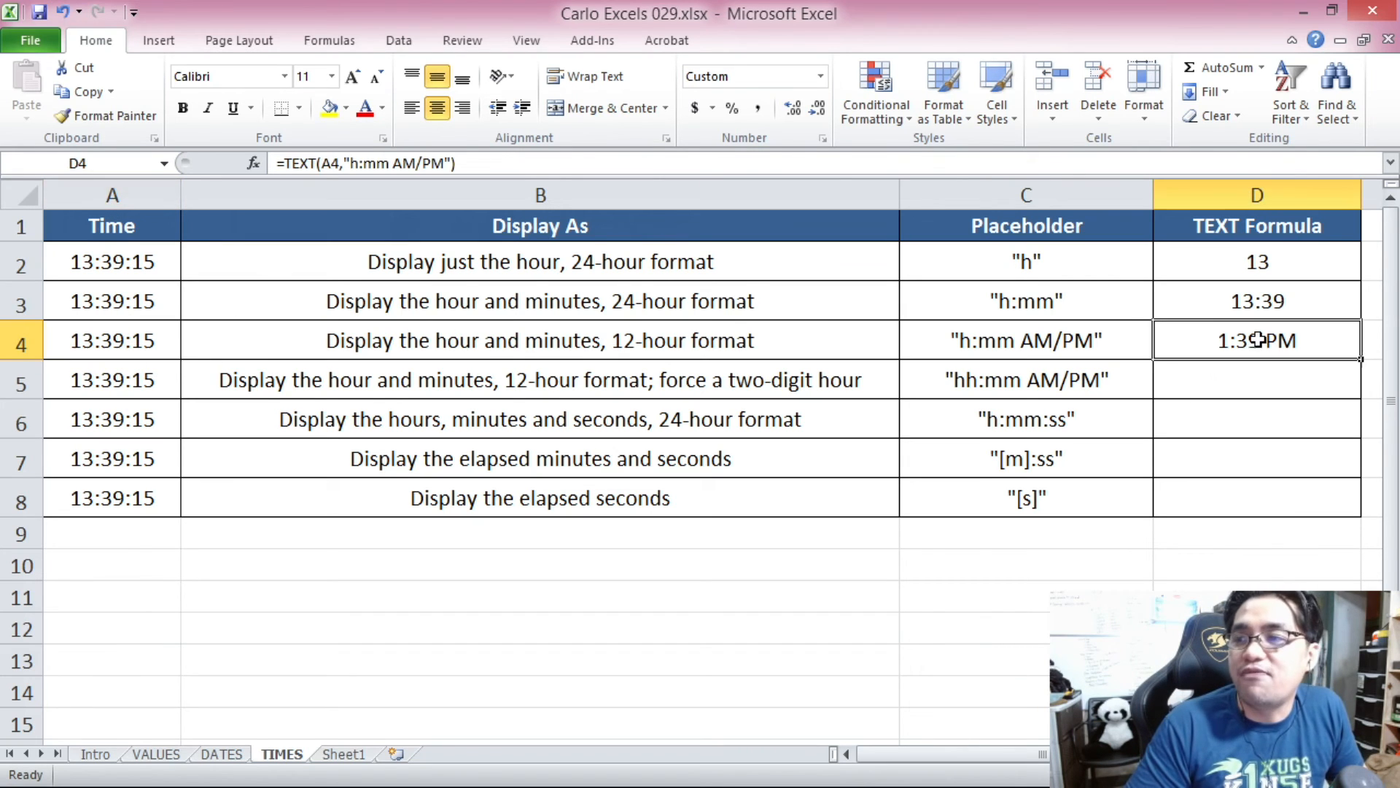
key(Down)
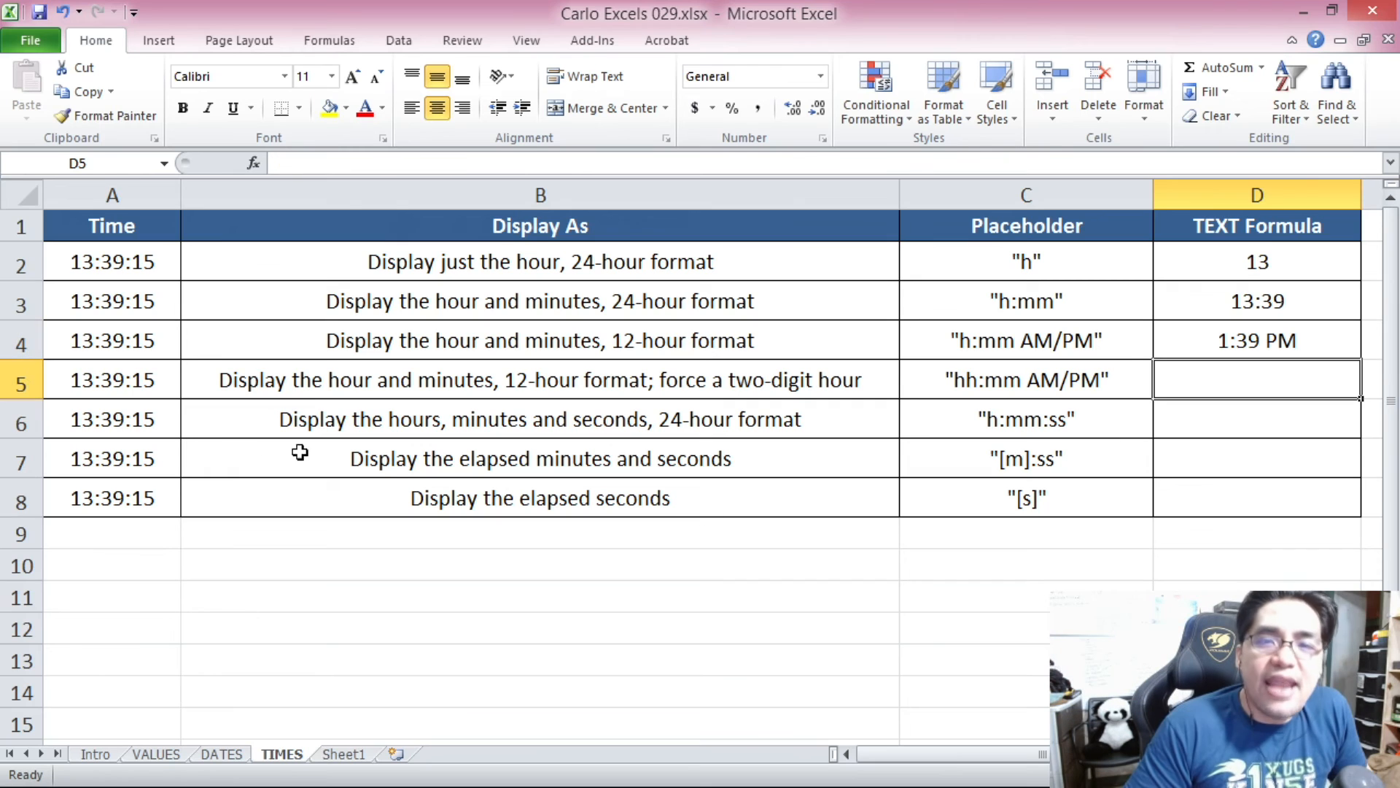
click(370, 379)
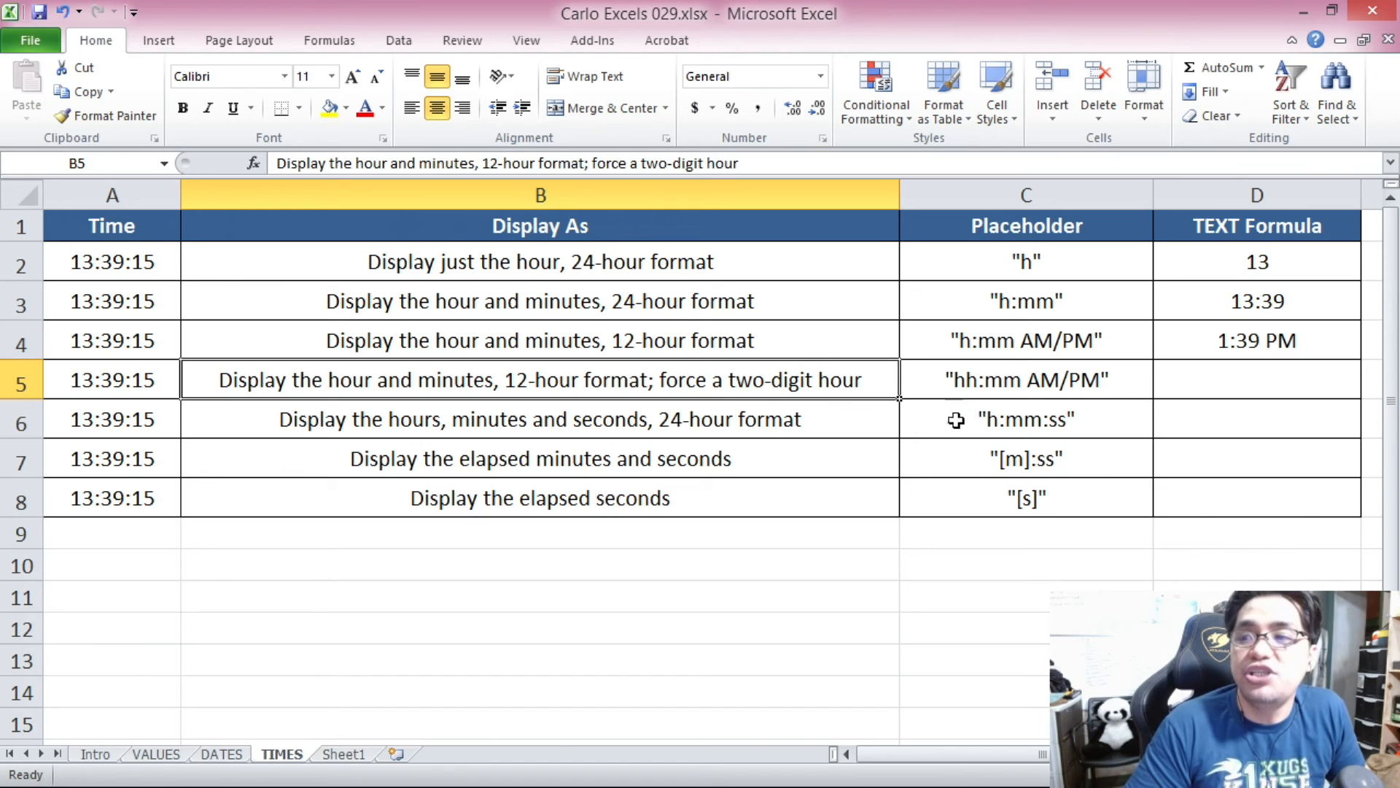
click(967, 390)
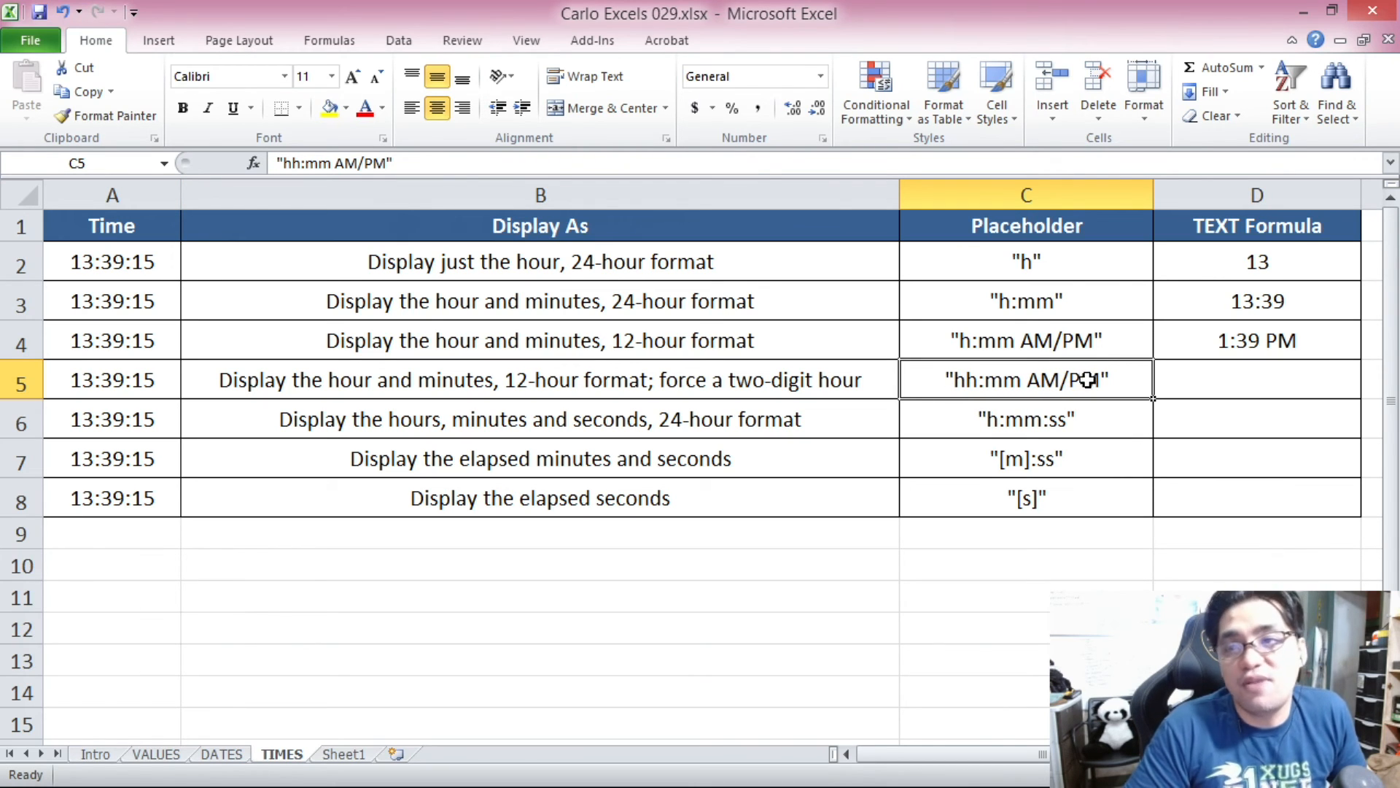
click(1237, 389)
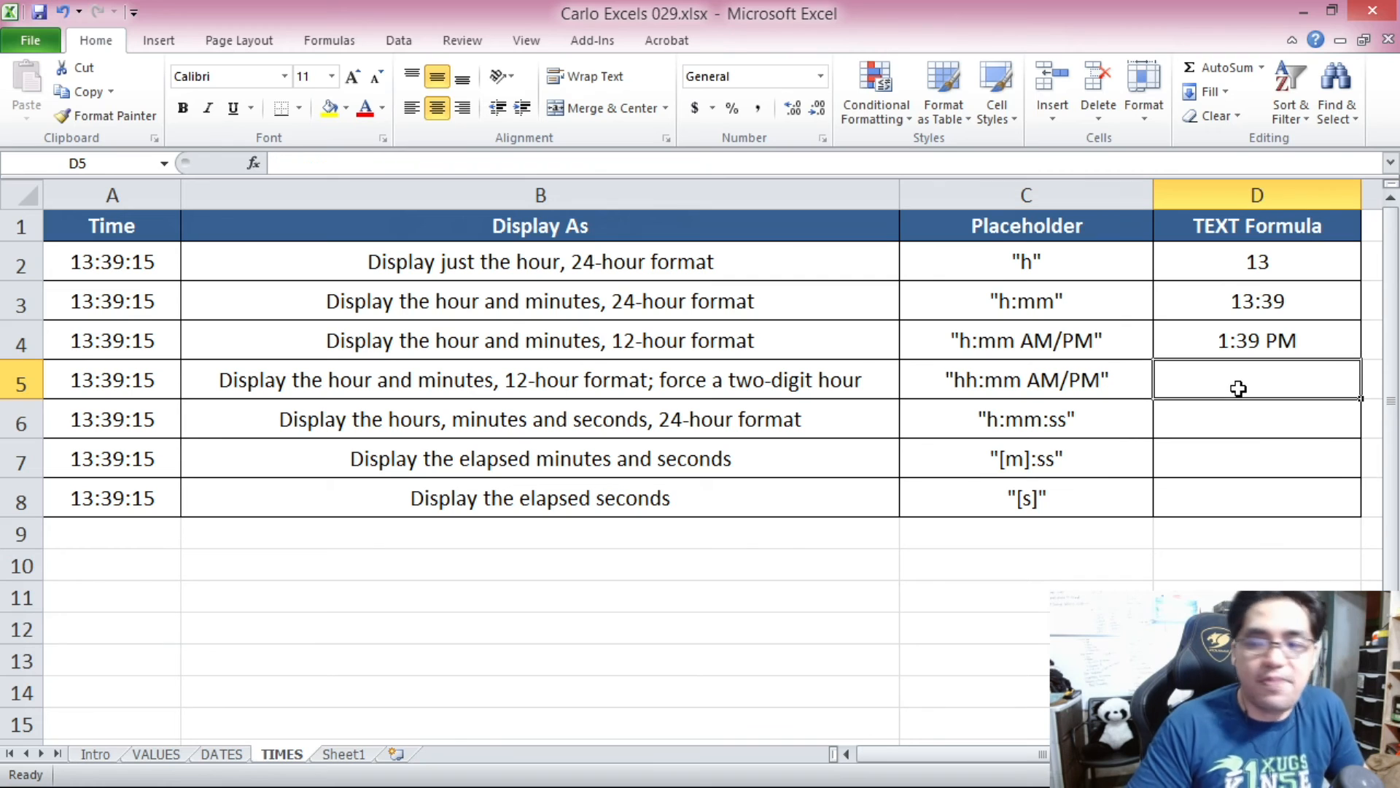
text(=TEXT()
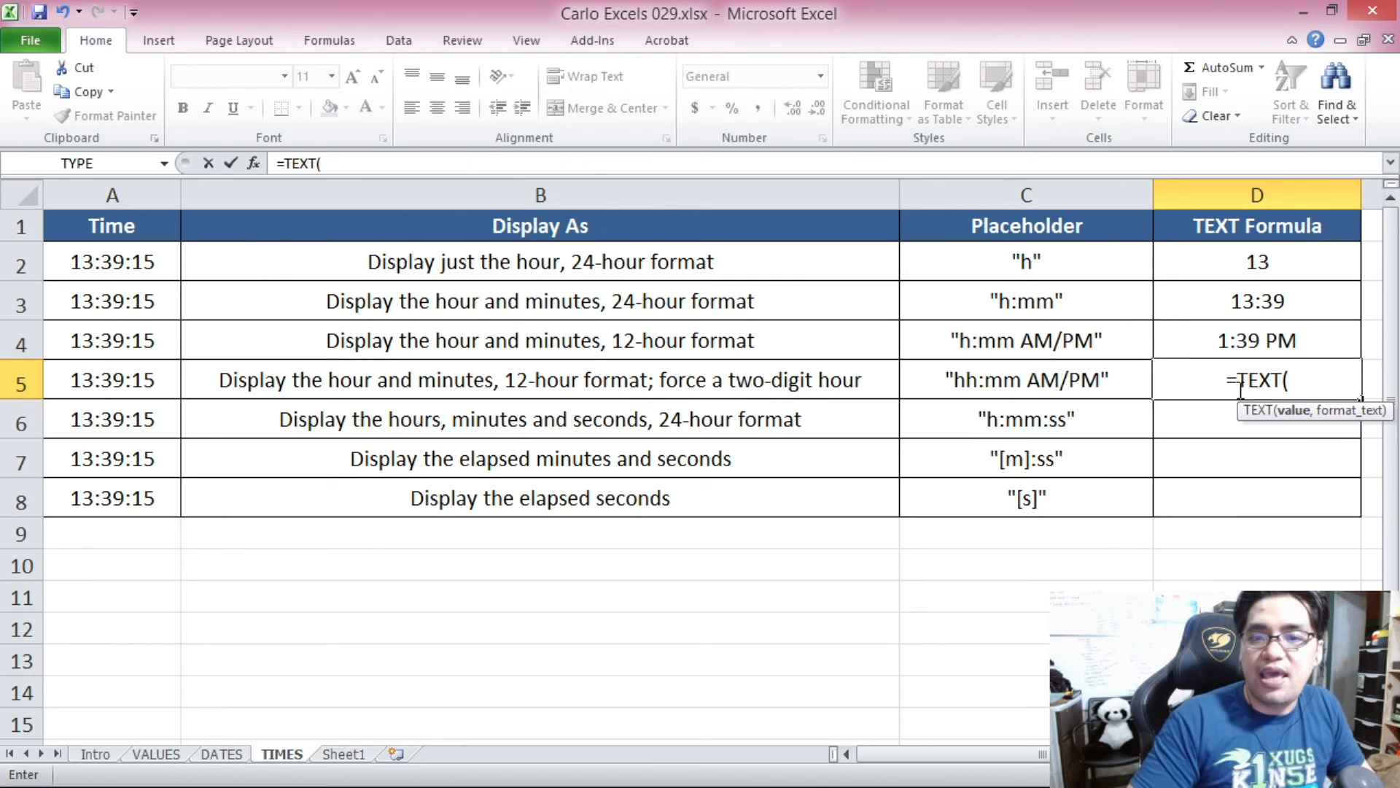
click(119, 375)
text(,)
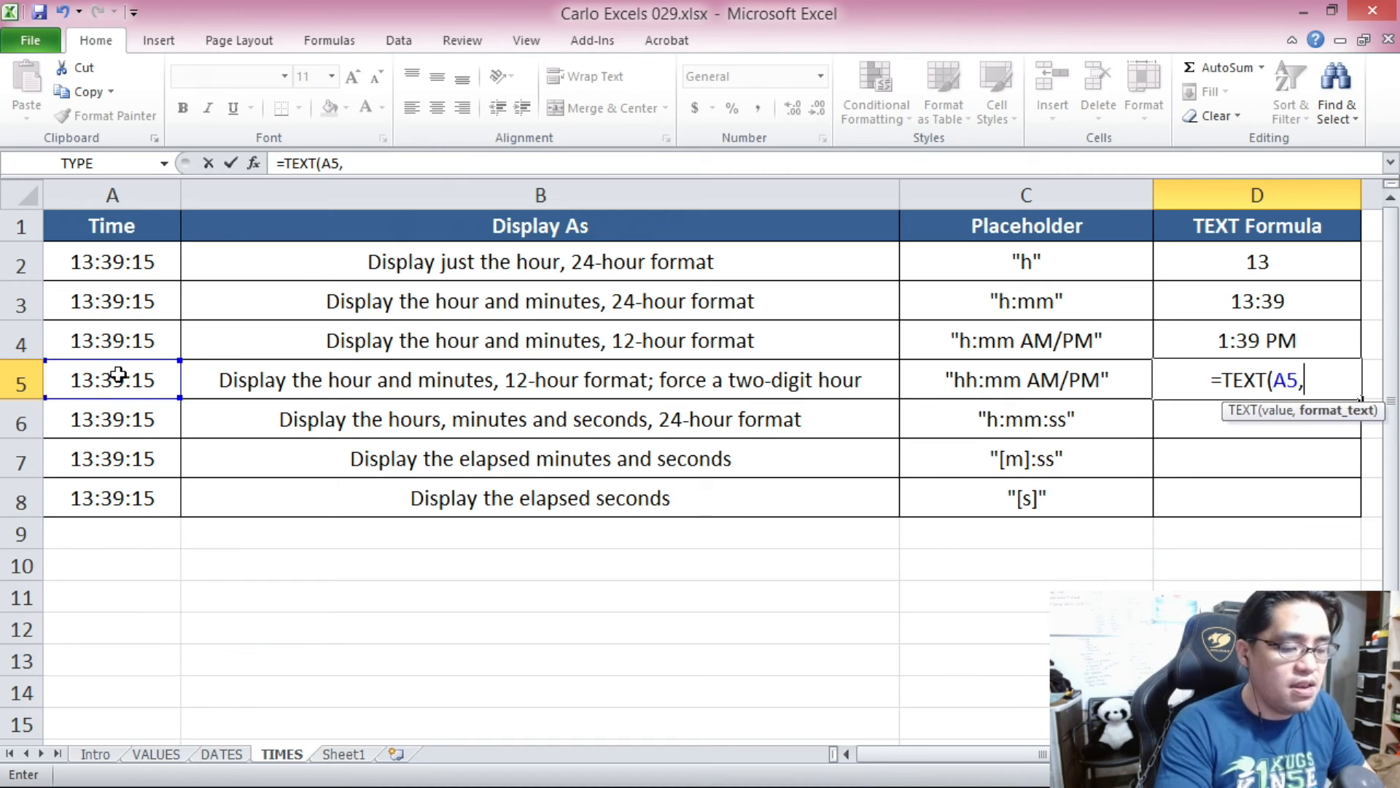
text(")
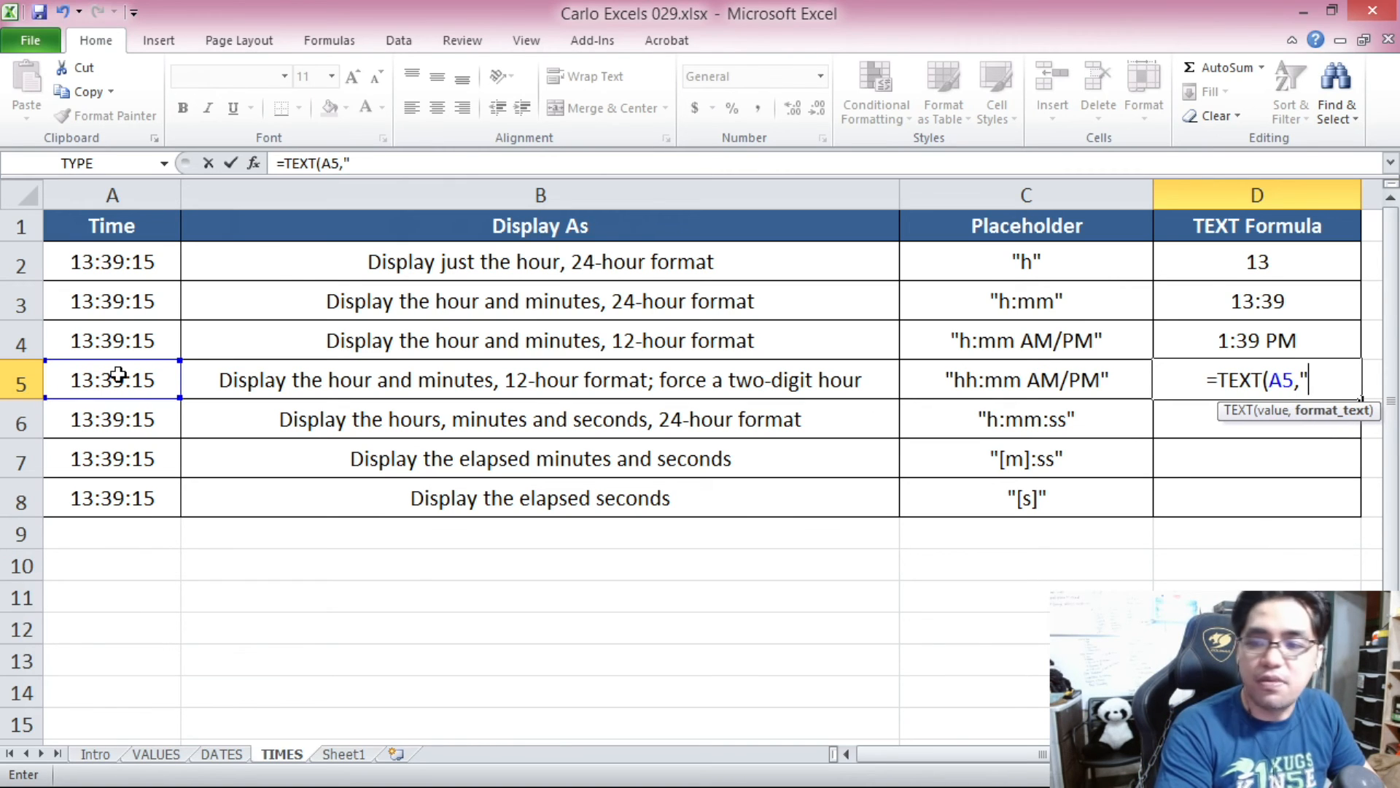
text(hh)
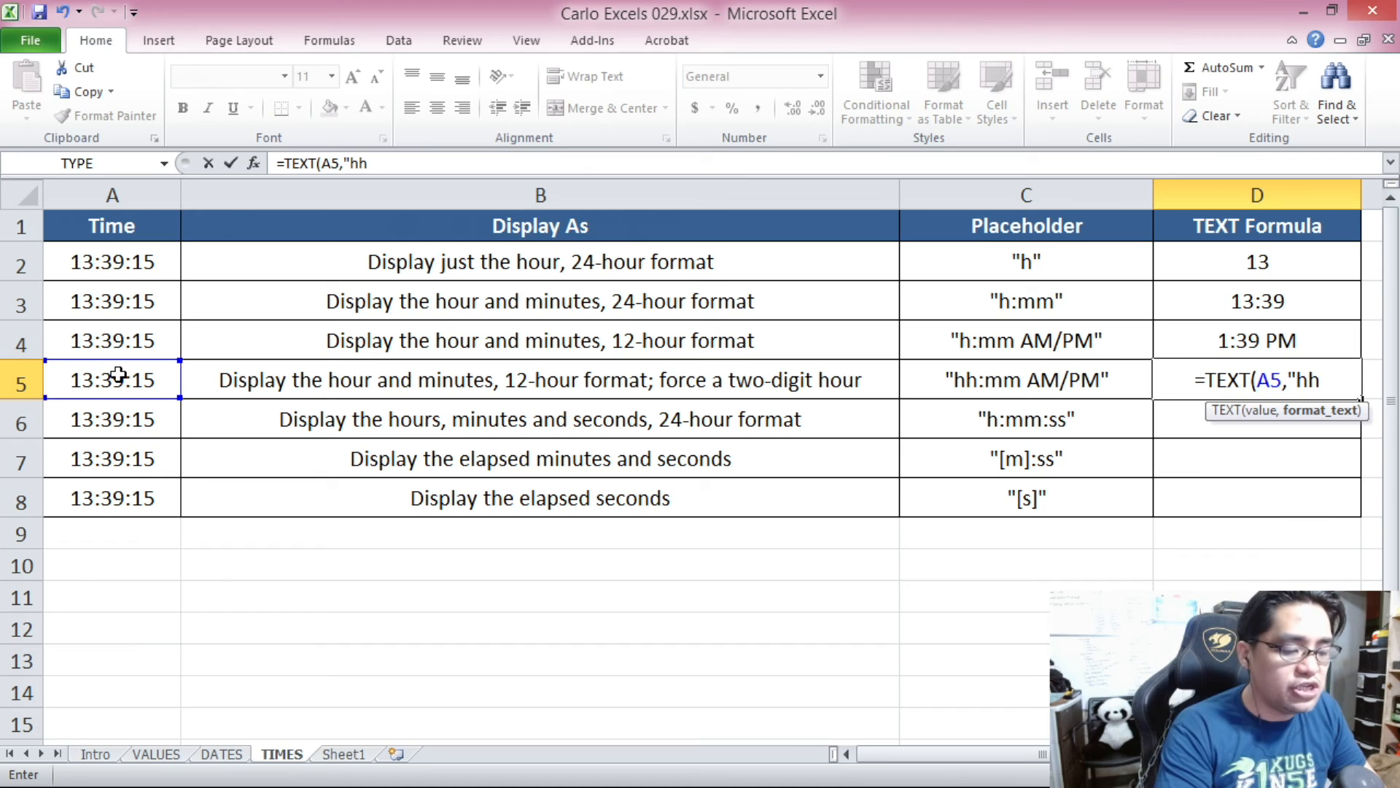
text(:mm)
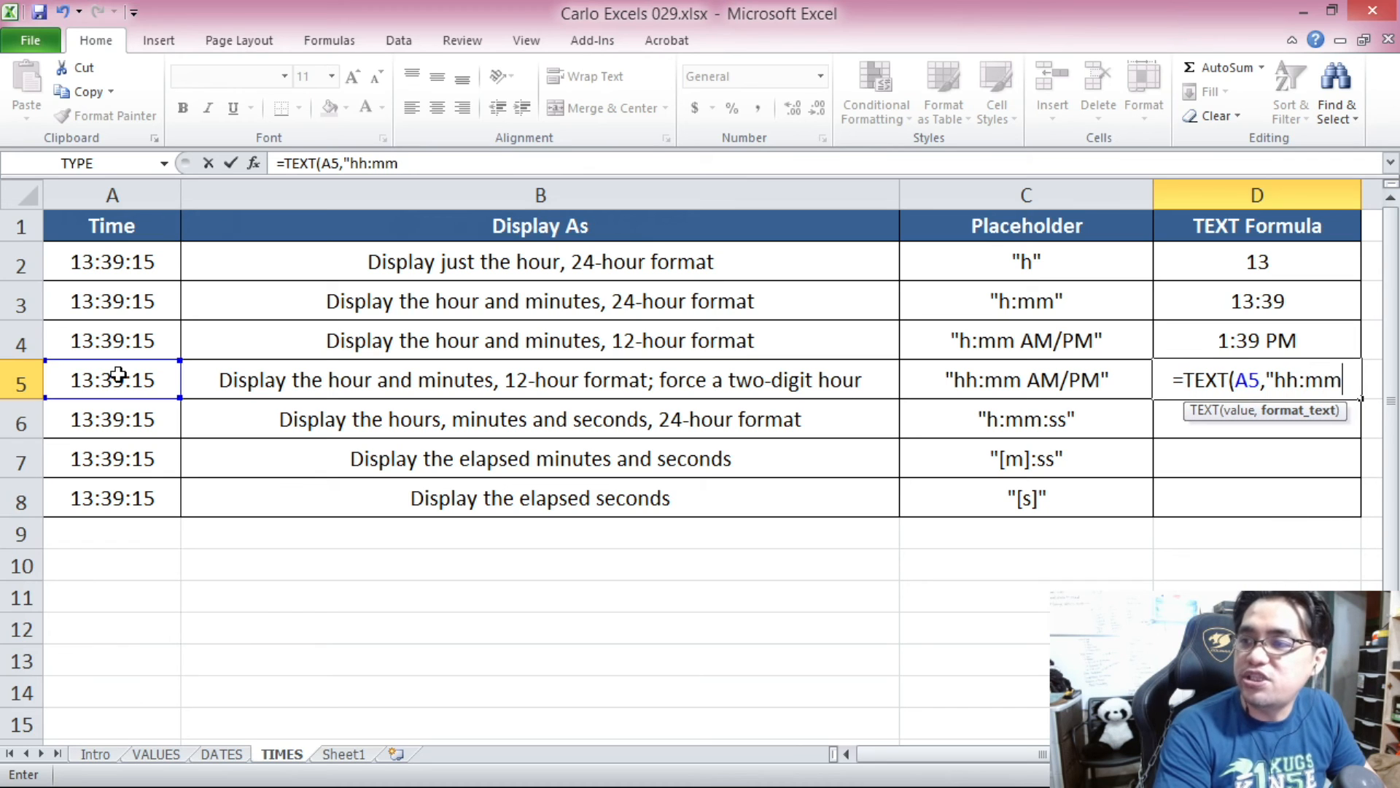
text( A)
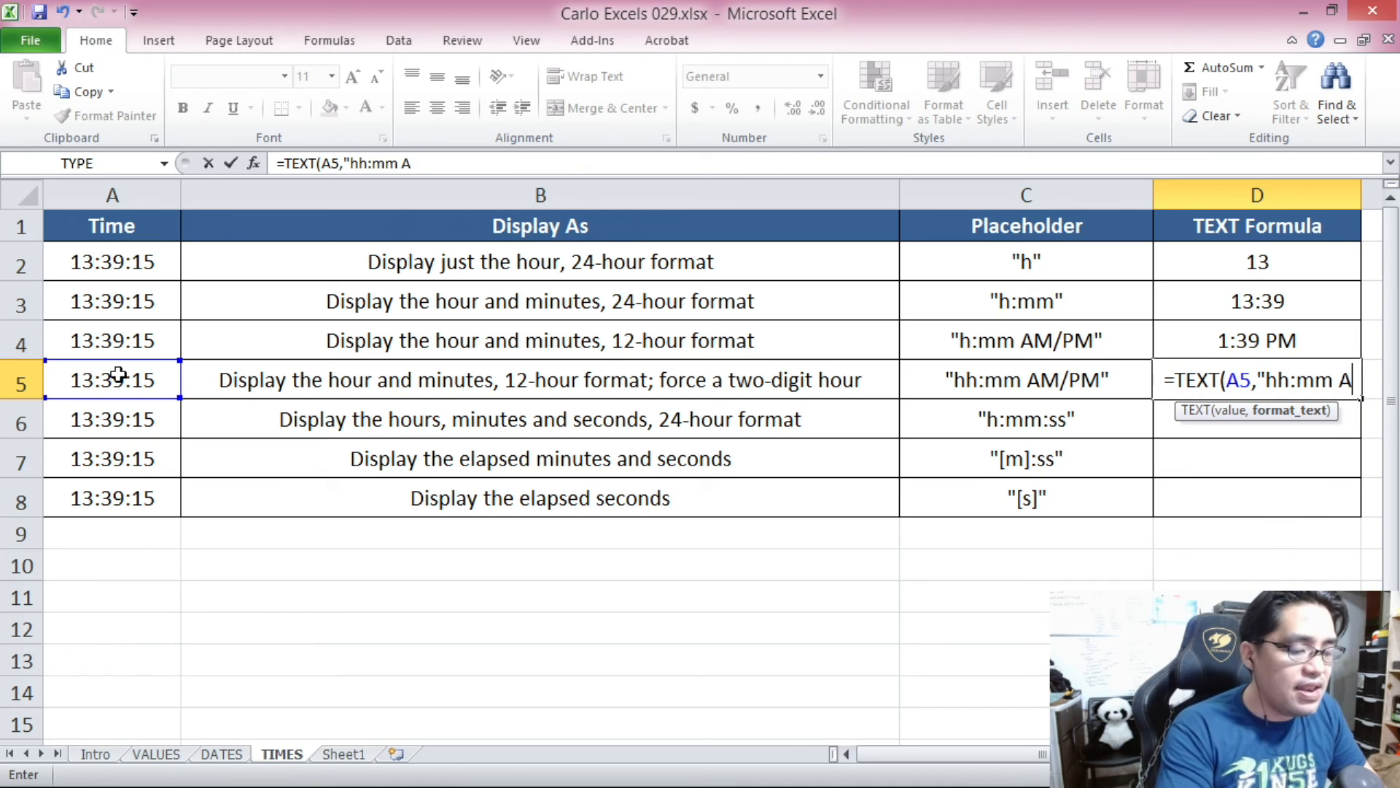
text(M/PM)
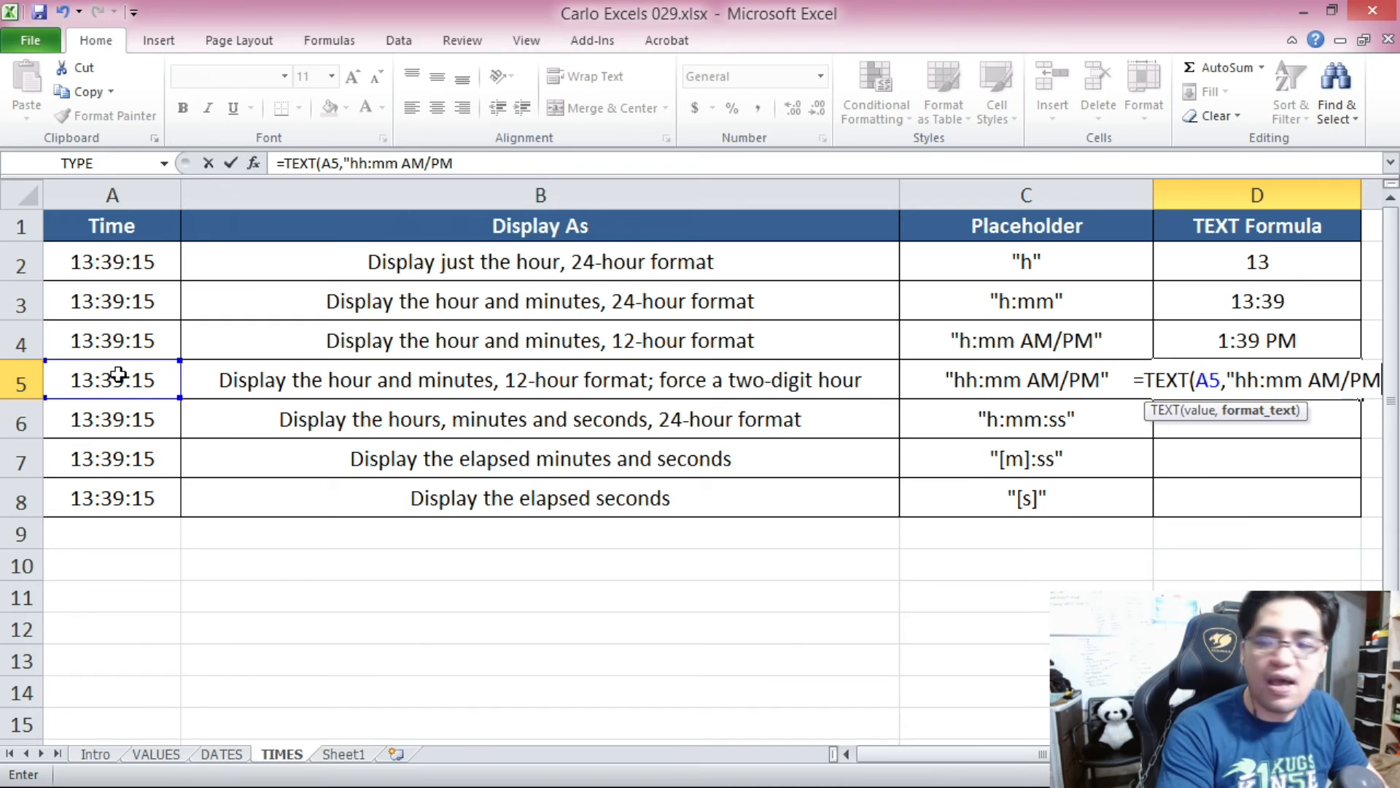
text("))
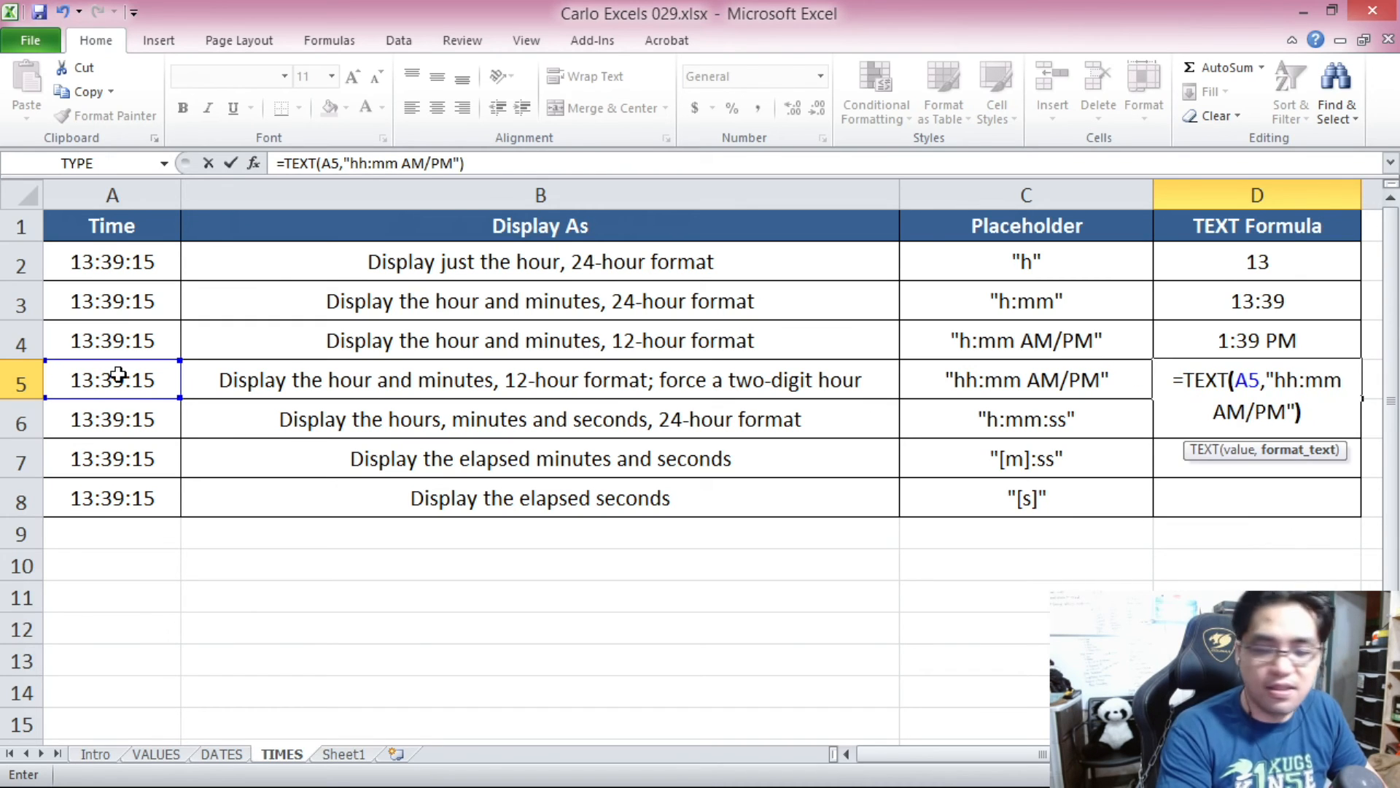
key(Return)
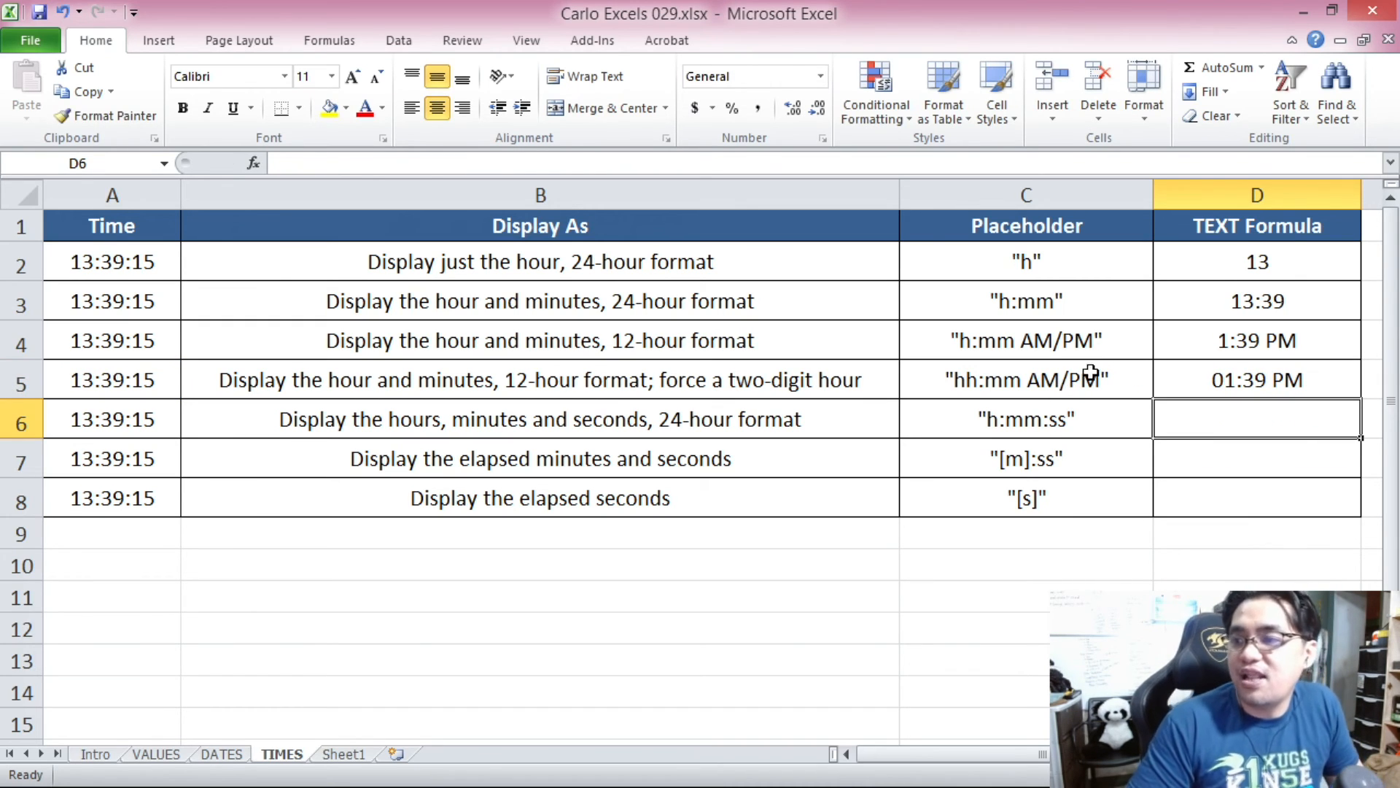
click(1242, 386)
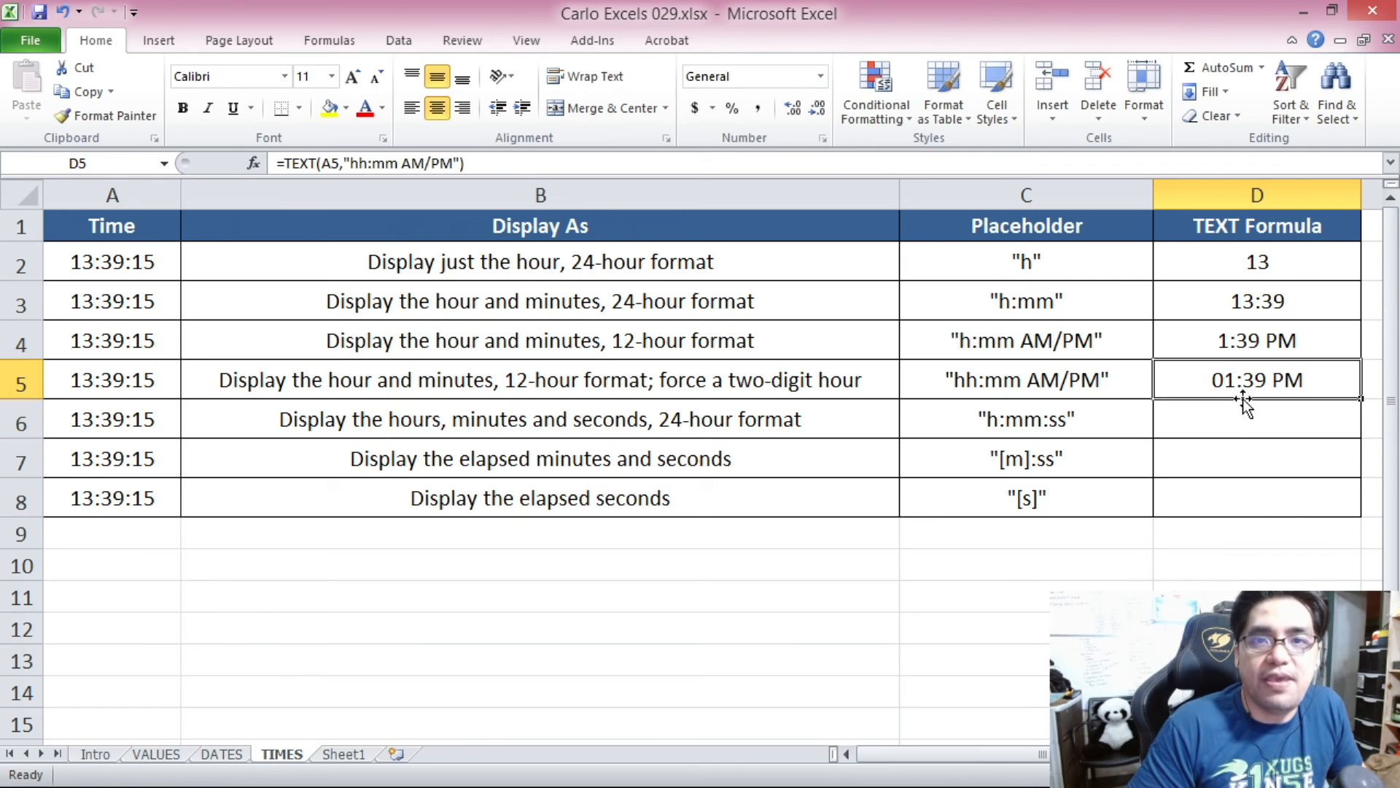
Enter a TEXT formula in cell D6 that formats the time in A6 with the format text "h:mm:ss".
drag(667, 459, 668, 419)
click(665, 417)
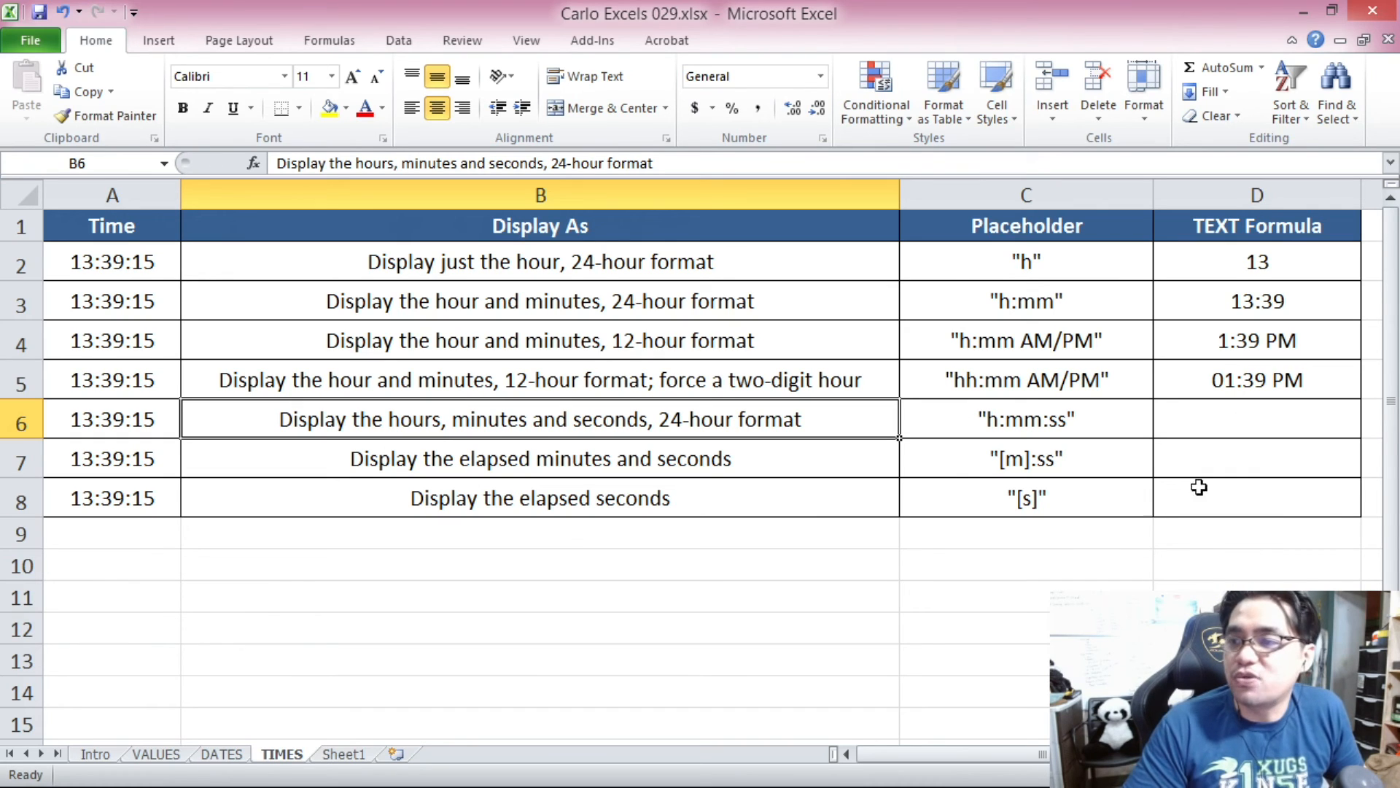
click(1211, 393)
click(1219, 414)
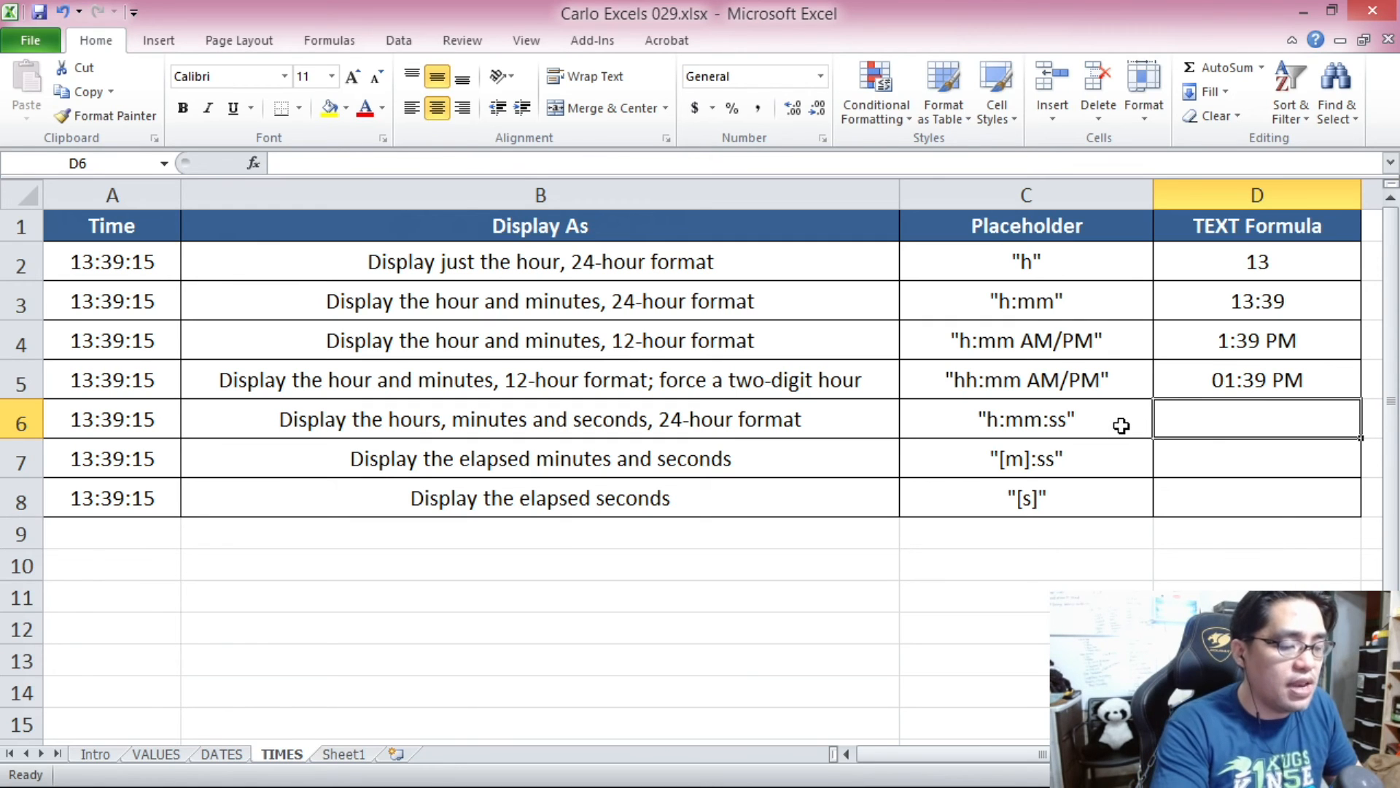
text(=TEXT()
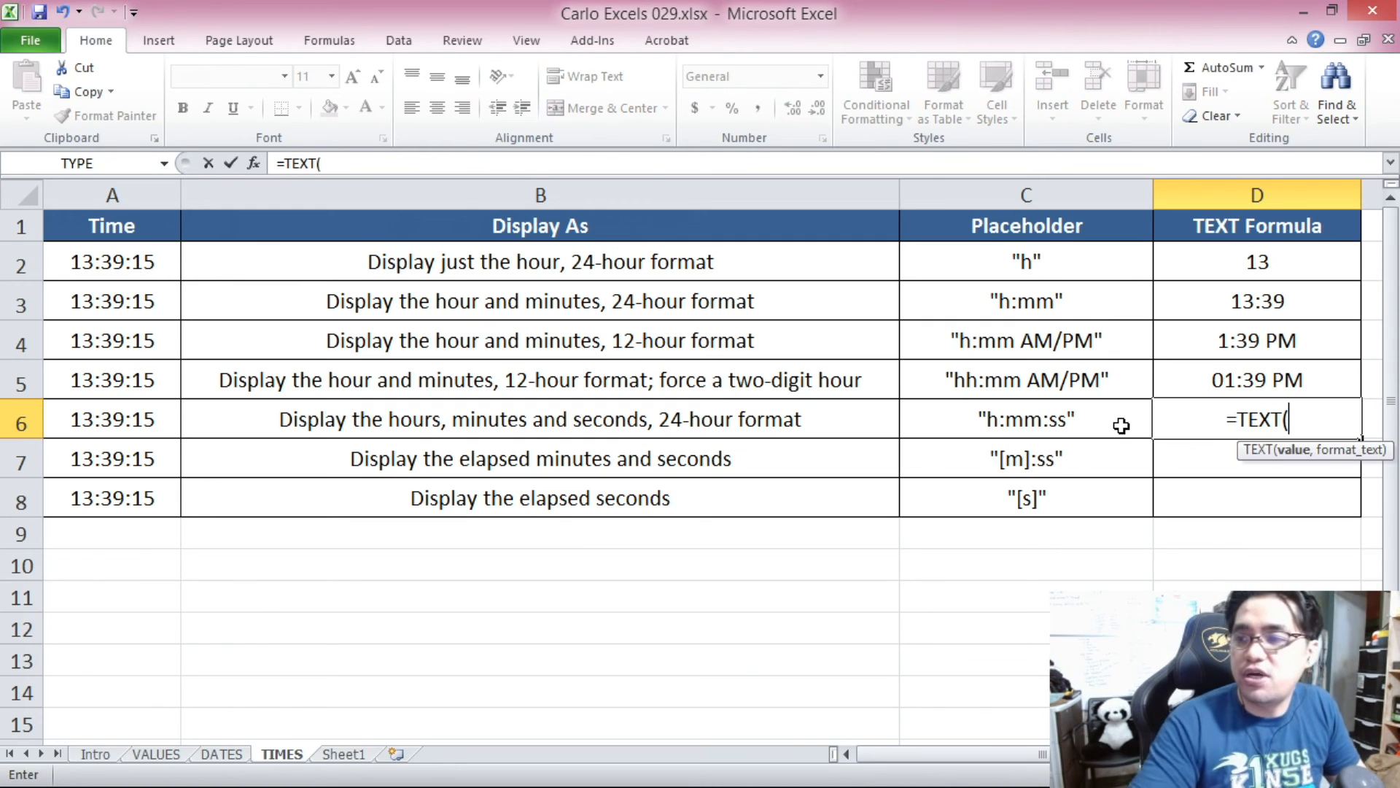
click(101, 416)
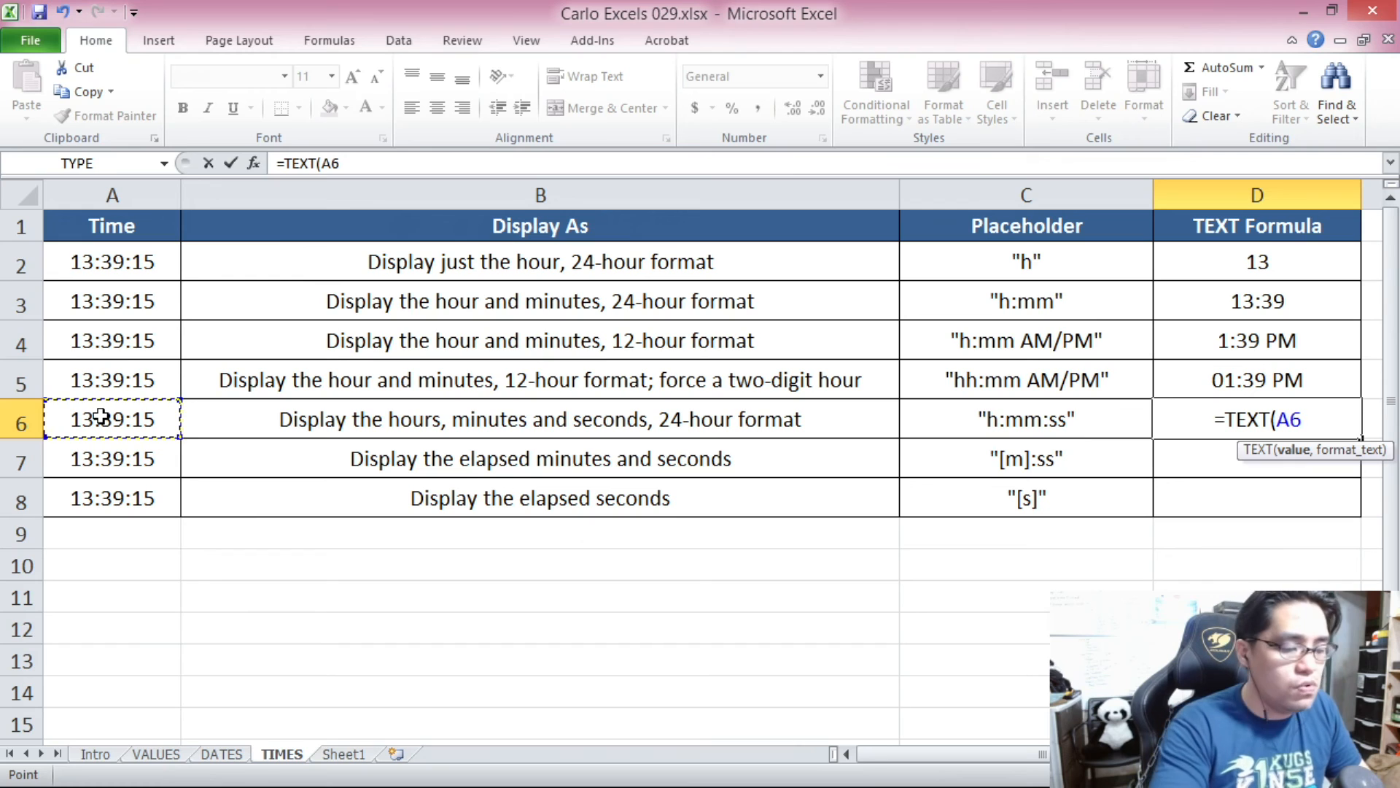
text(,"h:mm:ss")
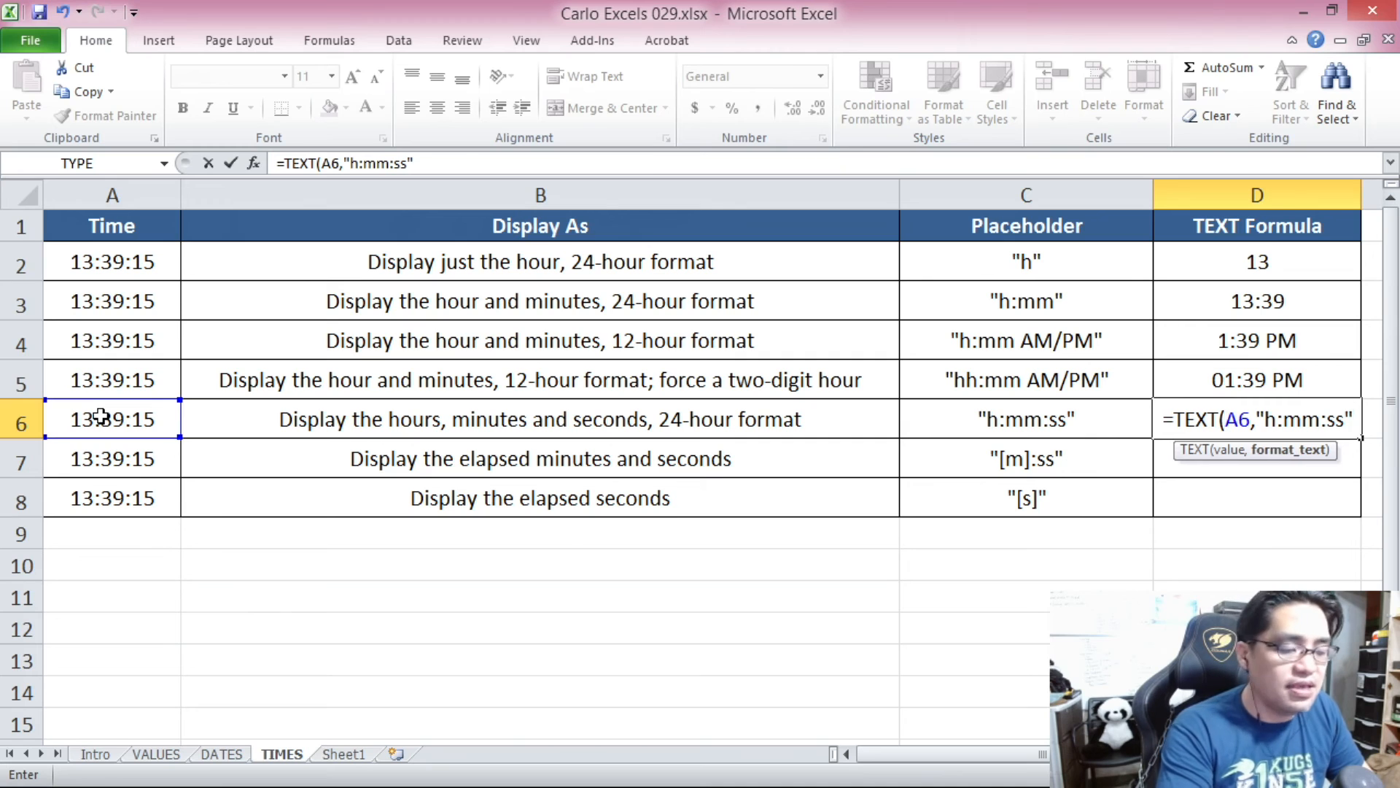
text())
key(Return)
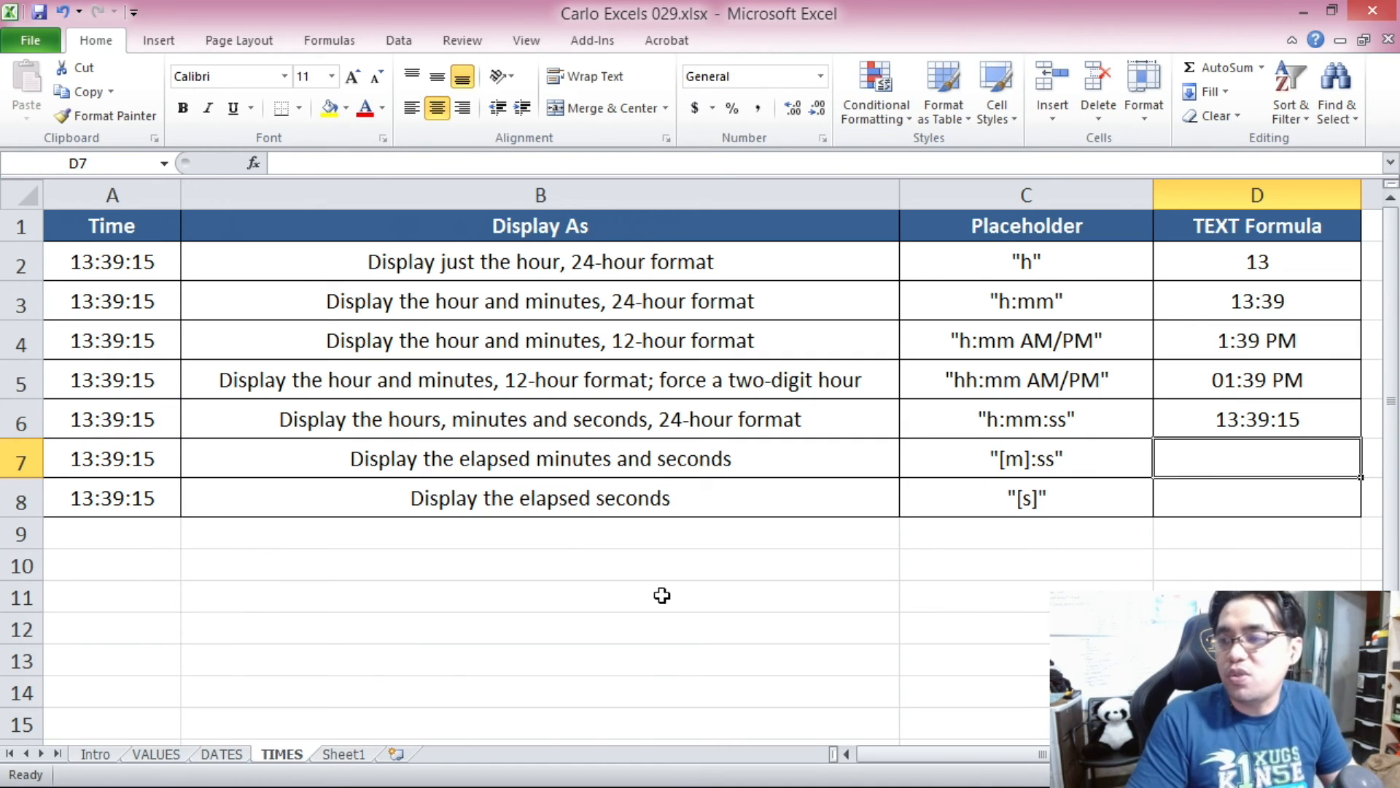
click(1271, 431)
Enter a TEXT formula in cell D7 that shows the time in A7 as elapsed minutes and seconds with the format text "[m]:ss".
click(624, 475)
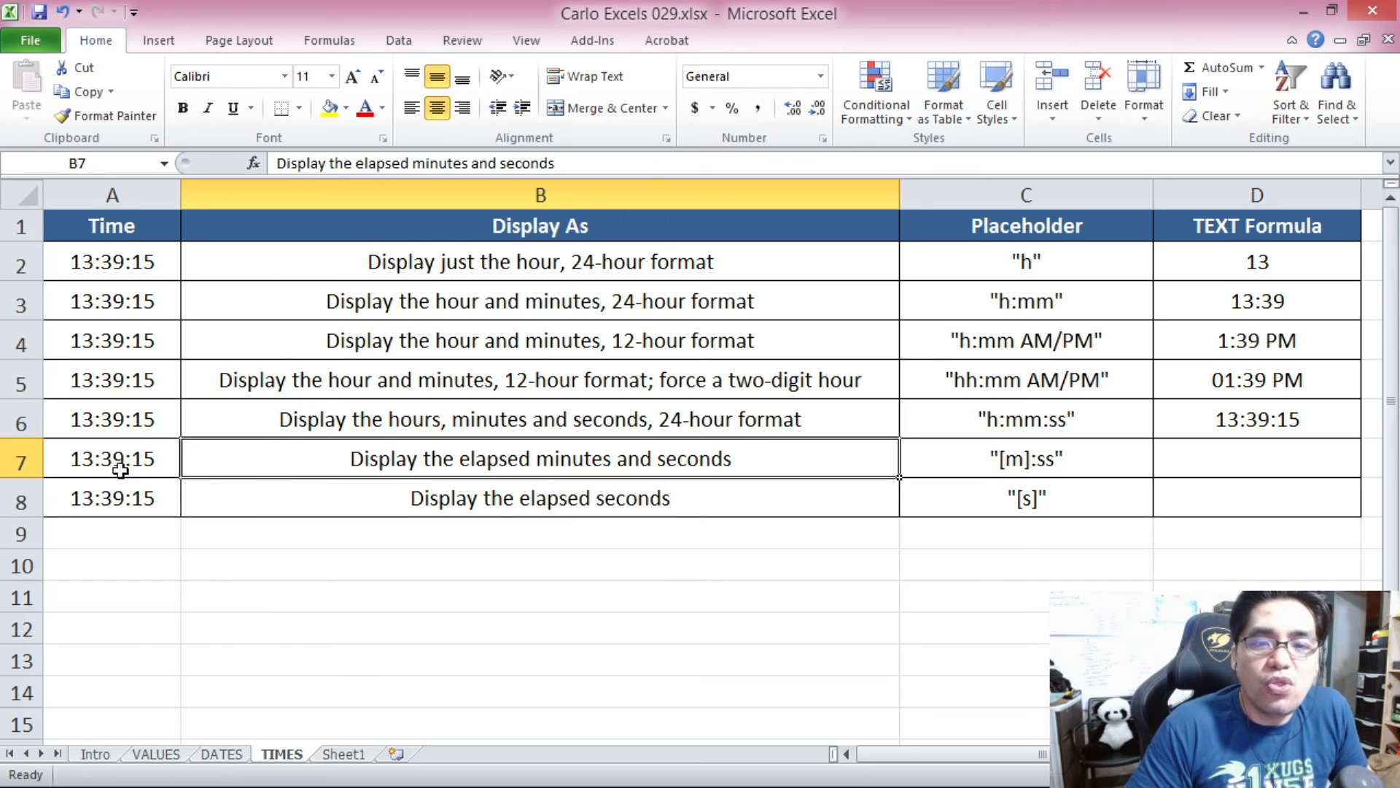
click(139, 460)
click(384, 452)
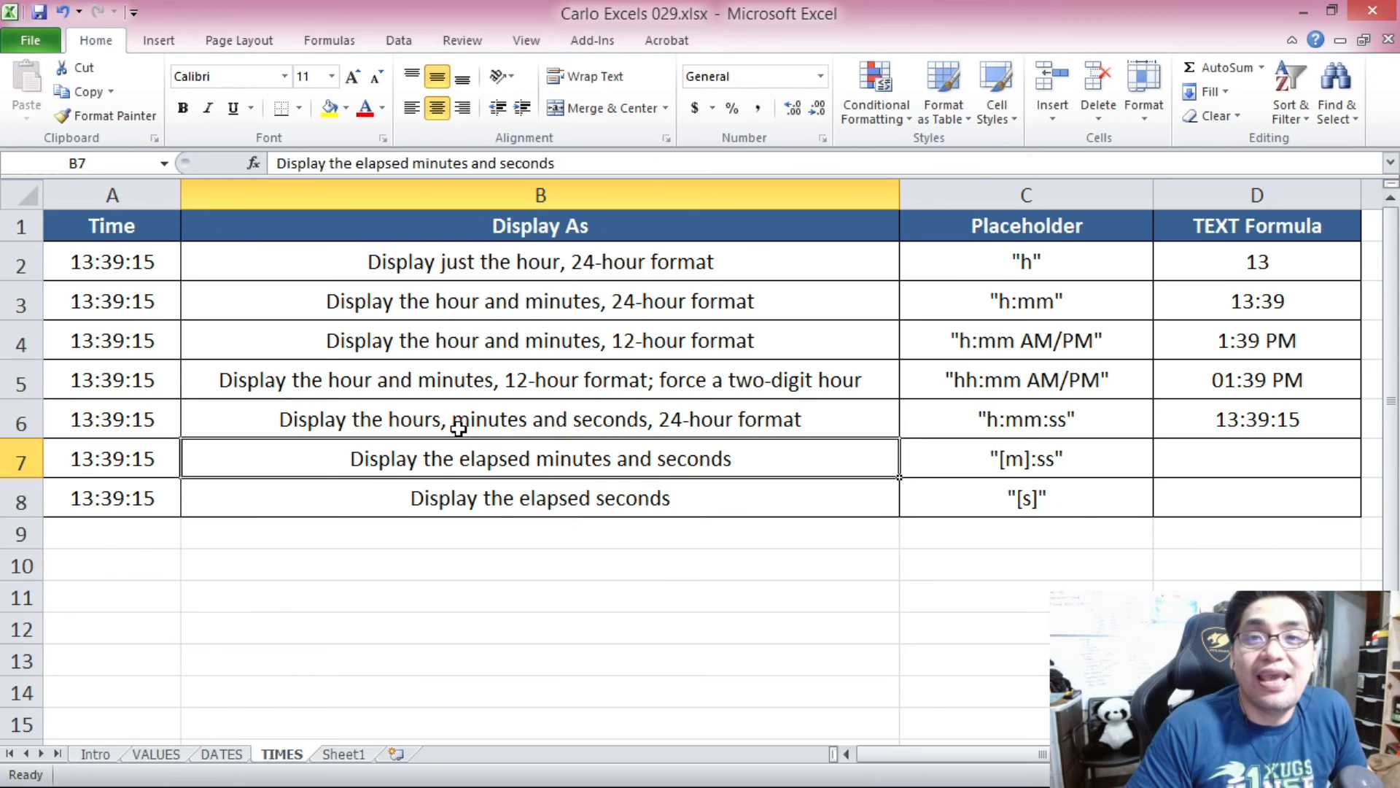
click(1076, 458)
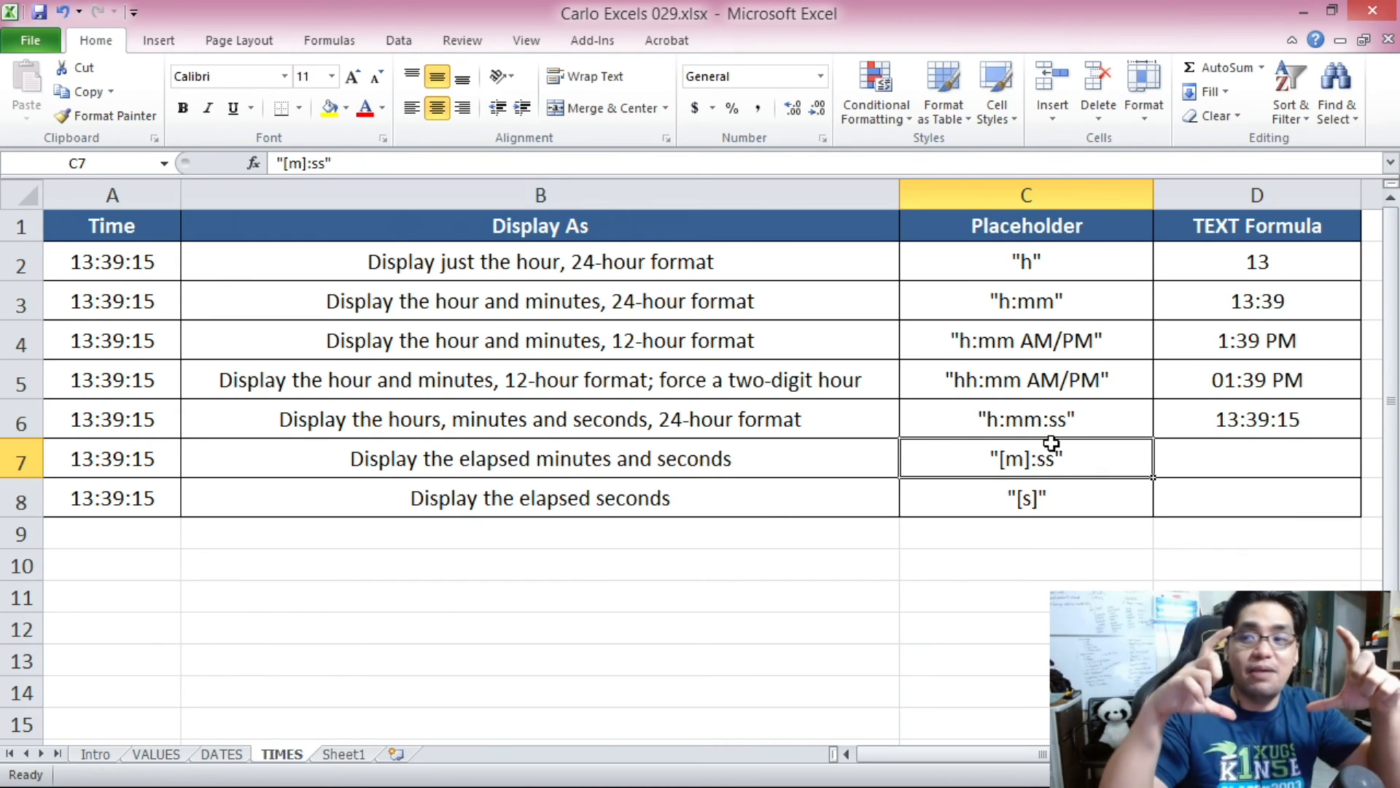
click(1247, 455)
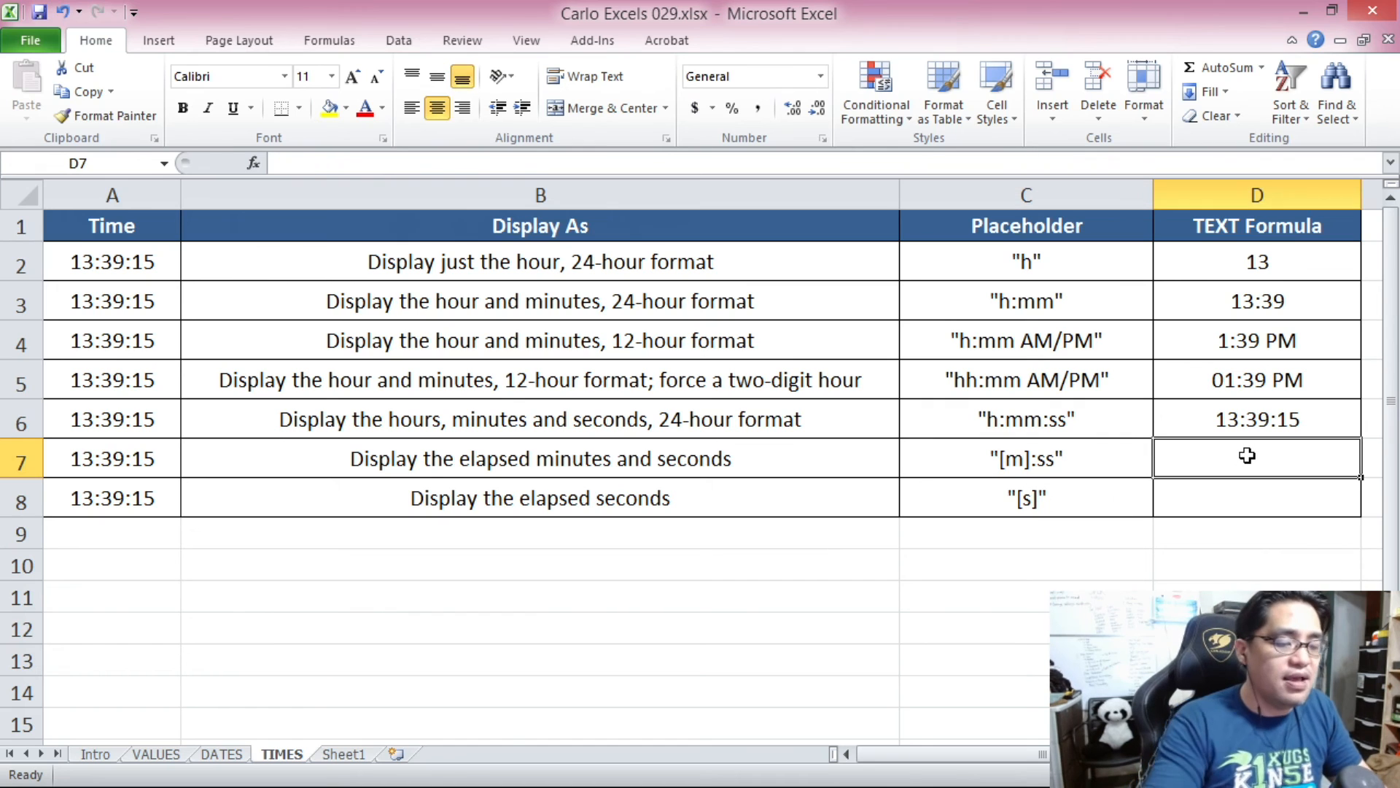
text(=TEXT()
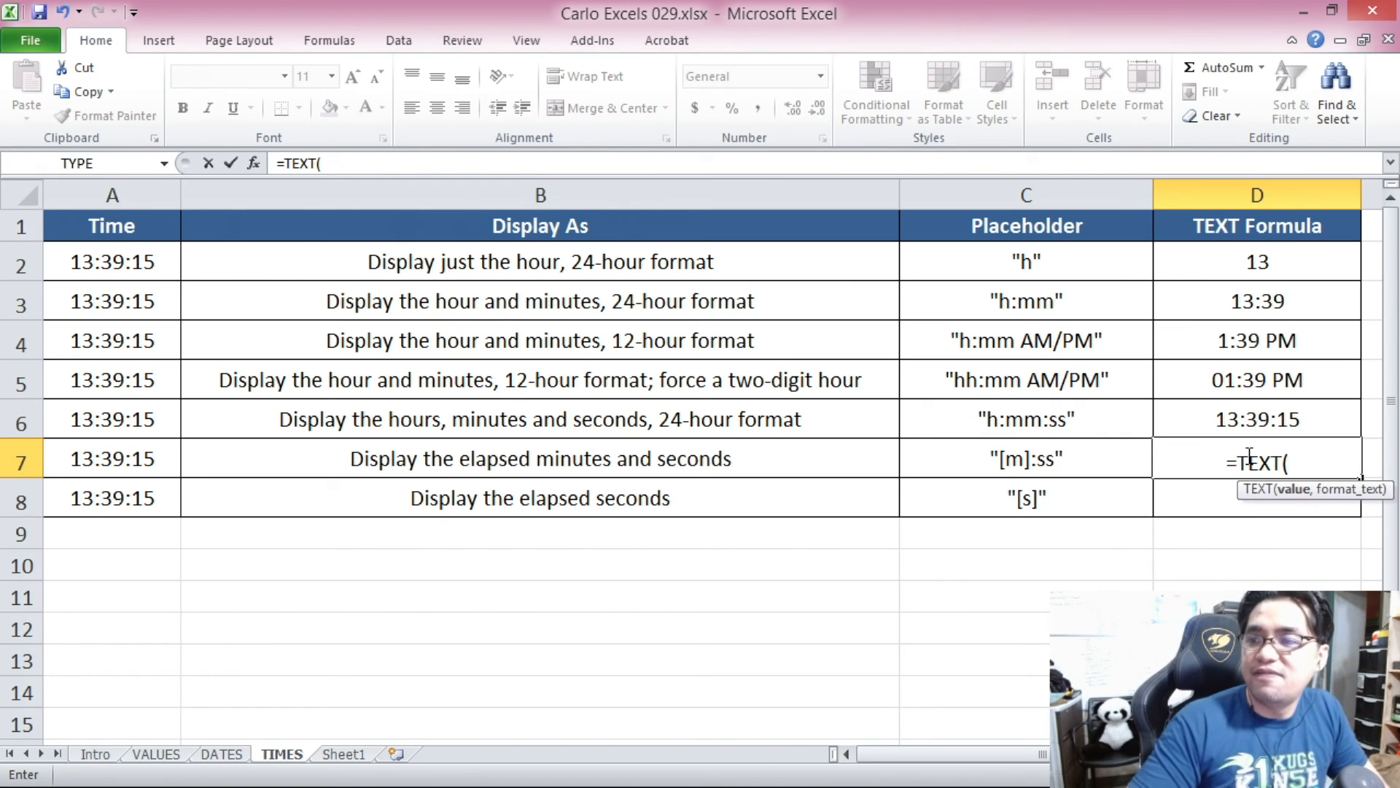
click(111, 451)
text(,"[m])
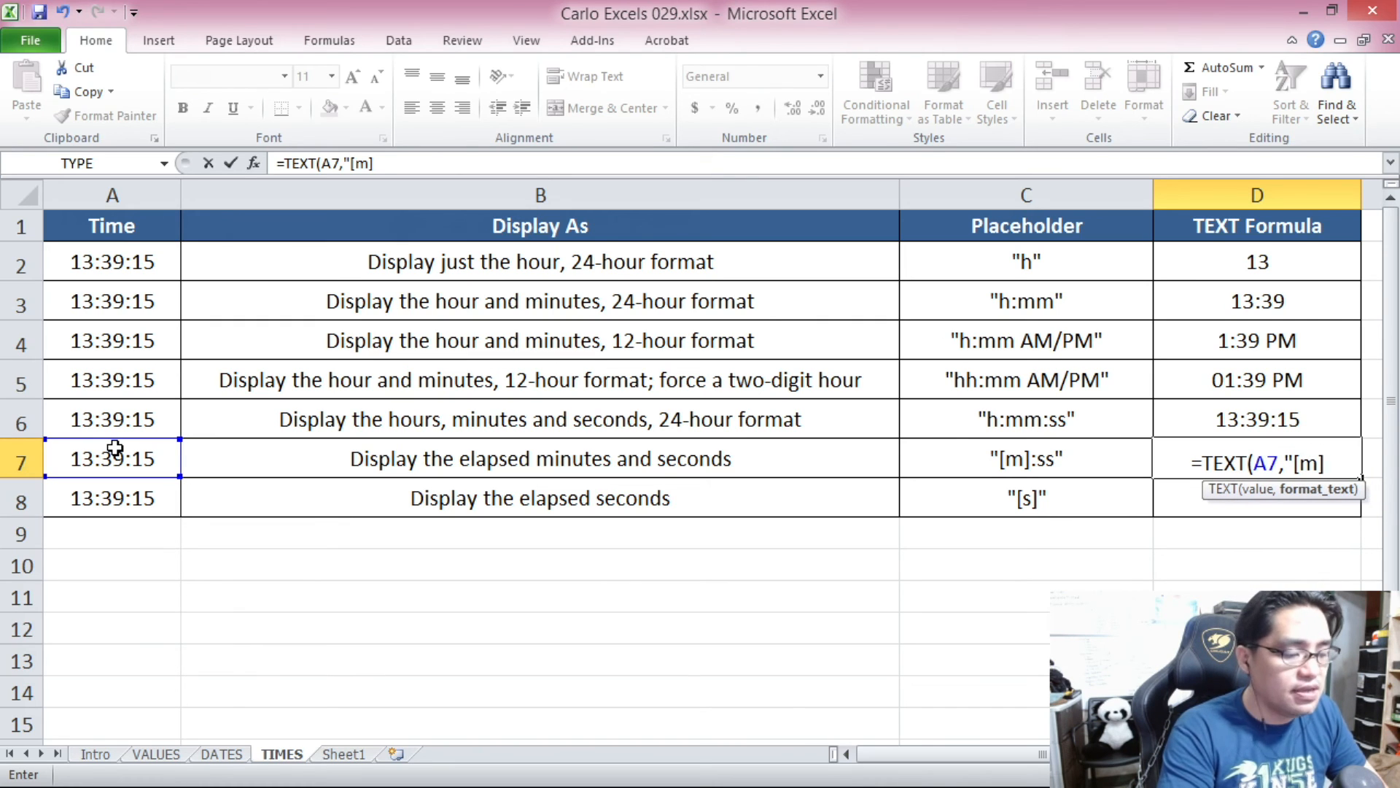
text(:ss"))
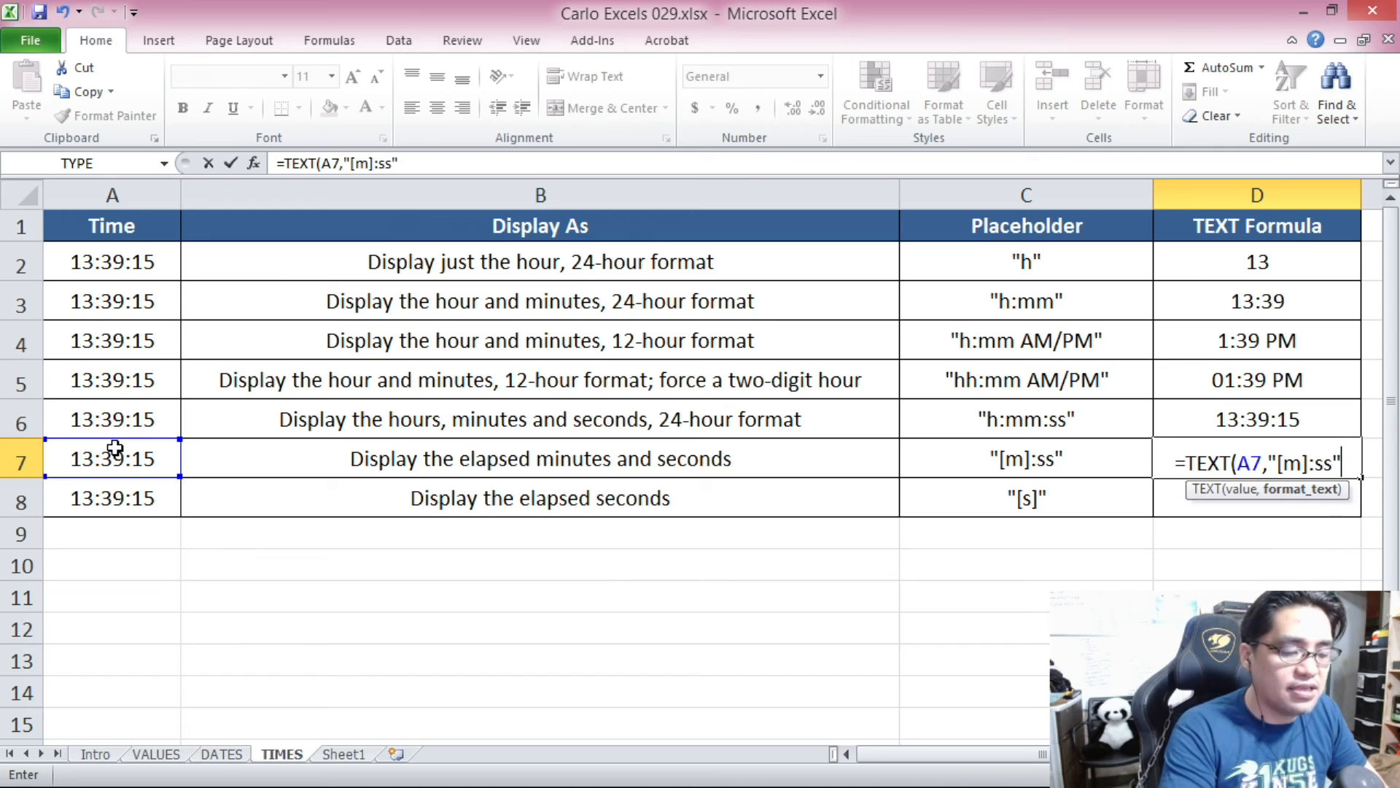
key(Return)
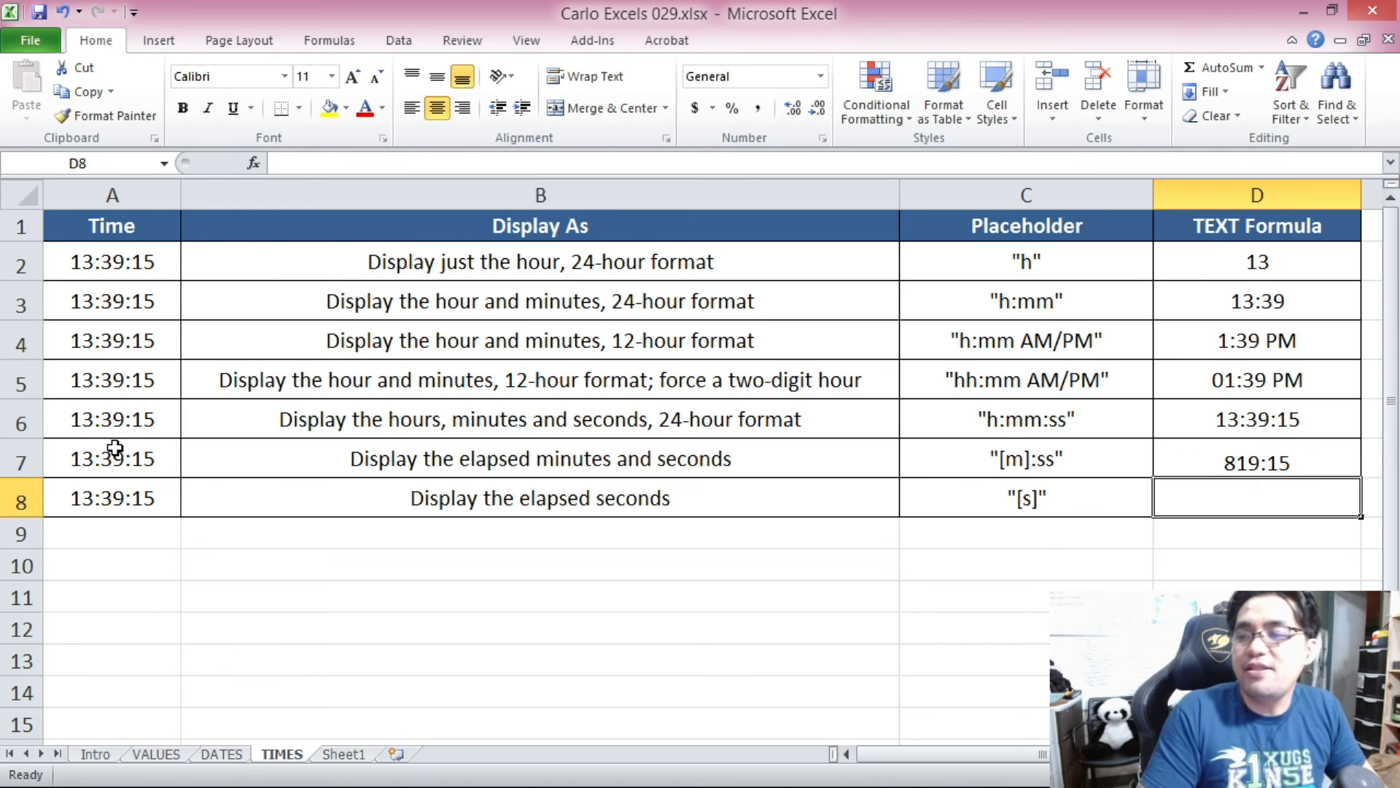
click(1291, 435)
click(1319, 471)
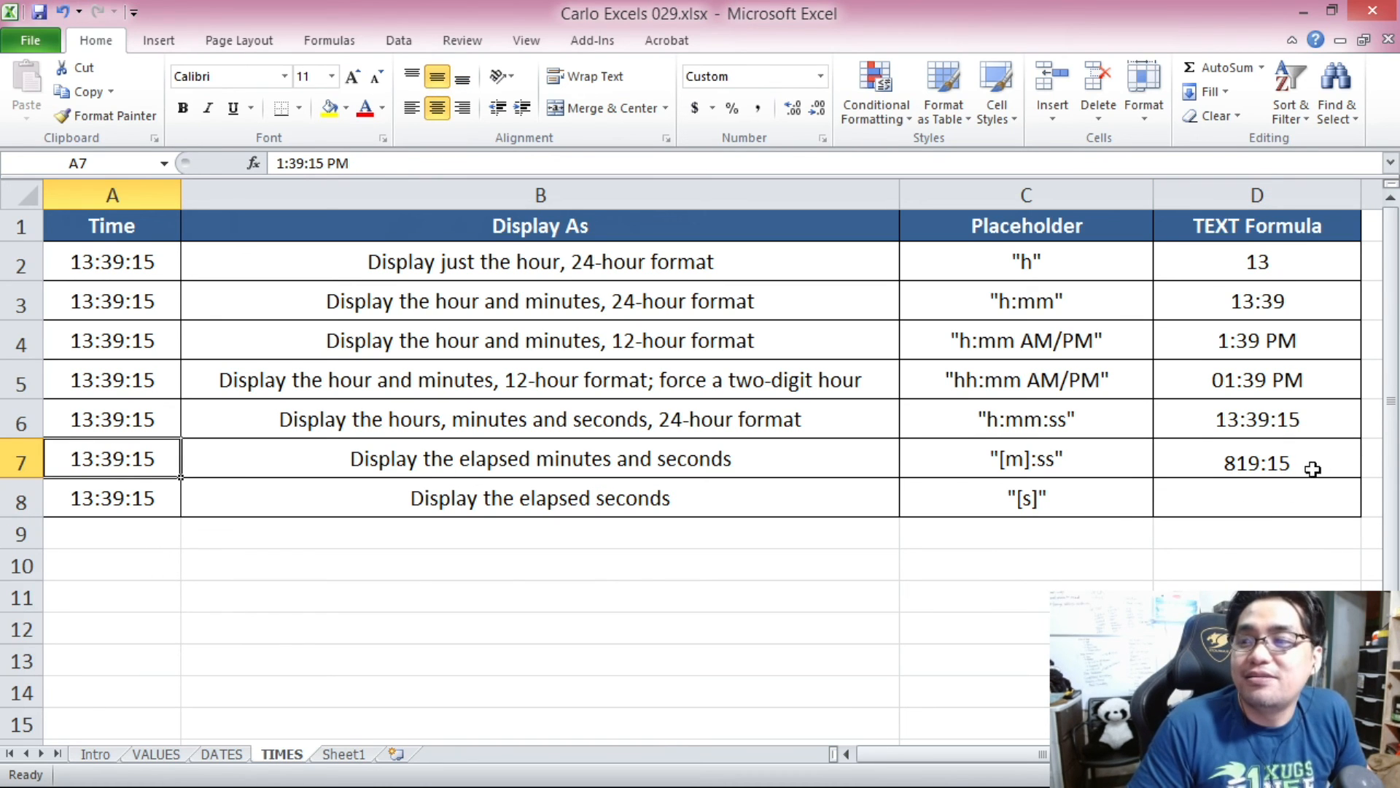
click(1309, 467)
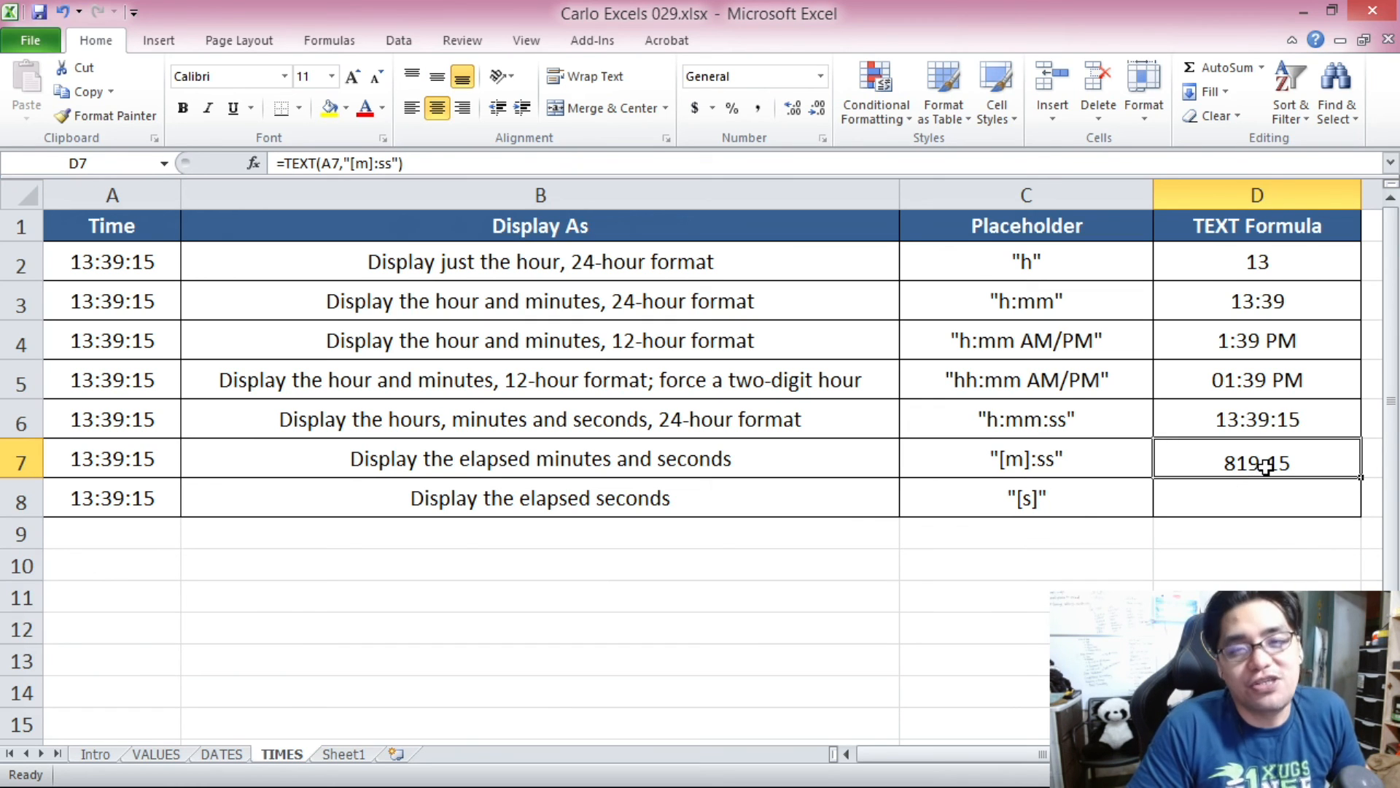
Enter a TEXT formula in cell D8 that shows the time in A8 as elapsed seconds with the format text "[s]", and compare its result with A8.
key(Down)
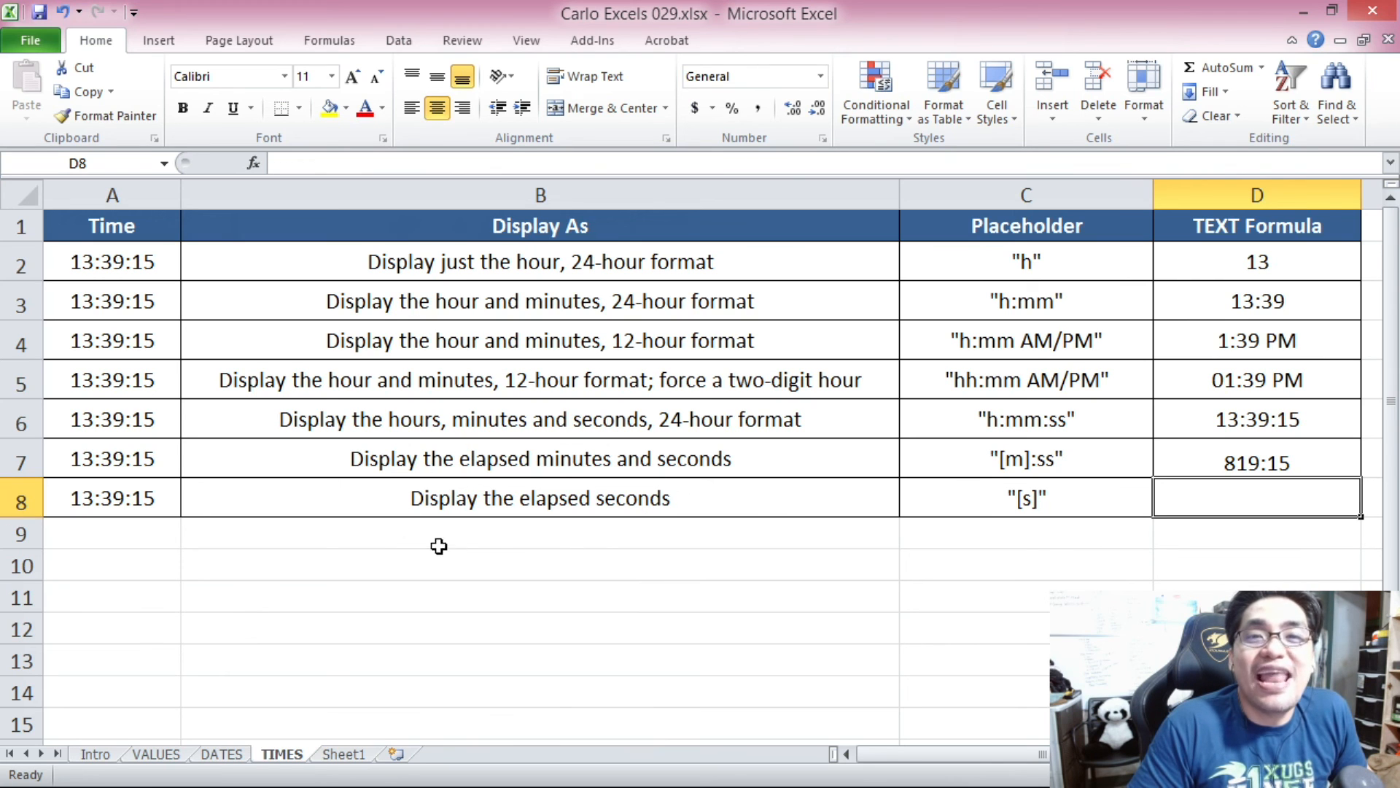
click(164, 507)
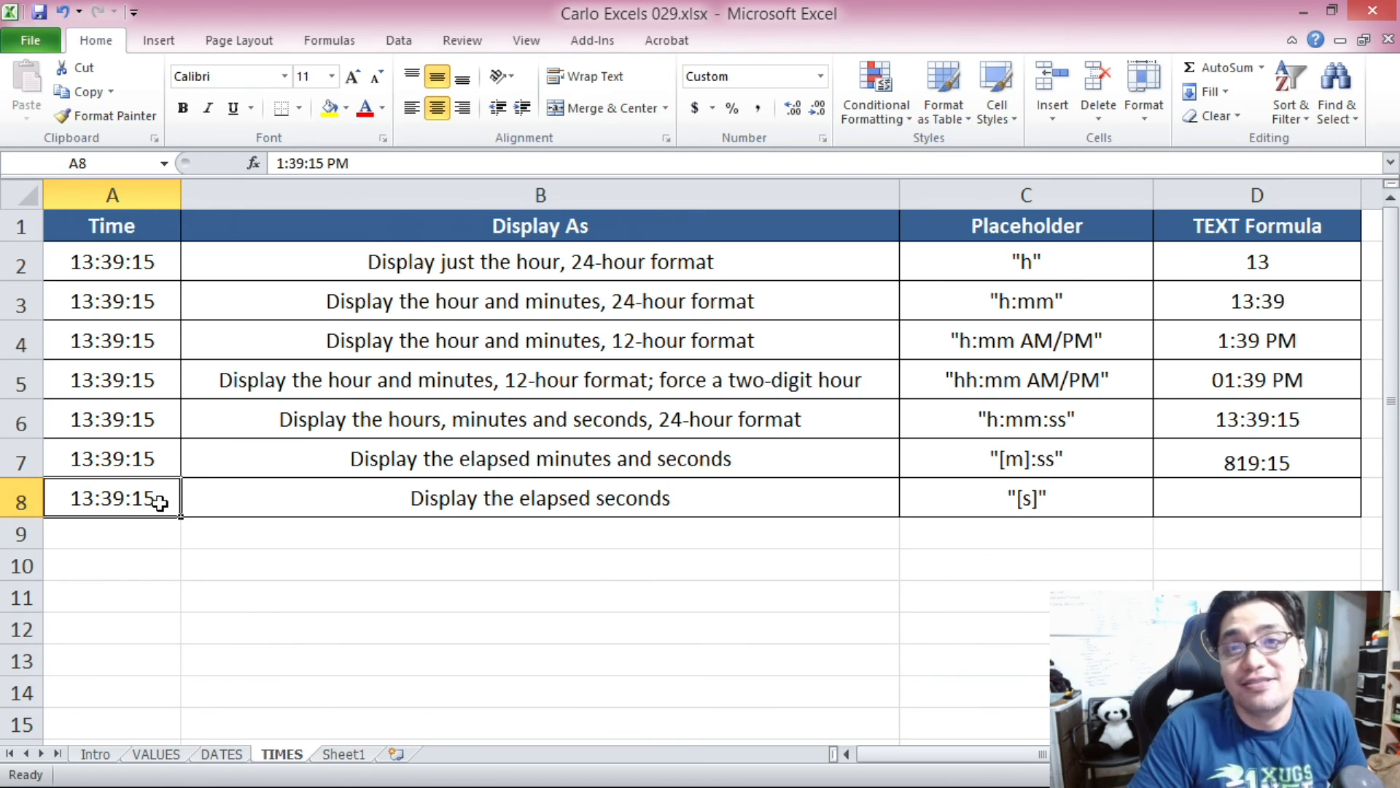
click(1245, 488)
text(=TEXT()
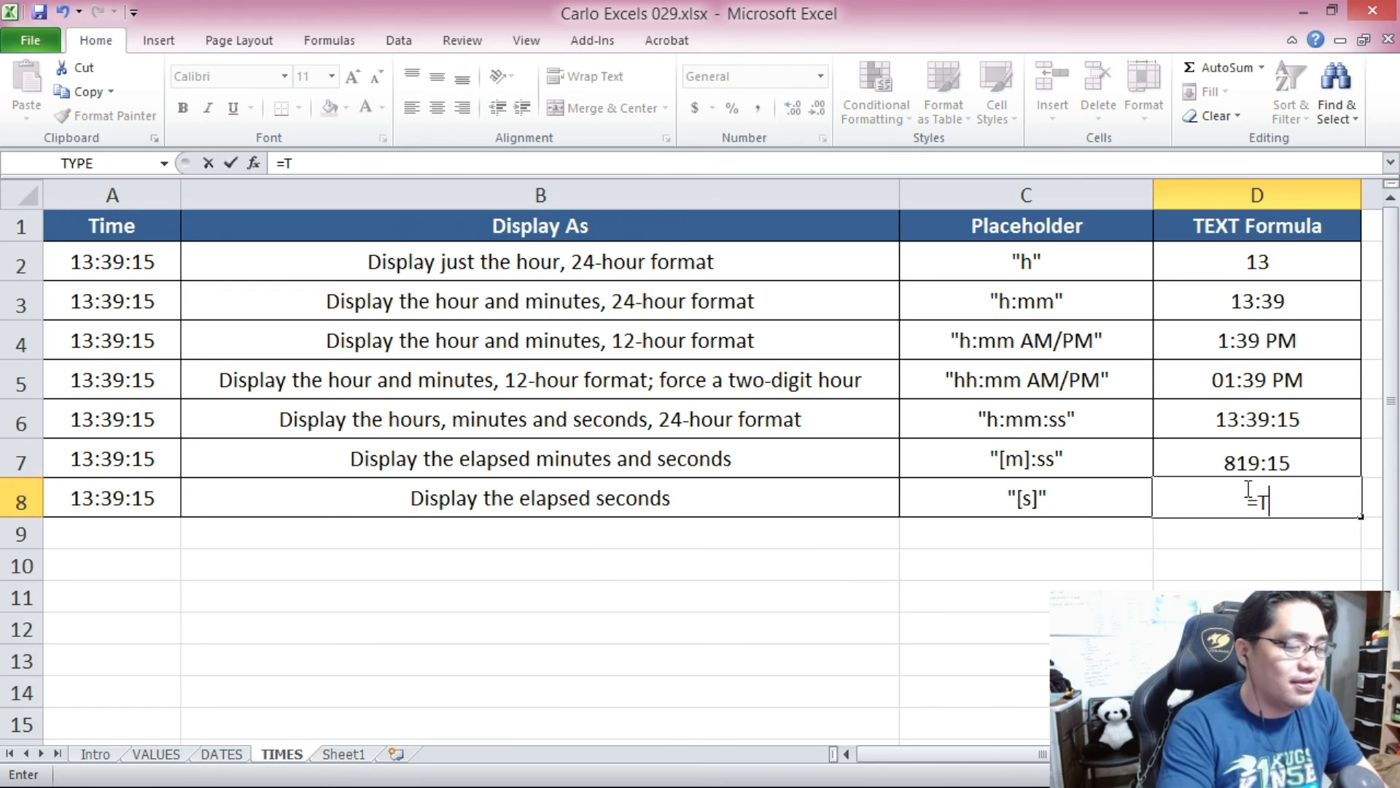
click(135, 499)
text(,)
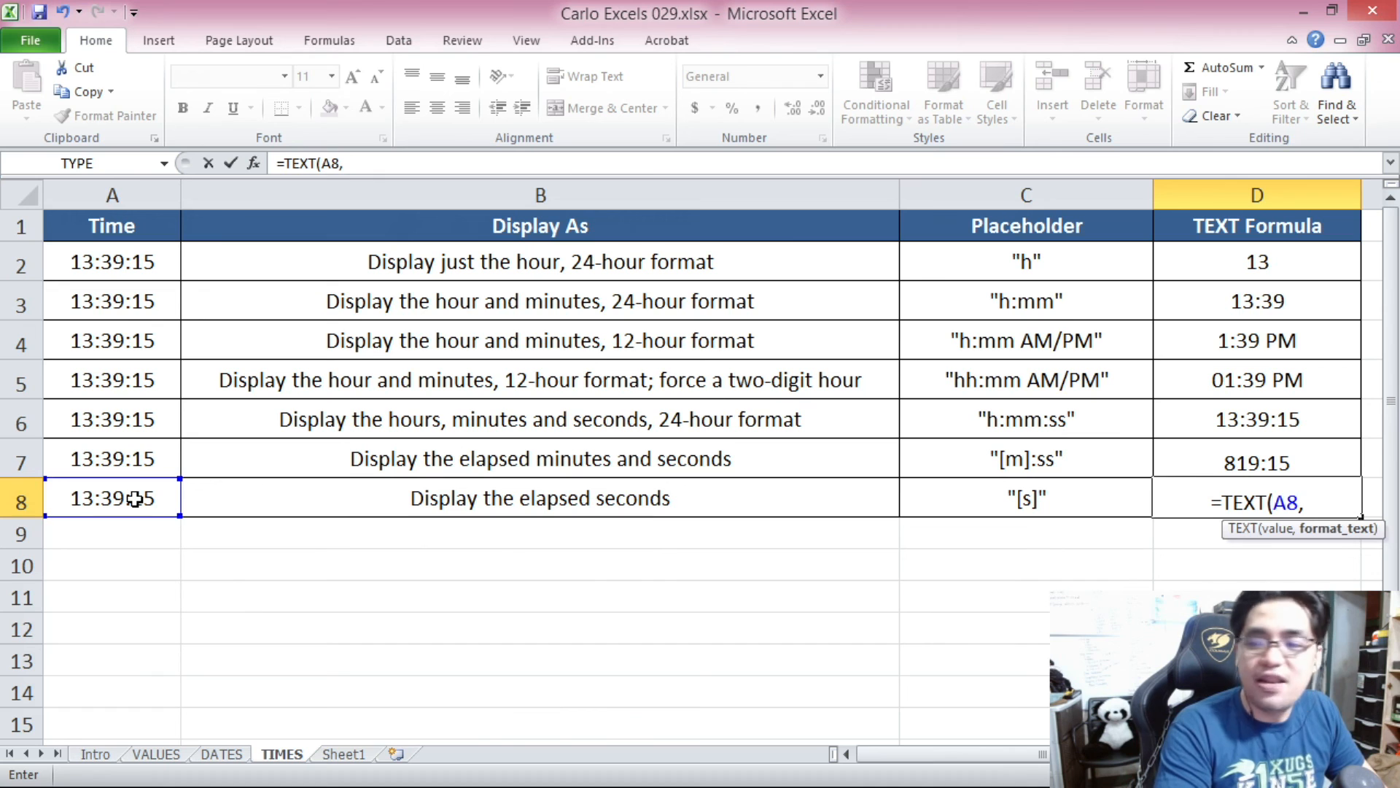
text("[s]"))
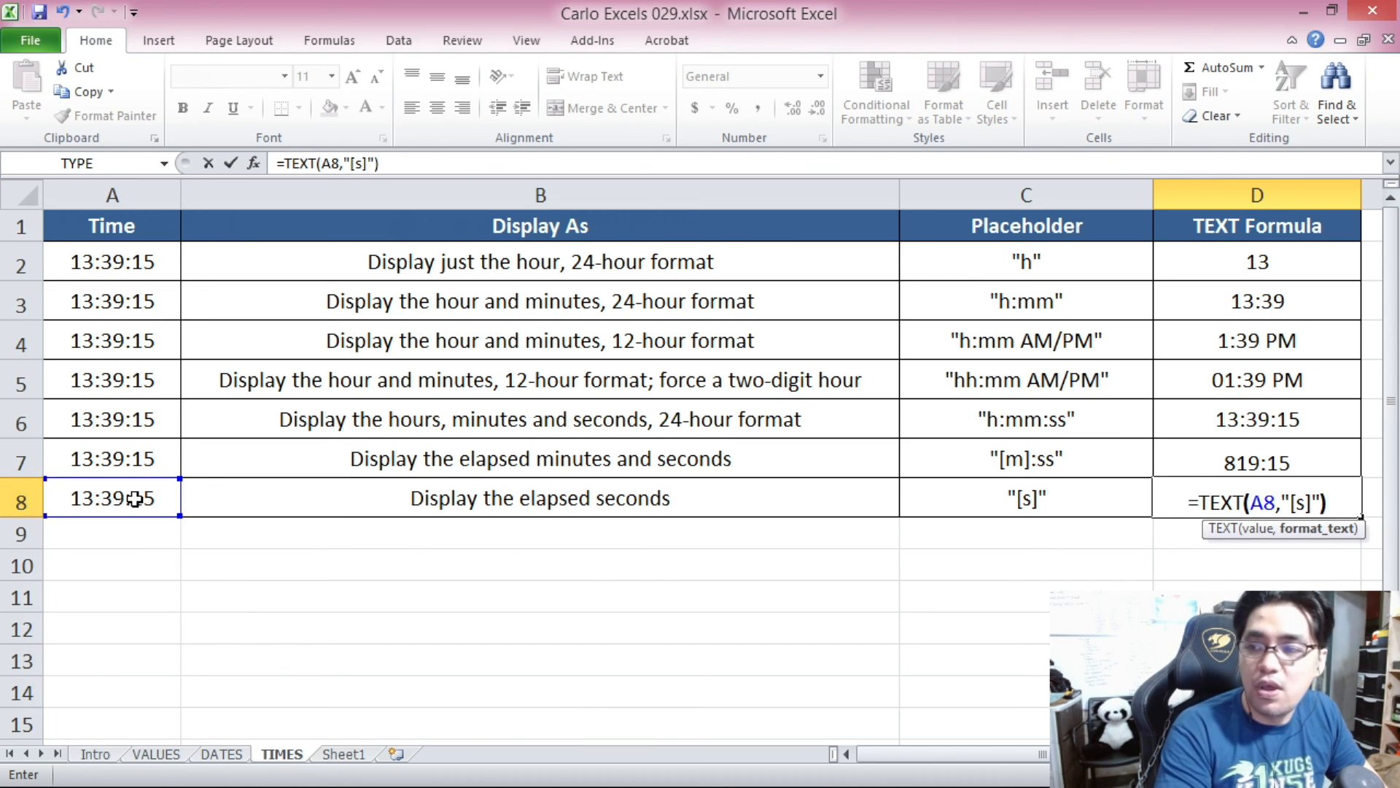
key(Return)
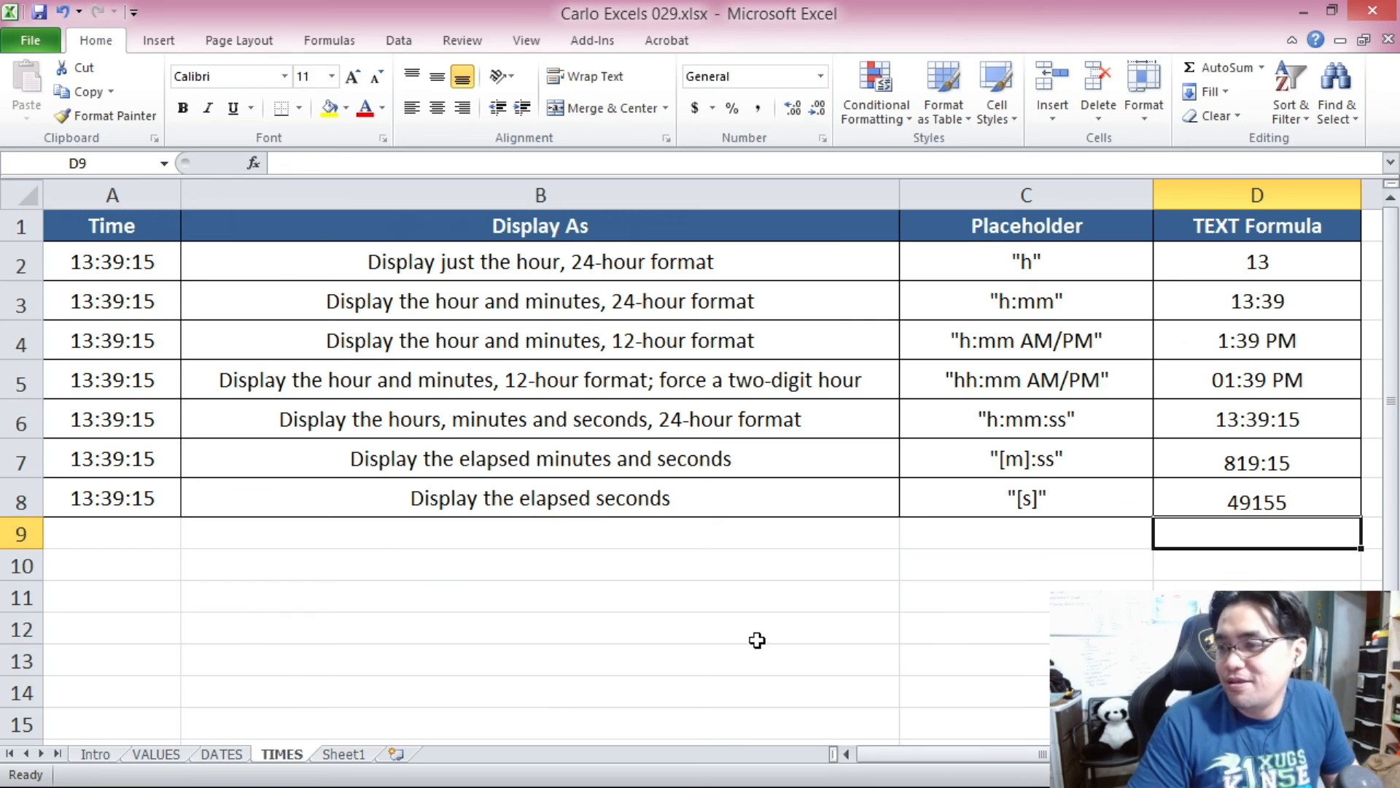
click(1231, 498)
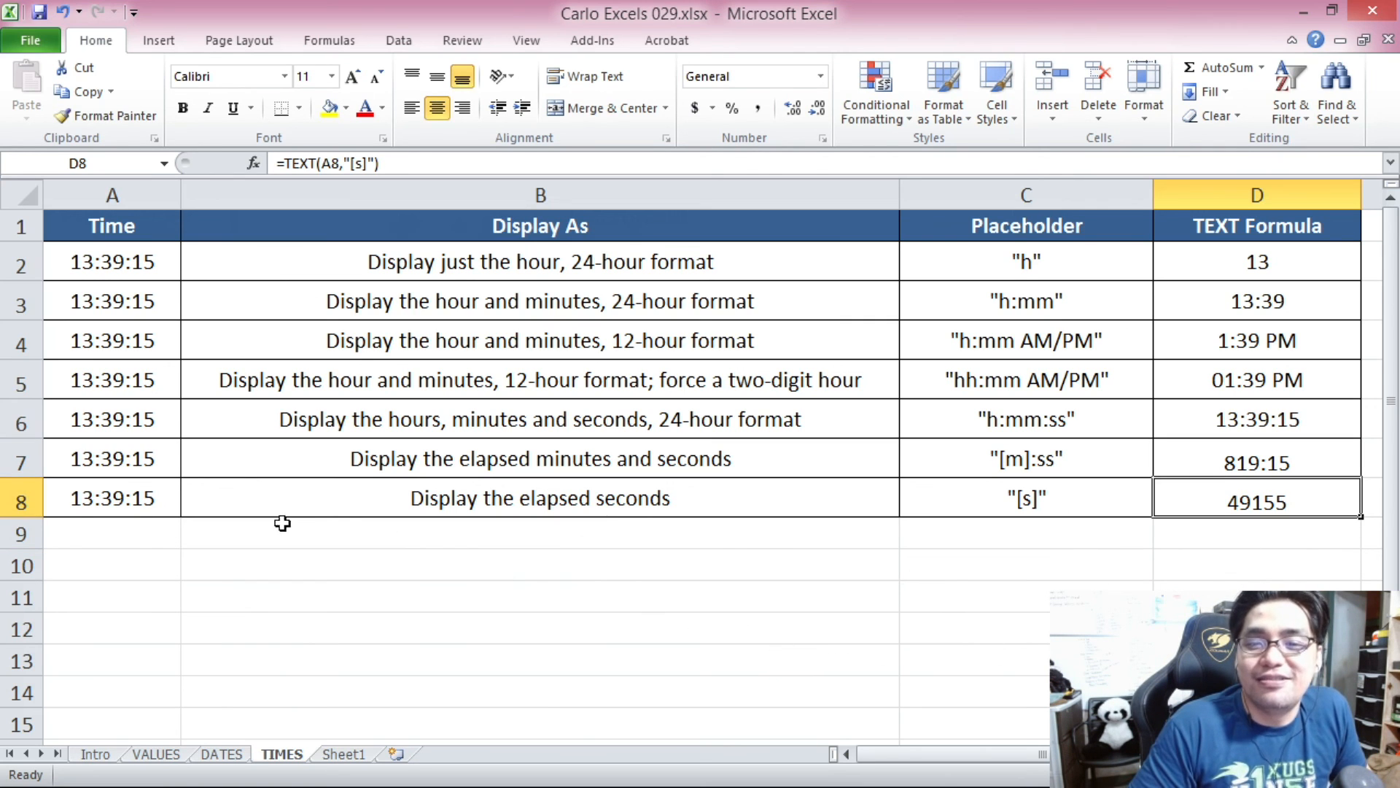
click(143, 500)
click(1296, 501)
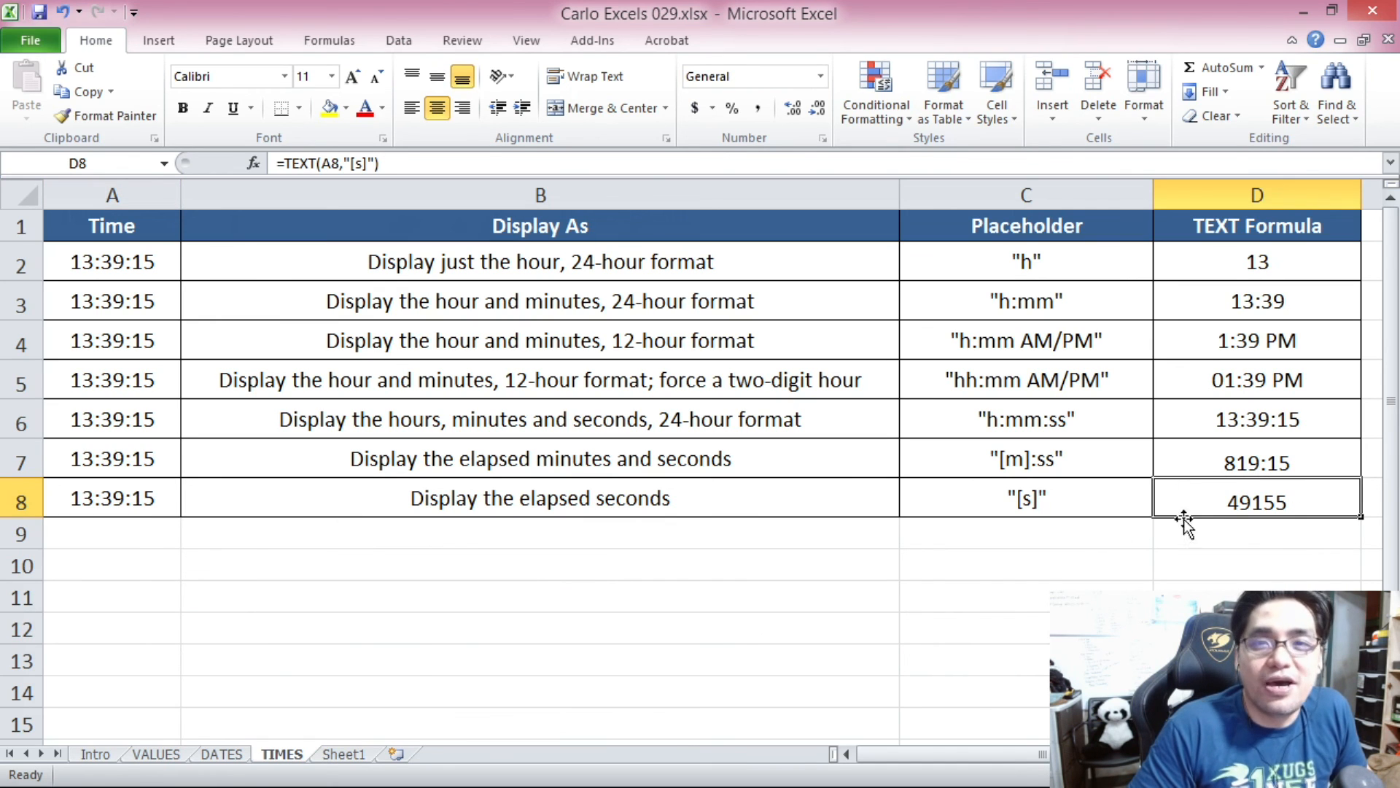
click(108, 509)
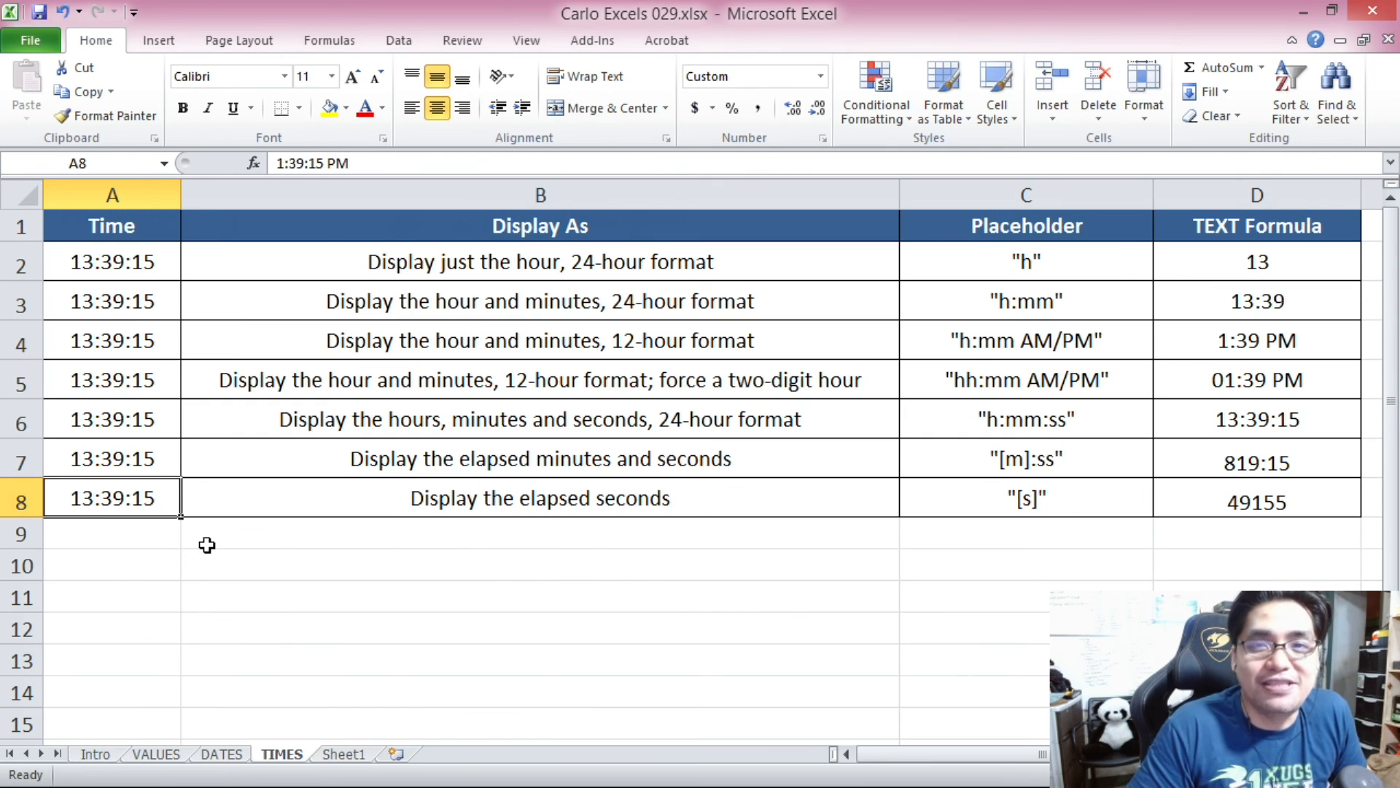
Review the TEXT formula results in D2:D12 on the VALUES sheet, focusing on the decimal and whole-digit formats in D2:D6.
click(154, 754)
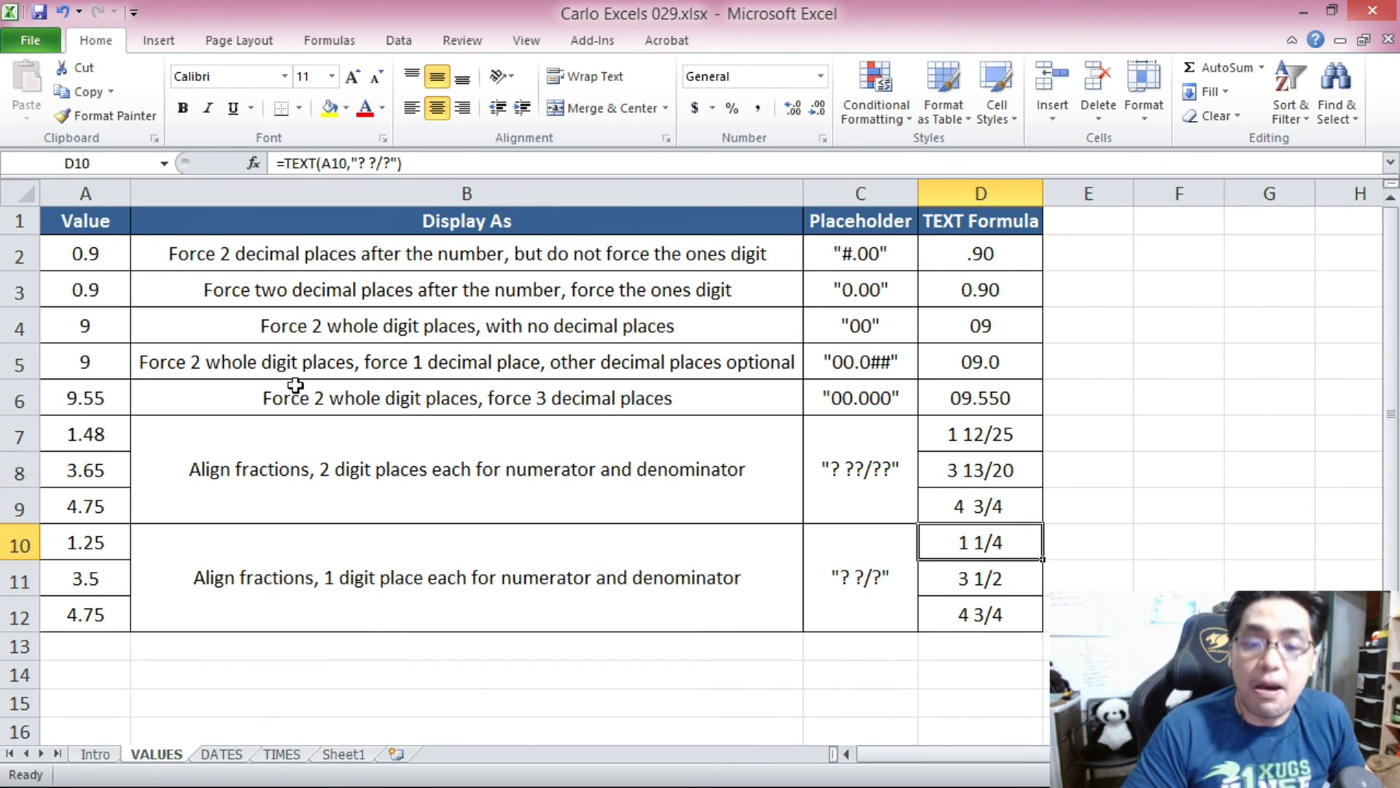
click(247, 757)
click(290, 758)
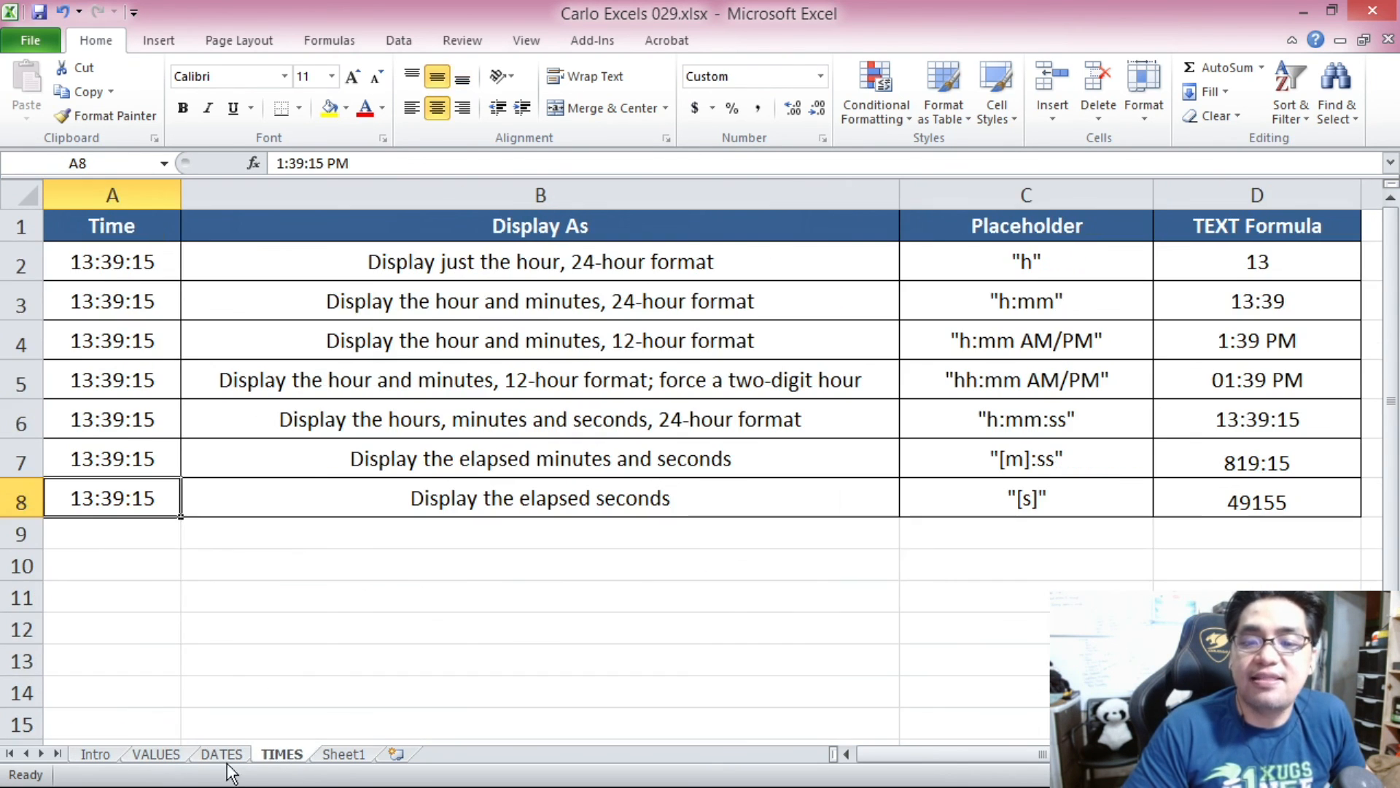
click(156, 759)
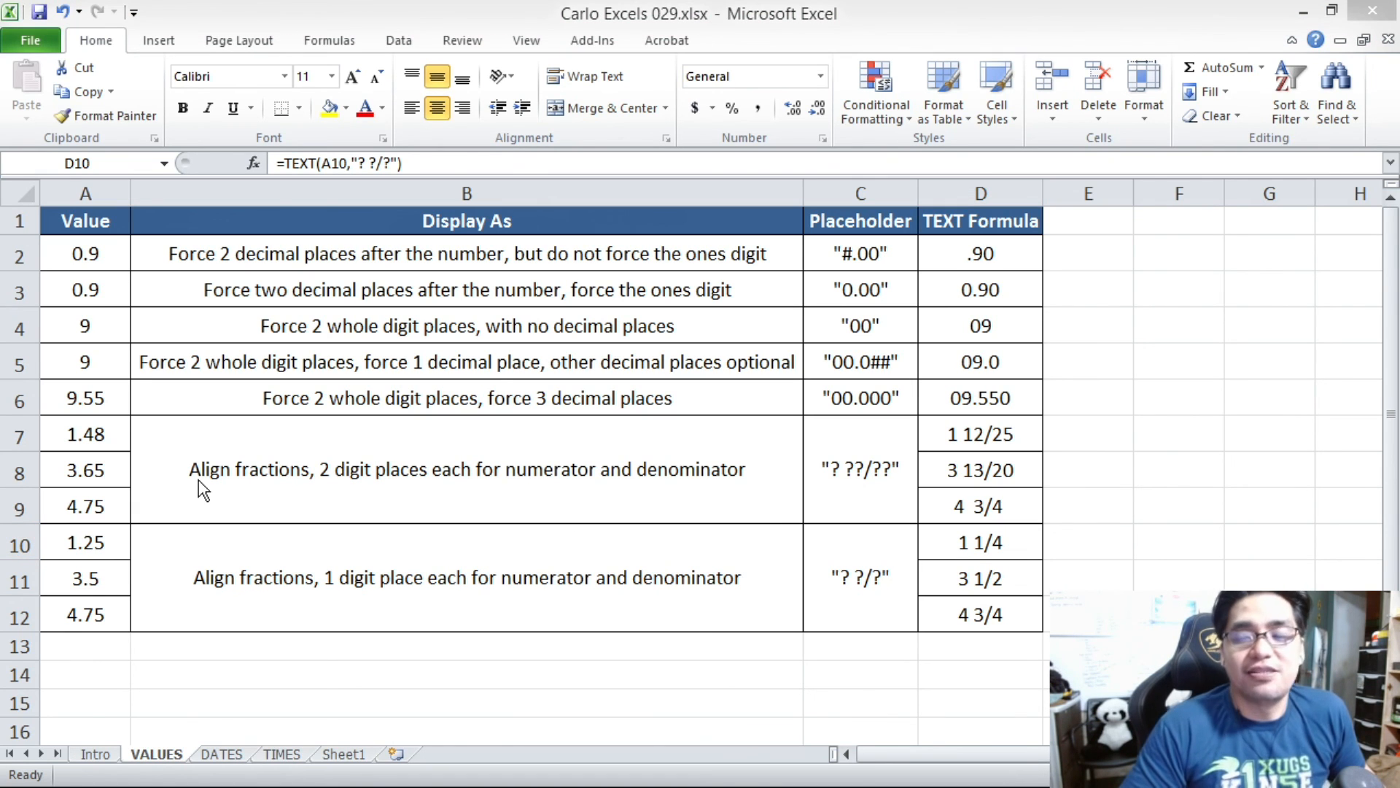
click(185, 467)
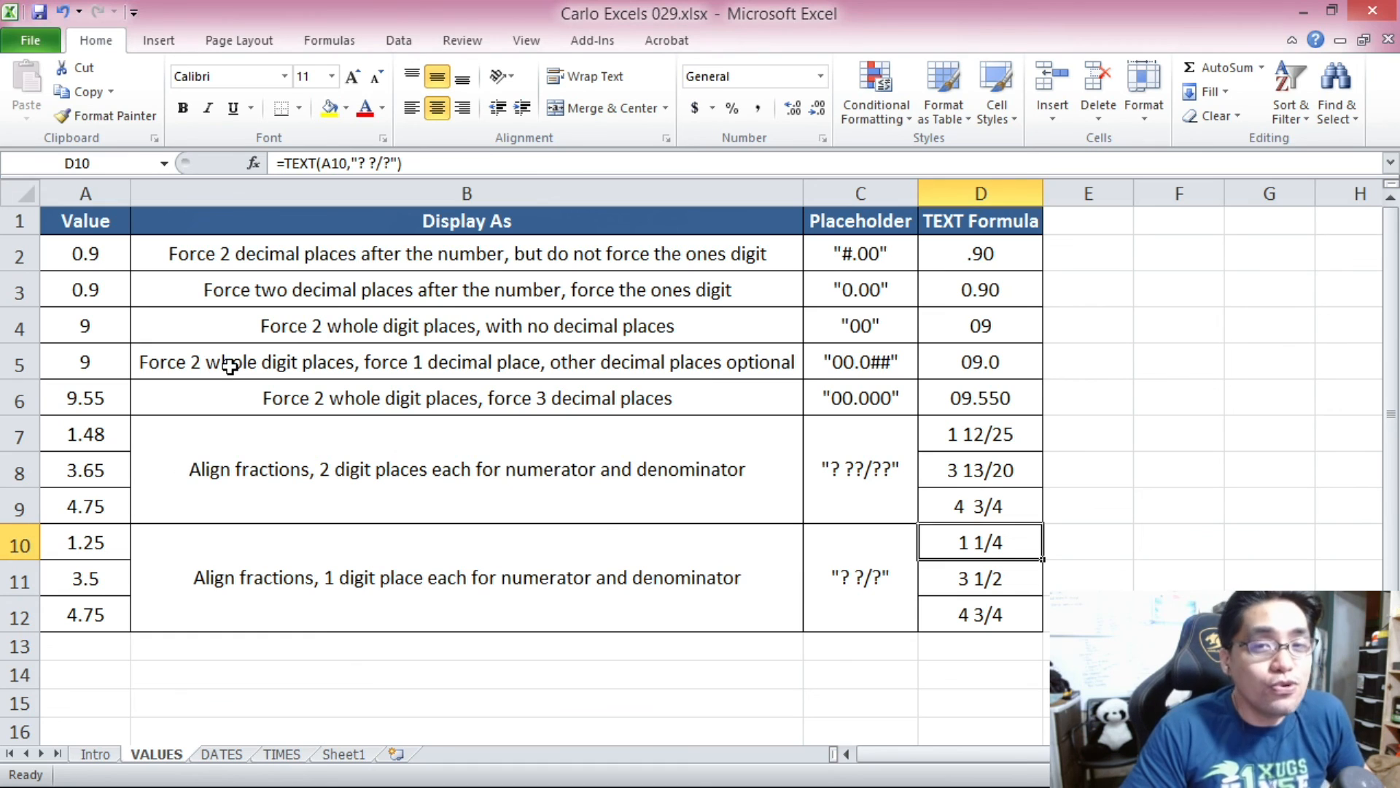
drag(974, 252, 986, 604)
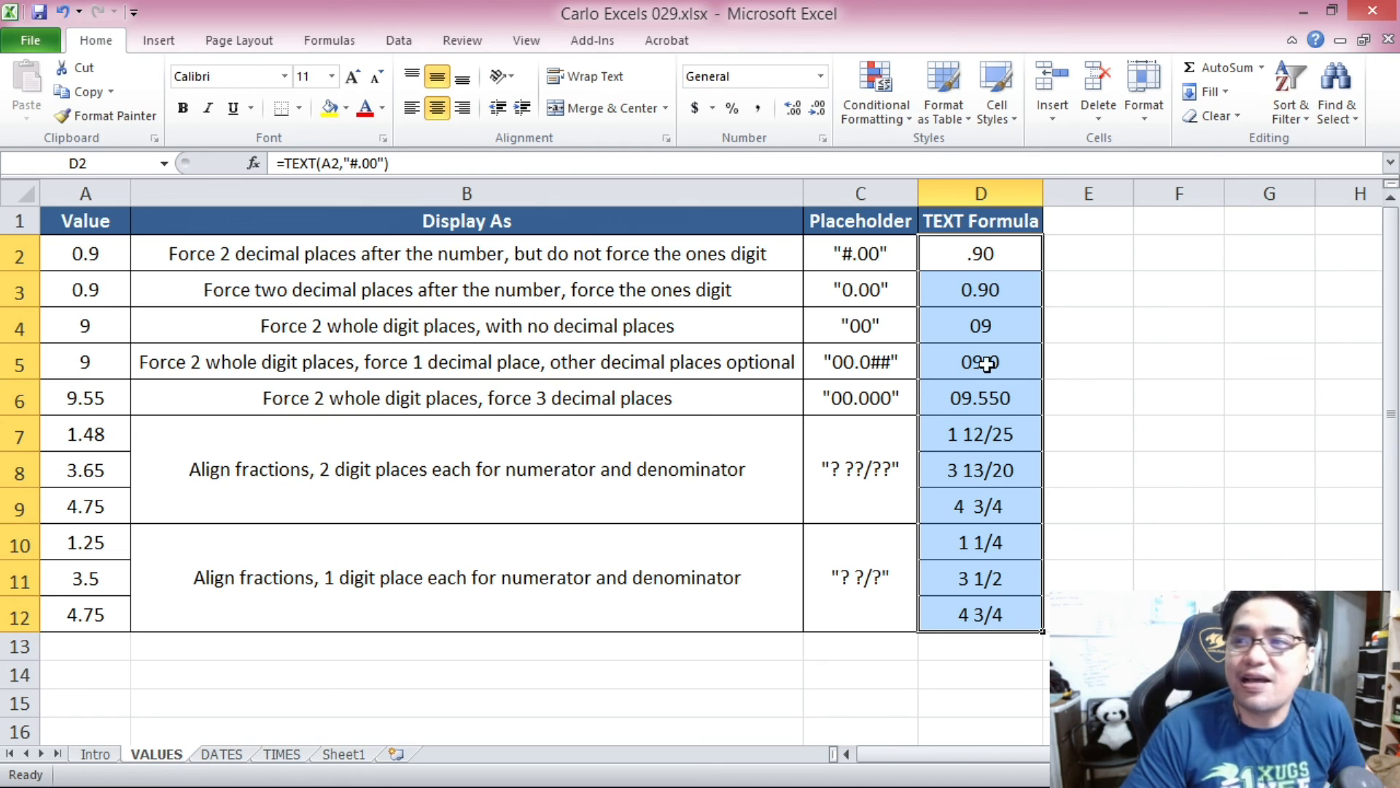
click(1006, 251)
drag(1006, 250, 1000, 602)
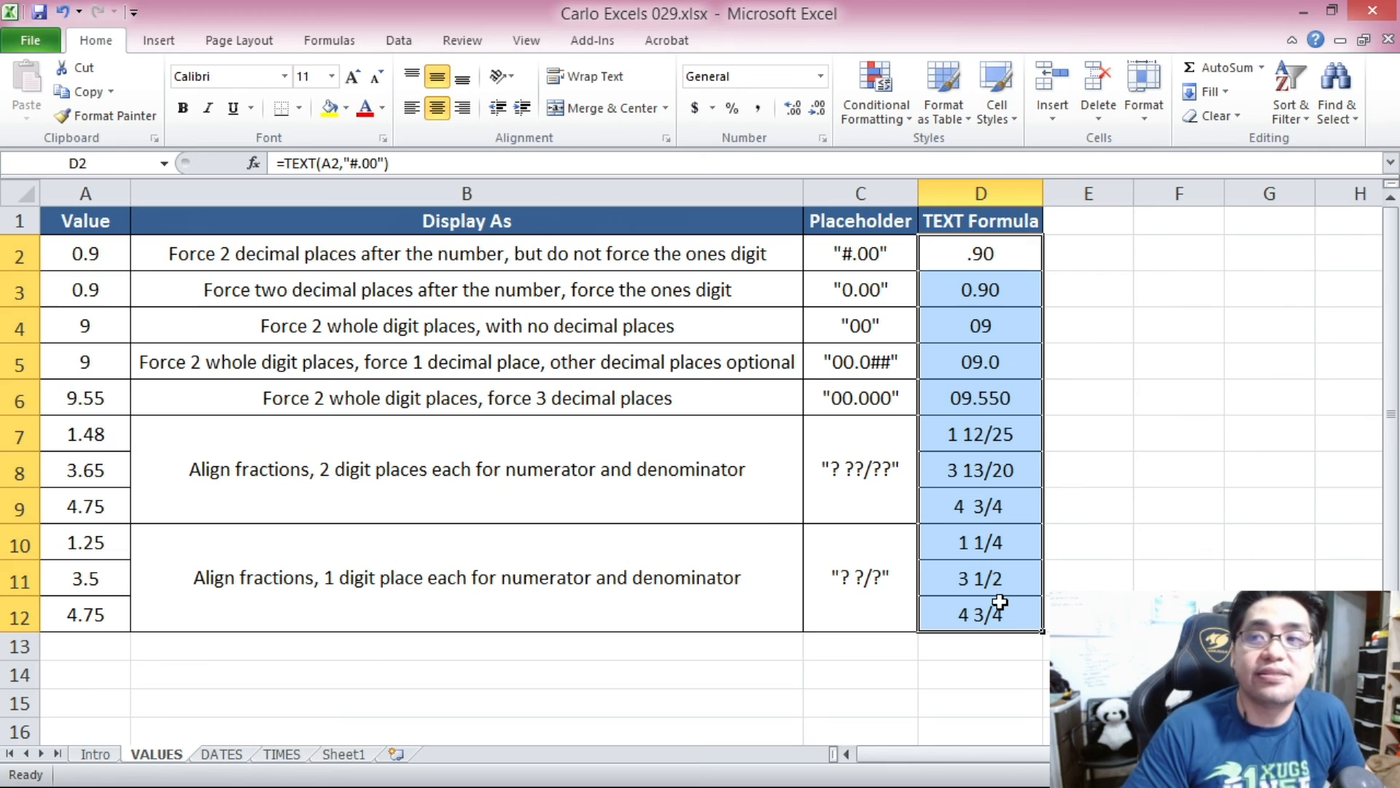
click(985, 469)
drag(978, 253, 997, 396)
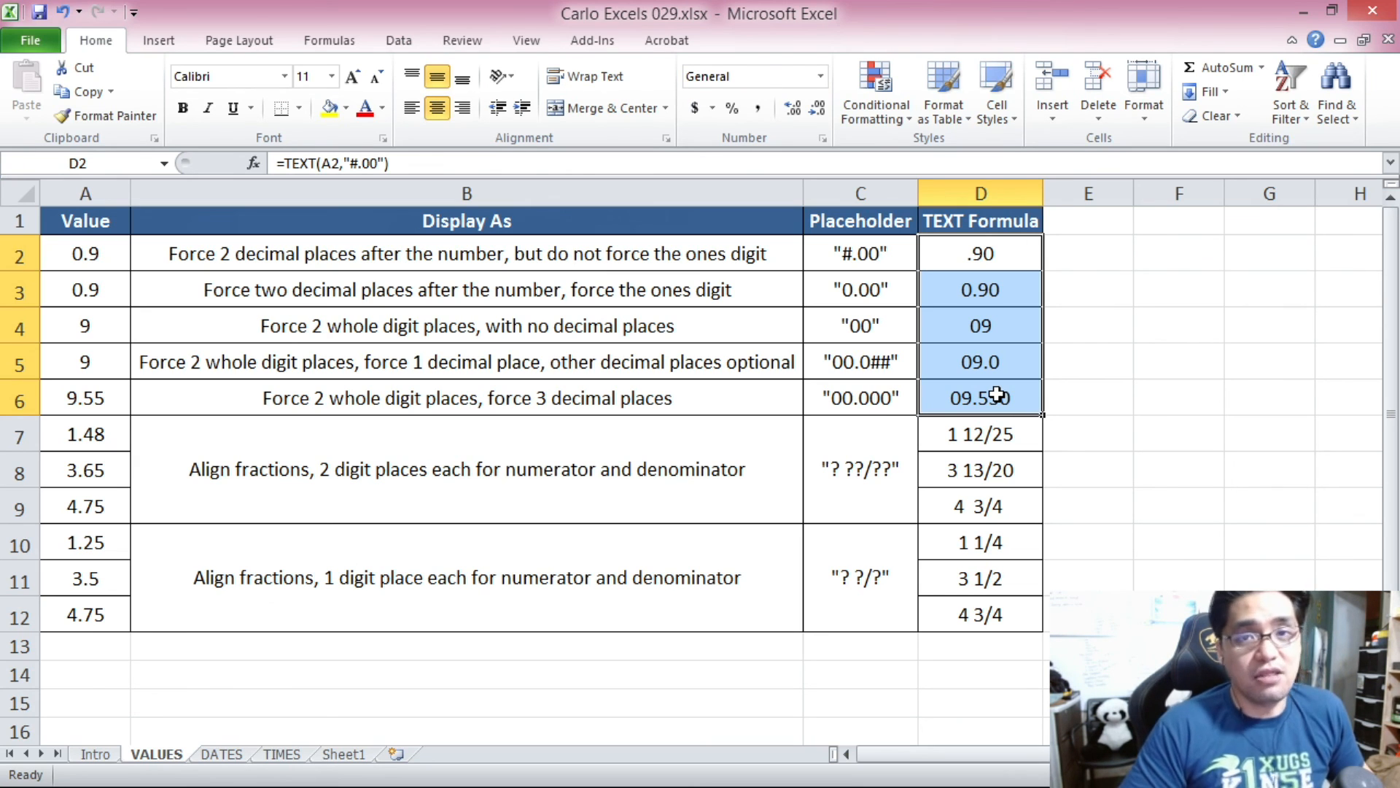
click(994, 367)
drag(989, 259, 1031, 397)
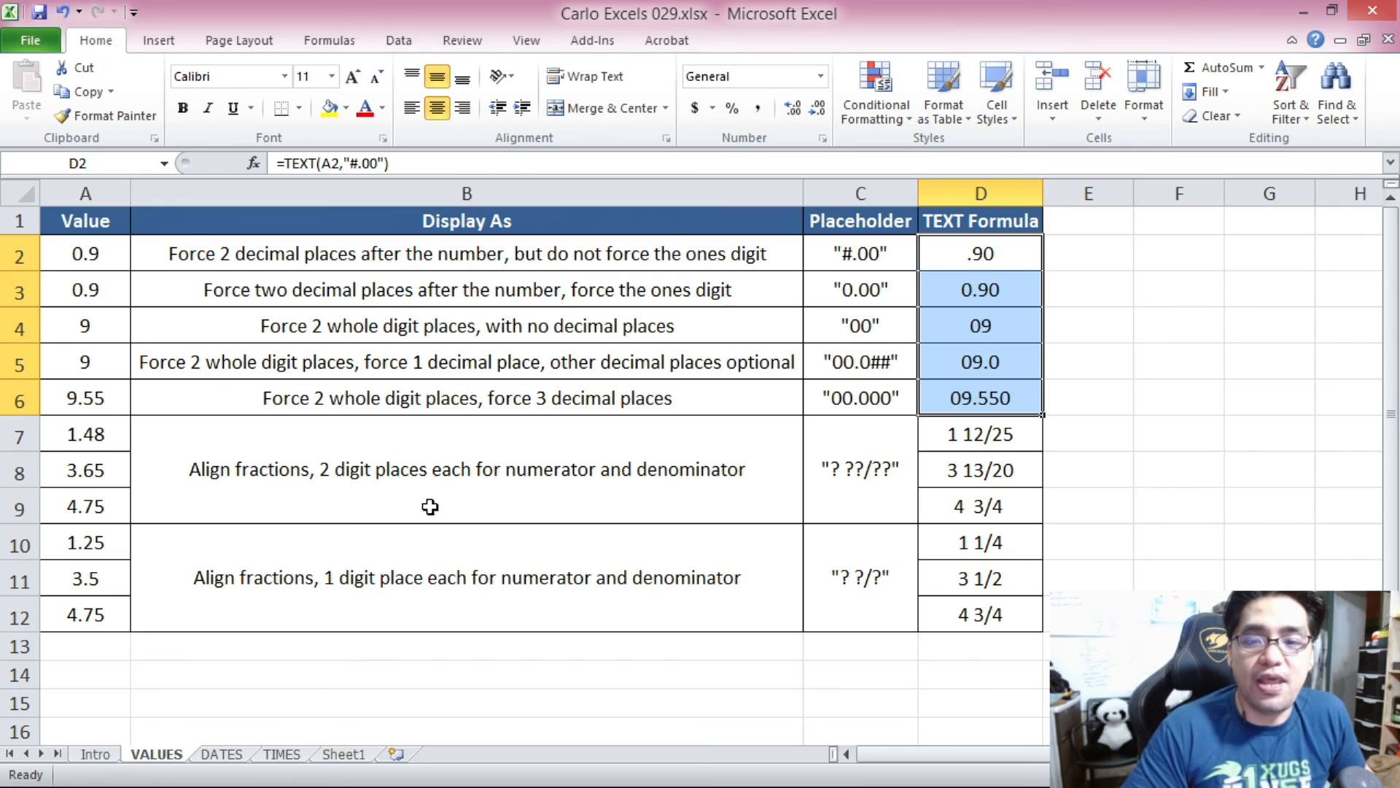
Review the TEXT formula results in D2:D6 on the DATES sheet and D2:D8 on the TIMES sheet, and revisit the number results on VALUES.
click(213, 754)
drag(1269, 270, 1274, 444)
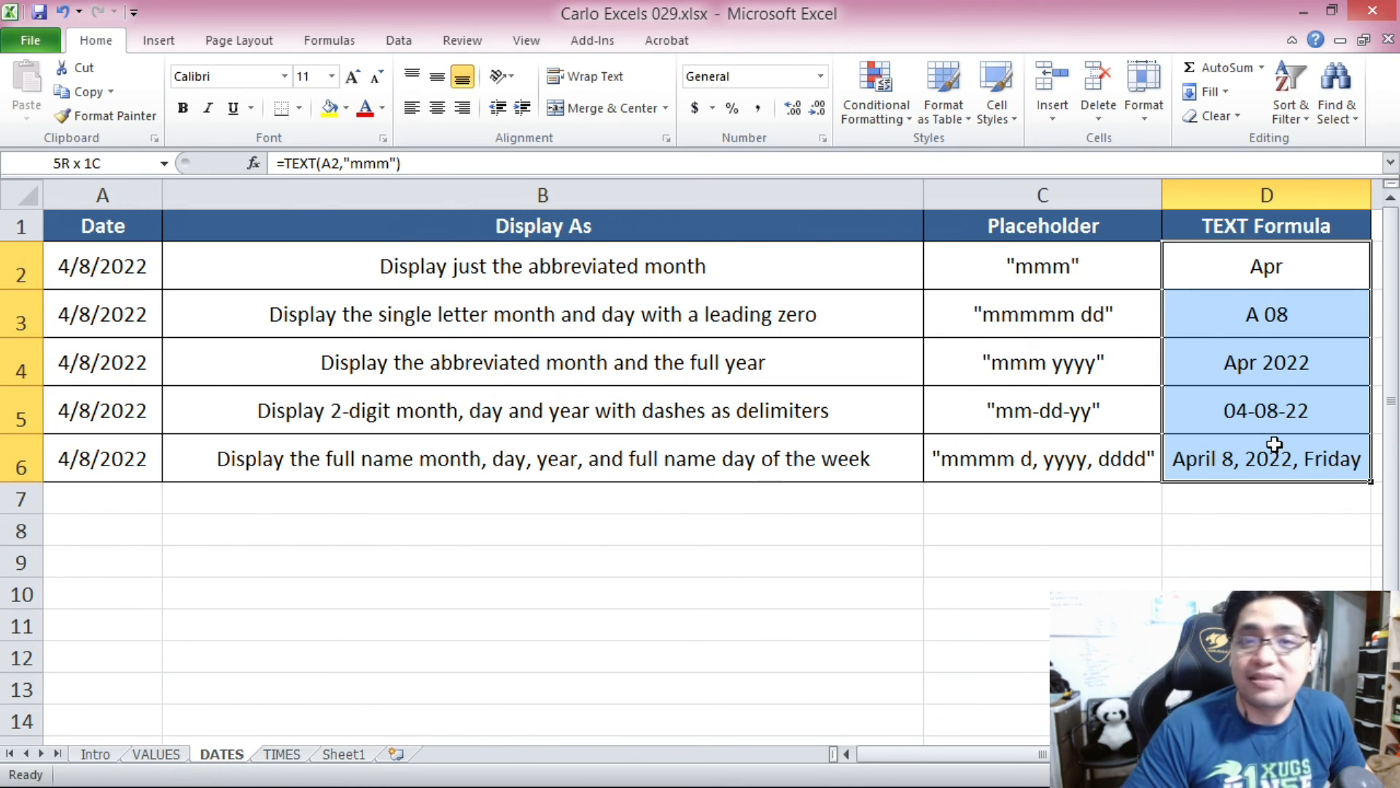
drag(1274, 444, 1274, 446)
drag(1239, 267, 1239, 435)
click(282, 754)
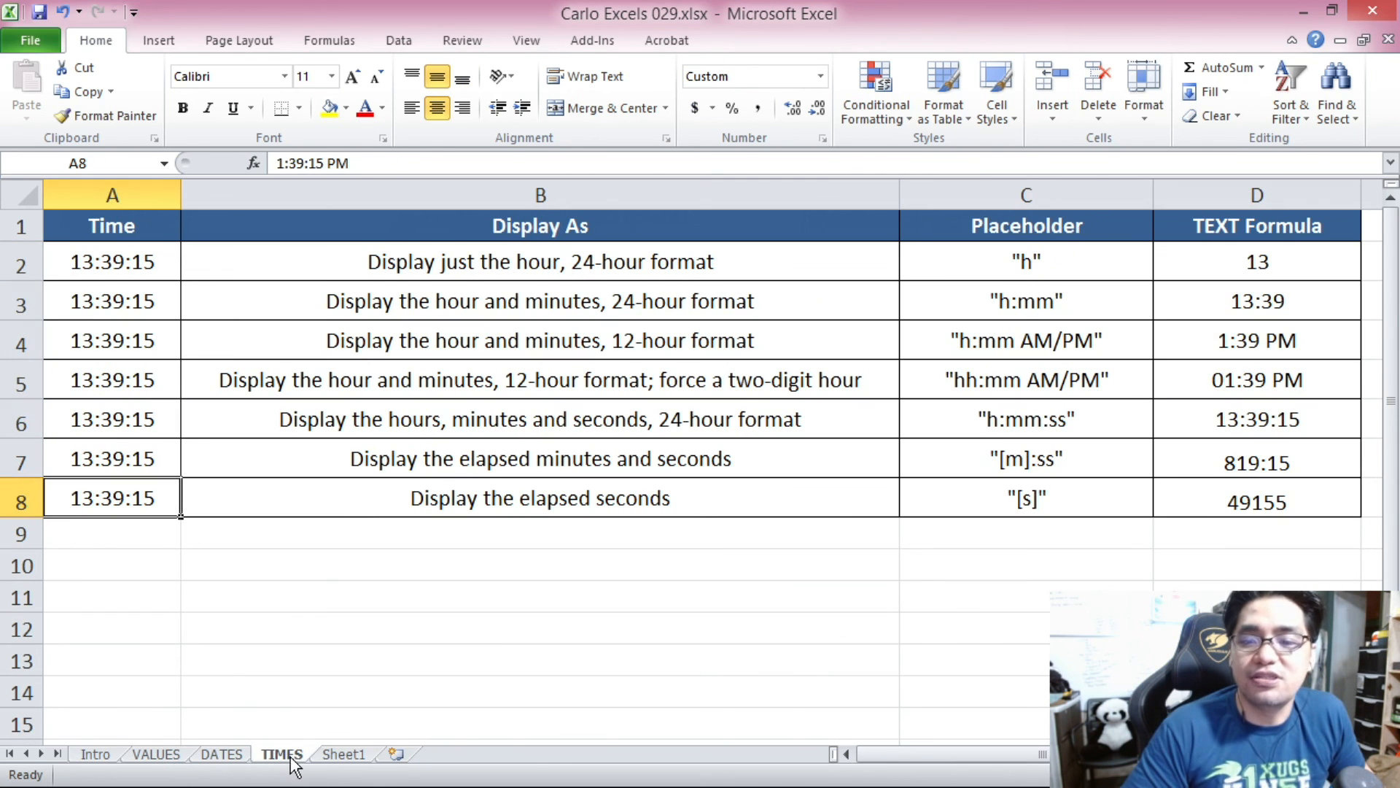
drag(1213, 260, 1256, 482)
click(173, 756)
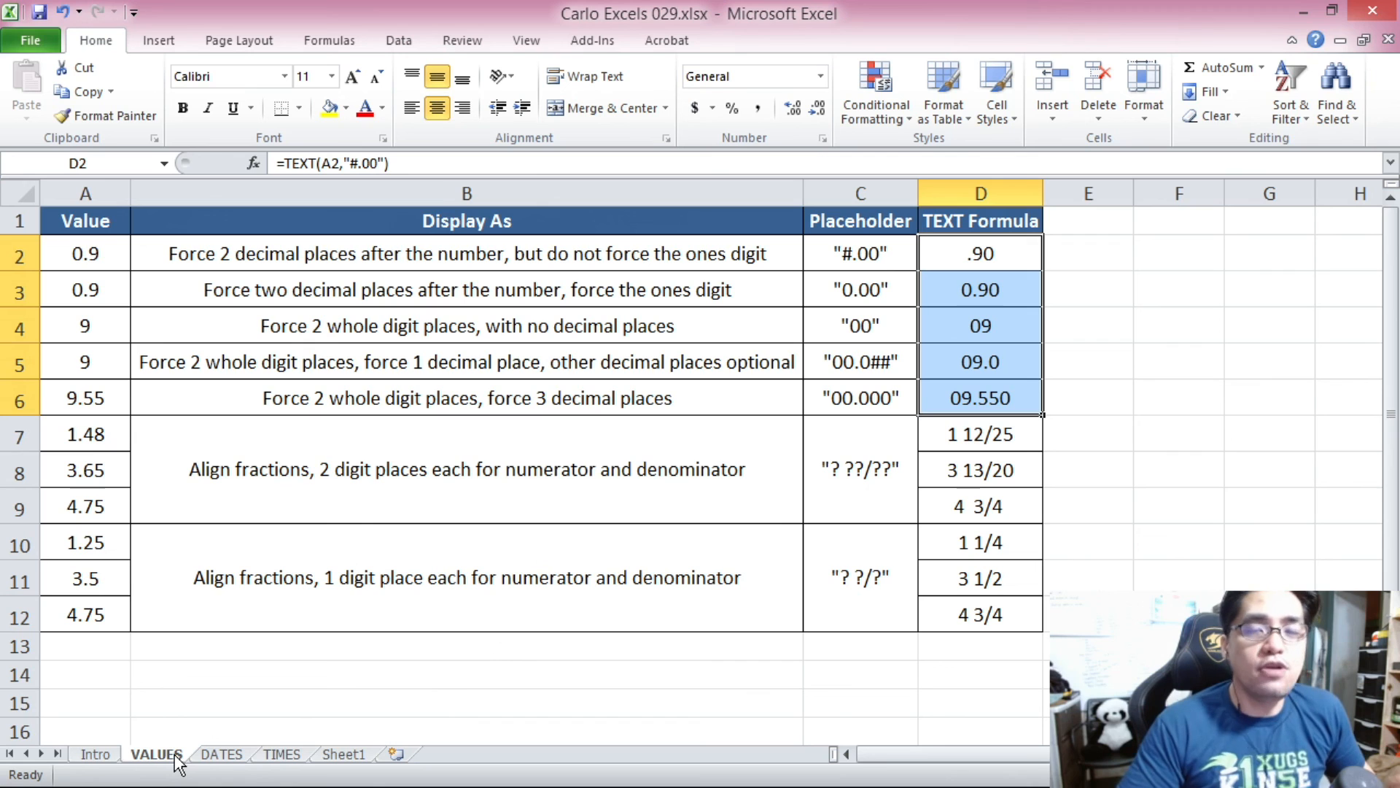
drag(993, 255, 1012, 385)
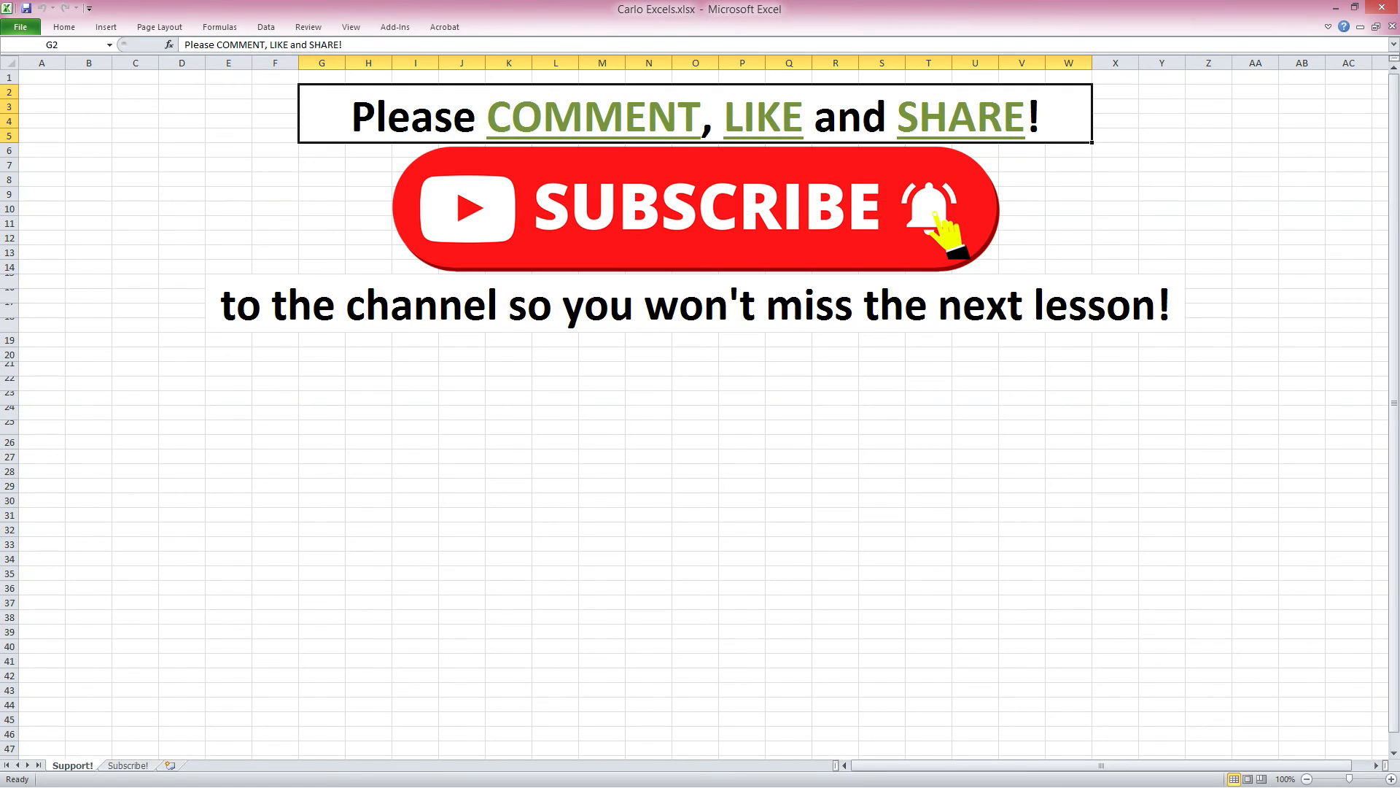
Show the Subscribe! sheet of the Carlo Excels.xlsx workbook.
key(ctrl+Page_Down)
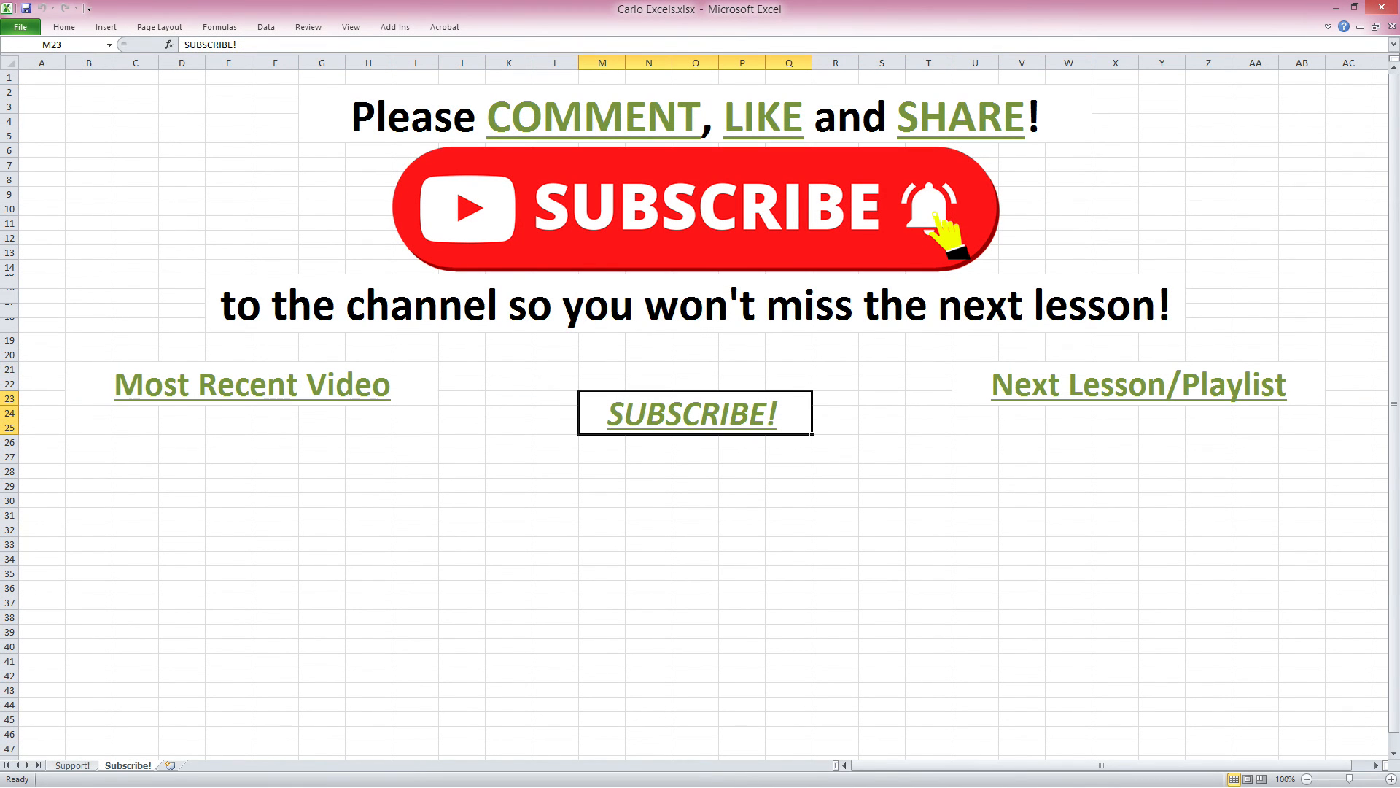